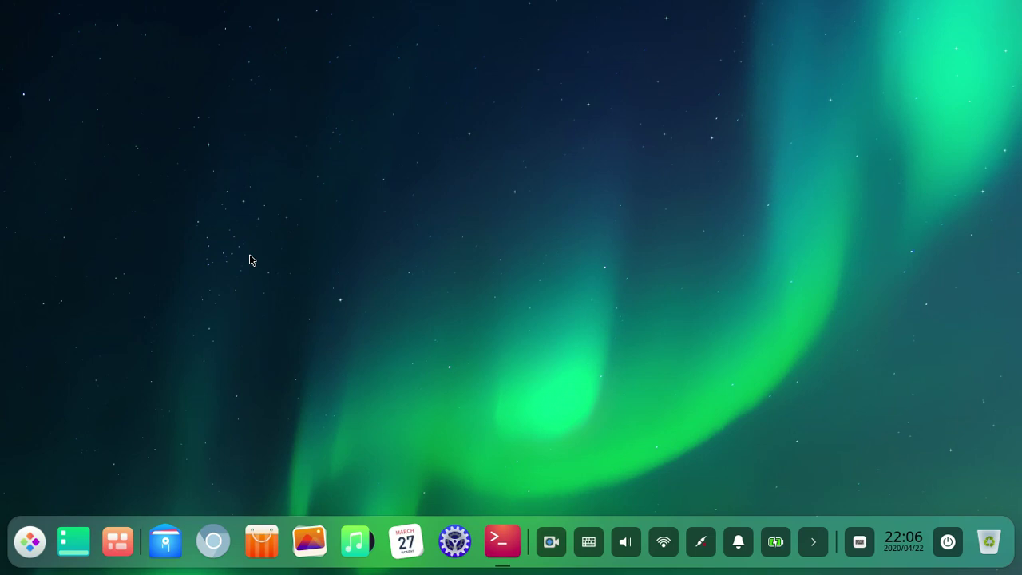
# Open the terminal, review the recent apt install, upgrade and update commands in its history, and close it without running any
pyautogui.click(502, 541)
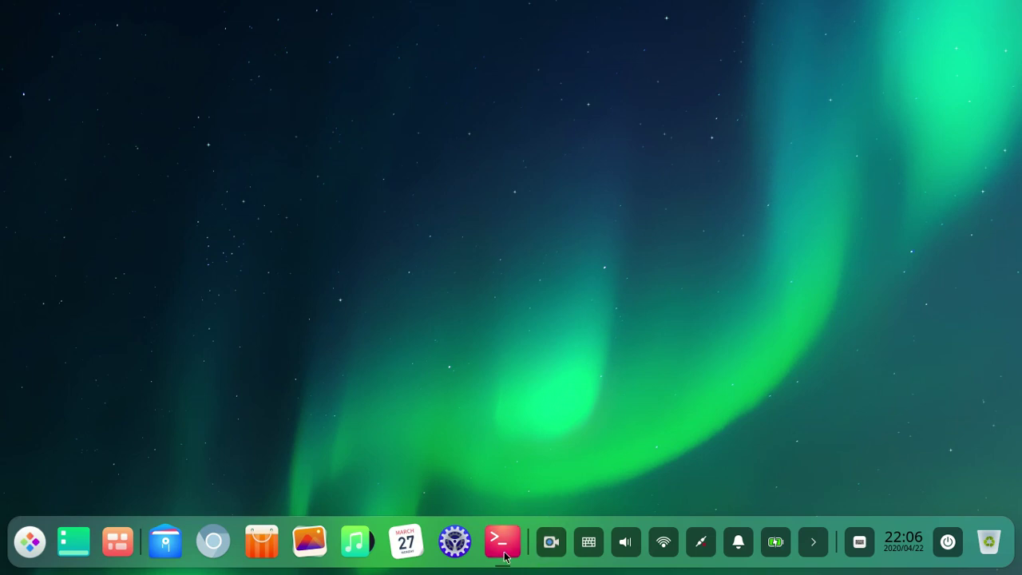
pyautogui.press('BackSpace')
pyautogui.press('BackSpace')
pyautogui.press('BackSpace')
pyautogui.press('BackSpace')
pyautogui.press('BackSpace')
pyautogui.press('BackSpace')
pyautogui.press('BackSpace')
pyautogui.press('BackSpace')
pyautogui.press('BackSpace')
pyautogui.press('BackSpace')
pyautogui.write('kazam')
pyautogui.press('Up')
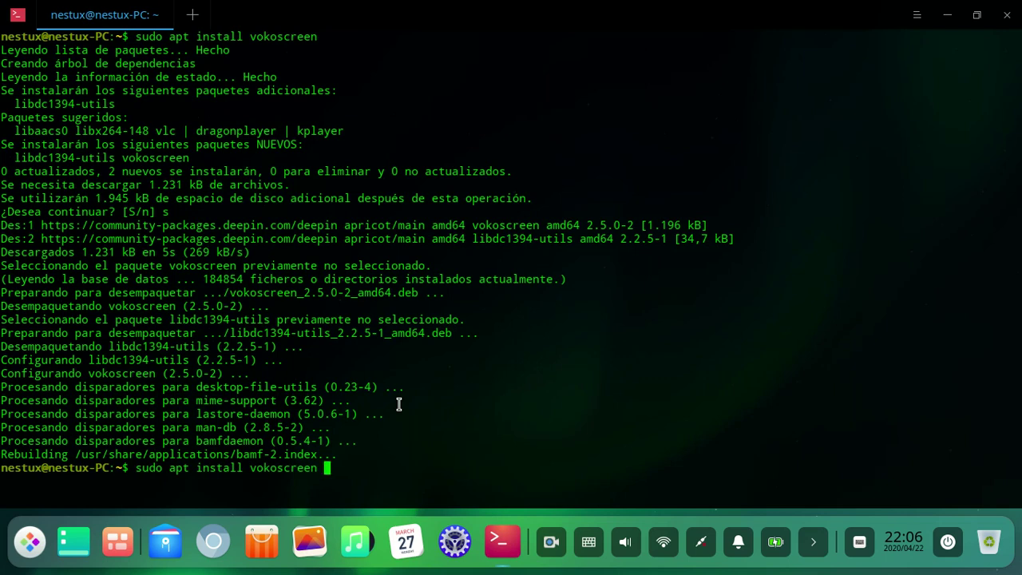
pyautogui.press('Down')
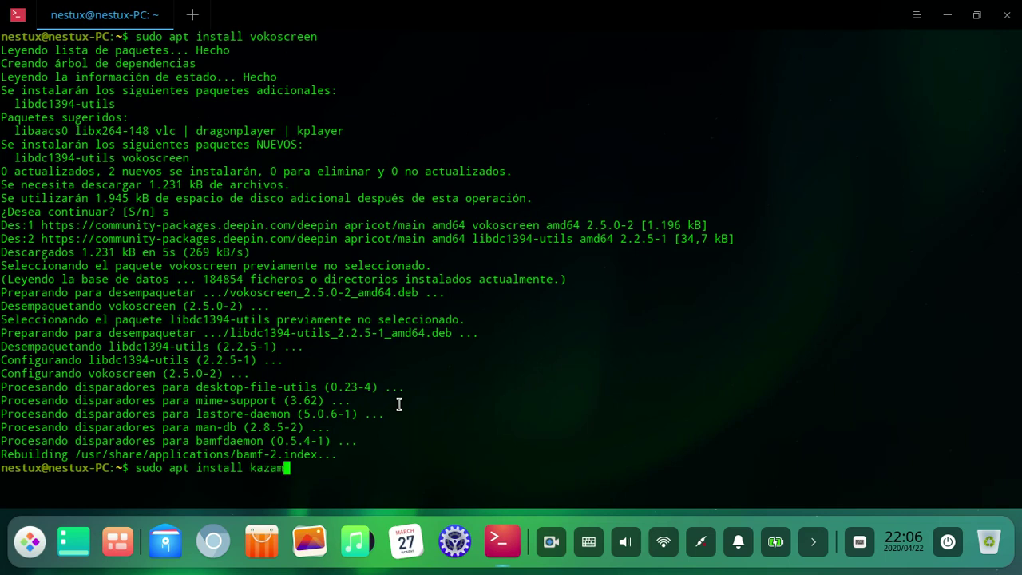
pyautogui.press('Up')
pyautogui.press('Up')
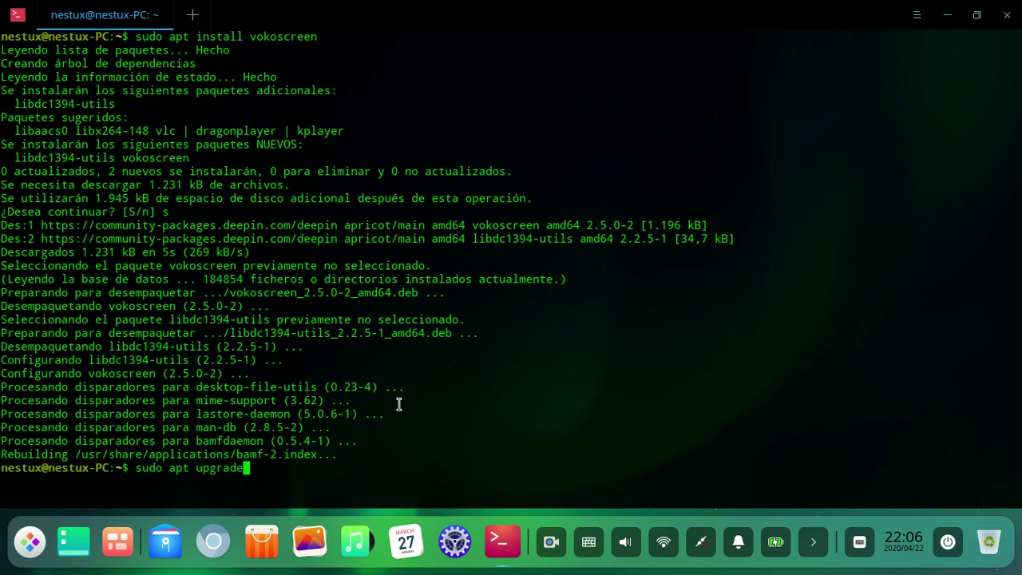
pyautogui.press('Up')
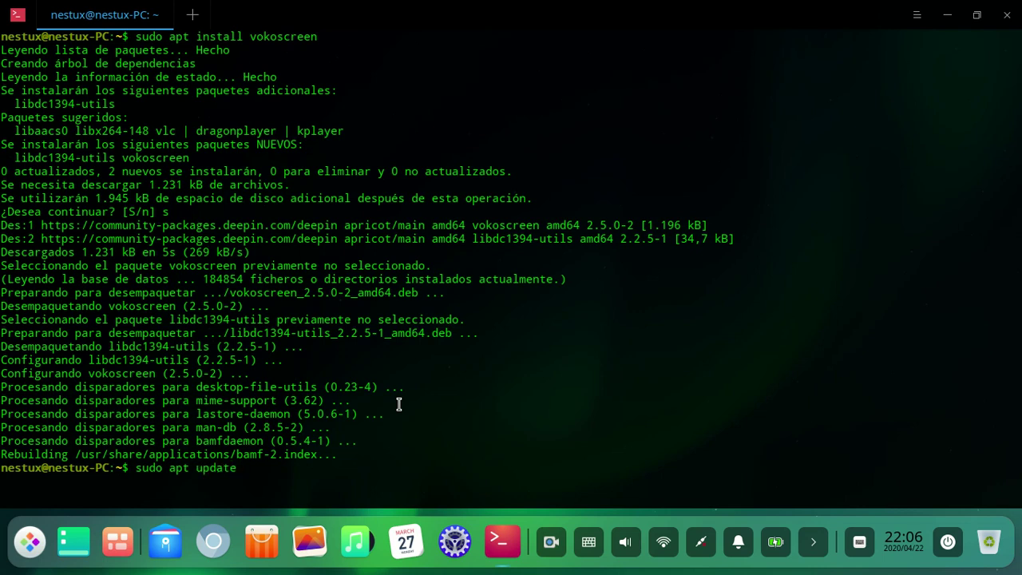
pyautogui.click(1006, 16)
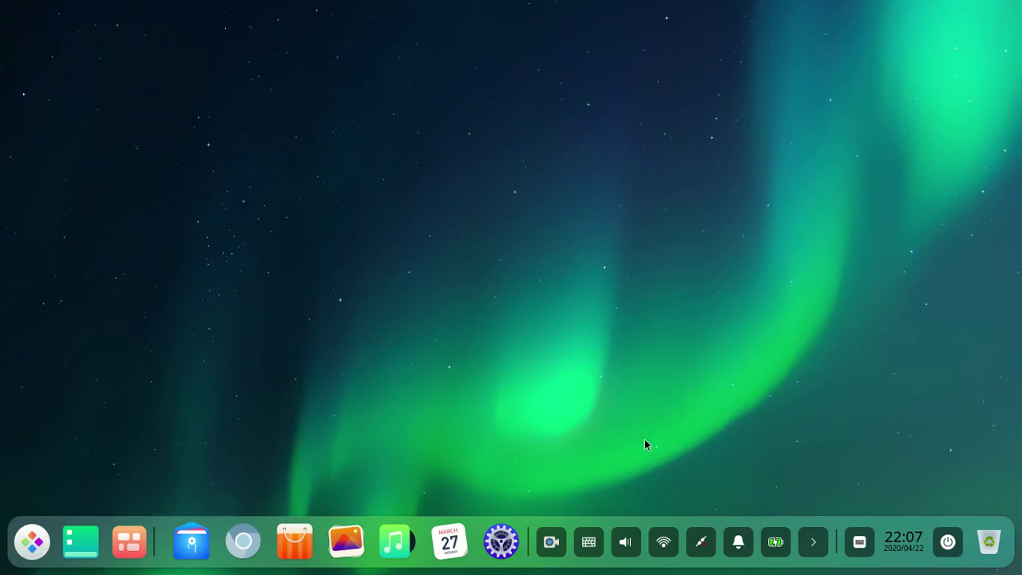
# Shrink the dock to a slim bar with small icons and enlarge it again to large icons
pyautogui.click(243, 542)
pyautogui.moveTo(479, 515); pyautogui.dragTo(478, 533)
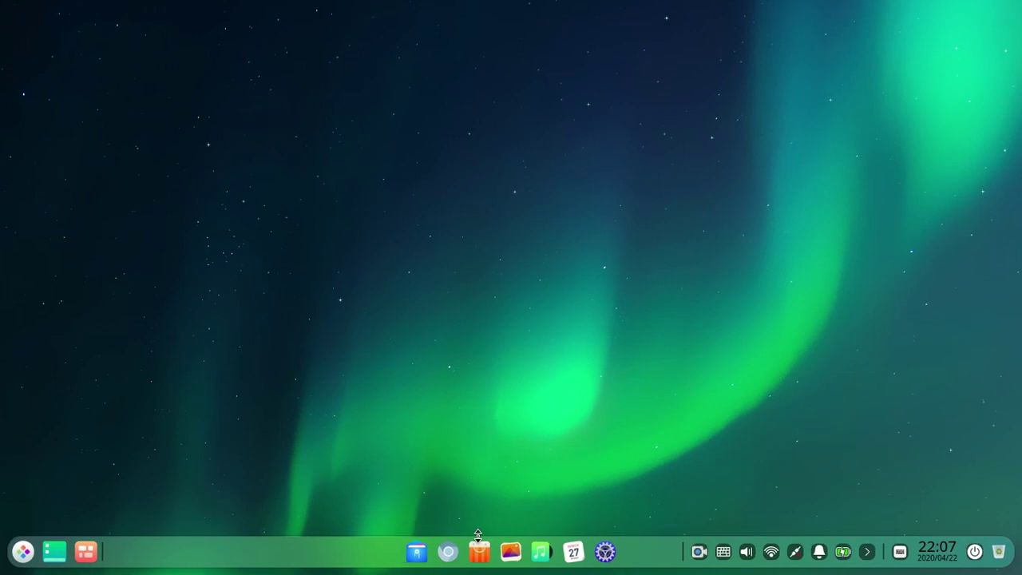
pyautogui.moveTo(478, 534); pyautogui.dragTo(473, 518)
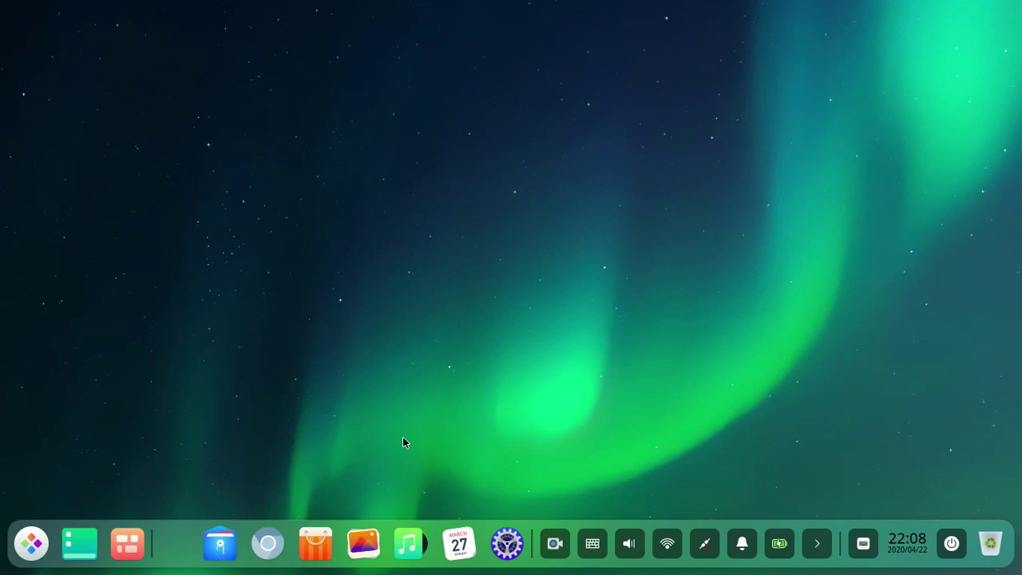
# Browse the launcher's application categories, including Ofimática and Vídeo, and close the launcher
pyautogui.click(34, 546)
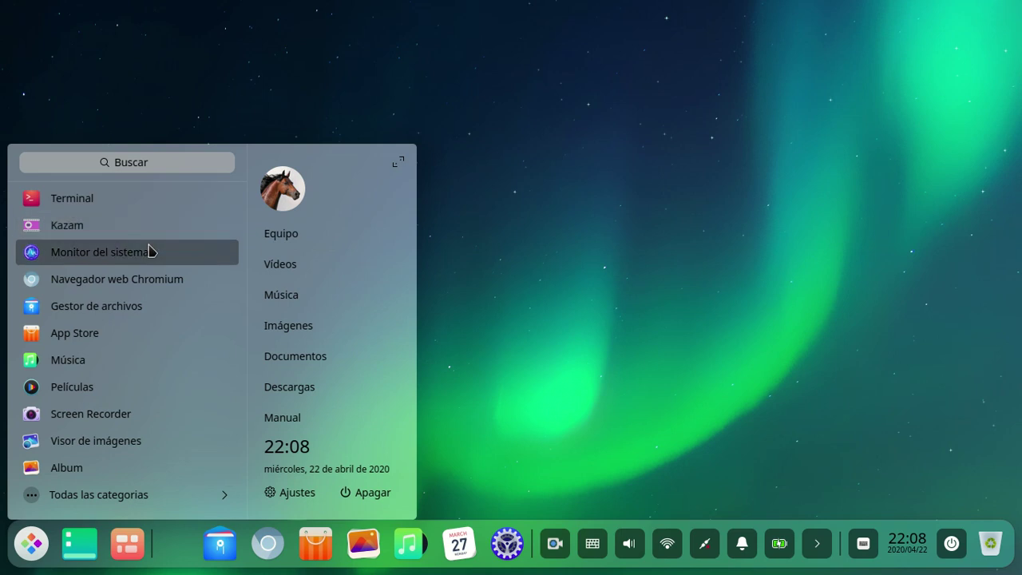
pyautogui.click(141, 494)
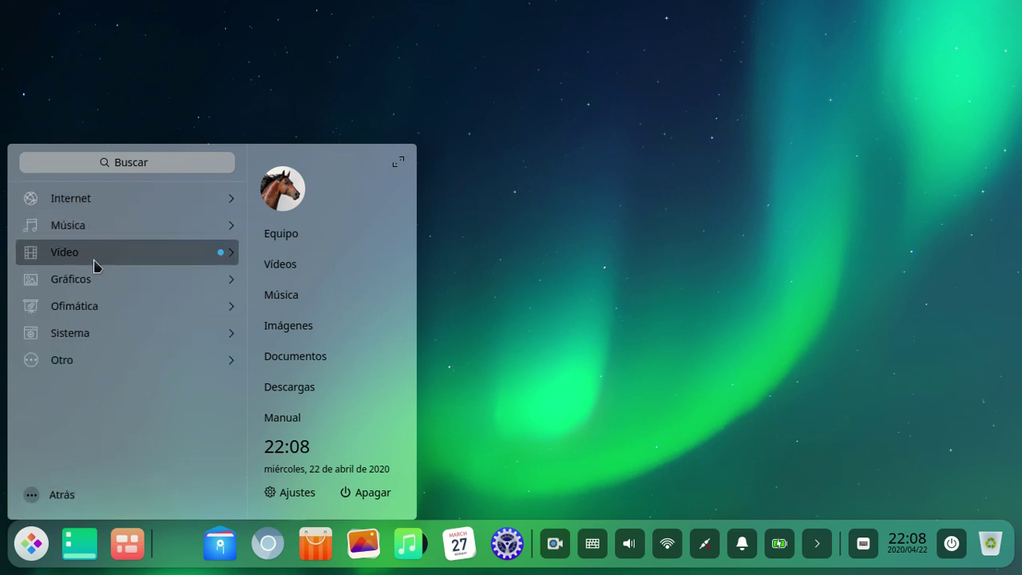
pyautogui.click(75, 306)
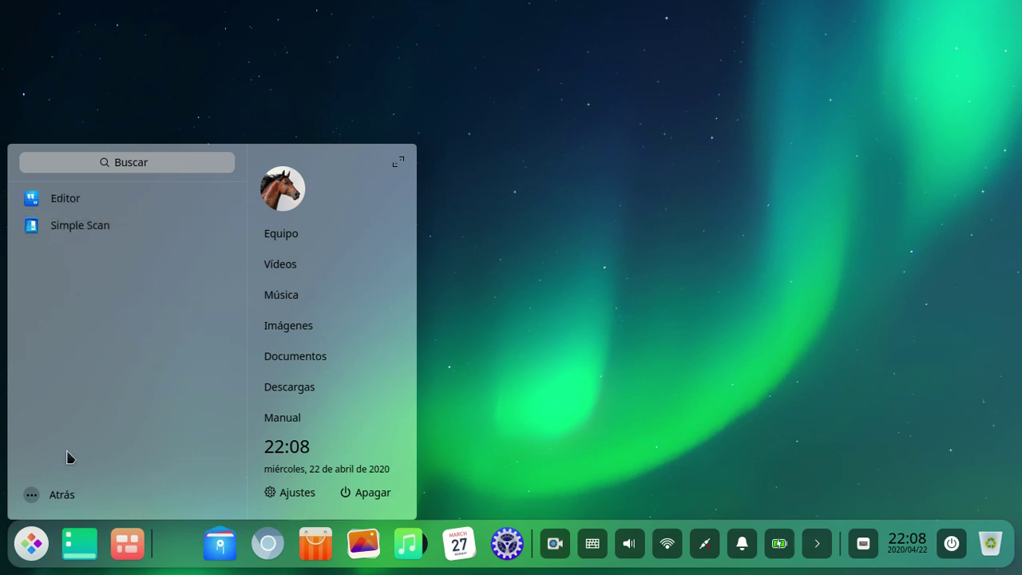
pyautogui.click(63, 498)
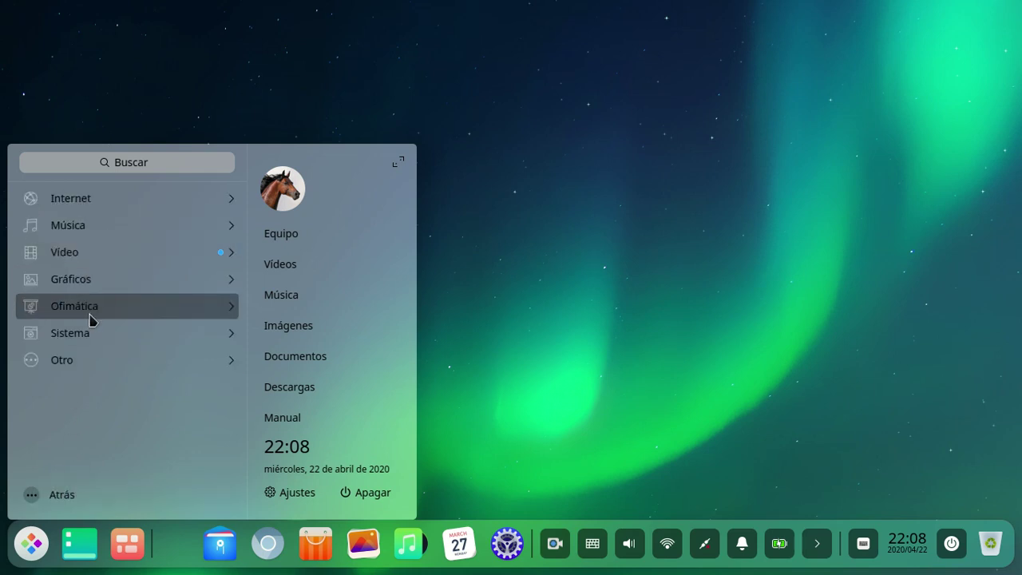
pyautogui.click(89, 314)
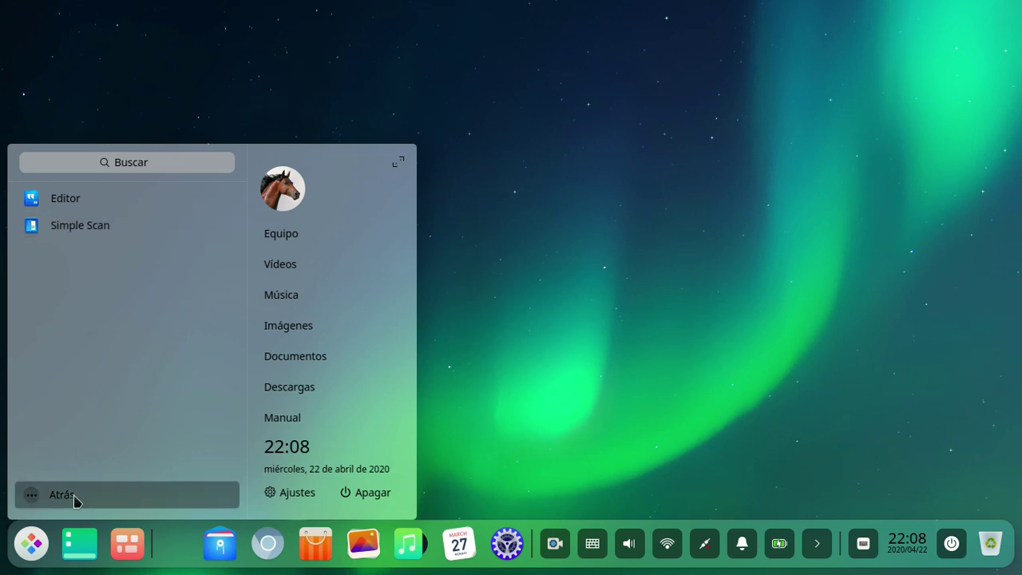
pyautogui.click(73, 499)
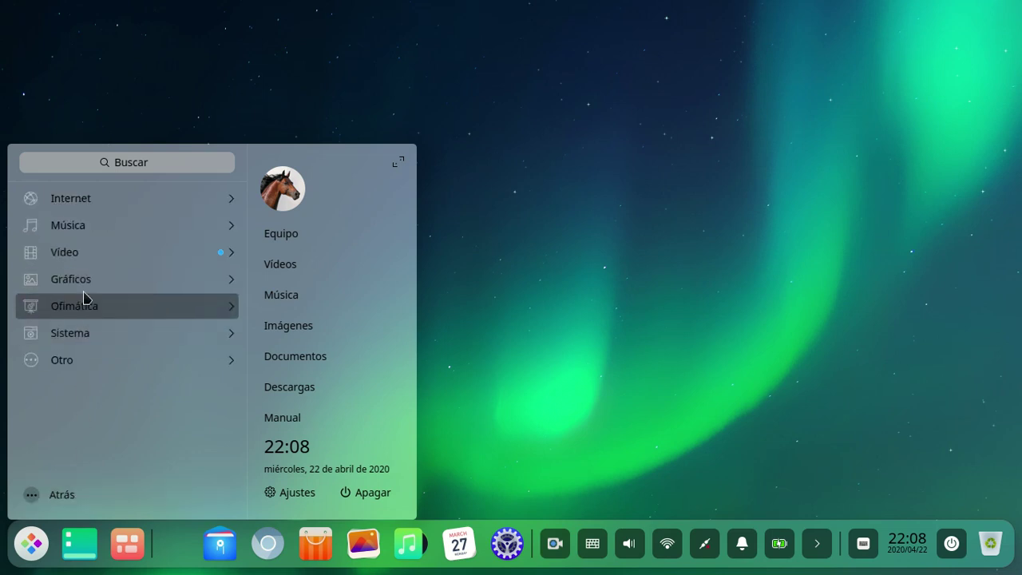
pyautogui.click(80, 263)
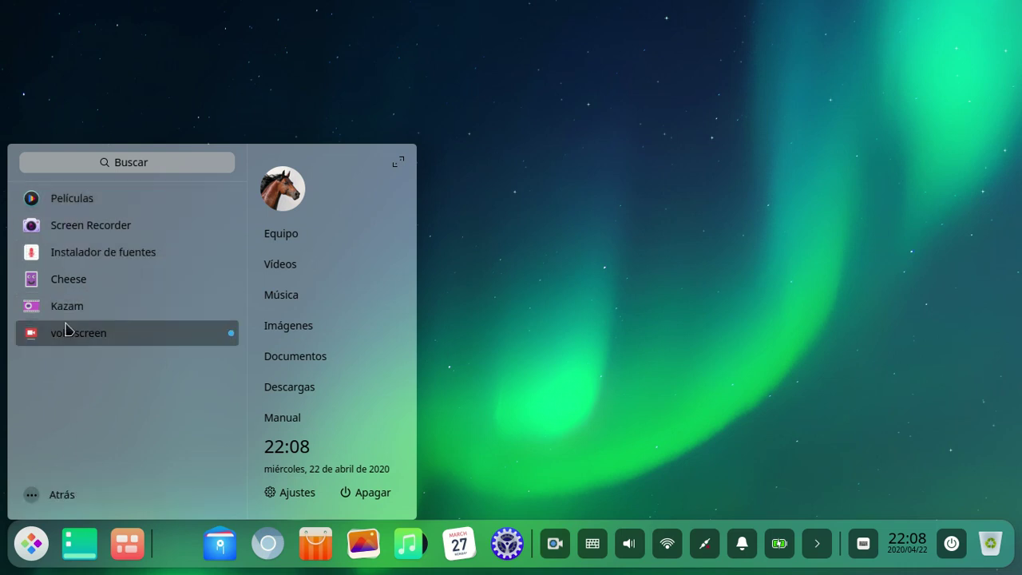
pyautogui.click(66, 498)
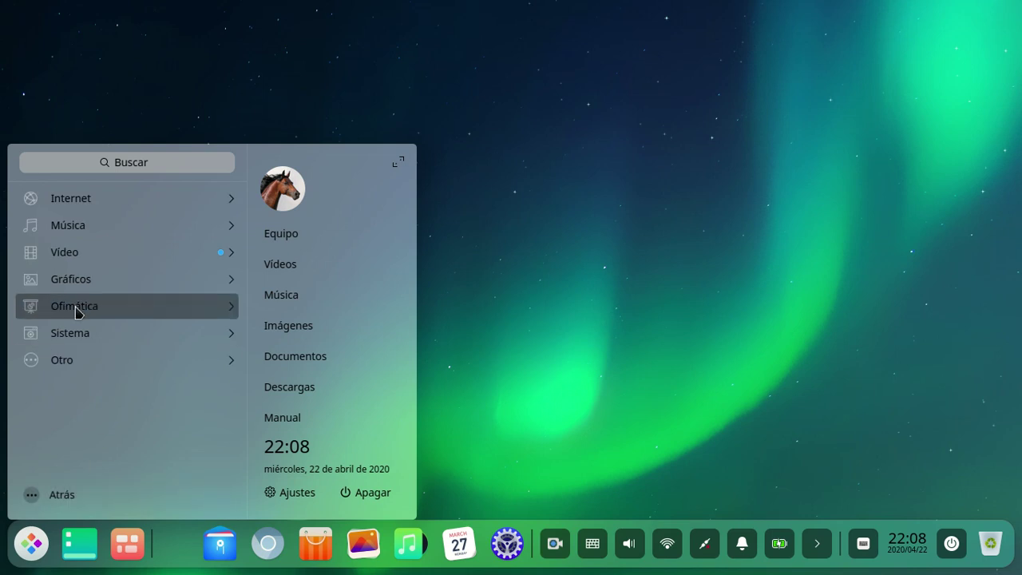
pyautogui.click(60, 506)
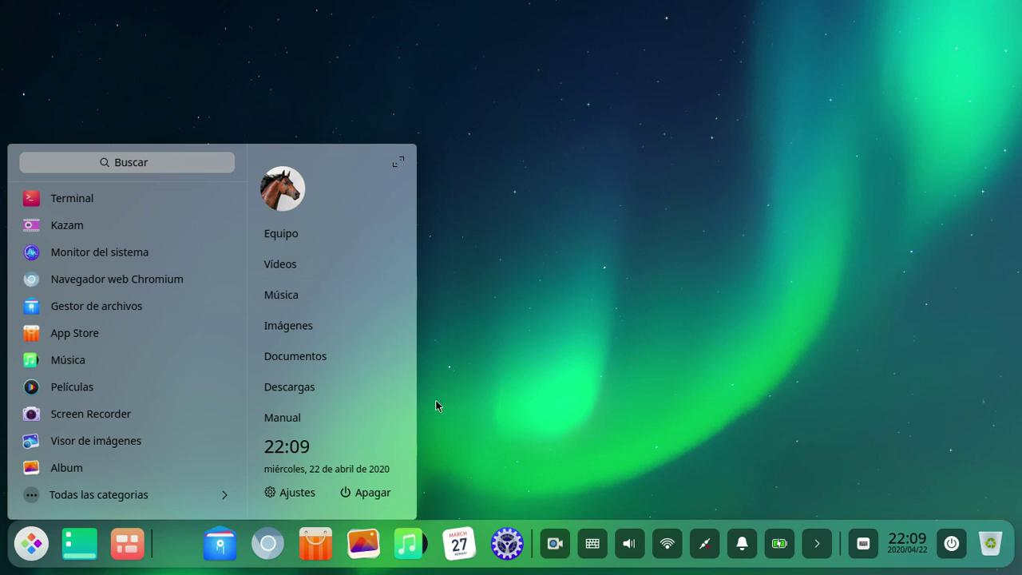
pyautogui.click(502, 364)
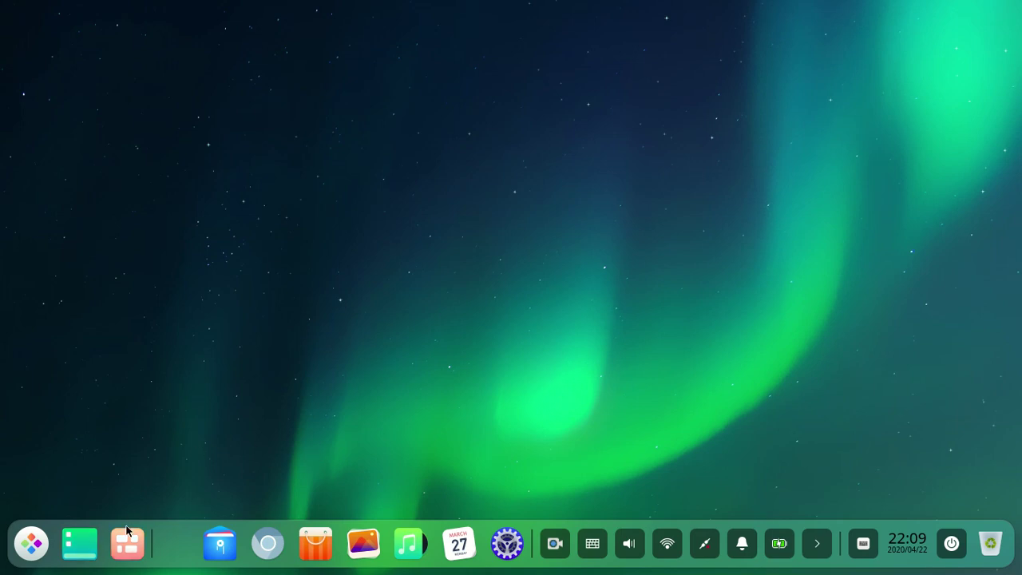
# Show the workspaces in the multitasking view and return to the desktop
pyautogui.click(125, 547)
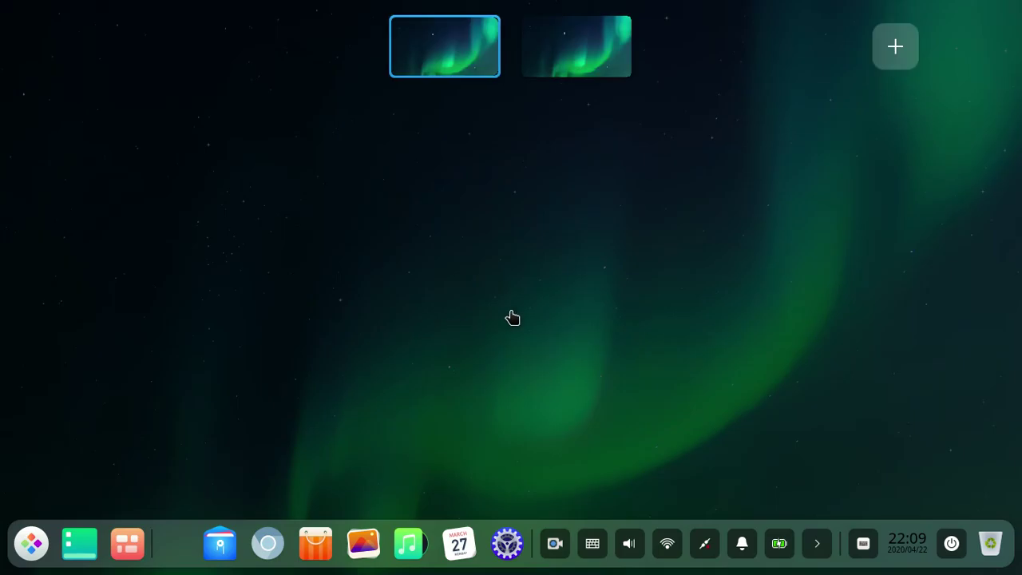
pyautogui.click(125, 554)
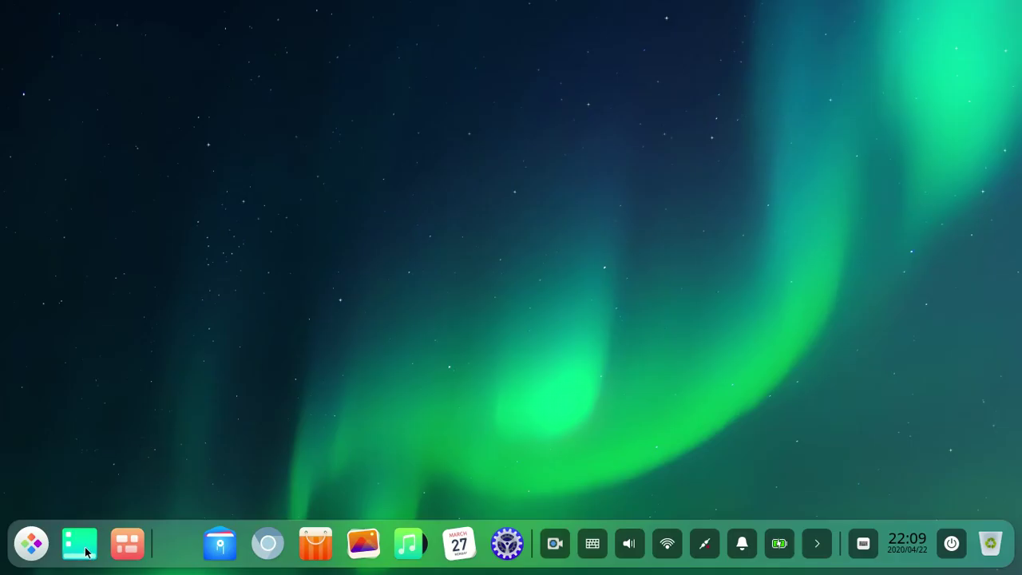
# Open the file manager and launch a second window of it from its dock options
pyautogui.click(232, 551)
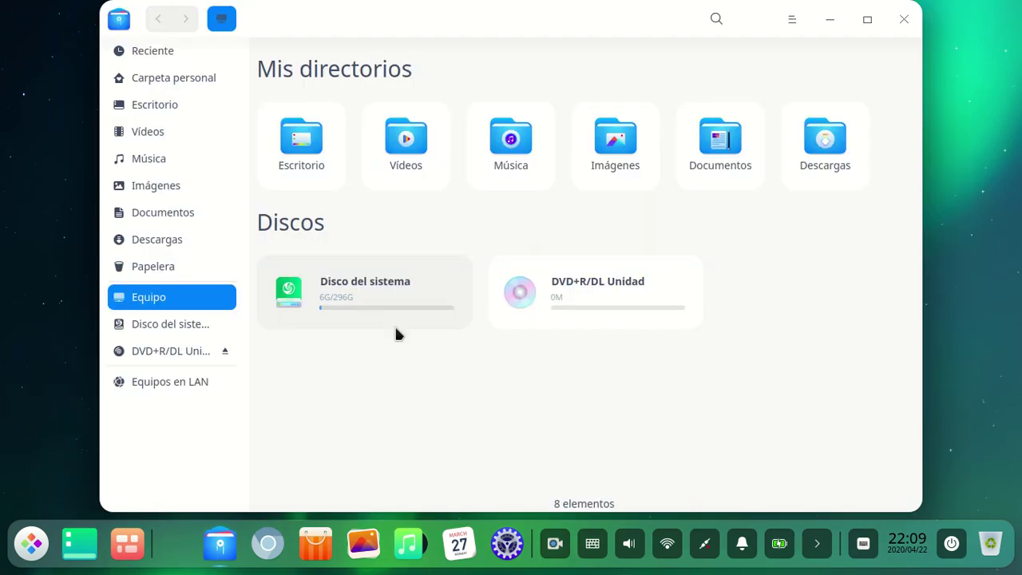
pyautogui.click(511, 542)
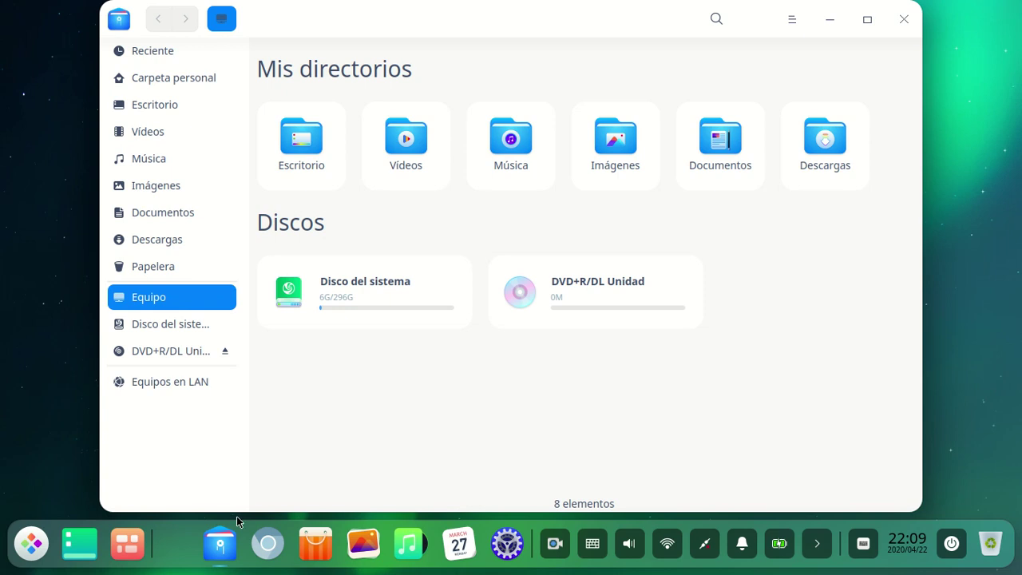
pyautogui.rightClick(221, 551)
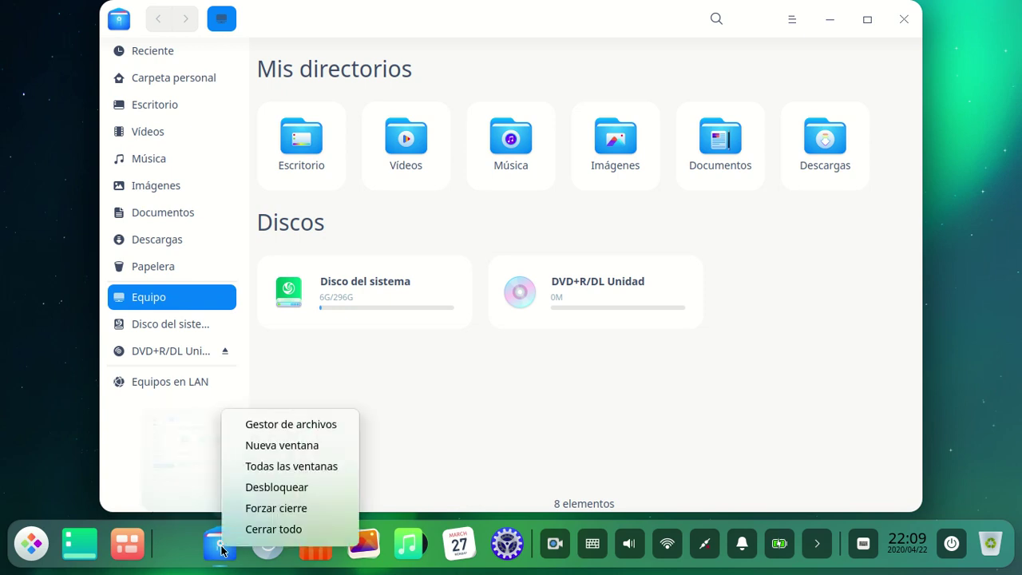
pyautogui.click(292, 425)
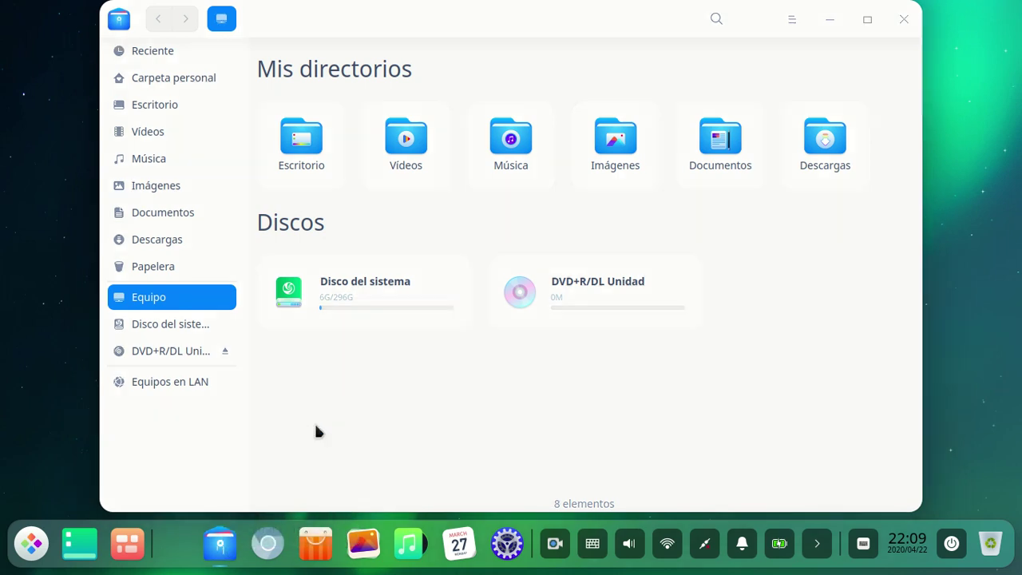
# Show both file manager windows in the multitasking view and close one of the two windows
pyautogui.click(127, 544)
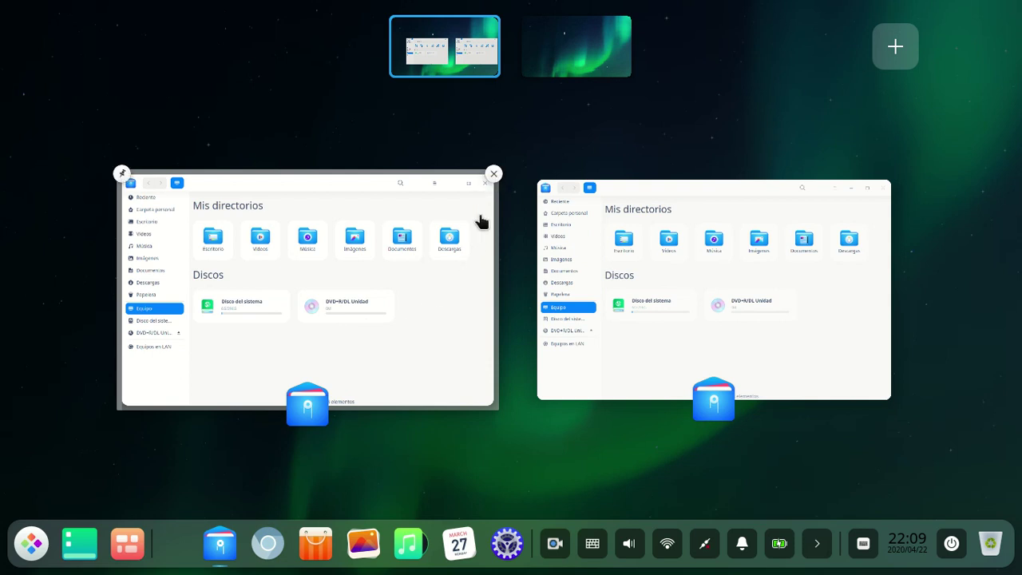
pyautogui.click(490, 180)
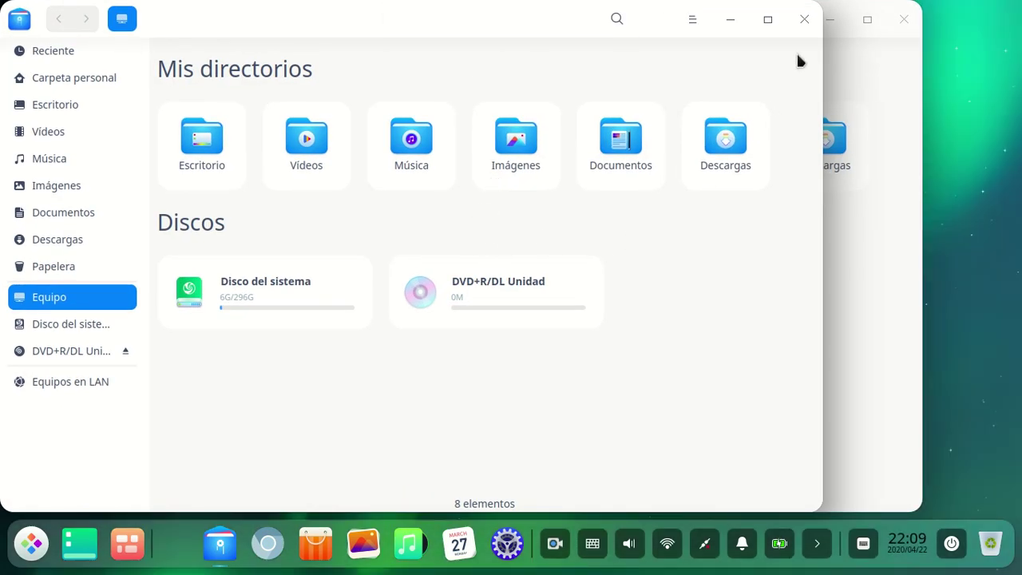
pyautogui.click(807, 21)
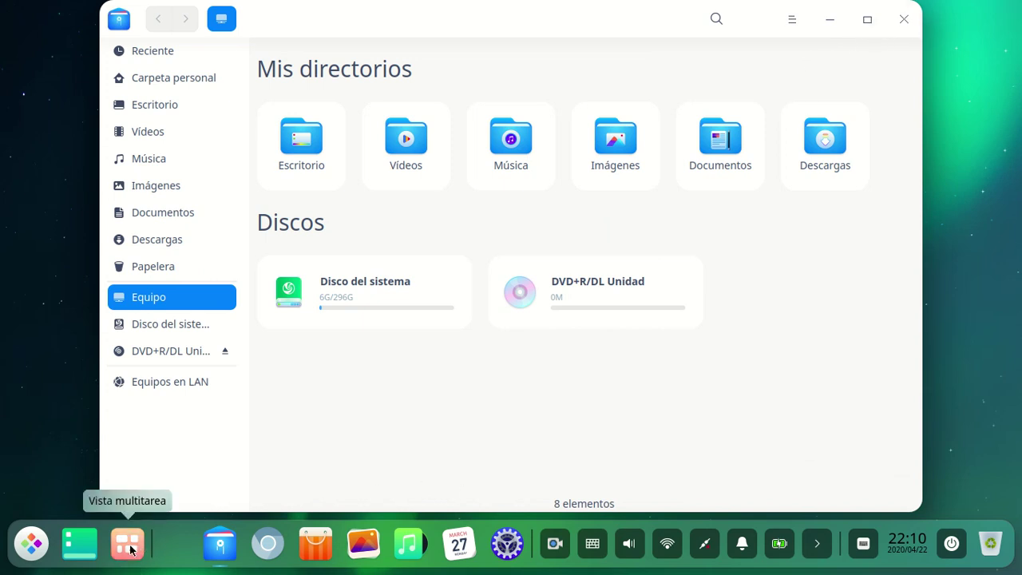
# Examine the contents of the personal folder, Escritorio, Vídeos, Música, Imágenes, Documentos, Descargas and Papelera in the file manager
pyautogui.moveTo(227, 537)
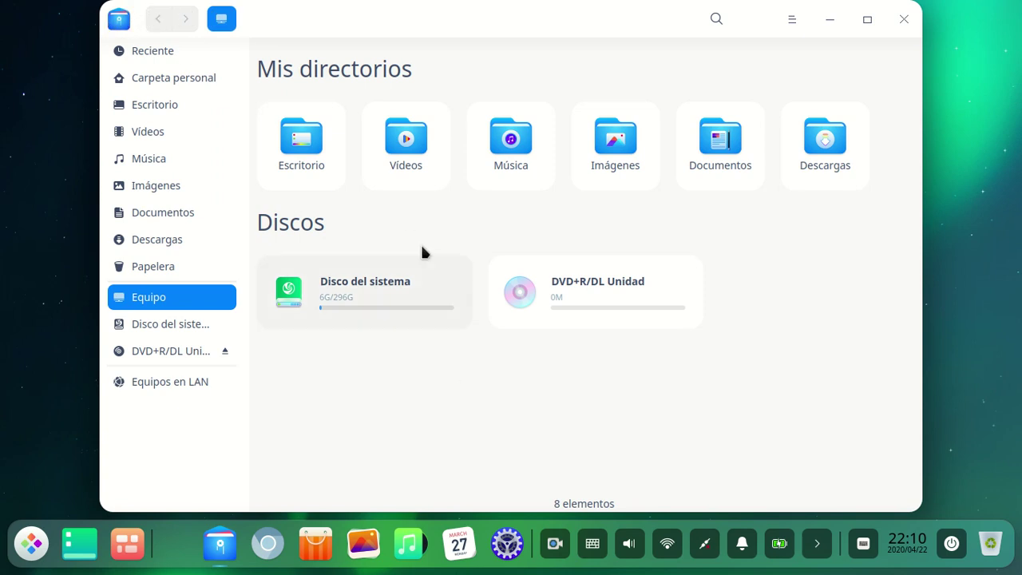
pyautogui.click(170, 56)
pyautogui.click(178, 80)
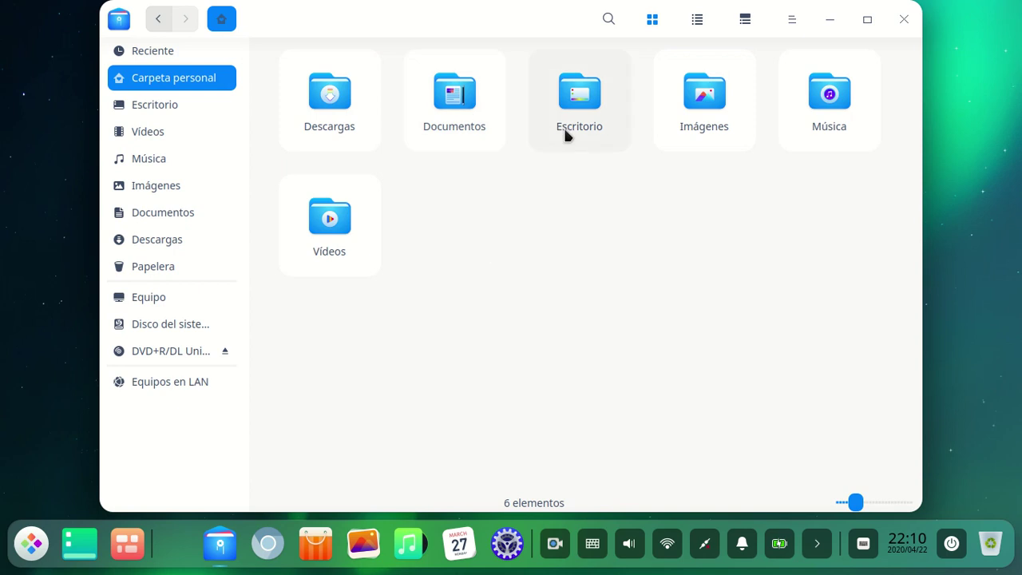
pyautogui.click(173, 105)
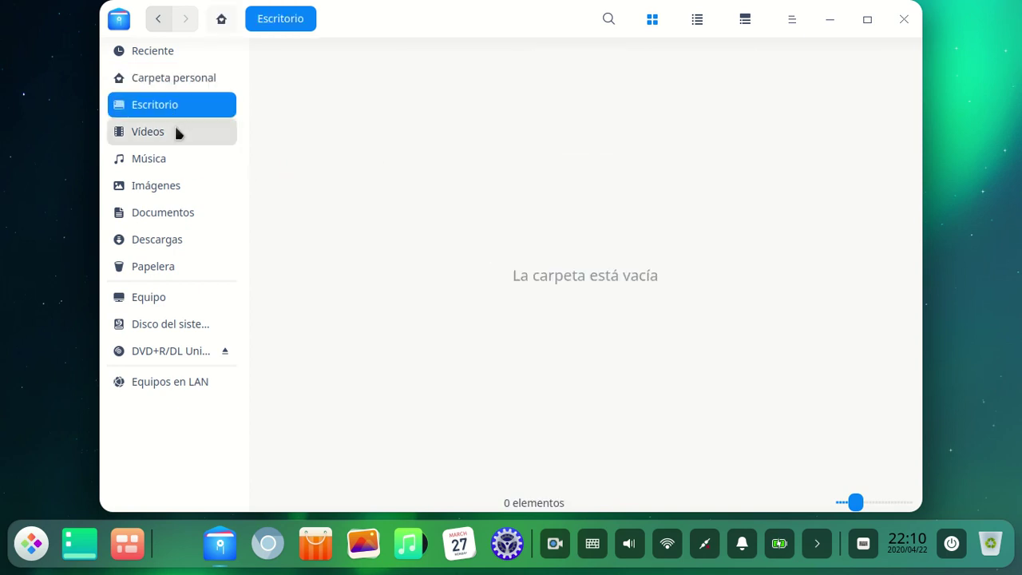
pyautogui.click(176, 132)
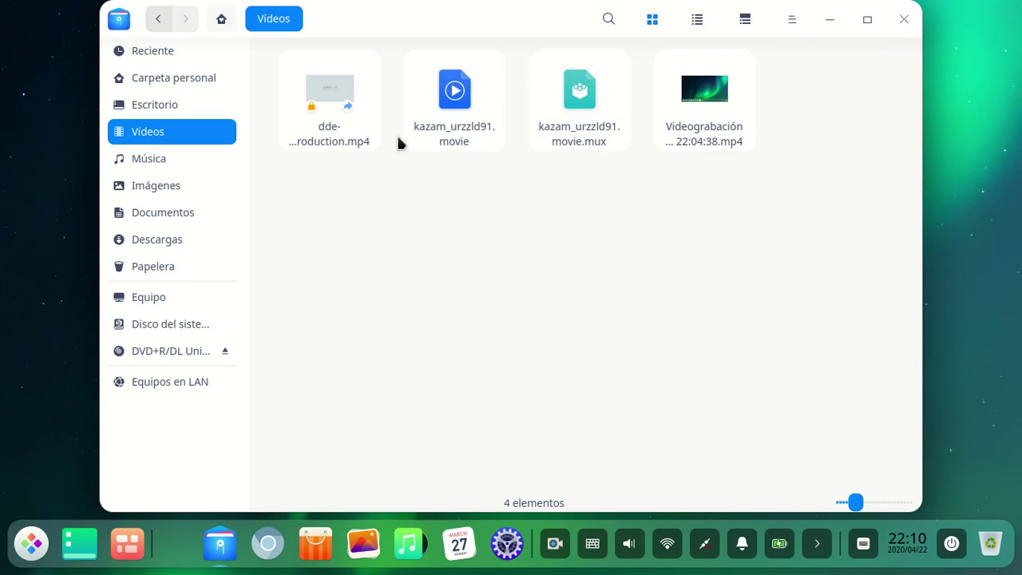
pyautogui.click(169, 159)
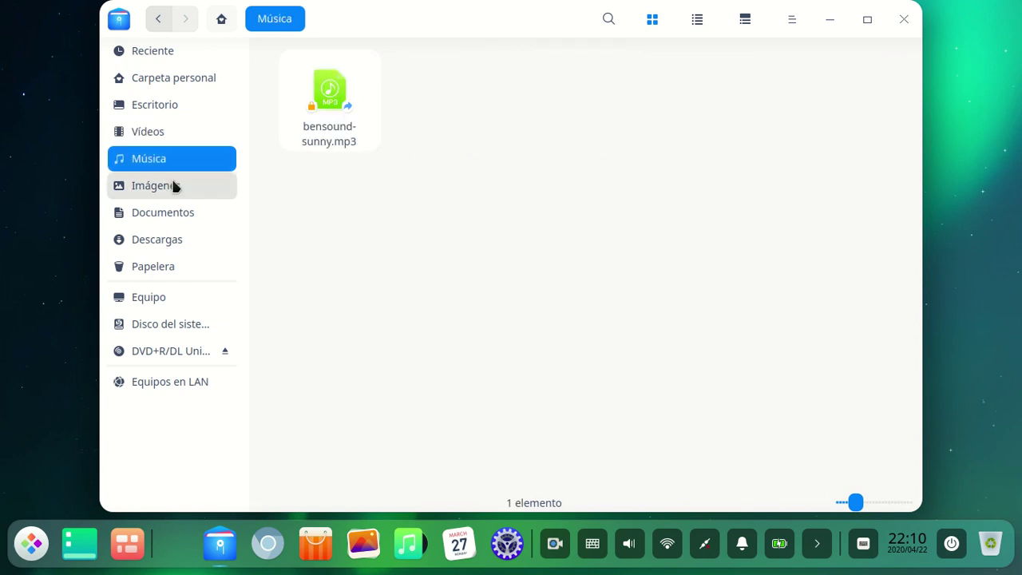
pyautogui.click(174, 186)
pyautogui.click(165, 217)
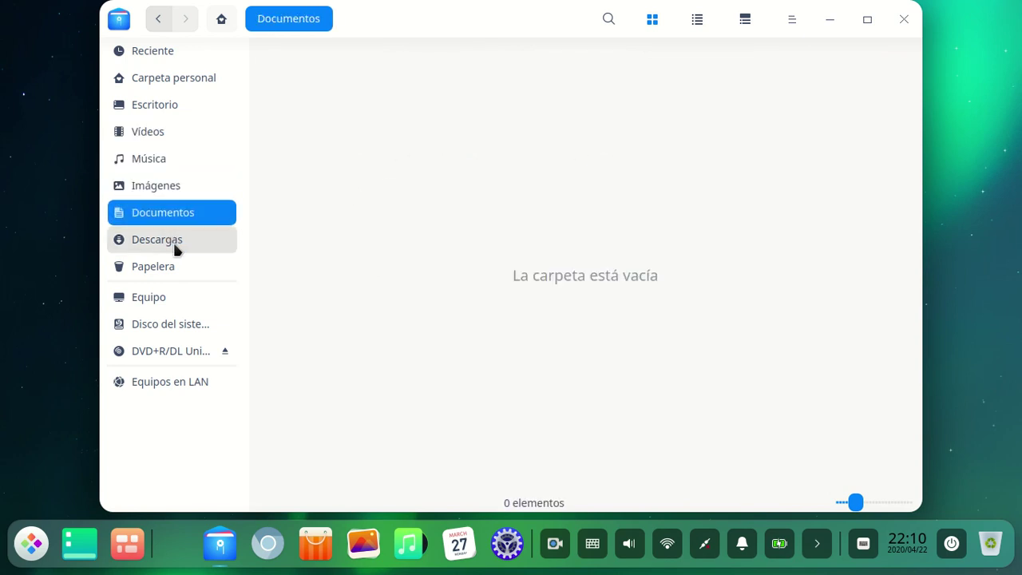
pyautogui.click(174, 243)
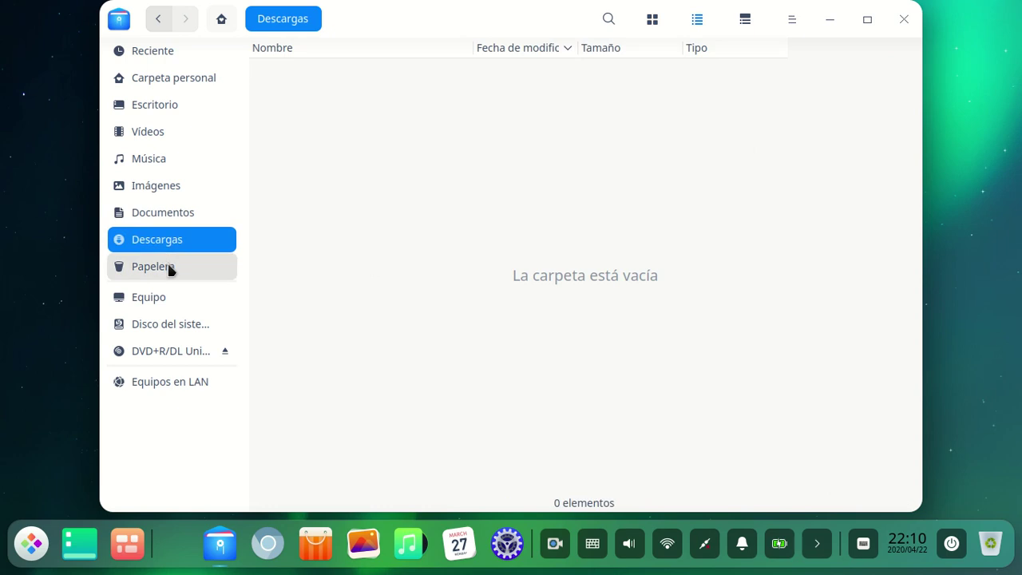
pyautogui.click(170, 270)
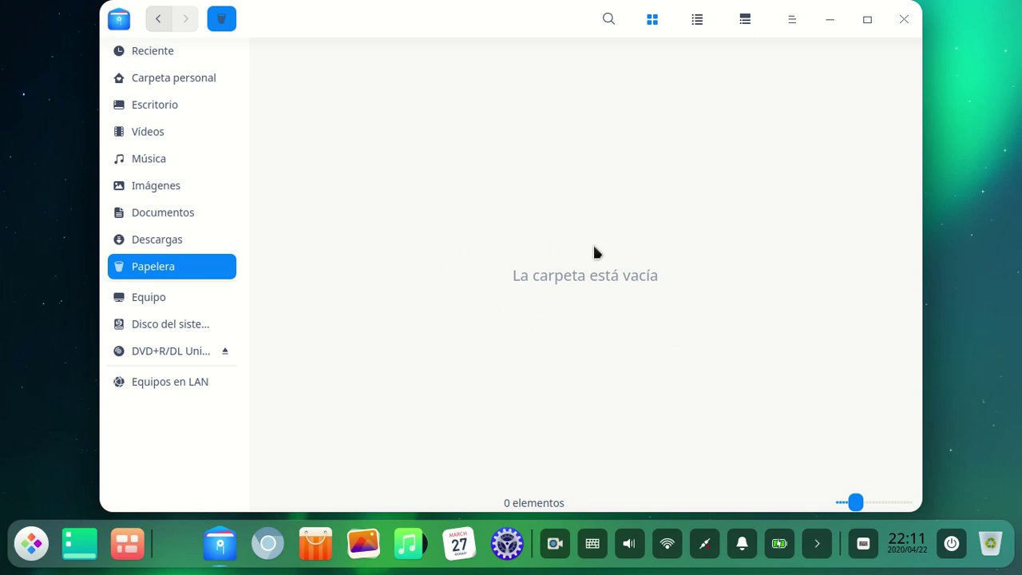
# Close the file manager, show the desktop's context options and dismiss them
pyautogui.click(905, 20)
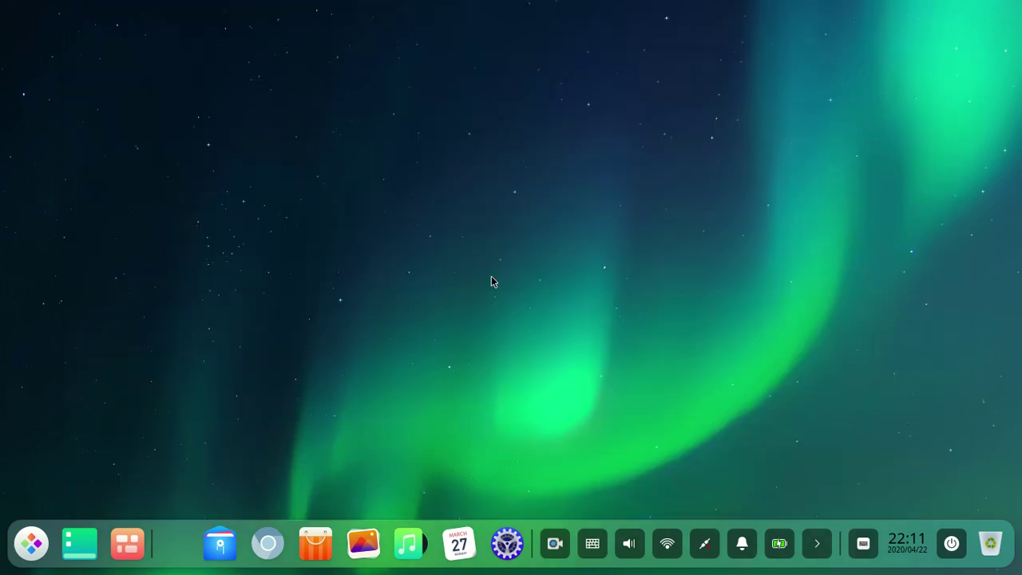
pyautogui.rightClick(397, 351)
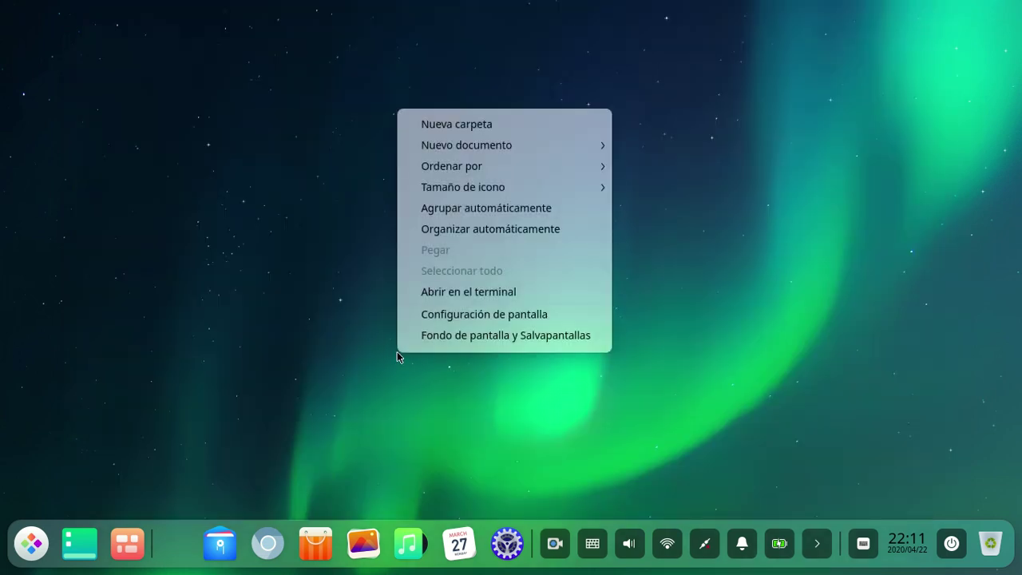
pyautogui.click(248, 168)
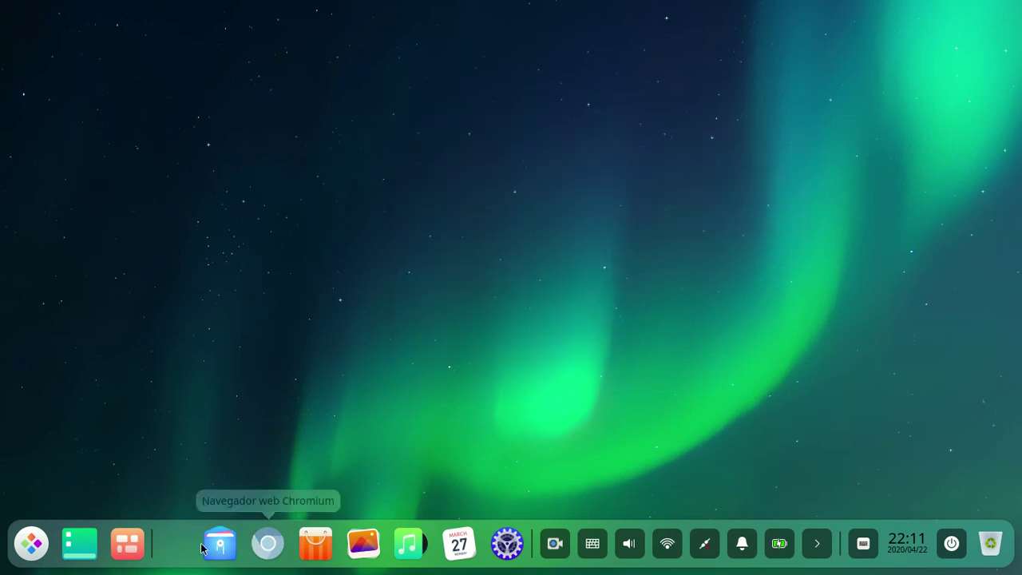
# Search the launcher for "fire" and return to the desktop
pyautogui.click(44, 543)
pyautogui.write('d')
pyautogui.press('BackSpace')
pyautogui.write('fire')
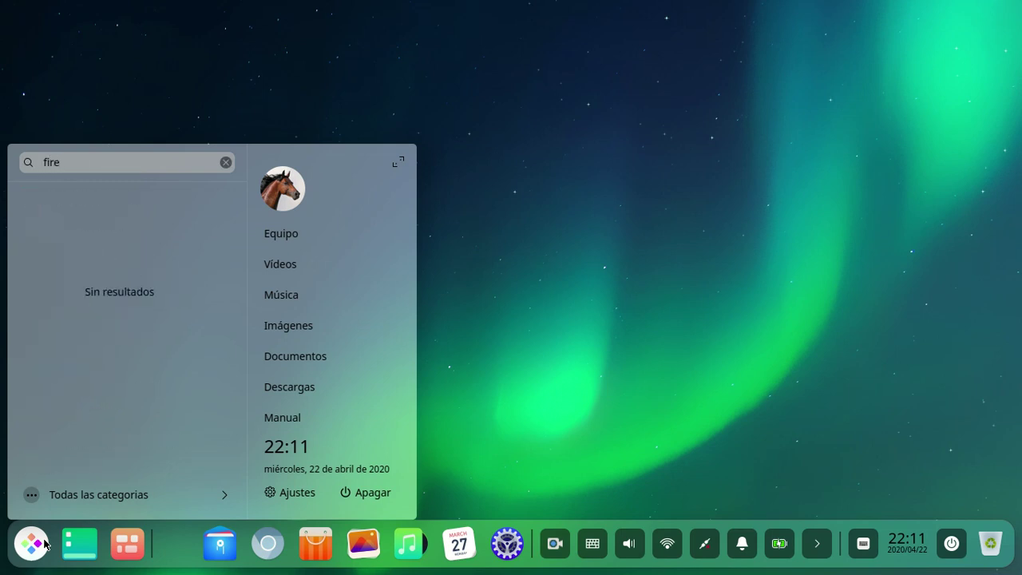
pyautogui.click(422, 33)
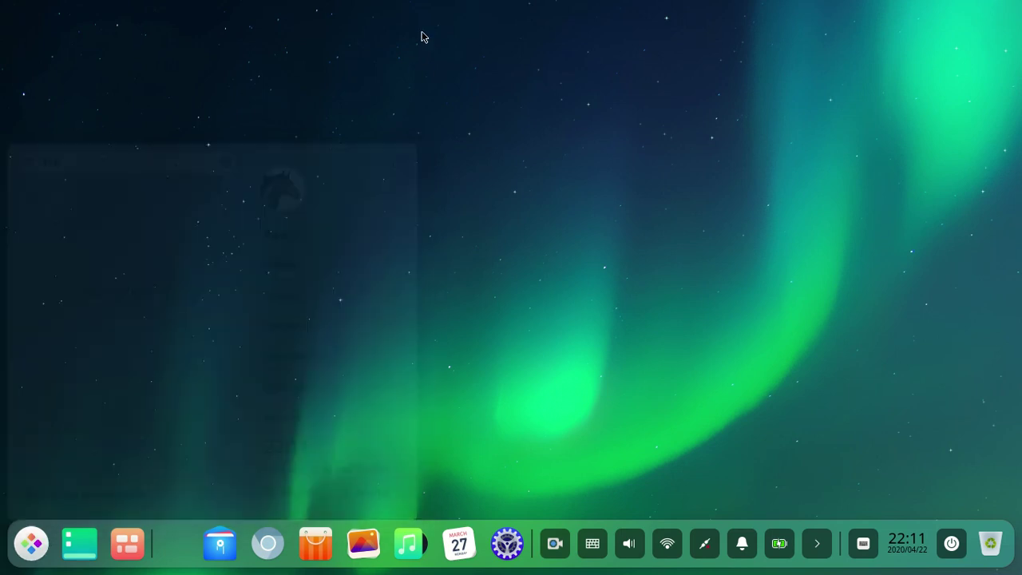
# Open the app store, browse its Internet and Video categories and reposition its window
pyautogui.click(317, 543)
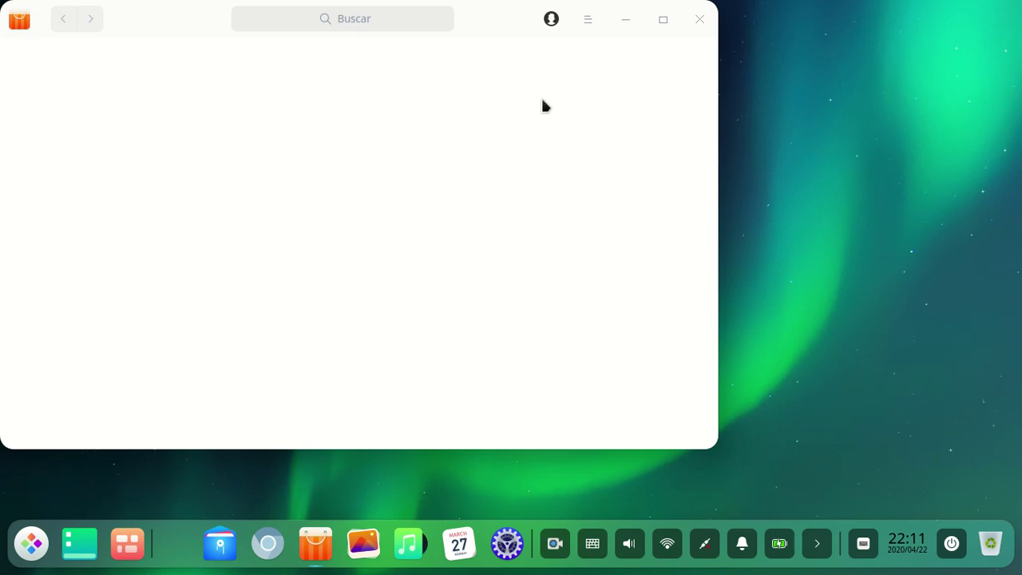
pyautogui.moveTo(508, 21); pyautogui.dragTo(605, 37)
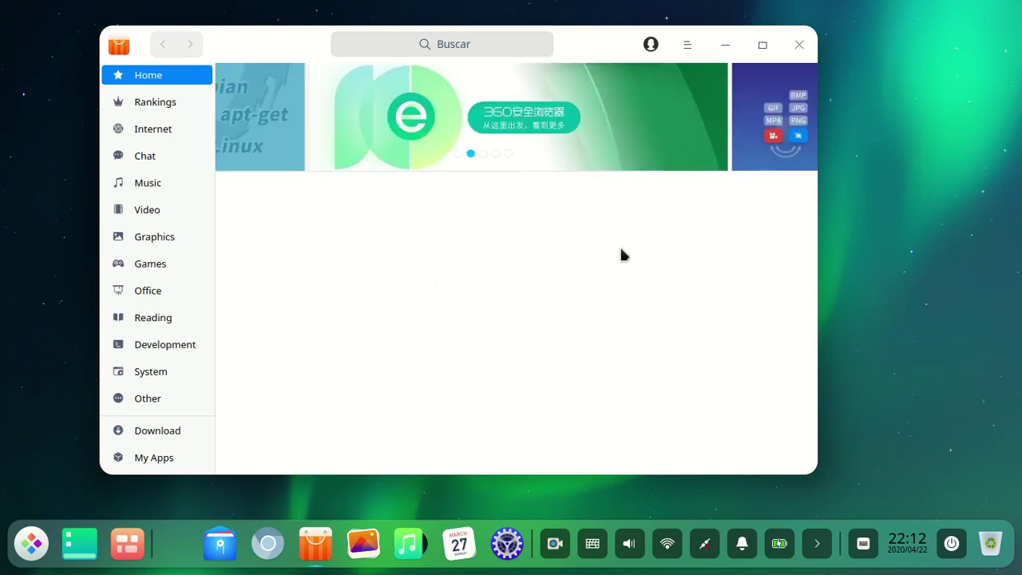
pyautogui.click(154, 132)
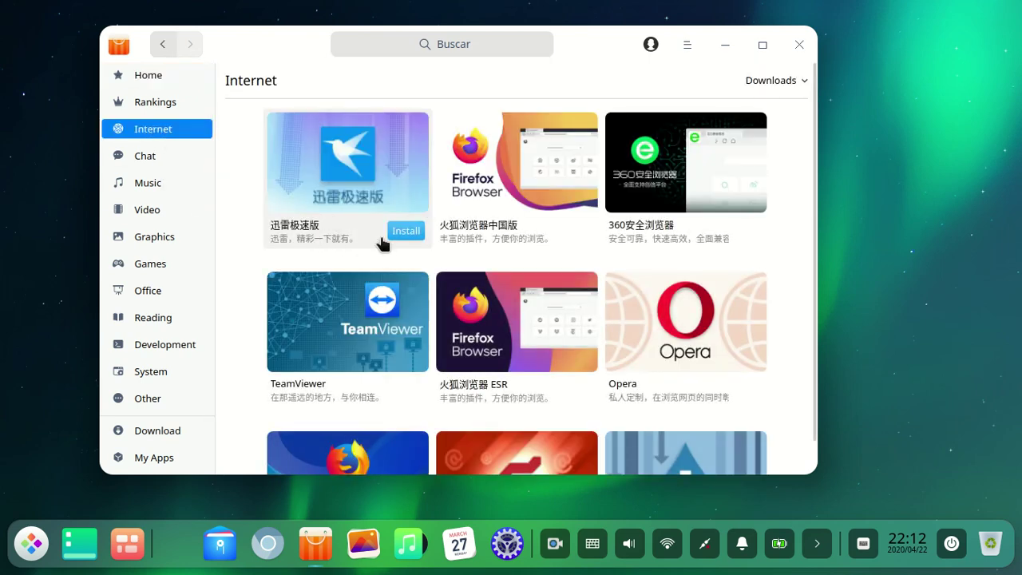
pyautogui.scroll(-2, 554, 355)
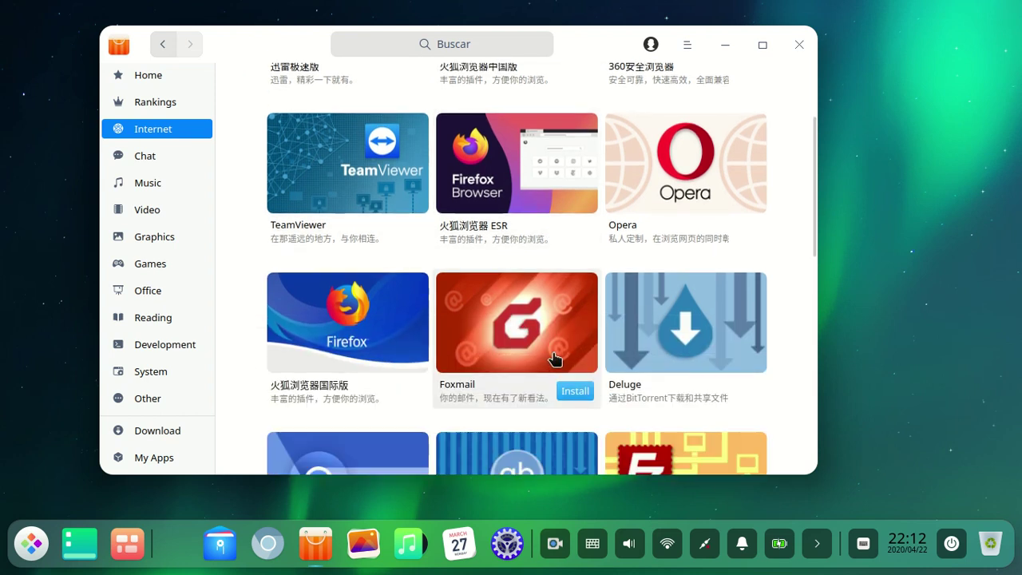
pyautogui.scroll(-2, 388, 267)
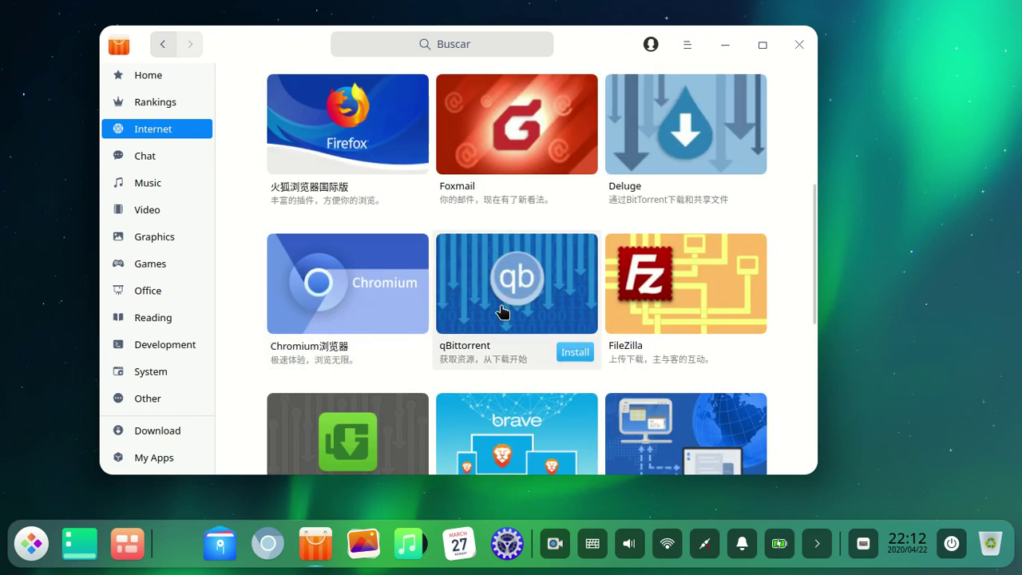
pyautogui.scroll(-2, 502, 311)
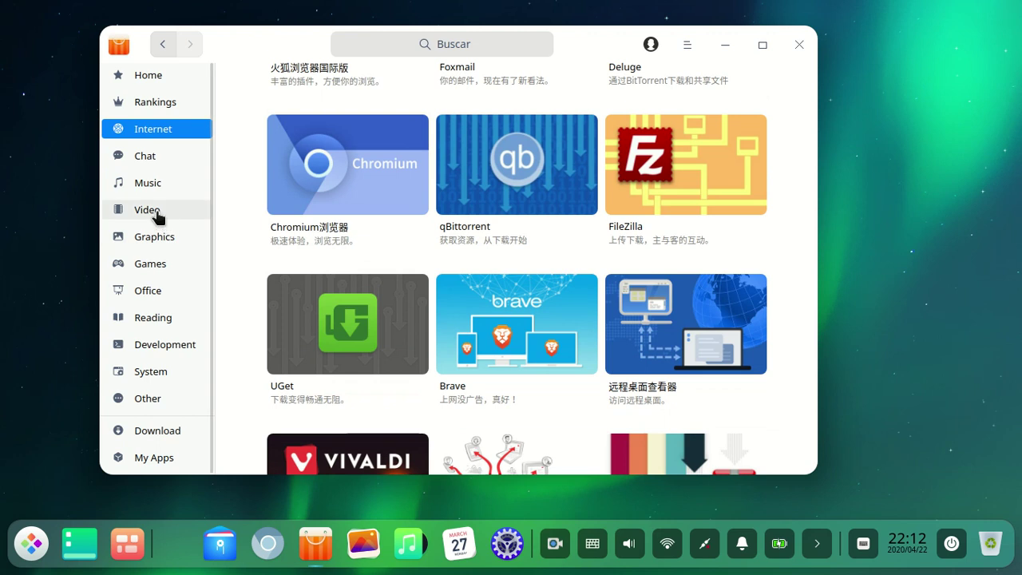
pyautogui.click(151, 210)
pyautogui.moveTo(620, 47); pyautogui.dragTo(662, 50)
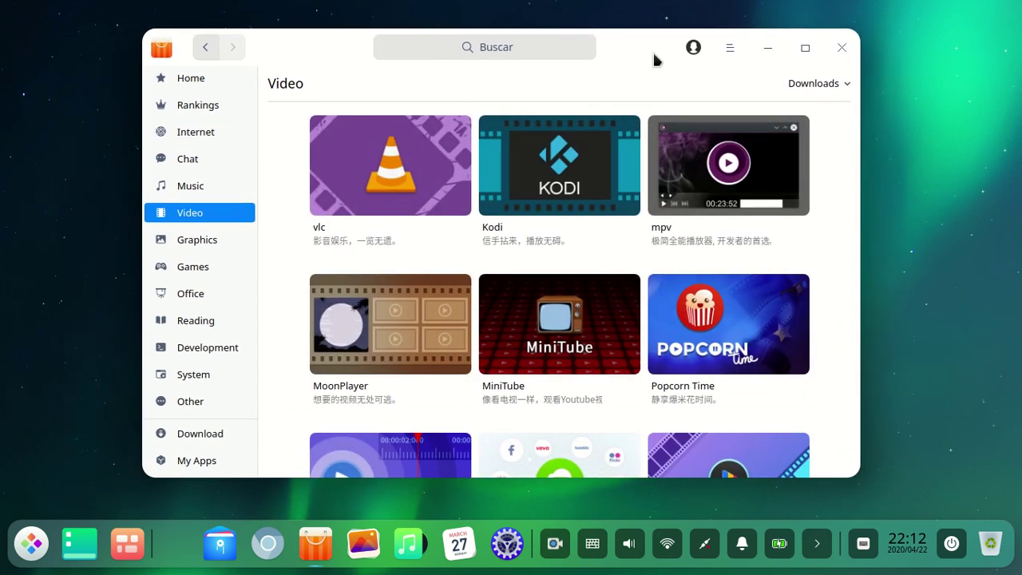
# Show the theme options of the app store without changing them and close the store
pyautogui.click(731, 48)
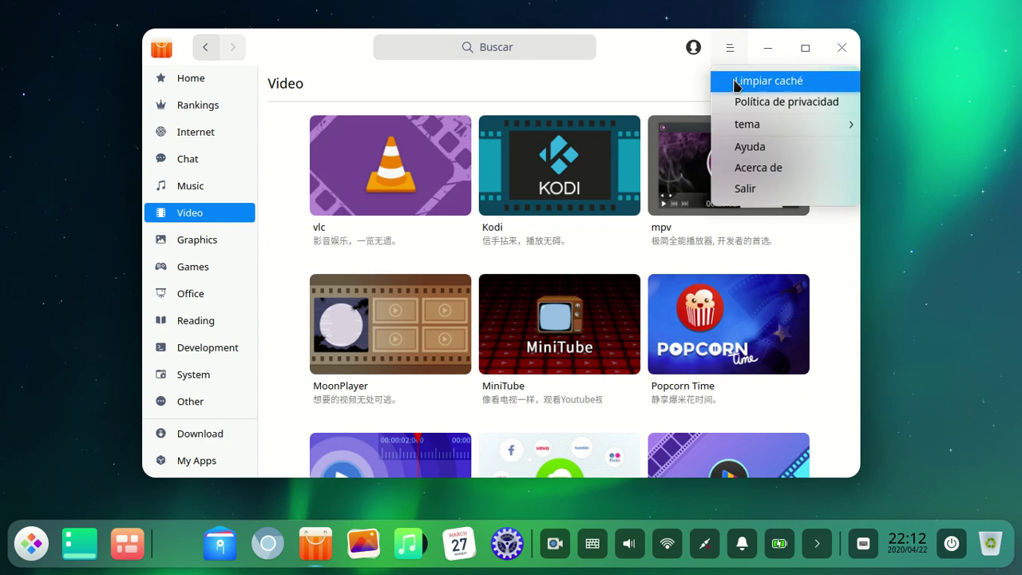
pyautogui.moveTo(734, 136)
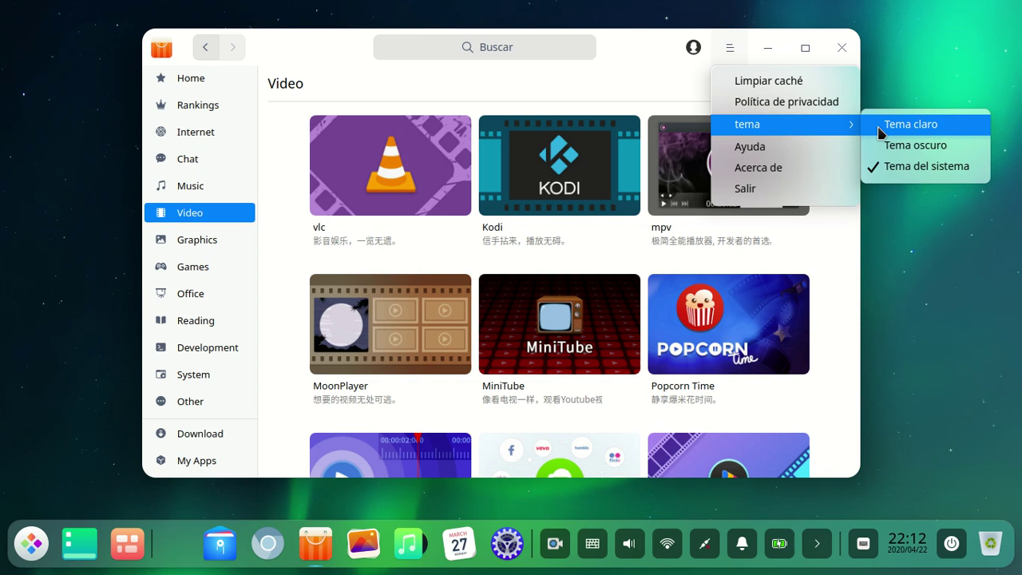
pyautogui.click(628, 41)
pyautogui.click(719, 52)
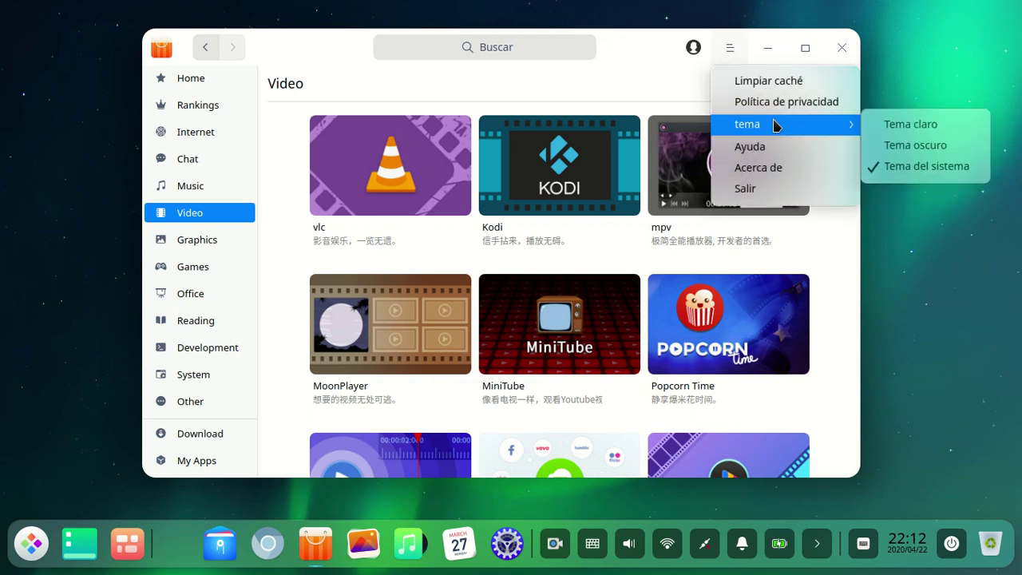
pyautogui.click(645, 50)
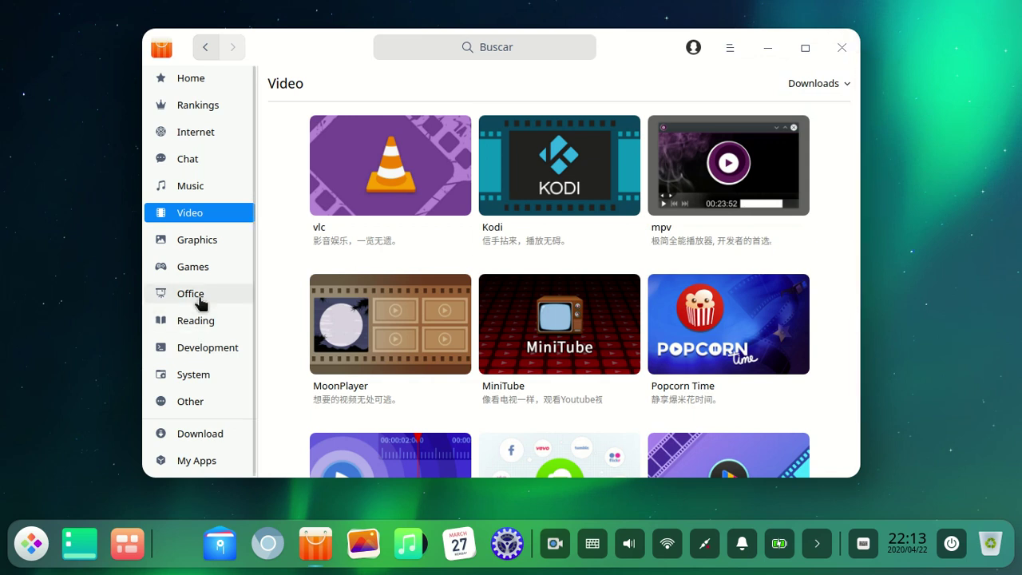
pyautogui.click(838, 44)
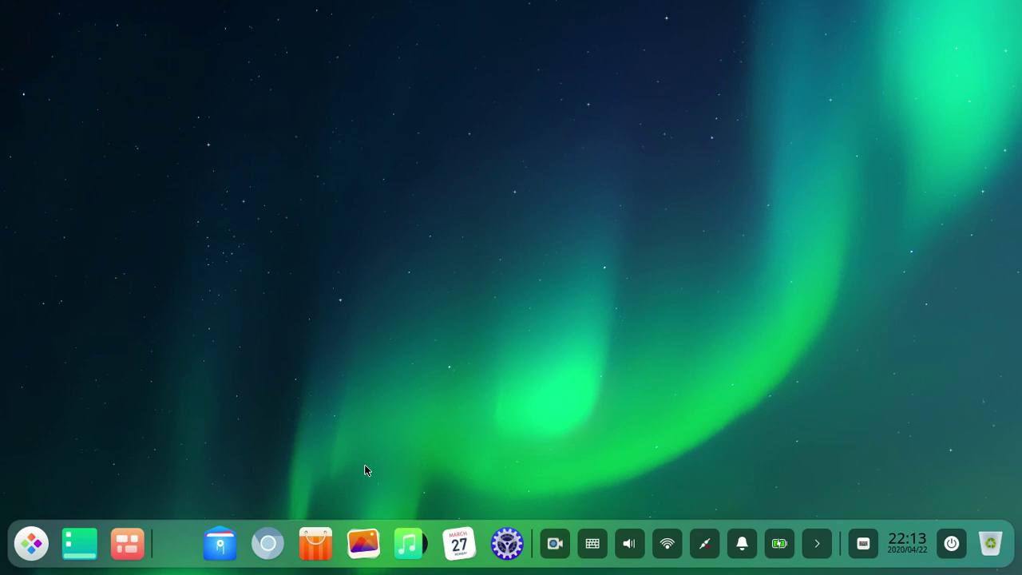
# Open the music player, check the Música folder in the file manager and minimize the file manager
pyautogui.click(408, 543)
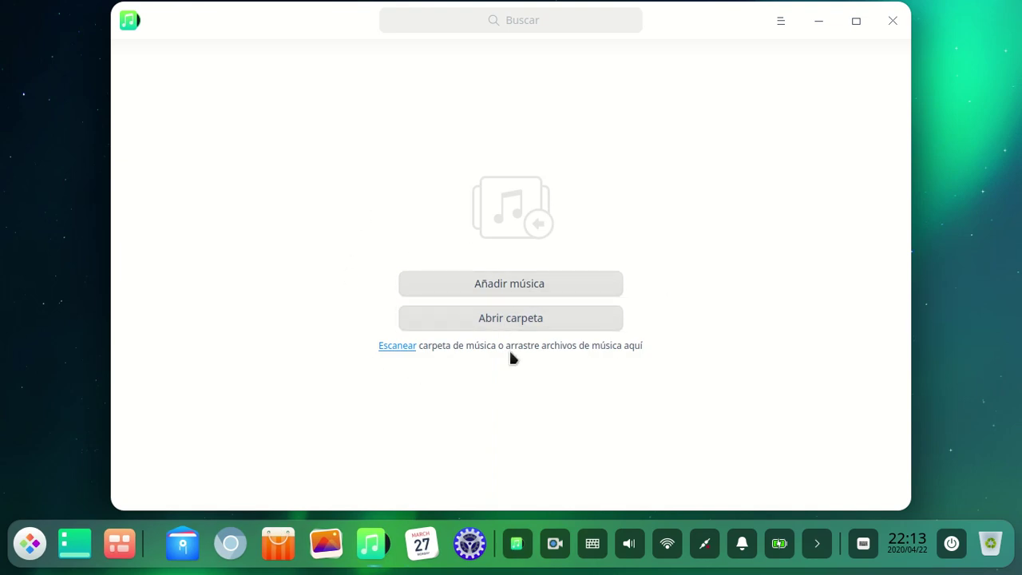
pyautogui.click(182, 544)
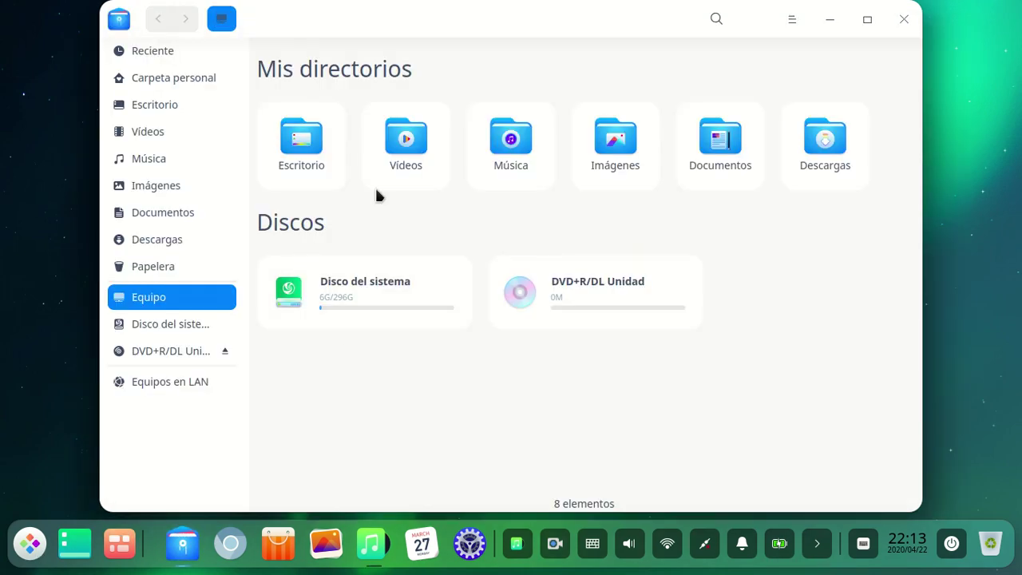
pyautogui.click(526, 141)
pyautogui.doubleClick(525, 141)
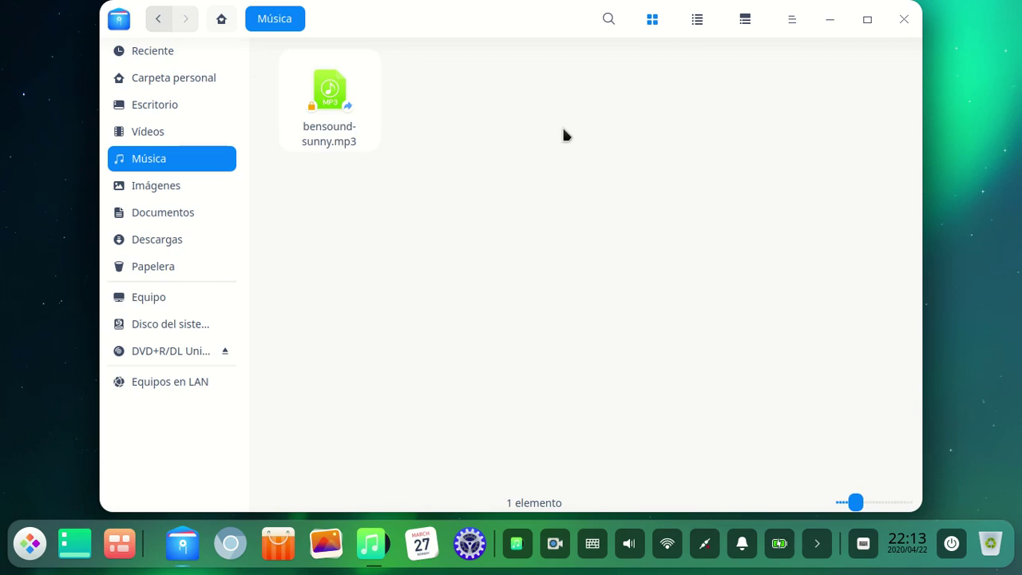
pyautogui.click(829, 19)
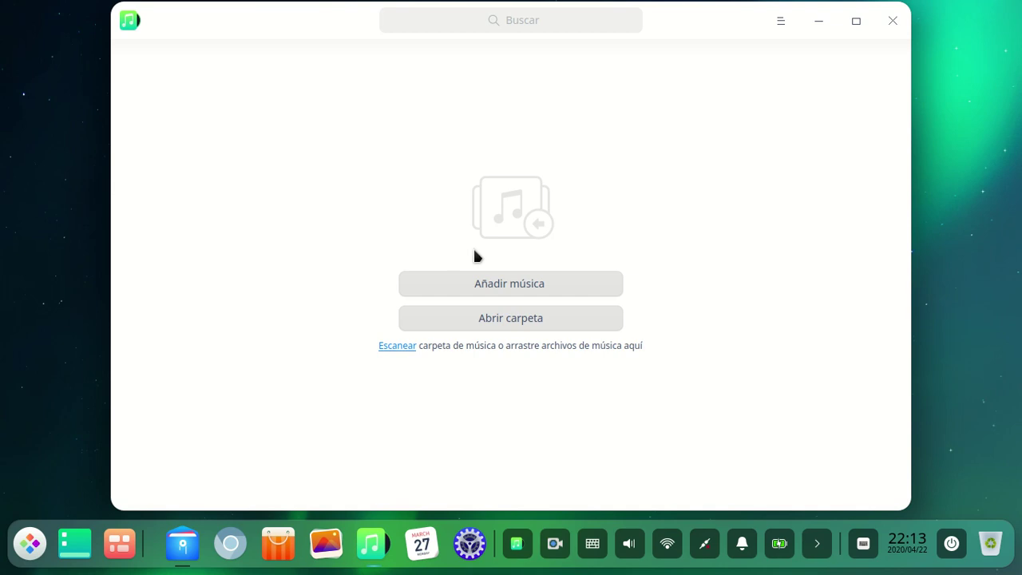
# Examine the music player's options and its available themes without choosing one
pyautogui.click(782, 22)
pyautogui.click(751, 27)
pyautogui.click(786, 22)
pyautogui.click(730, 25)
pyautogui.click(786, 22)
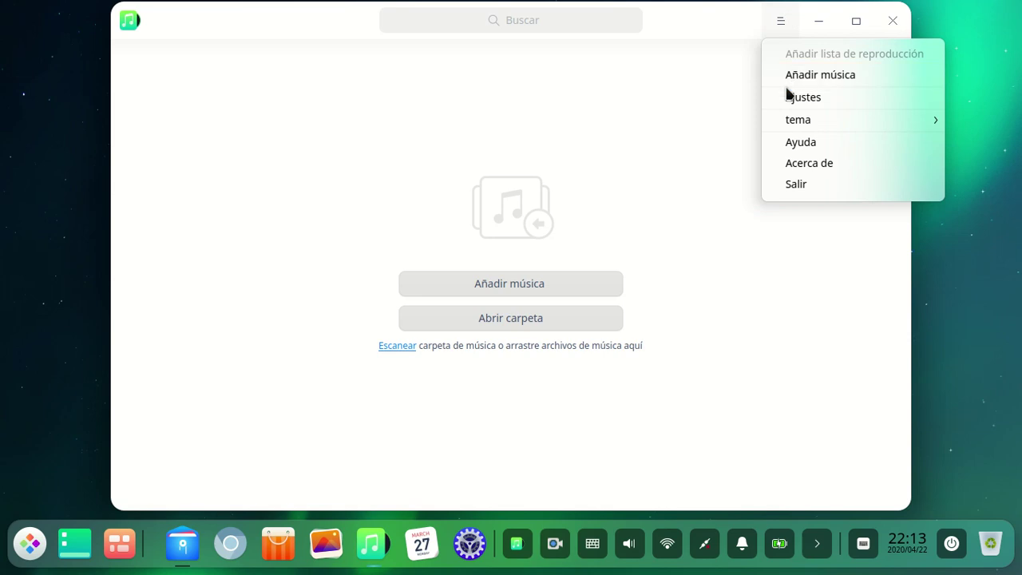
pyautogui.moveTo(794, 121)
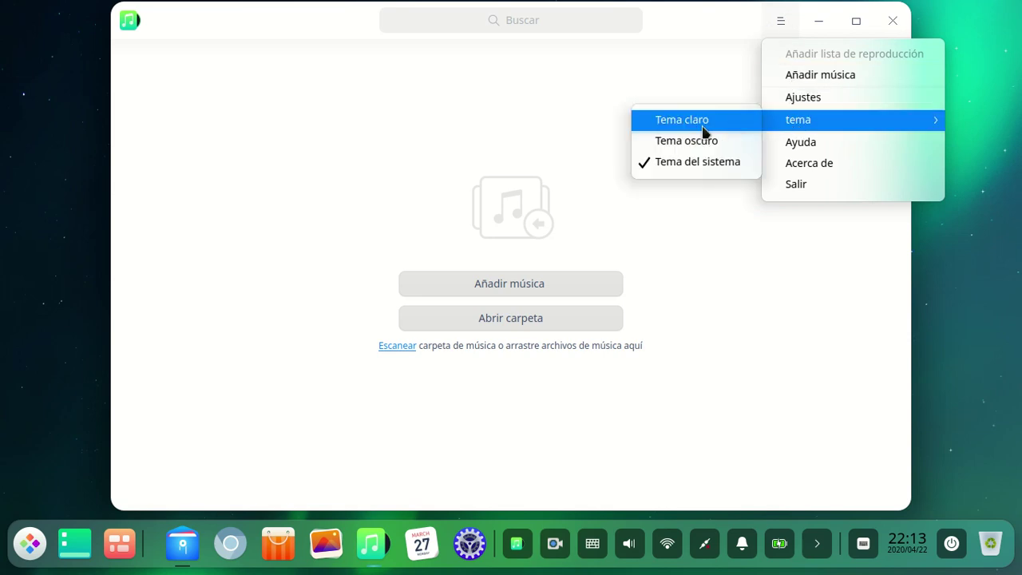
pyautogui.click(530, 126)
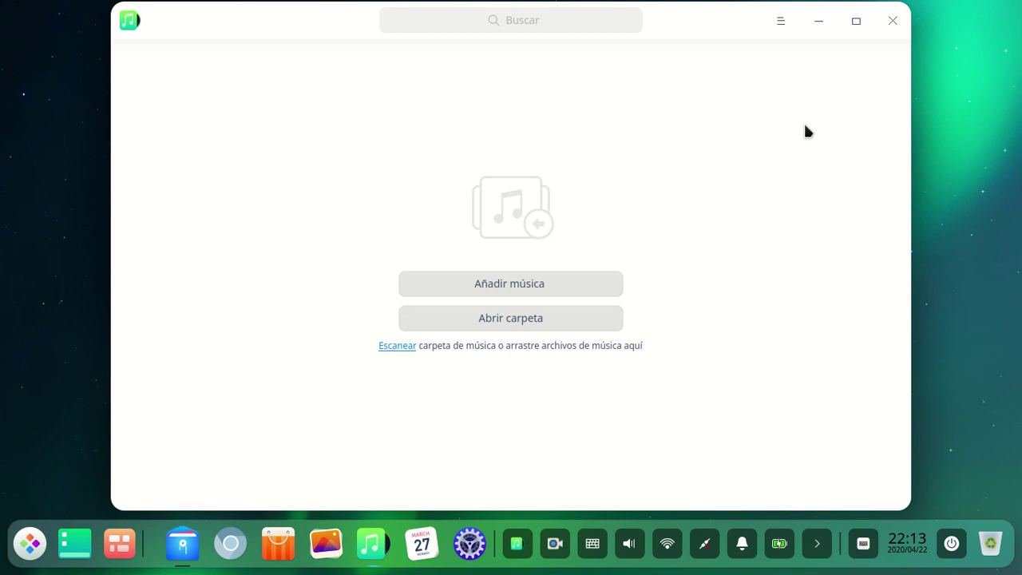
pyautogui.click(781, 25)
pyautogui.moveTo(815, 123)
pyautogui.click(683, 86)
# Set the music player's theme to Tema oscuro
pyautogui.click(780, 22)
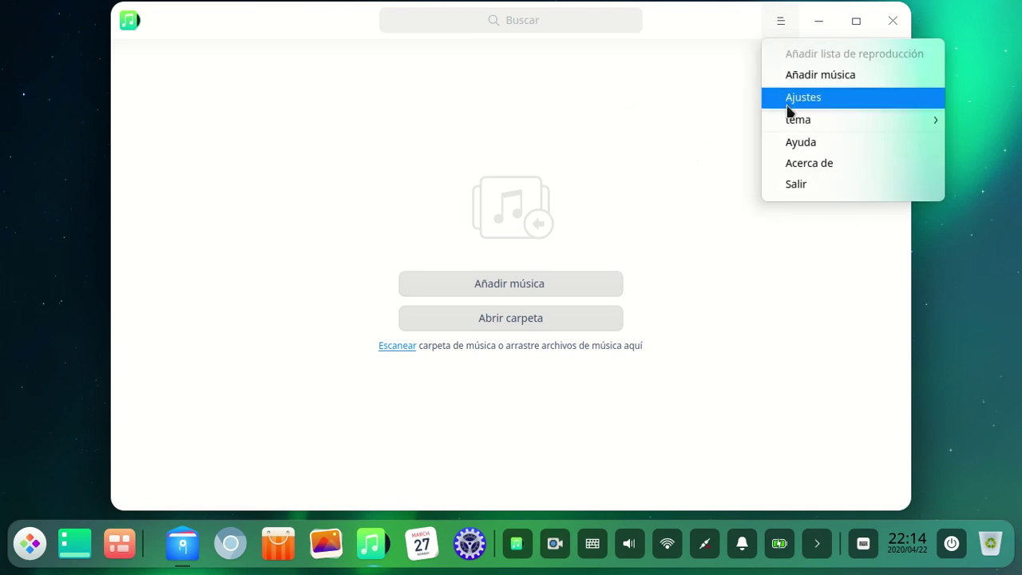
pyautogui.moveTo(790, 123)
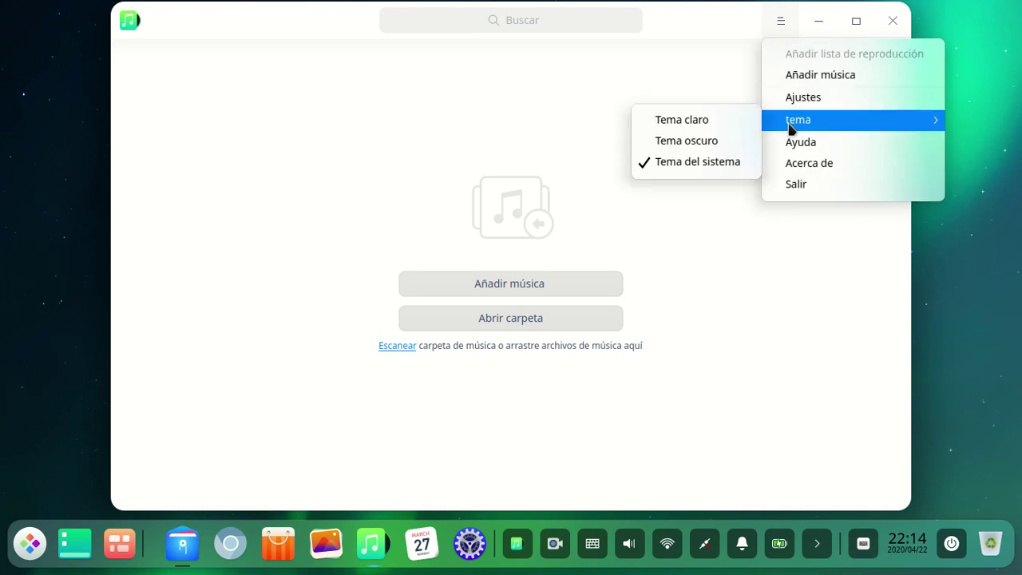
pyautogui.click(673, 143)
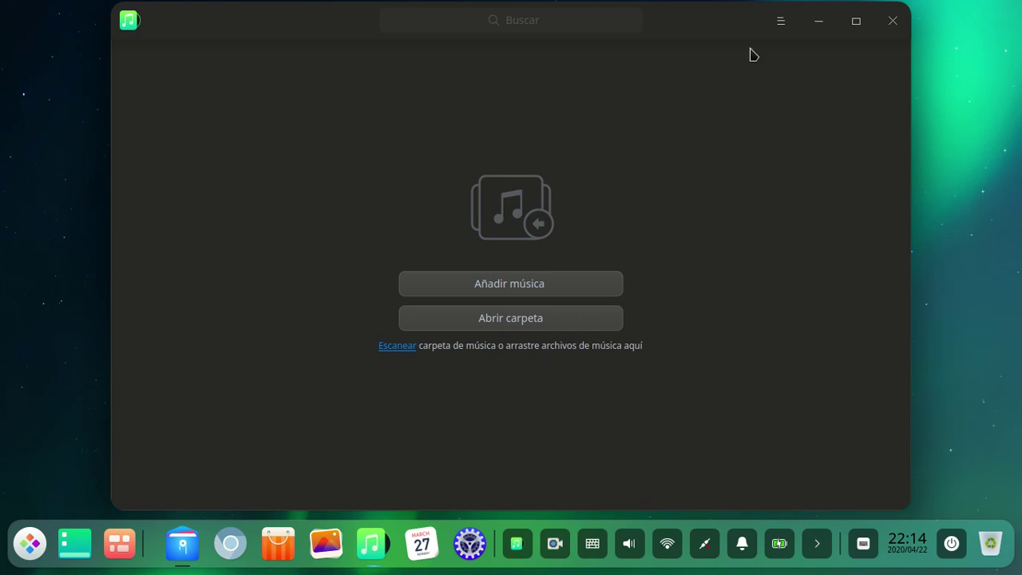
# Set the music player's theme to Tema claro and minimize its window
pyautogui.click(780, 22)
pyautogui.moveTo(789, 126)
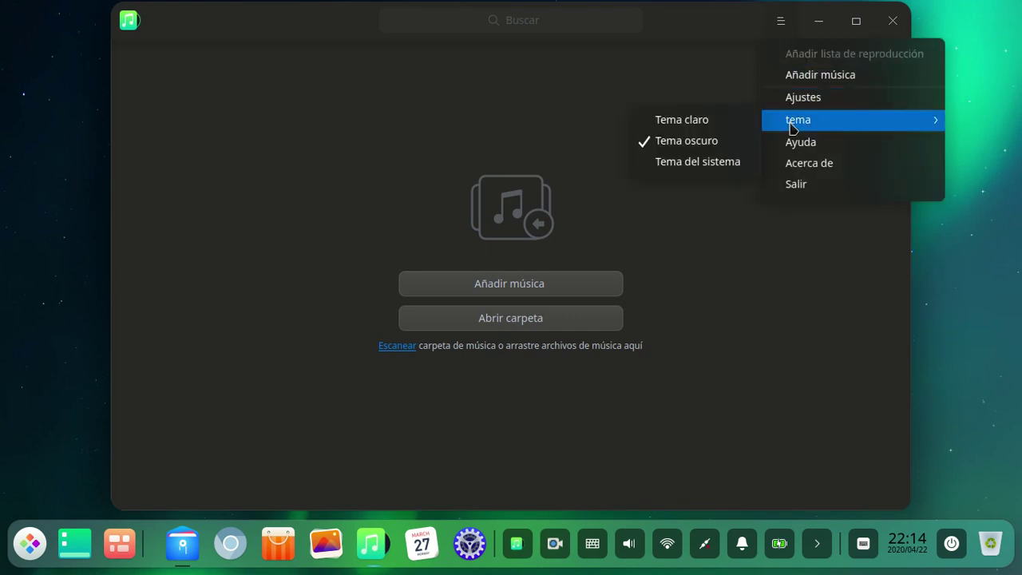
pyautogui.click(737, 119)
pyautogui.click(819, 23)
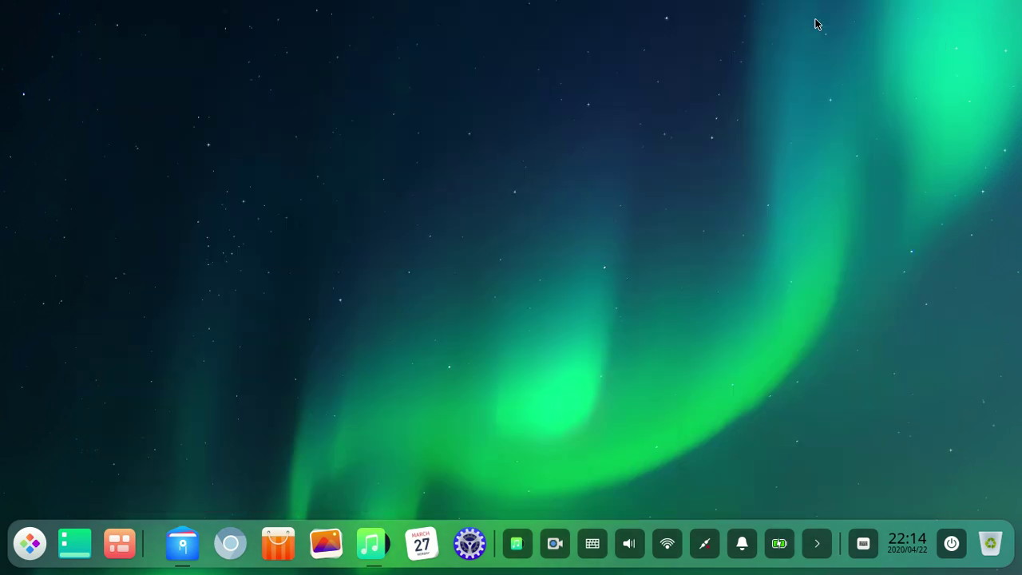
# Restore the music player window and select Tema claro as its theme again
pyautogui.click(370, 544)
pyautogui.click(781, 20)
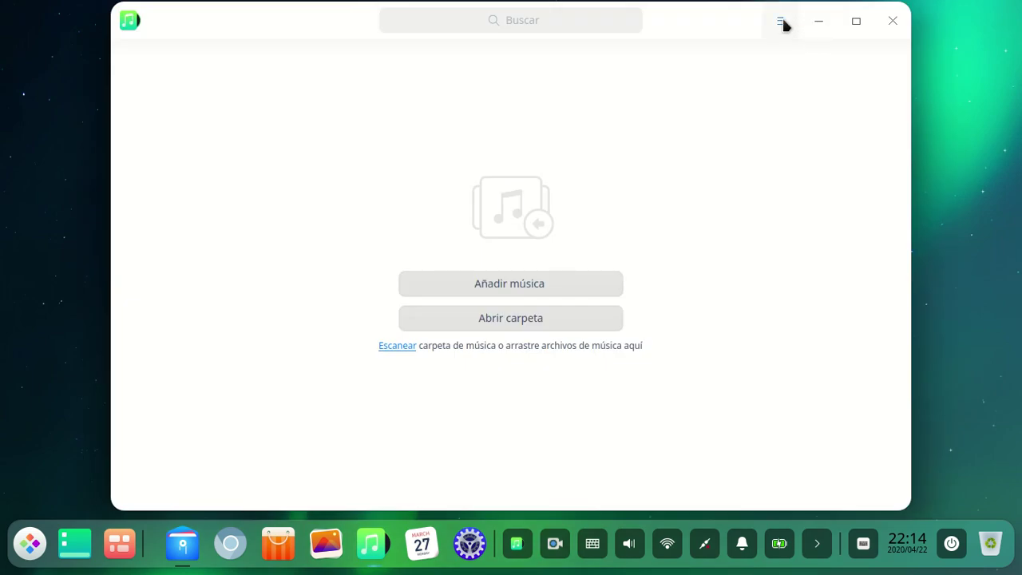
pyautogui.moveTo(789, 120)
pyautogui.click(669, 118)
# Close the music player completely by choosing Salir as the closing operation and confirming it
pyautogui.click(894, 22)
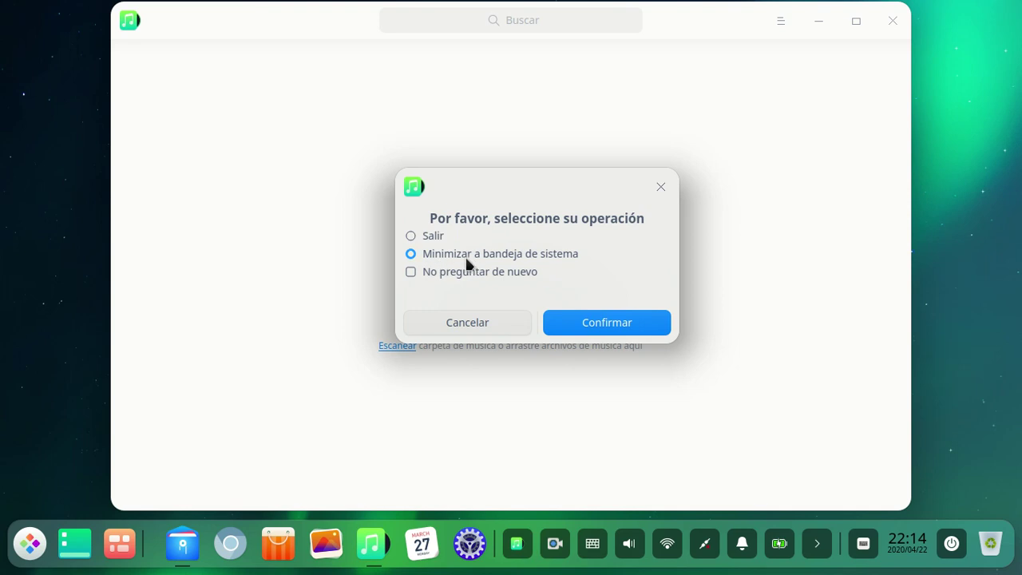
pyautogui.click(411, 253)
pyautogui.click(431, 237)
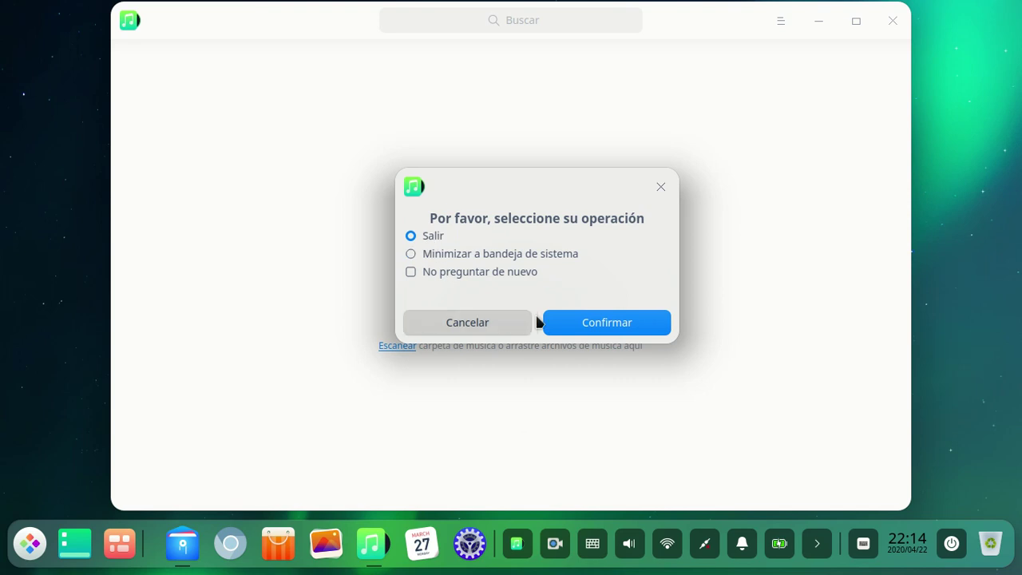
pyautogui.click(602, 326)
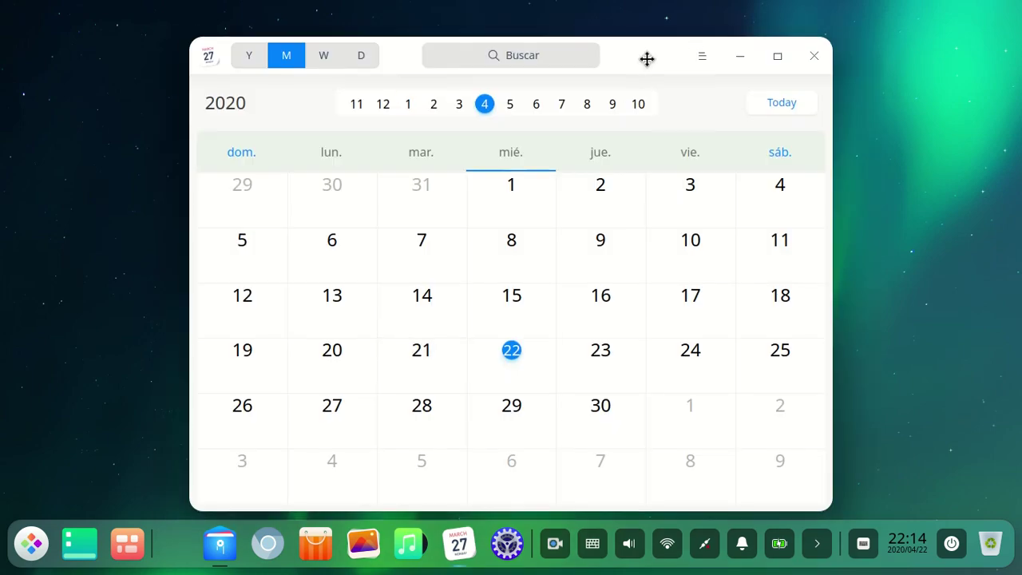
# Reposition the calendar window slightly and switch the calendar to the year view
pyautogui.moveTo(647, 58); pyautogui.dragTo(638, 58)
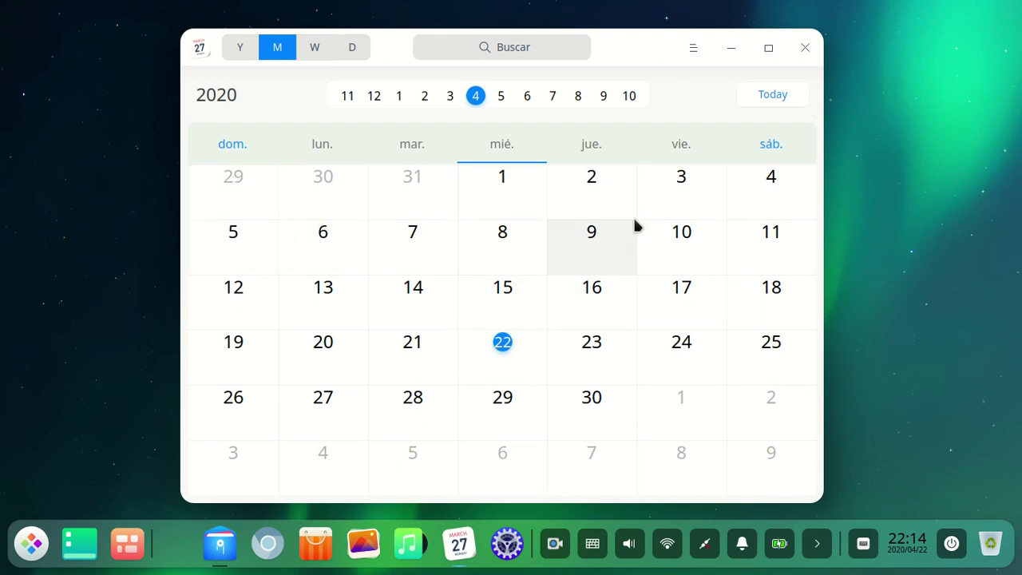
pyautogui.click(240, 50)
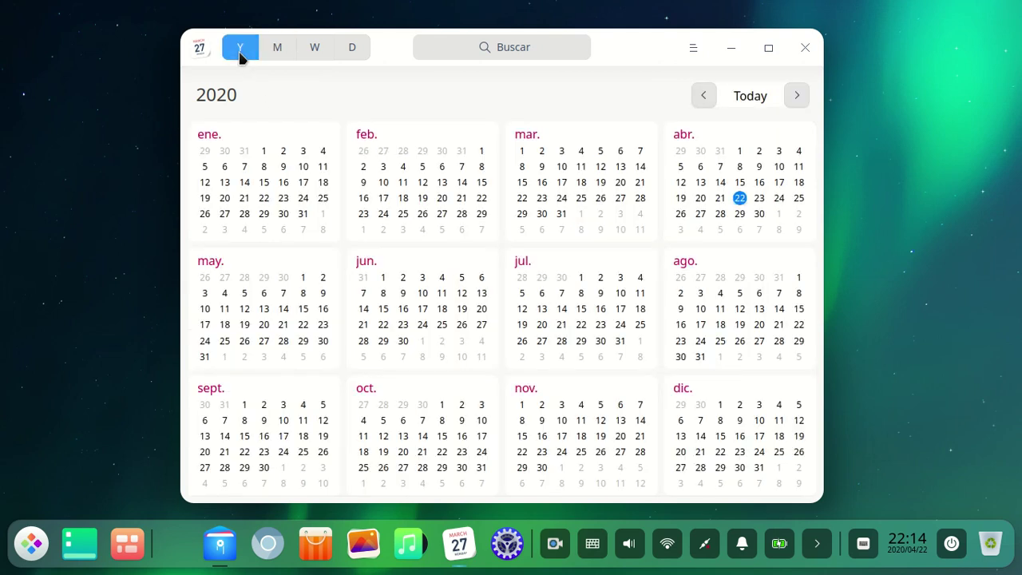
# Cycle the calendar through its month, week and day views, ending back on the month view
pyautogui.click(276, 47)
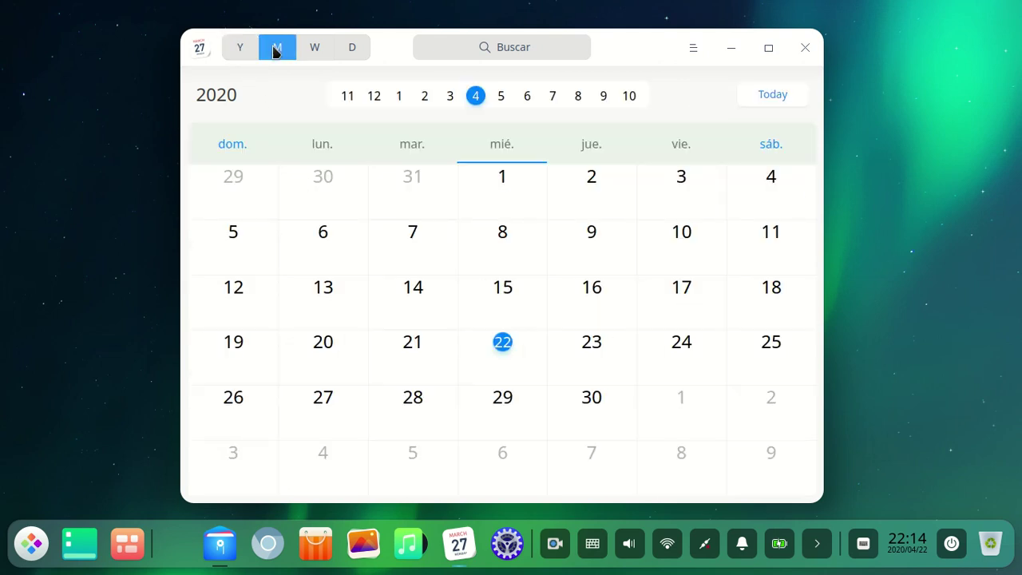
pyautogui.click(314, 49)
pyautogui.click(284, 48)
pyautogui.click(320, 50)
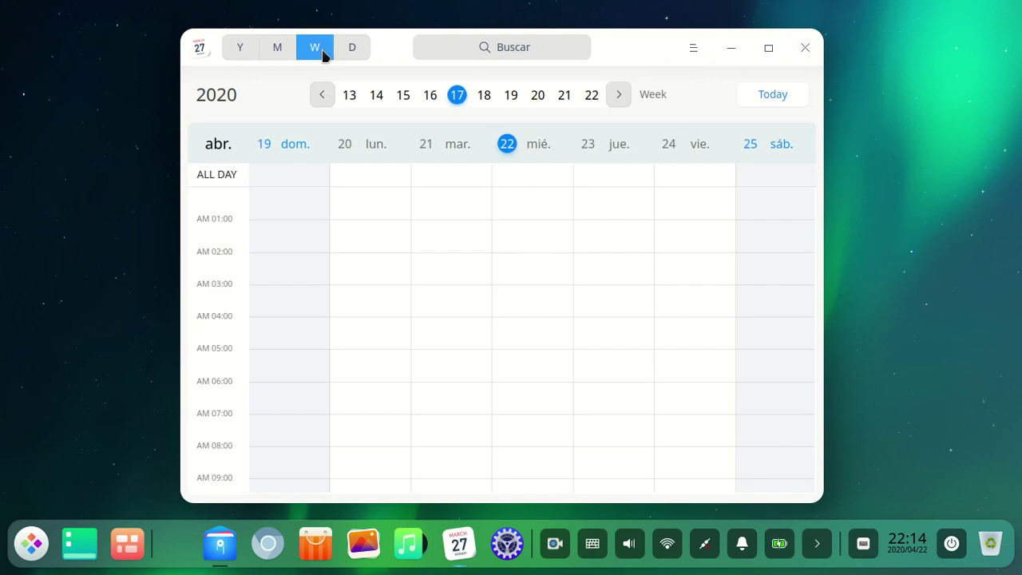
pyautogui.click(353, 47)
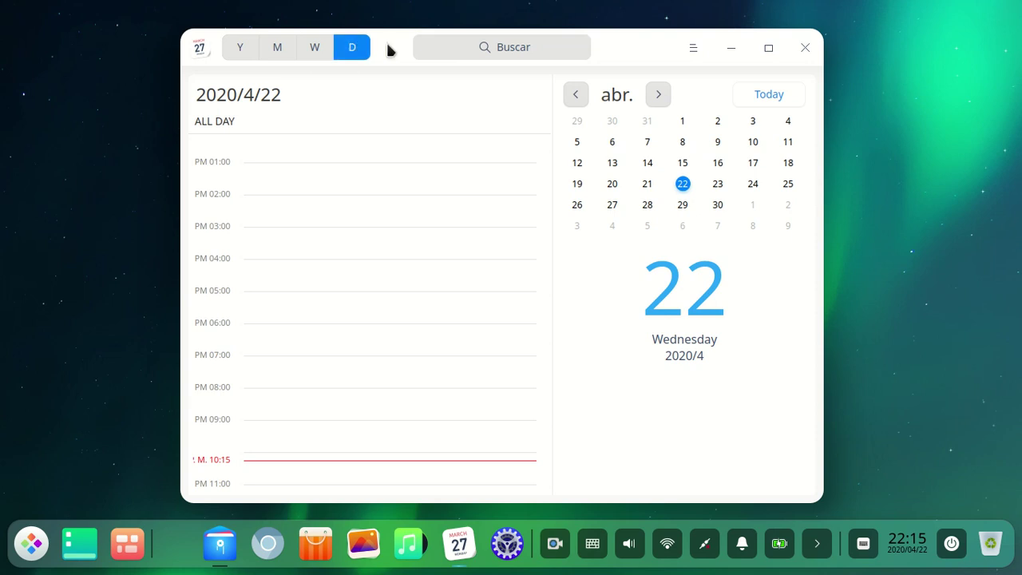
pyautogui.click(324, 51)
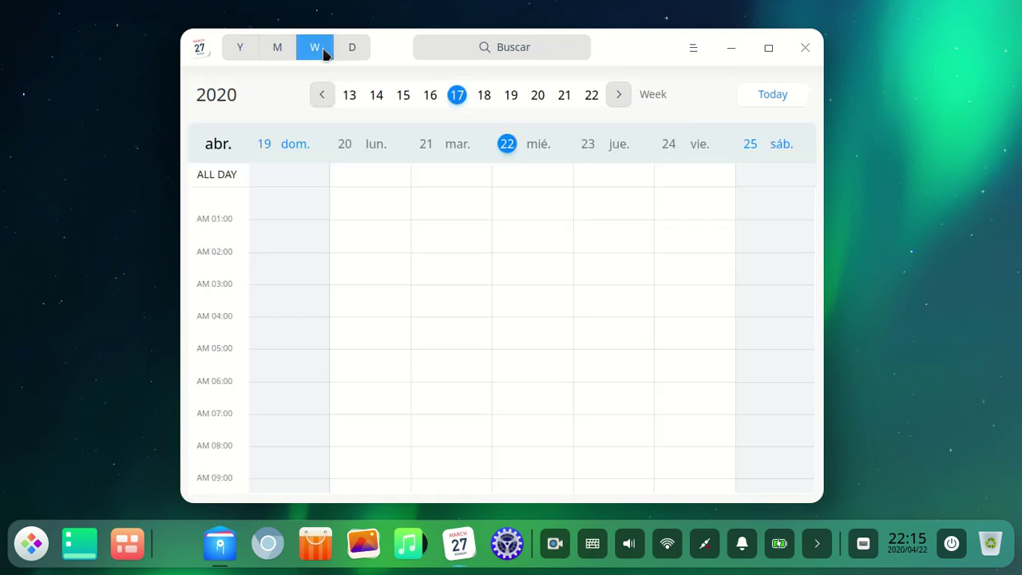
pyautogui.click(280, 48)
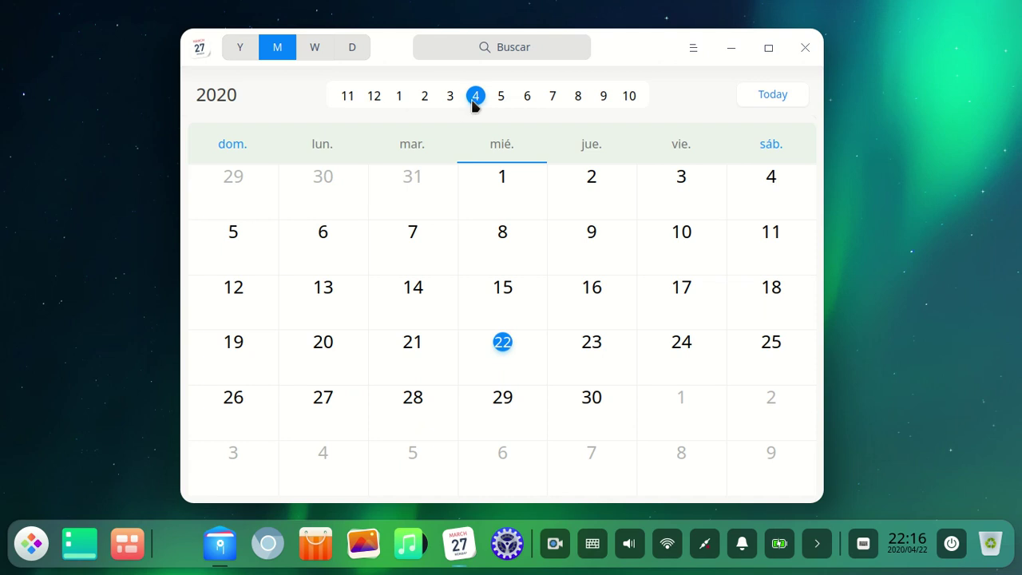
# Browse the calendar's month view forward month by month from April to October 2020
pyautogui.click(497, 105)
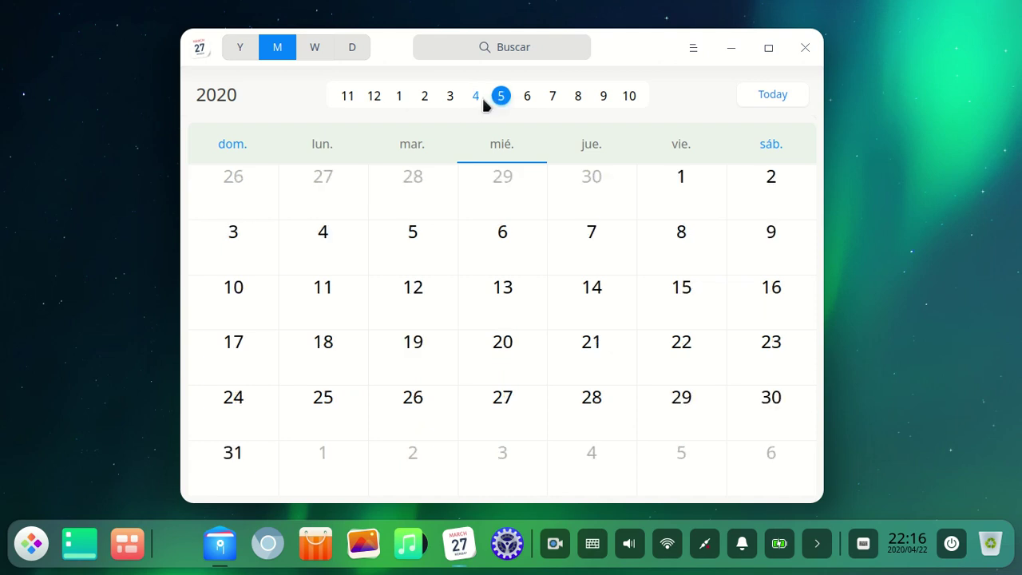
pyautogui.click(473, 101)
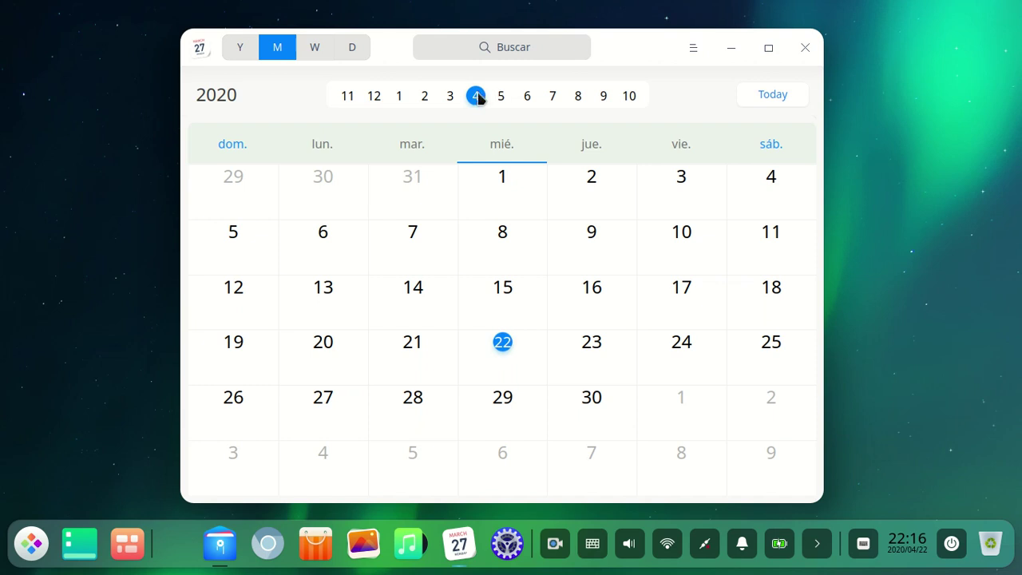
pyautogui.click(501, 97)
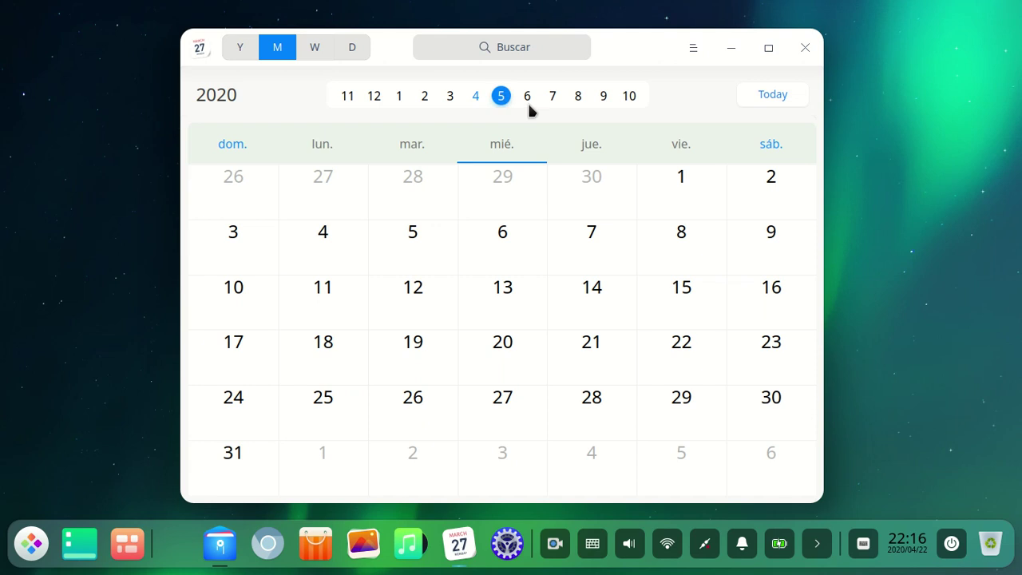
pyautogui.click(528, 99)
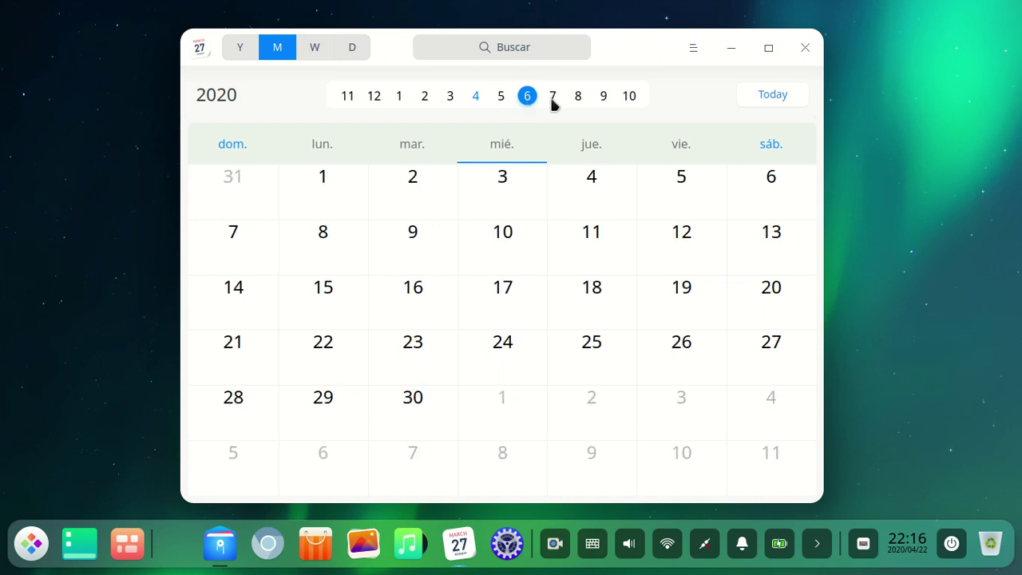
pyautogui.click(551, 97)
pyautogui.click(576, 97)
pyautogui.click(603, 97)
pyautogui.click(628, 99)
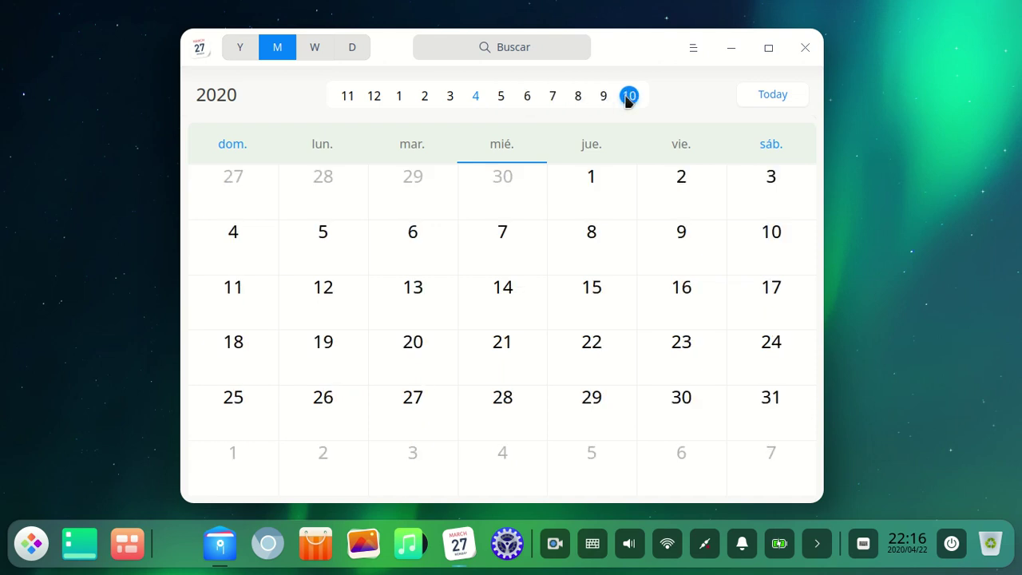
# View November and December 2019 and January 2020 in the month view, and return to April 2020
pyautogui.click(347, 96)
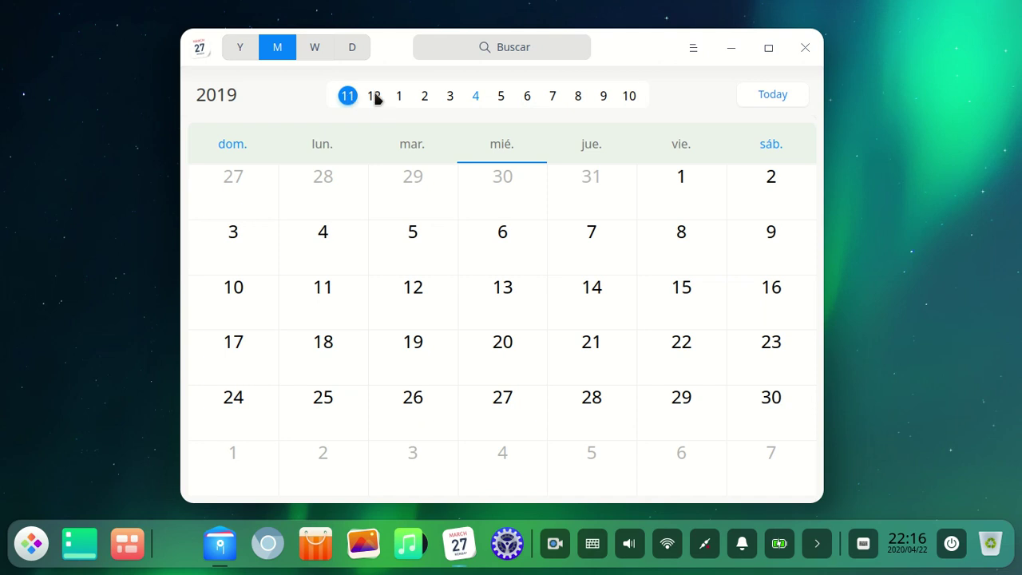
pyautogui.click(374, 96)
pyautogui.click(349, 97)
pyautogui.click(372, 97)
pyautogui.click(398, 96)
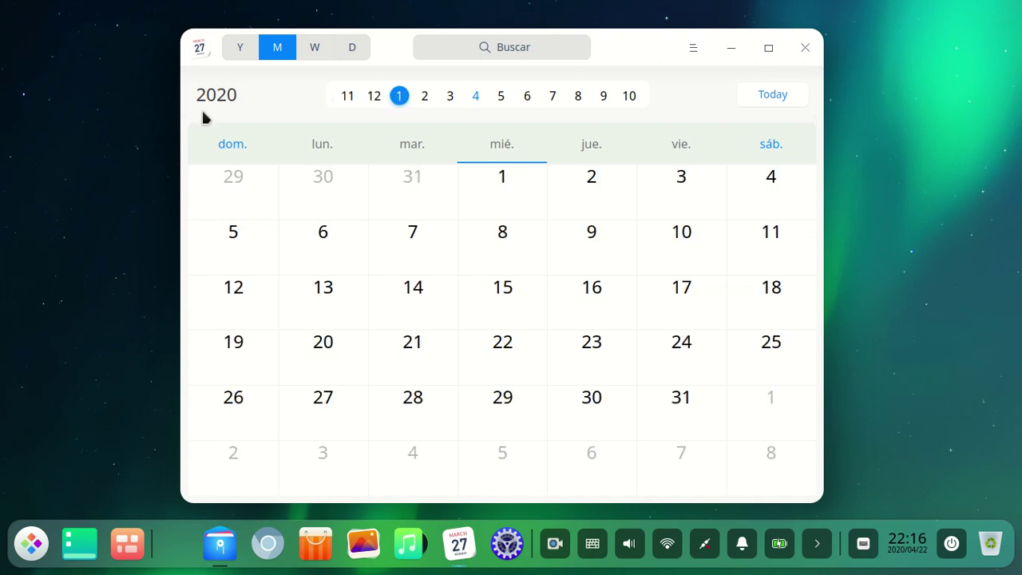
pyautogui.click(476, 98)
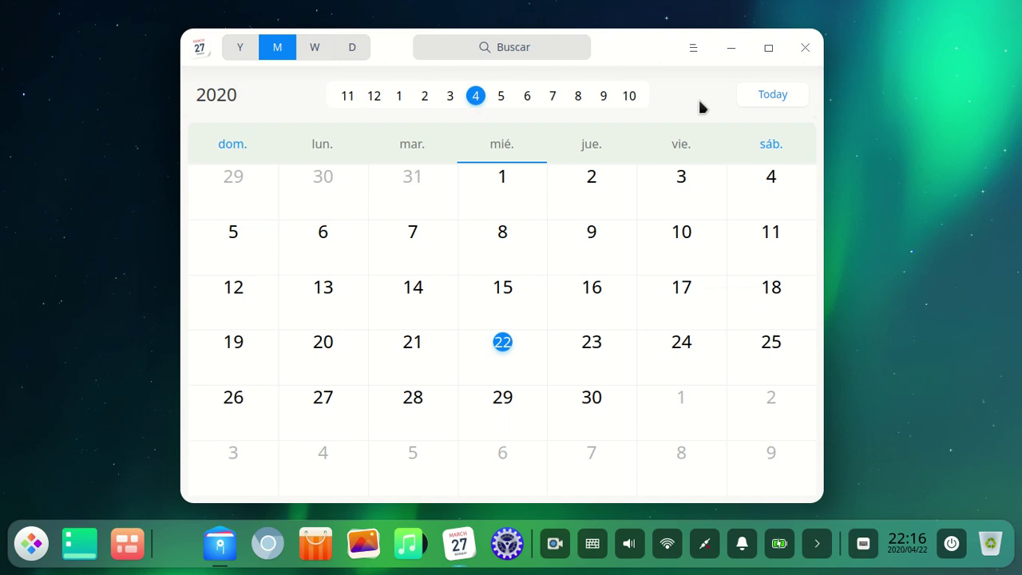
# Select Tema claro as the calendar's theme and switch it to Tema oscuro
pyautogui.click(694, 47)
pyautogui.moveTo(695, 84)
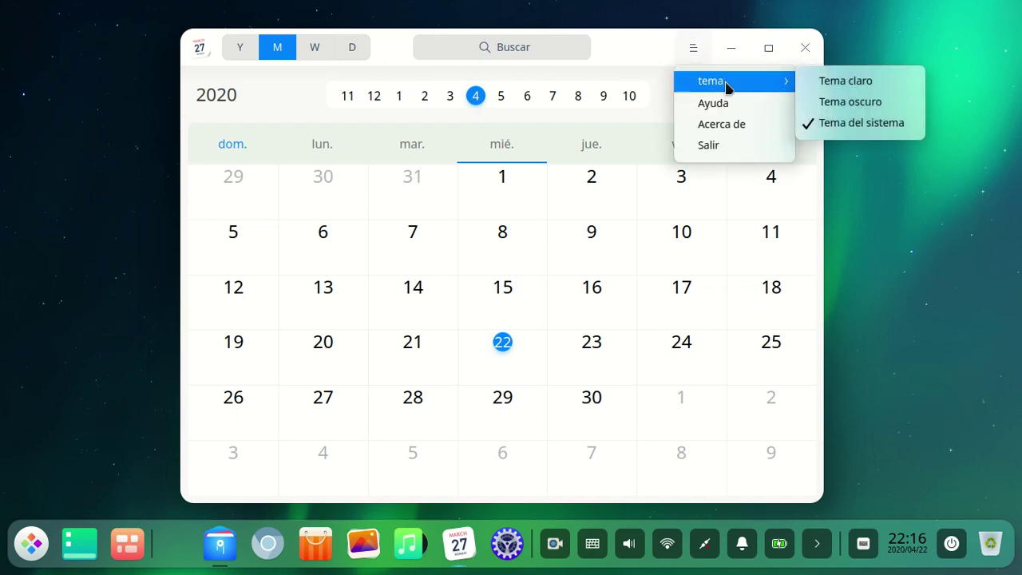
pyautogui.click(843, 83)
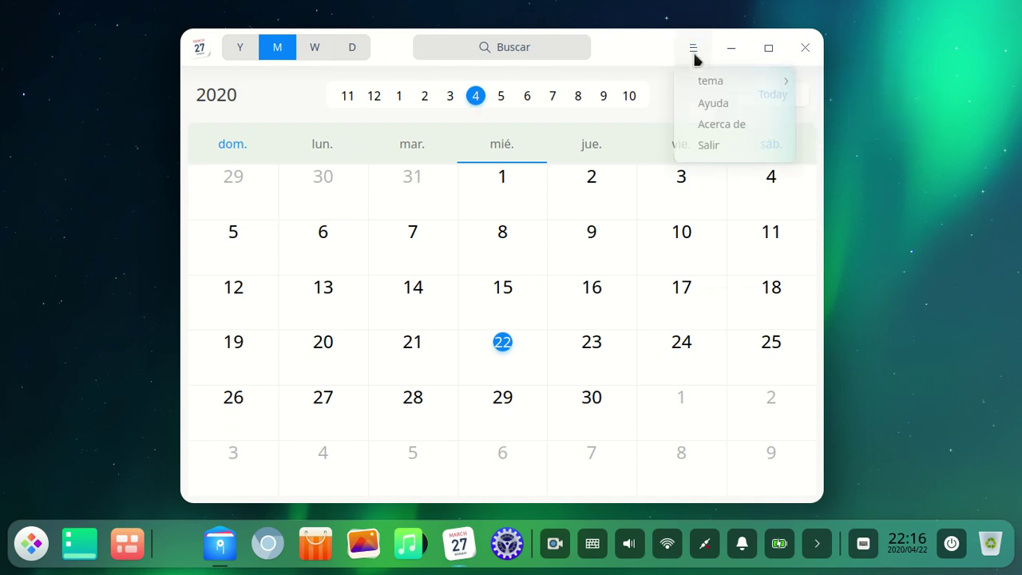
pyautogui.click(693, 48)
pyautogui.moveTo(704, 87)
pyautogui.click(821, 102)
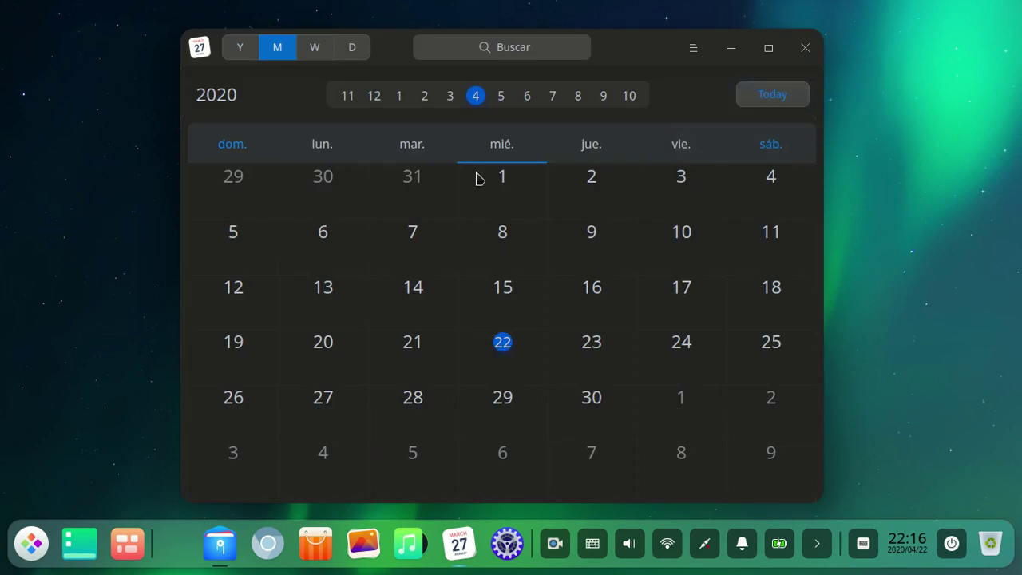
# Set the calendar's theme back to Tema claro
pyautogui.click(693, 49)
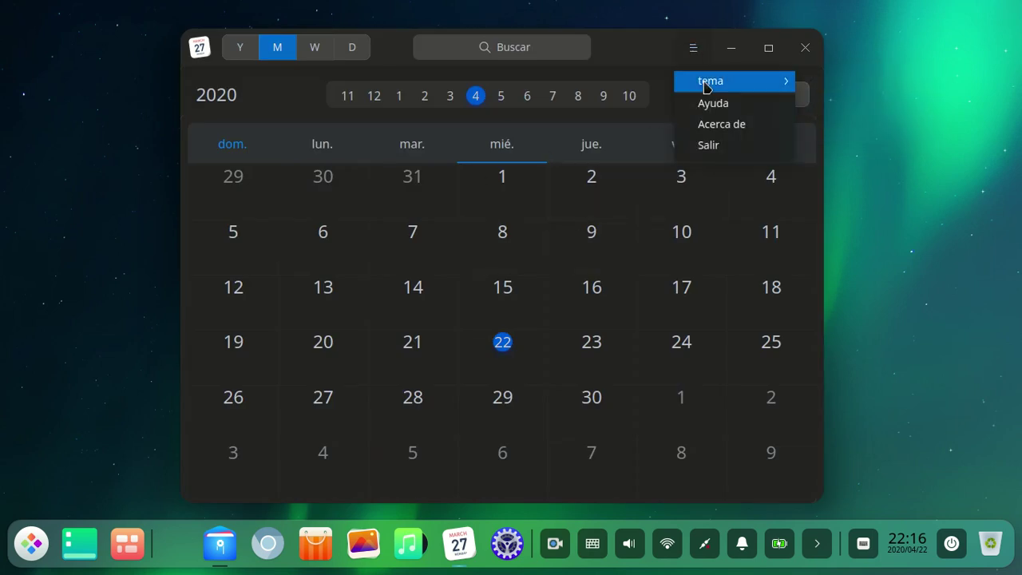
pyautogui.moveTo(710, 81)
pyautogui.click(822, 79)
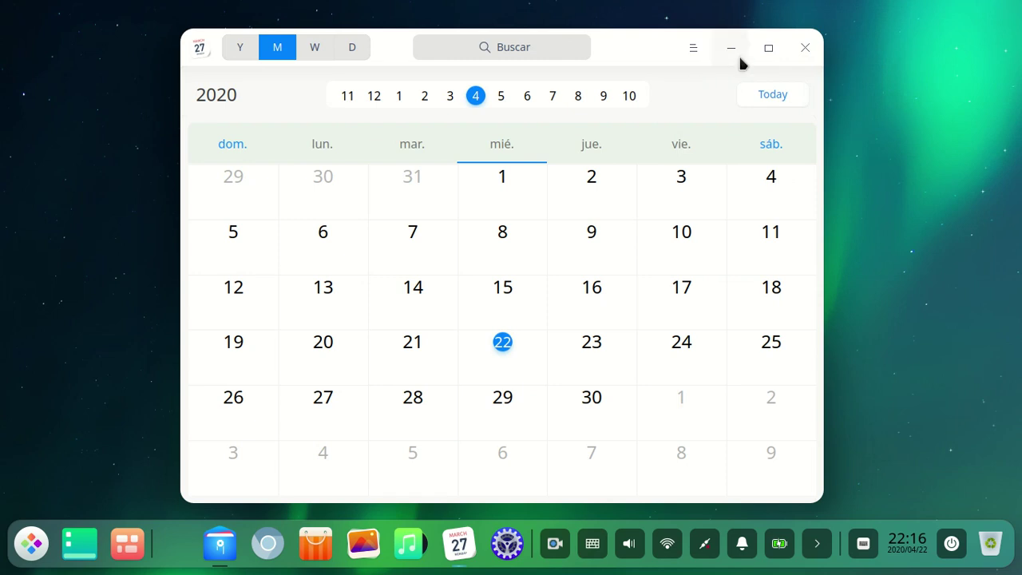
# View the new event form for April 22, 2020 without saving it, and close the calendar
pyautogui.rightClick(513, 357)
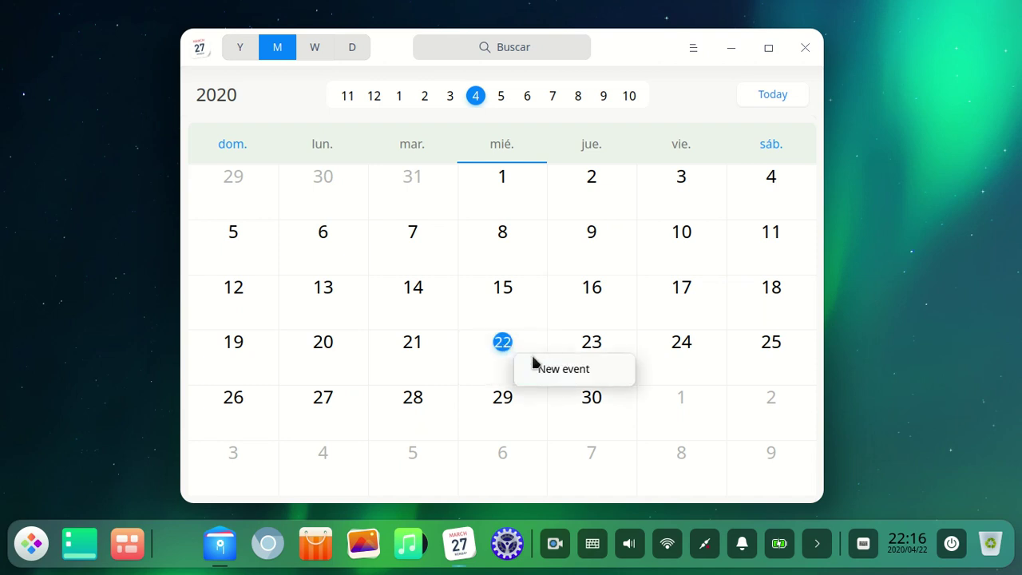
pyautogui.click(543, 370)
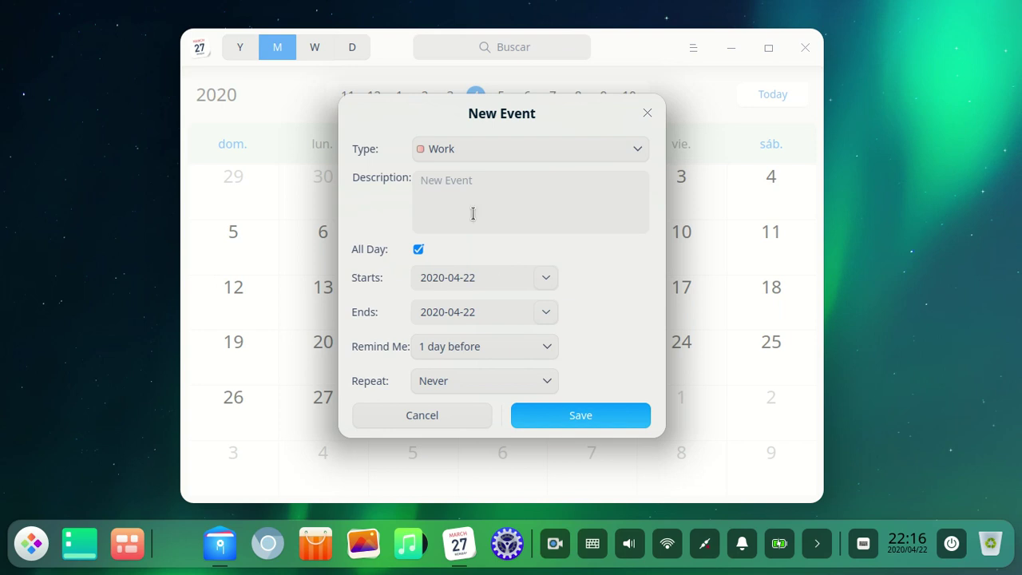
pyautogui.moveTo(501, 114); pyautogui.dragTo(503, 93)
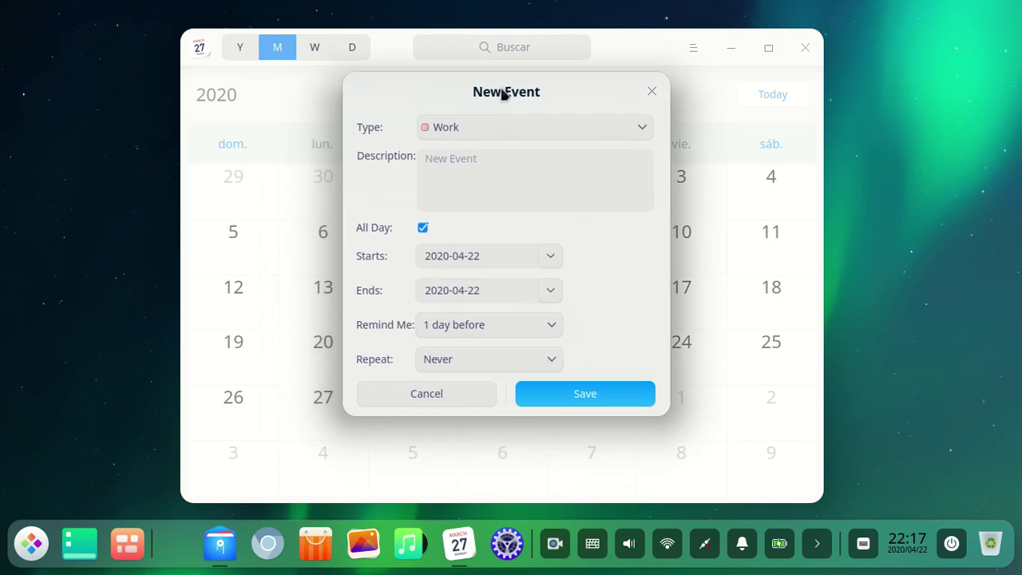
pyautogui.click(440, 394)
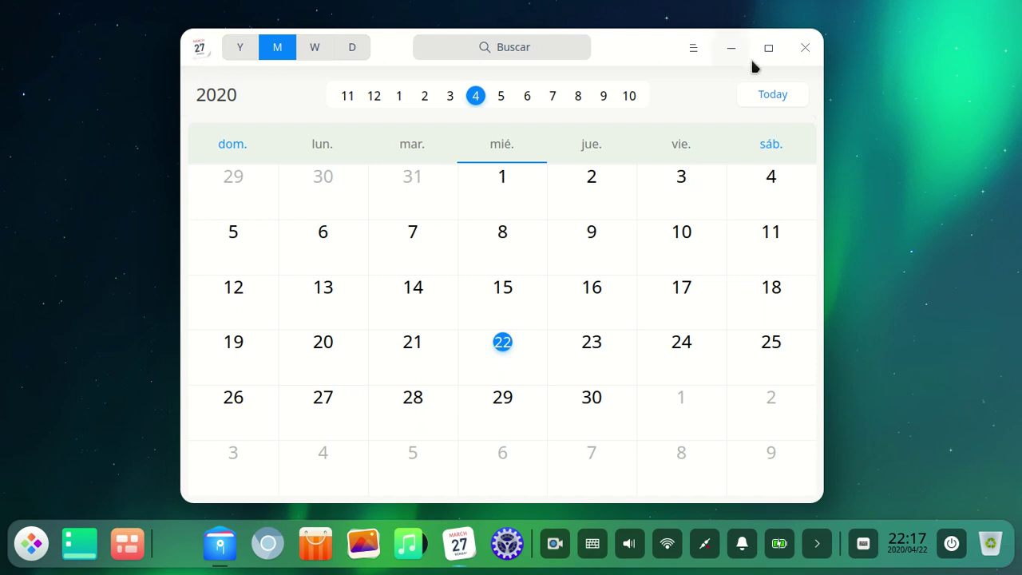
pyautogui.click(805, 49)
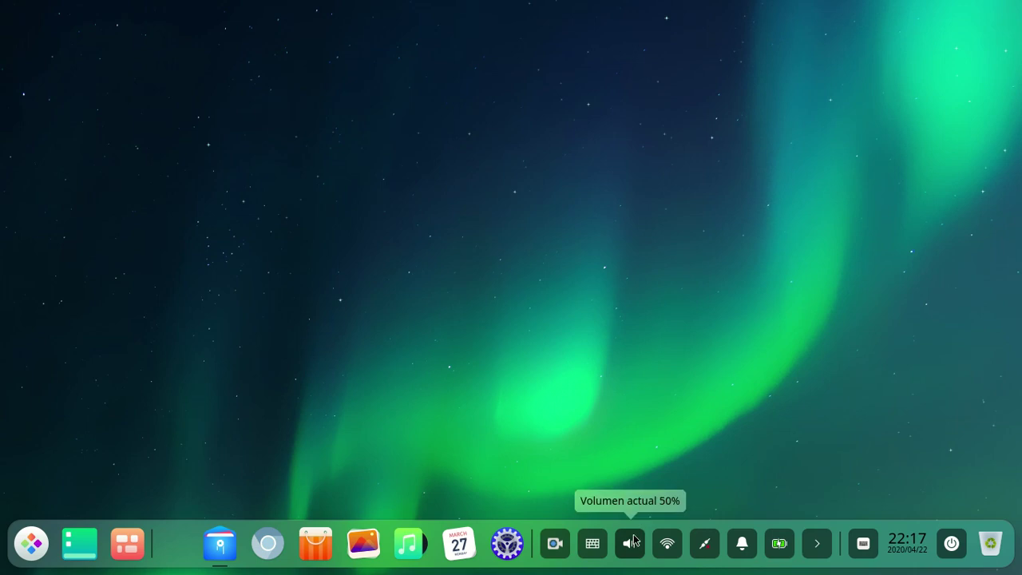
# View the list of available wireless networks and the notification center, dismissing each one
pyautogui.click(673, 542)
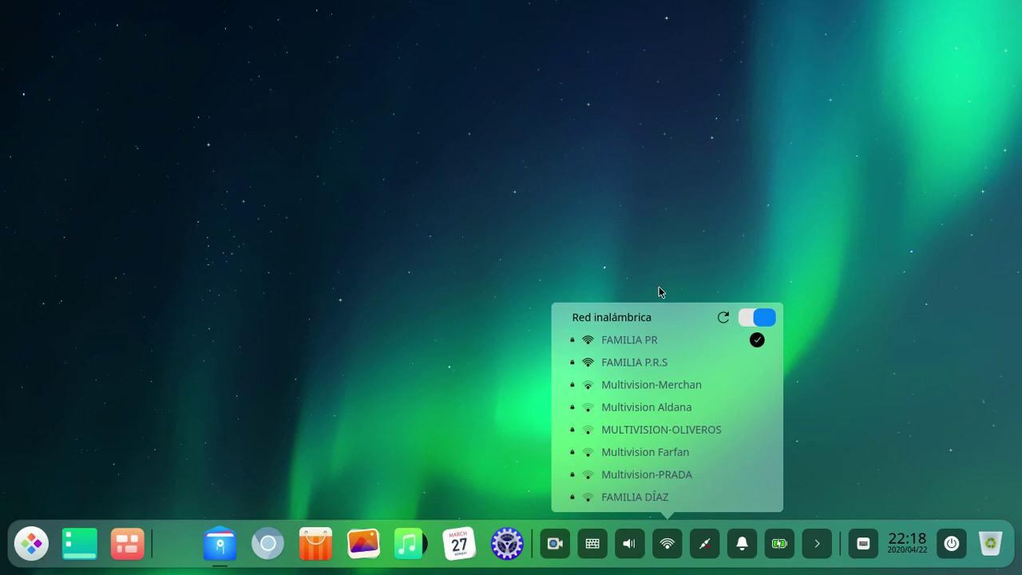
pyautogui.click(659, 291)
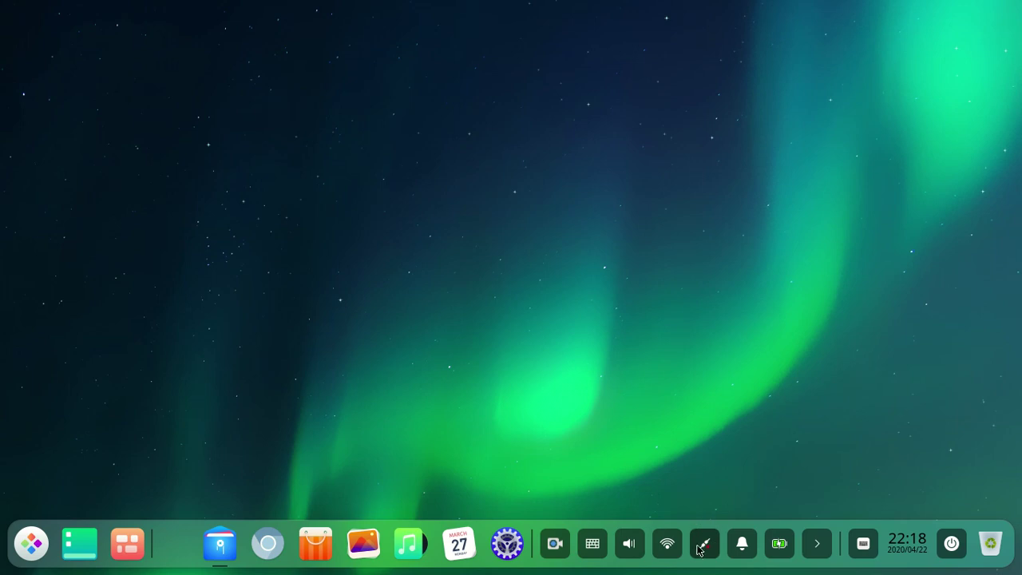
pyautogui.click(741, 545)
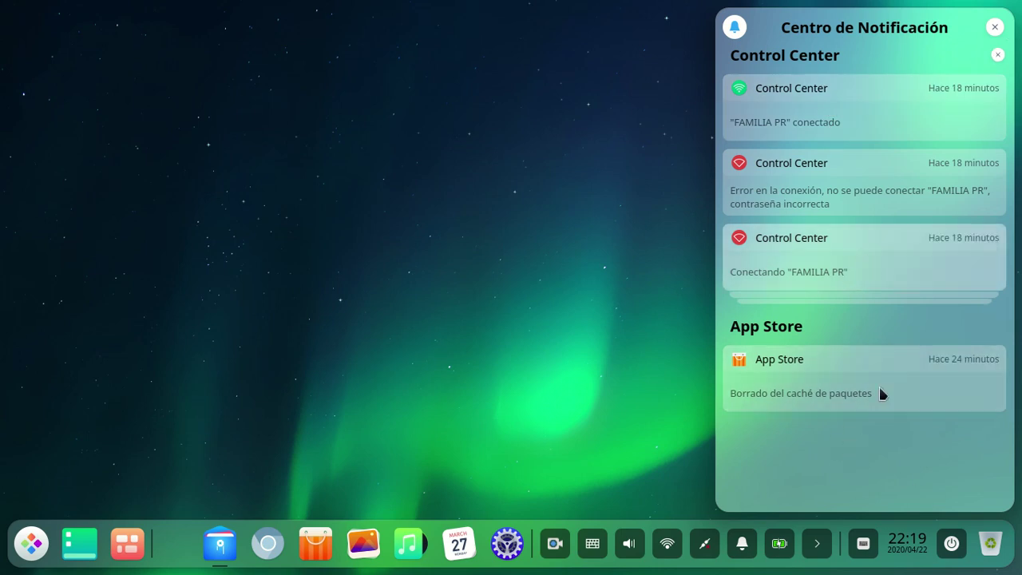
pyautogui.click(654, 169)
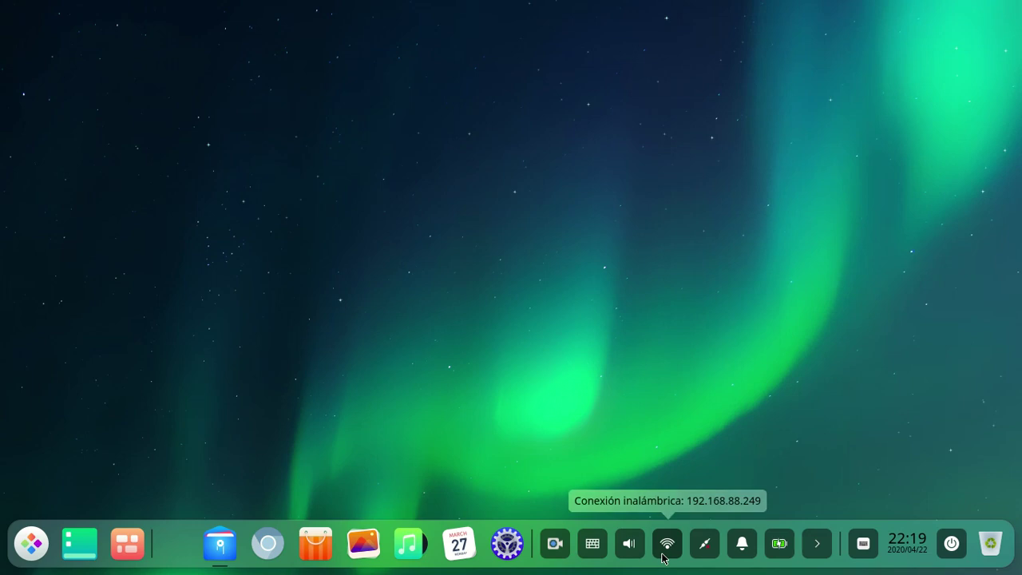
# View the general power settings through the battery indicator and close the settings window
pyautogui.click(780, 544)
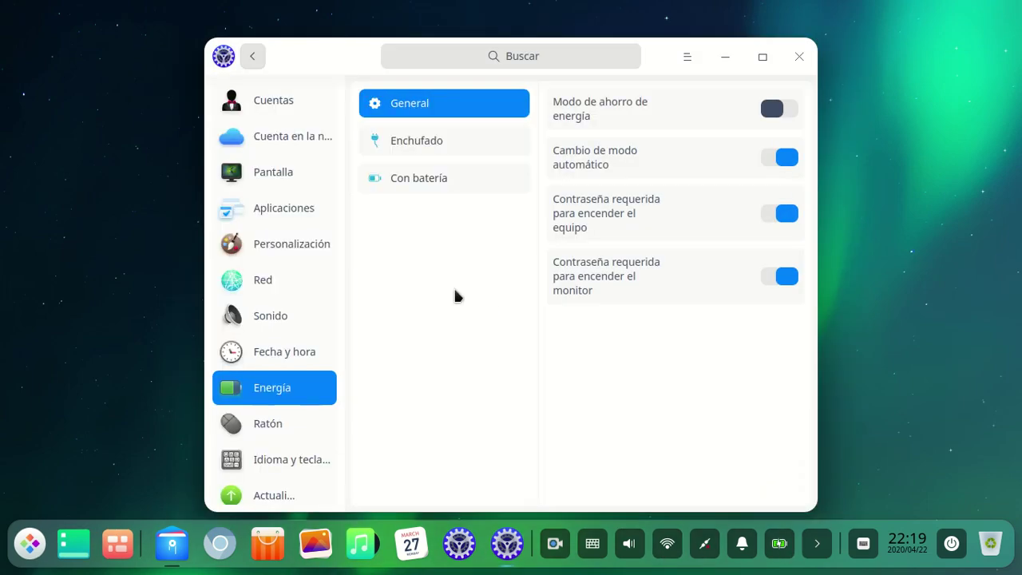
pyautogui.click(796, 59)
pyautogui.moveTo(783, 544)
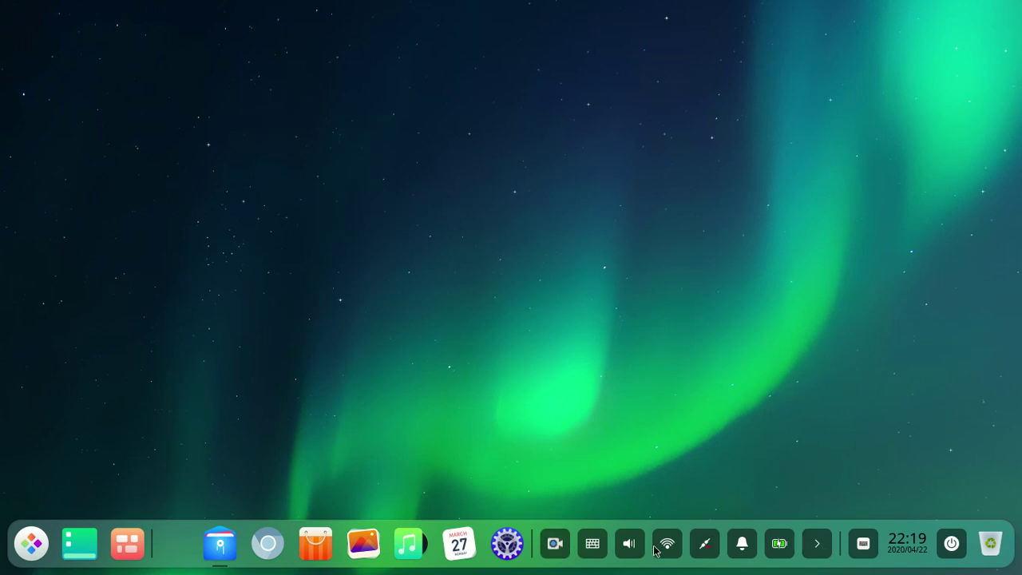
# Collapse and expand the dock's system tray indicators twice
pyautogui.click(819, 545)
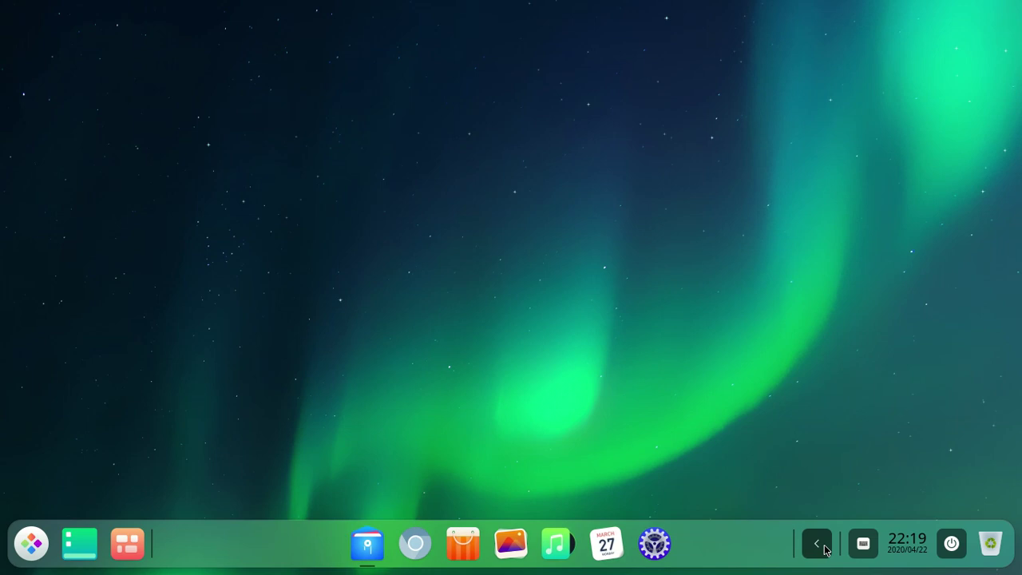
pyautogui.click(818, 545)
pyautogui.click(822, 547)
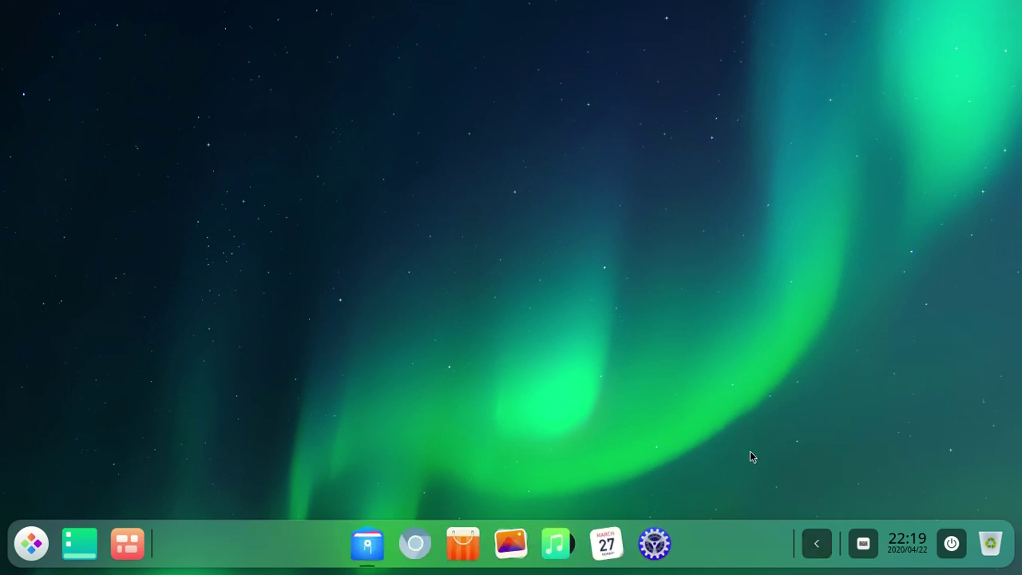
pyautogui.click(817, 545)
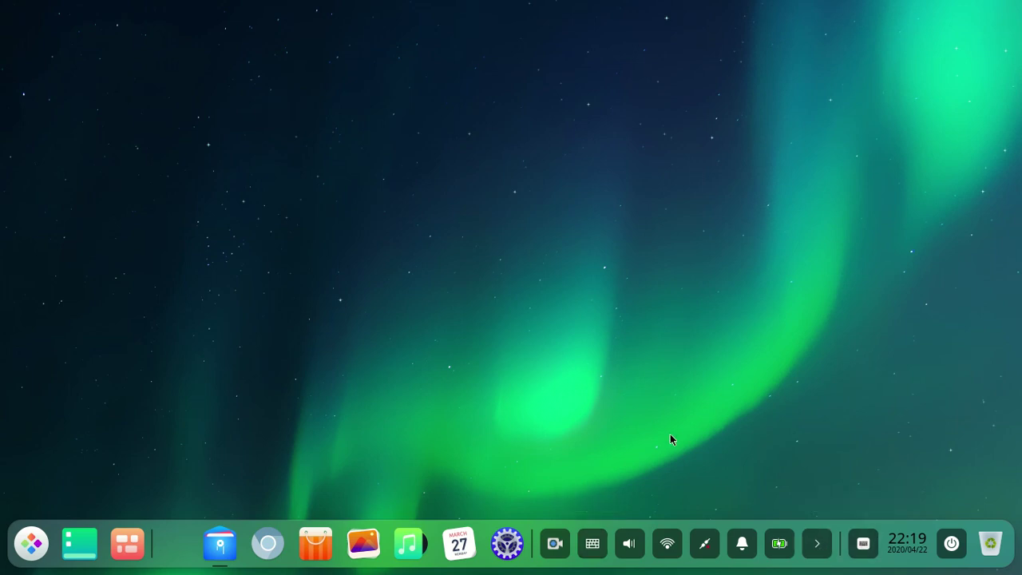
# Open and close the calendar from the dock clock, and view the shutdown options without choosing any
pyautogui.click(909, 550)
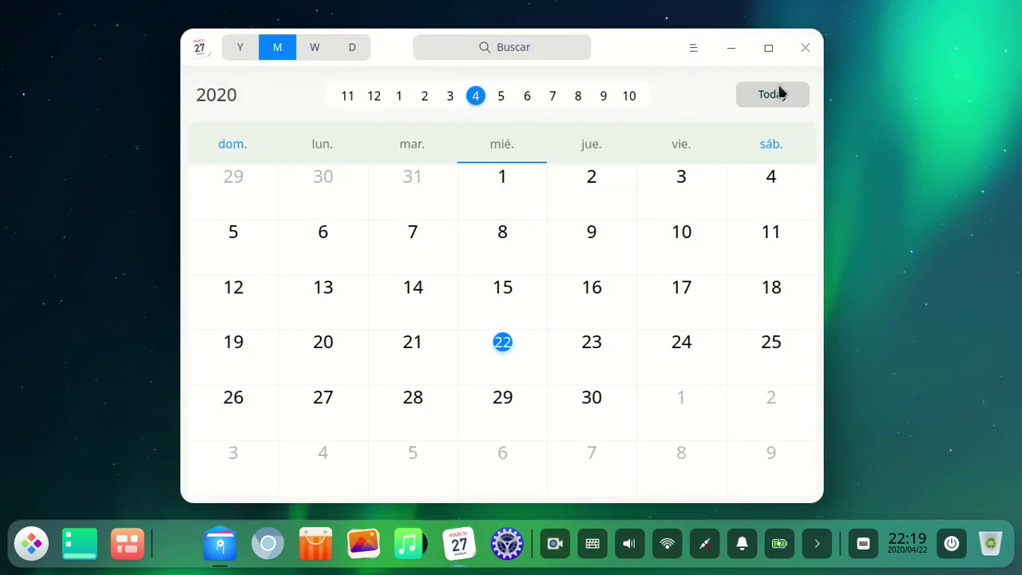
pyautogui.click(805, 49)
pyautogui.click(951, 551)
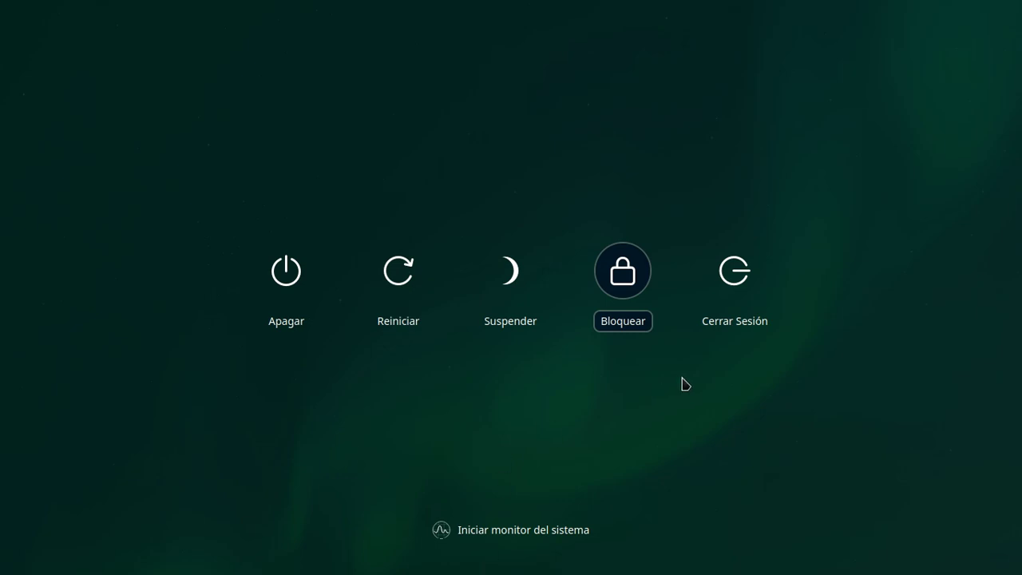
pyautogui.click(643, 403)
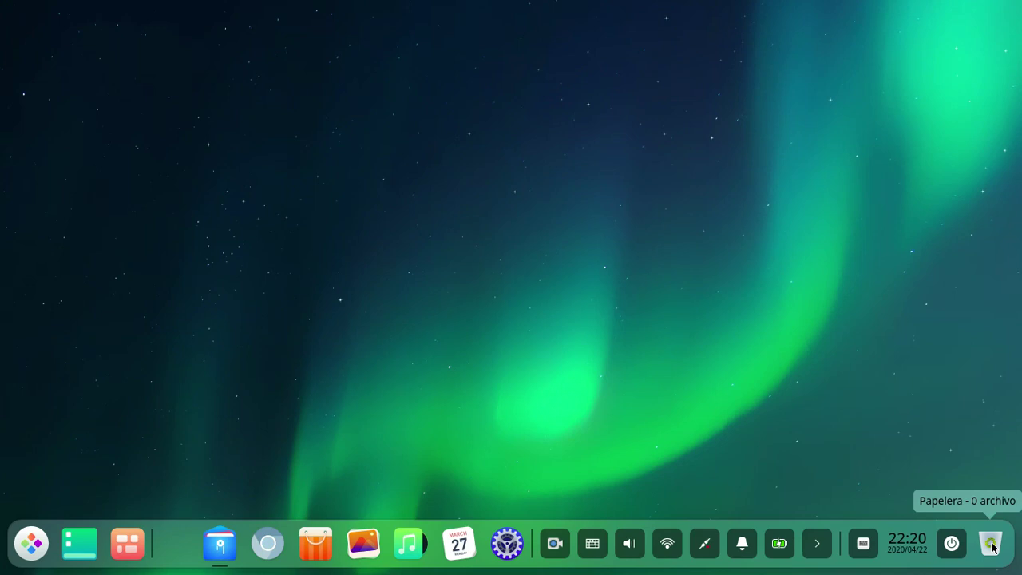
# Open the file manager and switch its theme to the dark one (Tema oscuro)
pyautogui.click(219, 543)
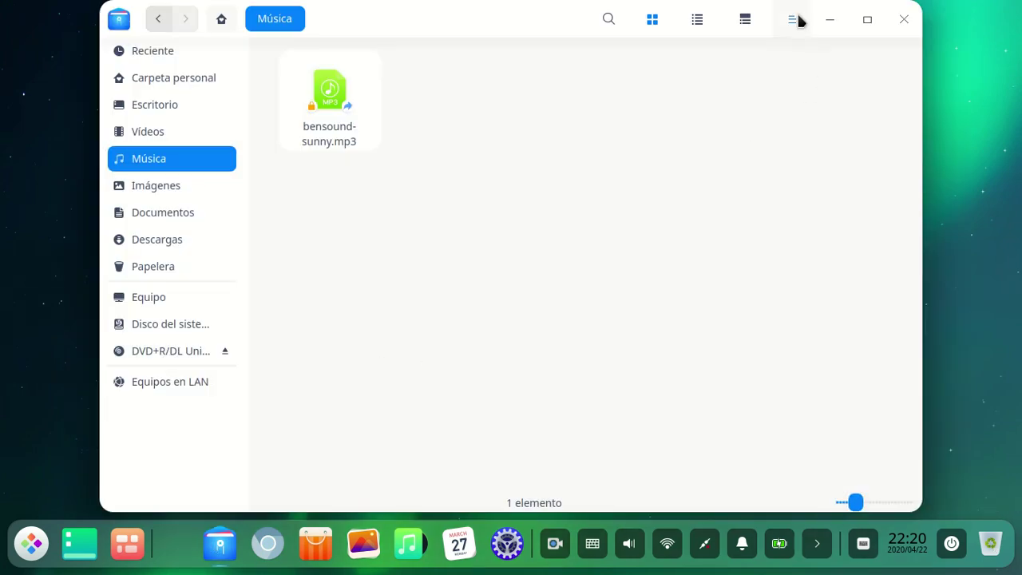
pyautogui.click(795, 19)
pyautogui.moveTo(808, 142)
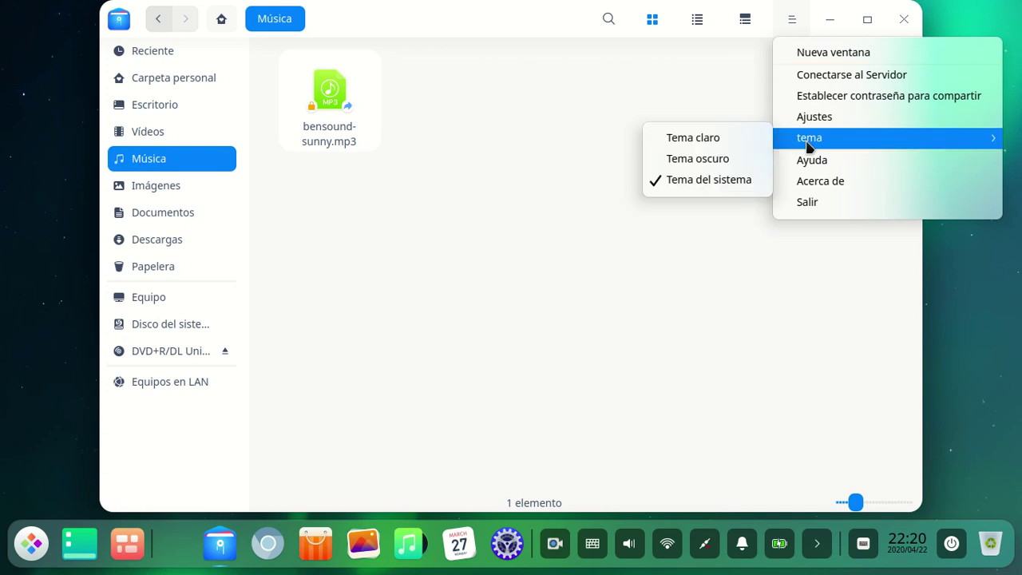
pyautogui.click(728, 160)
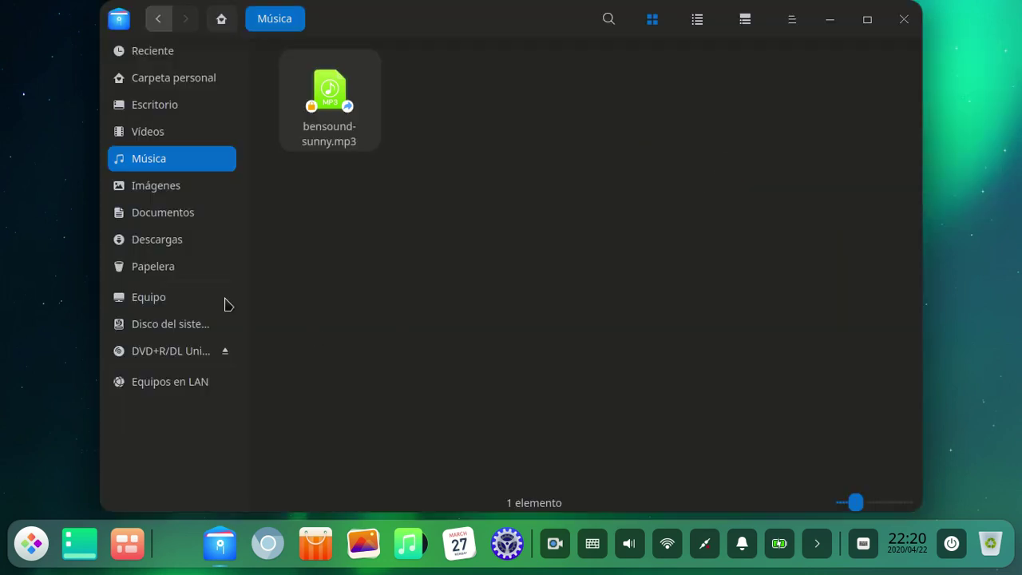
# Browse the Descargas, Imágenes, Música and Vídeos folders in turn
pyautogui.click(171, 241)
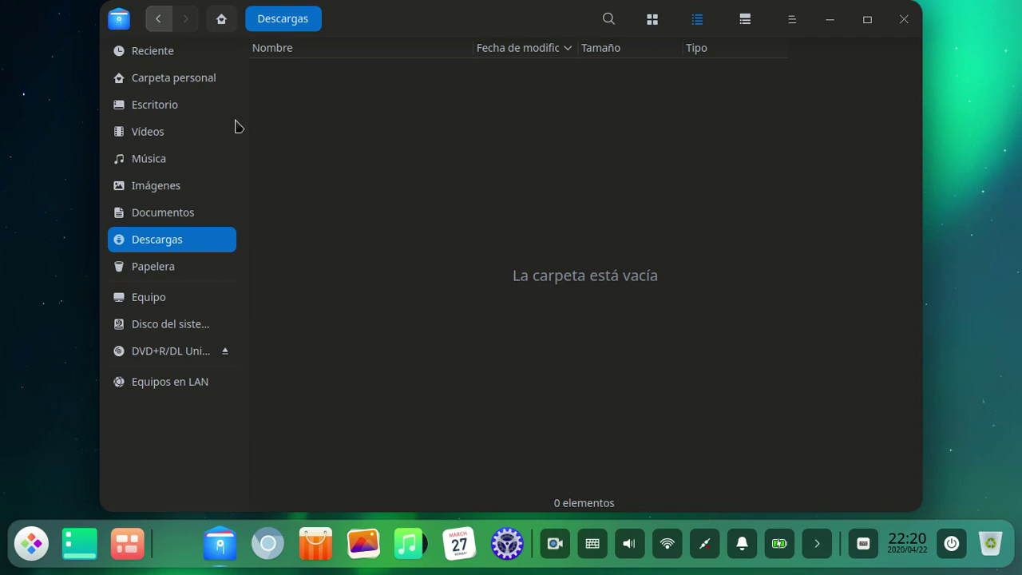
pyautogui.click(169, 185)
pyautogui.click(180, 154)
pyautogui.click(182, 137)
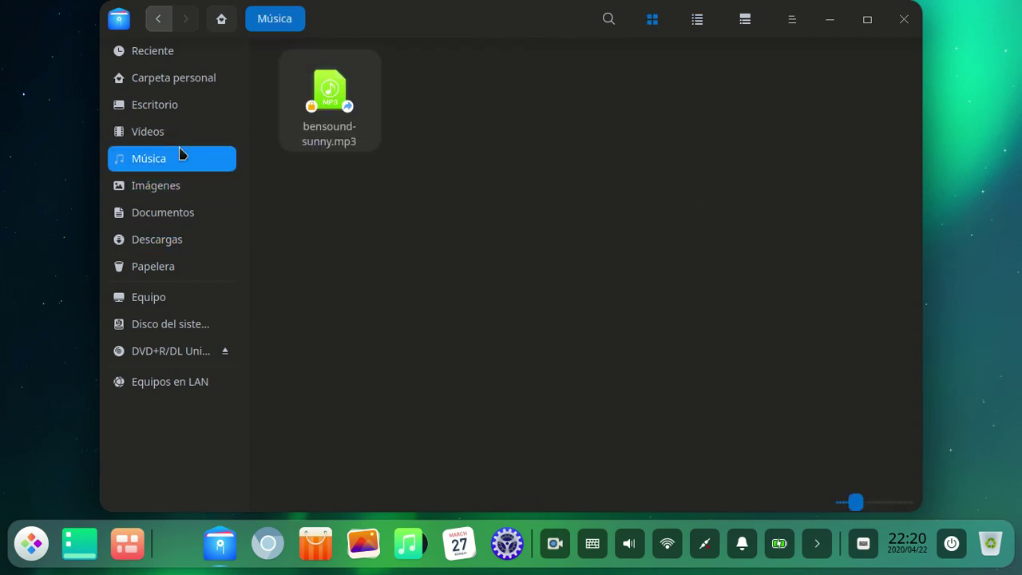
# Switch the Vídeos folder to list view and back to icon view, and show the file information pane
pyautogui.click(698, 27)
pyautogui.click(655, 27)
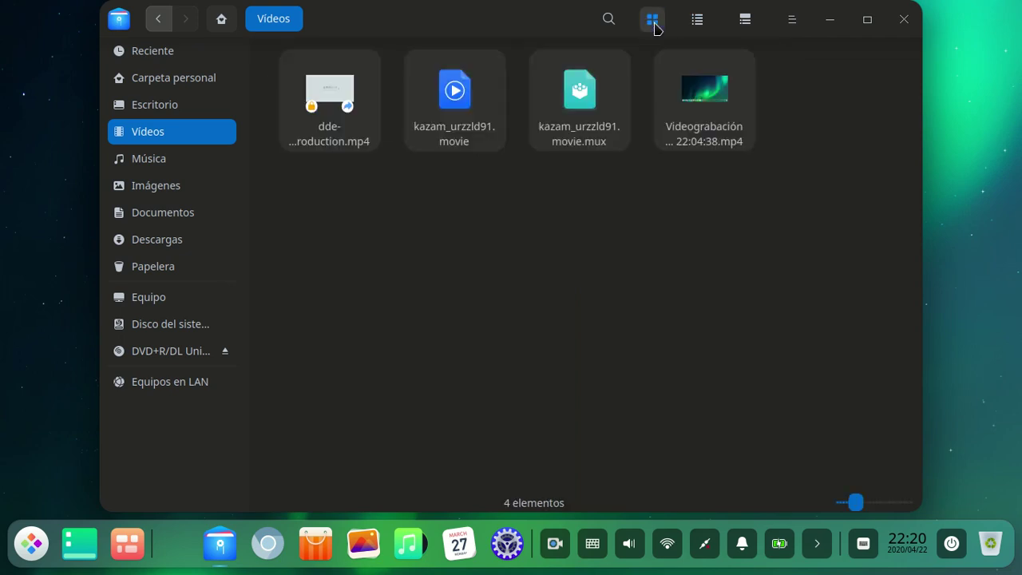
pyautogui.click(749, 24)
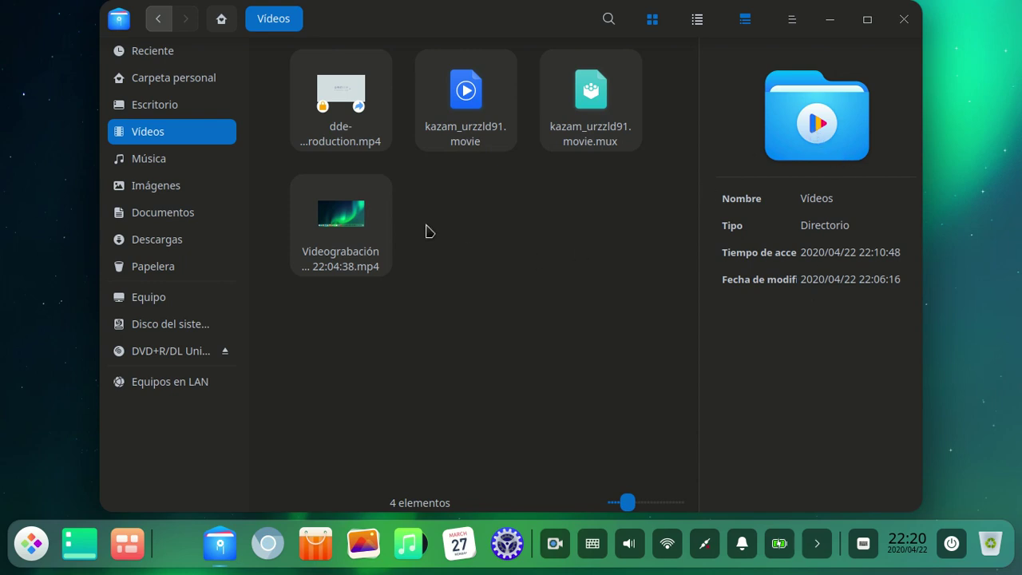
# Examine the details of the Videograbación and dde-introduction.mp4 videos, maximizing the file manager window along the way
pyautogui.click(343, 209)
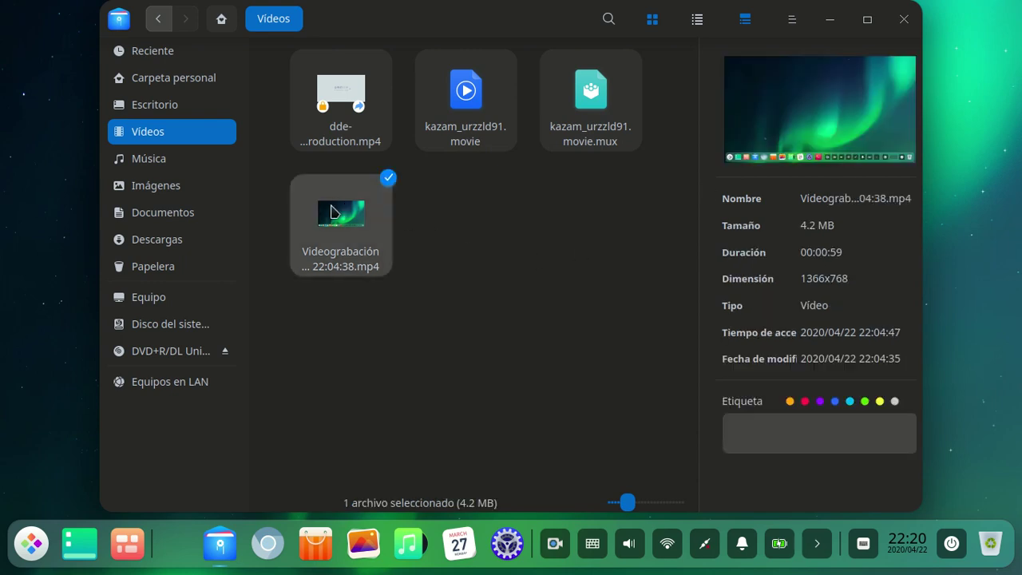
pyautogui.click(351, 96)
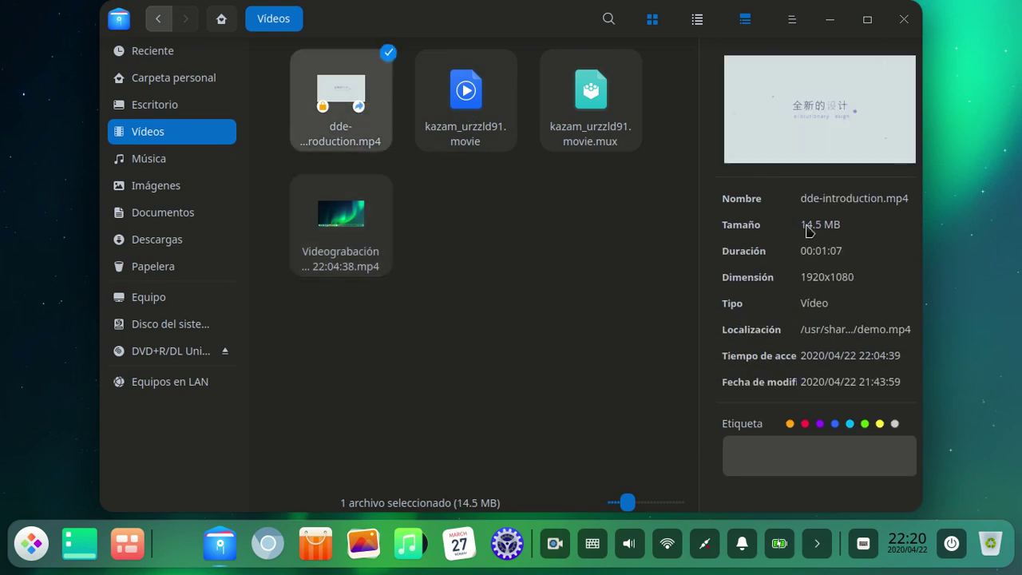
pyautogui.click(870, 24)
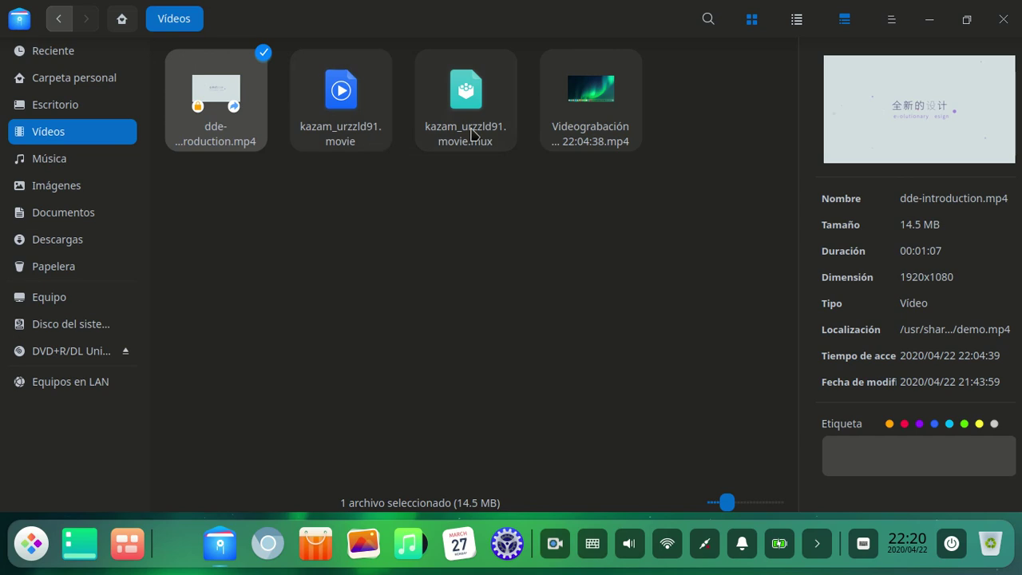
pyautogui.click(621, 128)
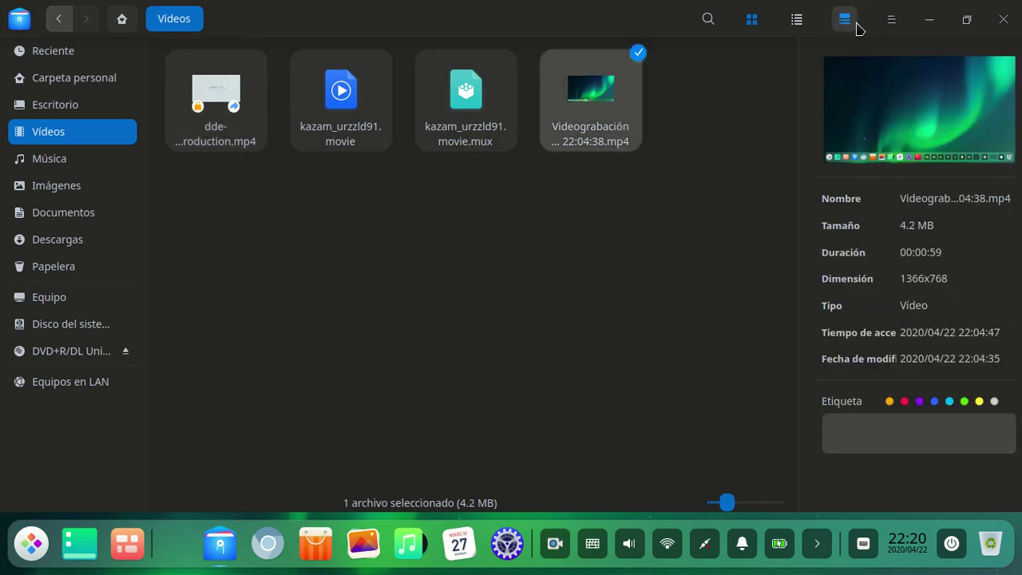
# Review the file manager's settings, including the default window locations, new tab, hidden files and opening behaviour sections, and close them unchanged
pyautogui.click(900, 25)
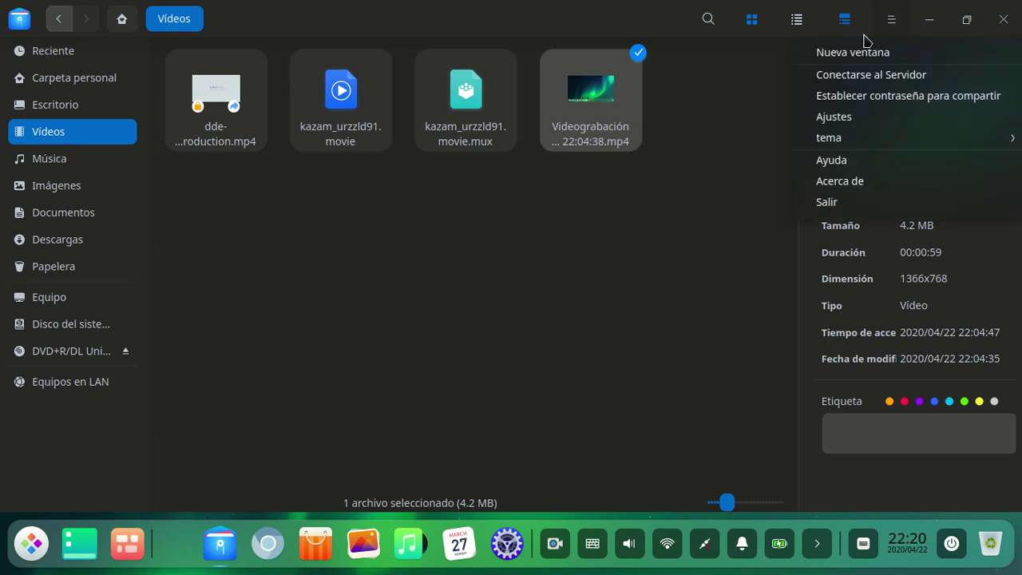
pyautogui.click(849, 117)
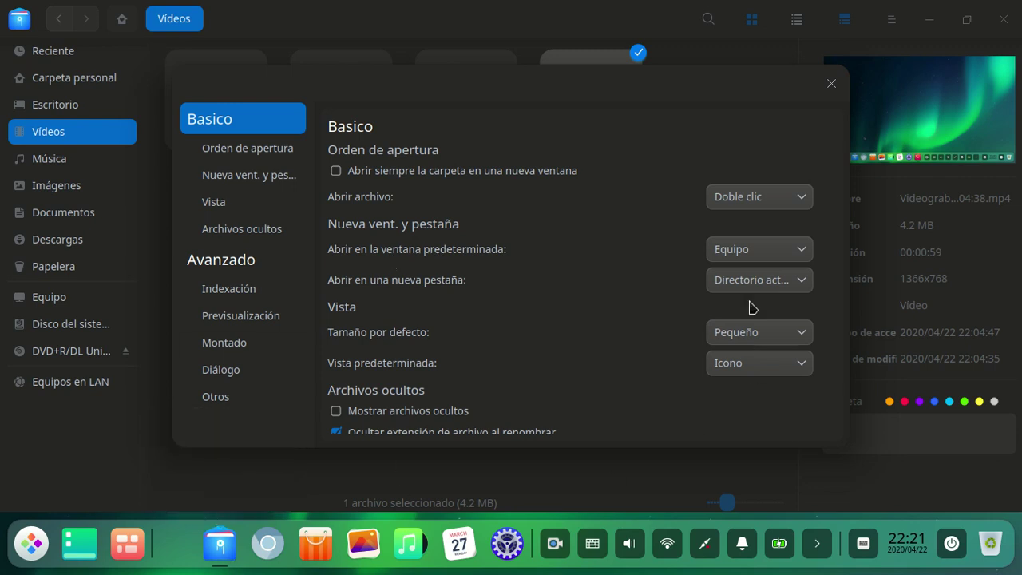
pyautogui.click(790, 250)
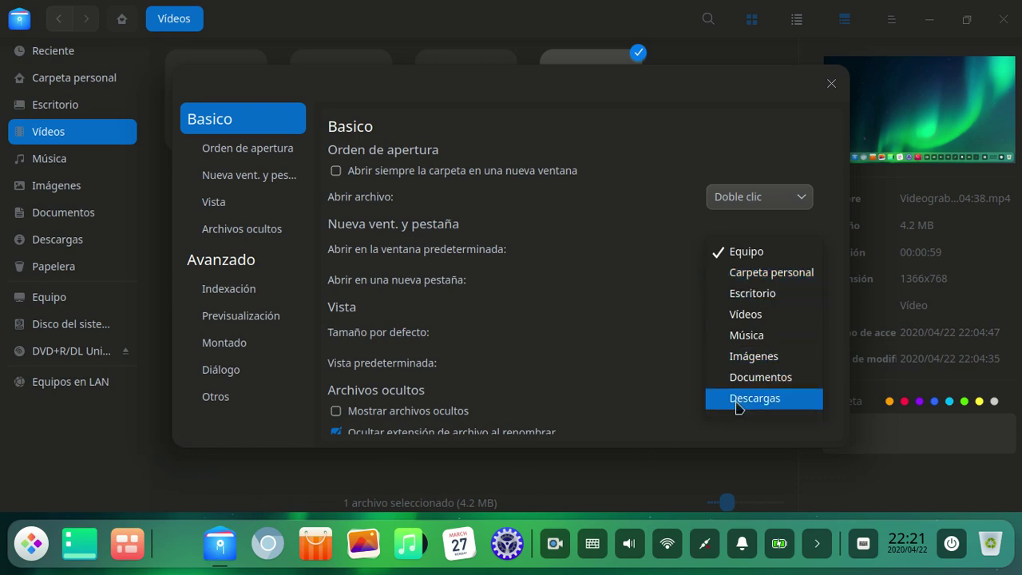
pyautogui.click(558, 95)
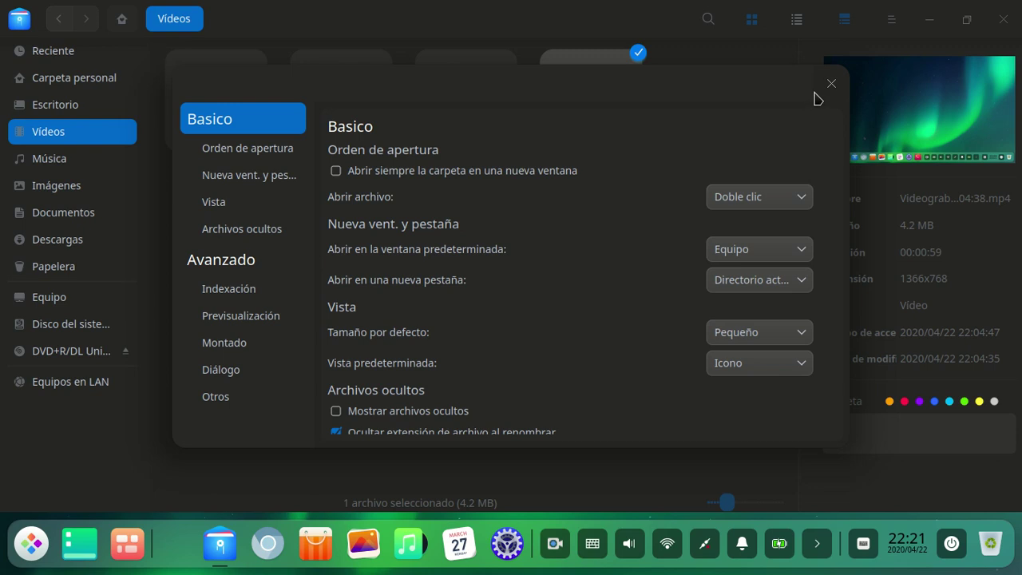
pyautogui.click(266, 196)
pyautogui.click(256, 179)
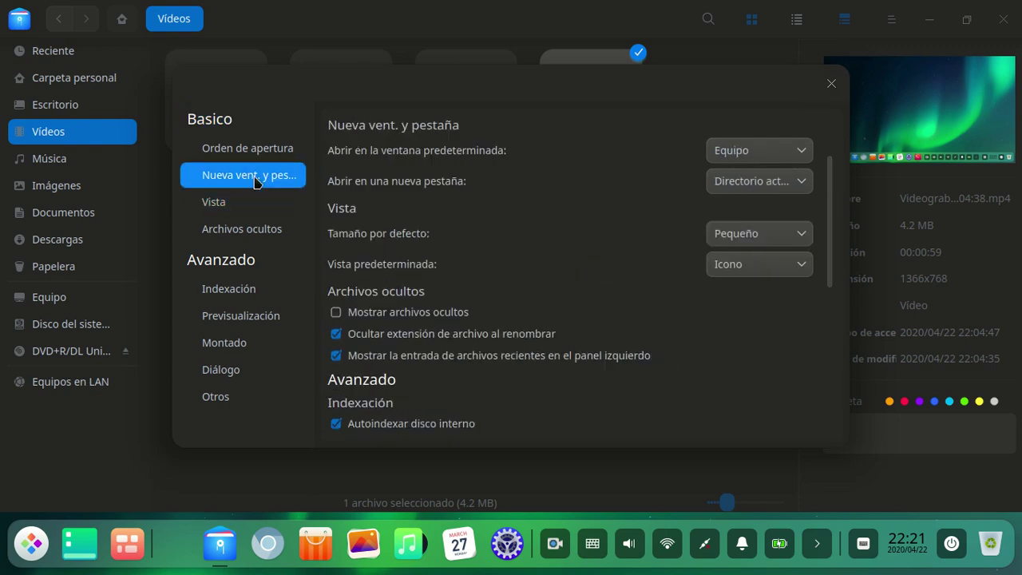
pyautogui.click(240, 228)
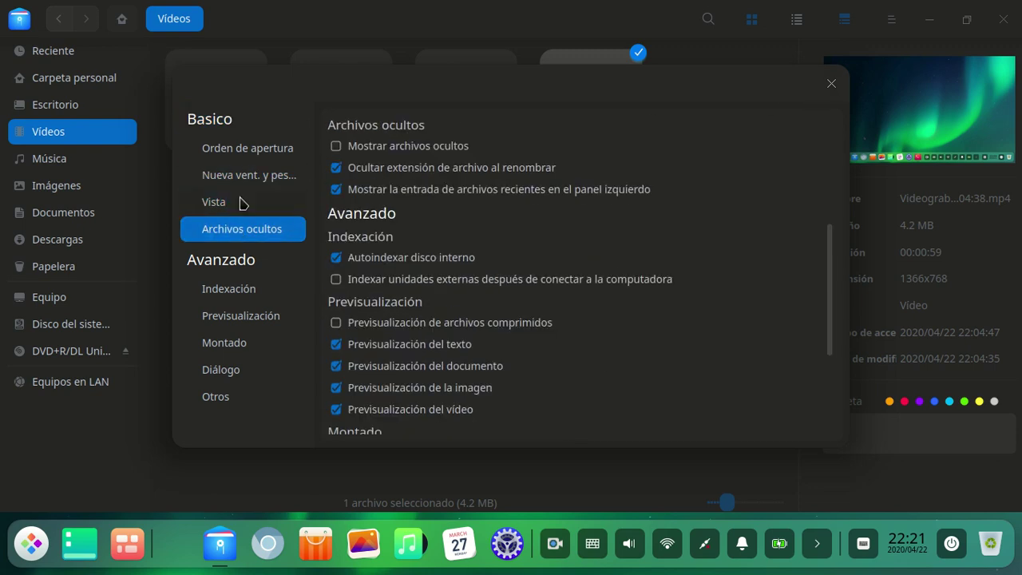
pyautogui.click(237, 153)
pyautogui.click(831, 83)
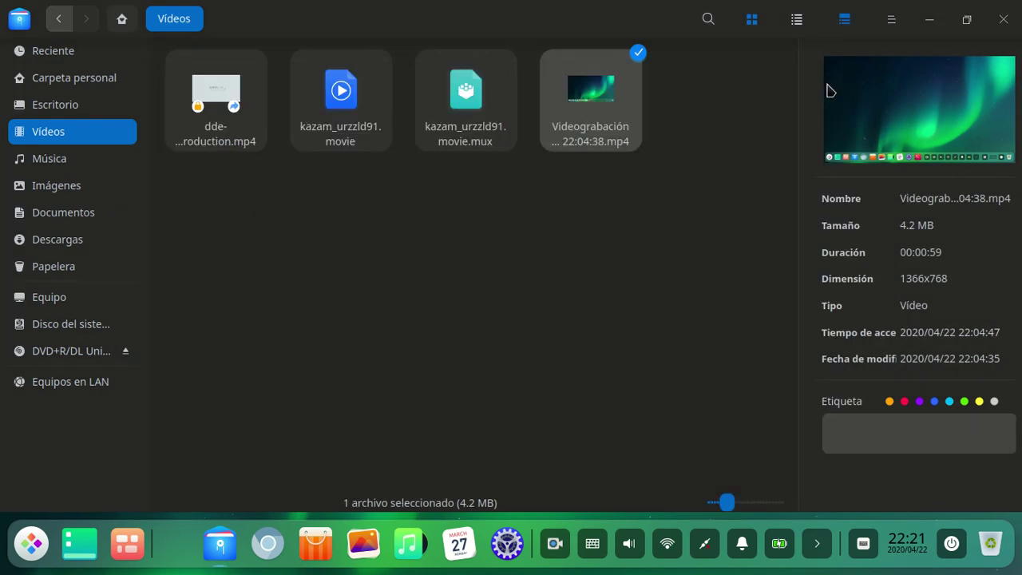
# Enlarge the Vídeos icons to the maximum, shrink them to the minimum, restore a small size, and close the file manager
pyautogui.click(676, 296)
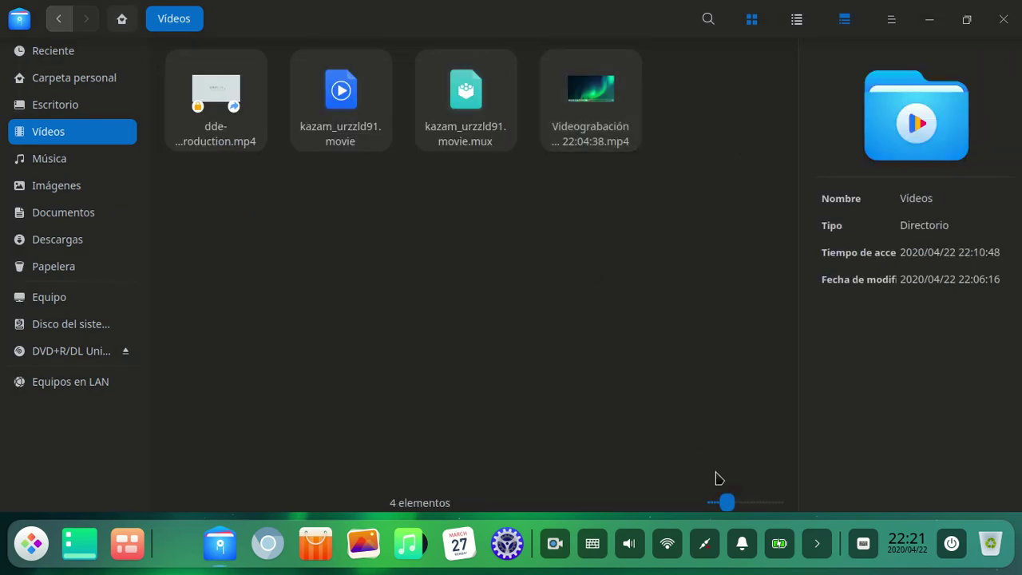
pyautogui.moveTo(730, 504); pyautogui.dragTo(785, 501)
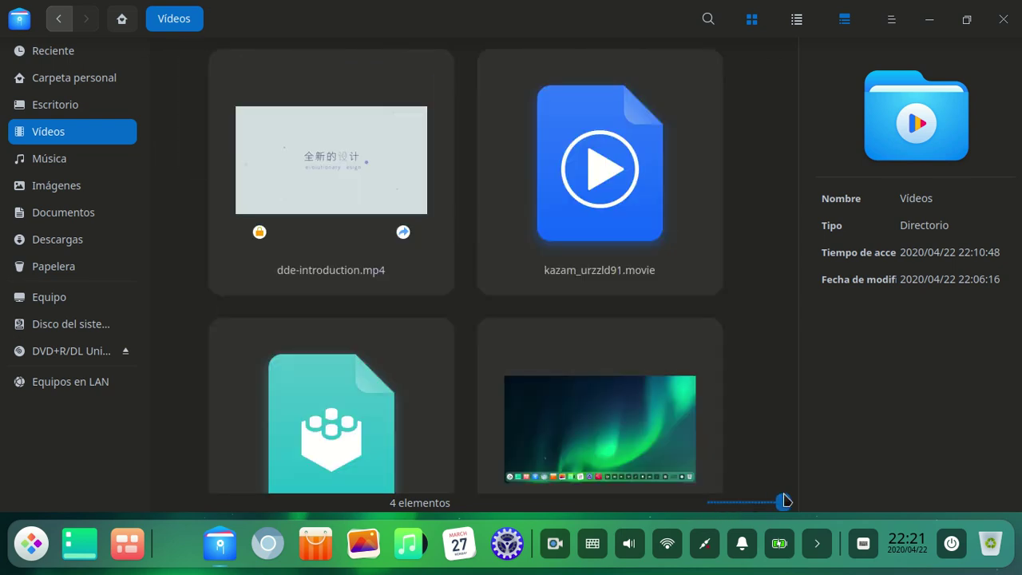
pyautogui.moveTo(785, 501); pyautogui.dragTo(721, 516)
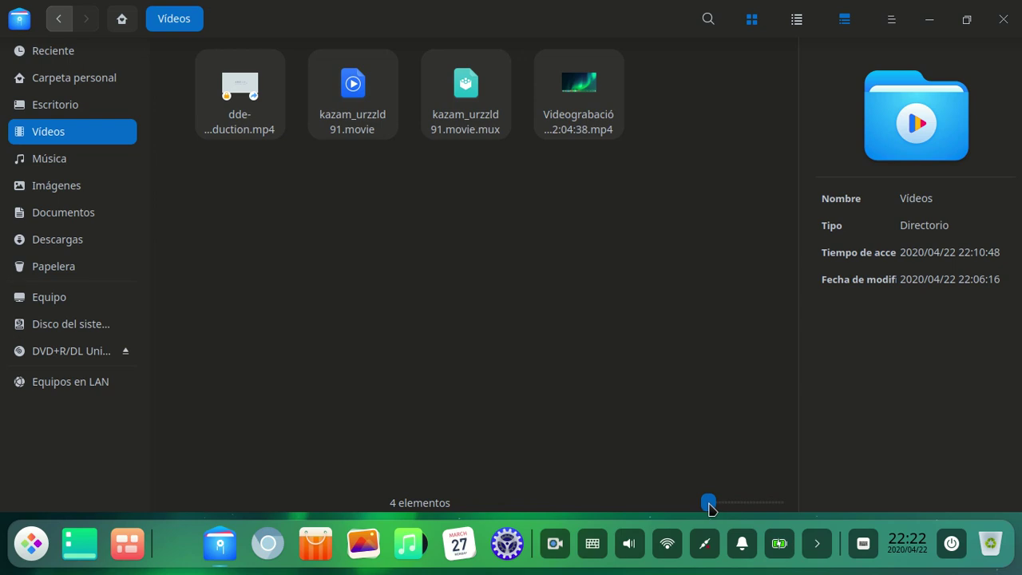
pyautogui.moveTo(708, 503); pyautogui.dragTo(726, 503)
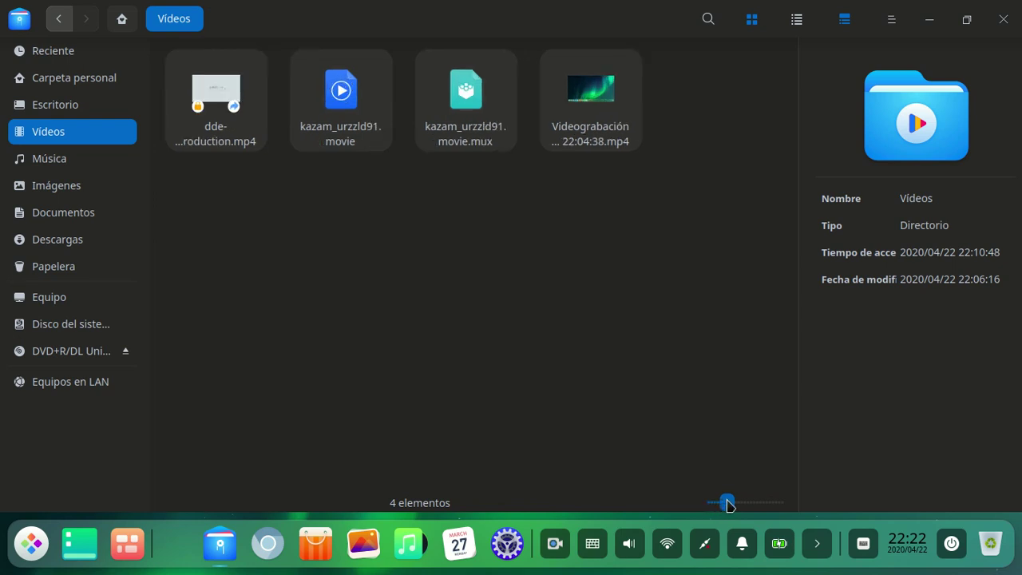
pyautogui.moveTo(728, 503)
pyautogui.mouseDown()
pyautogui.moveTo(743, 502)
pyautogui.moveTo(724, 509)
pyautogui.mouseUp()
pyautogui.click(1004, 19)
pyautogui.rightClick(551, 215)
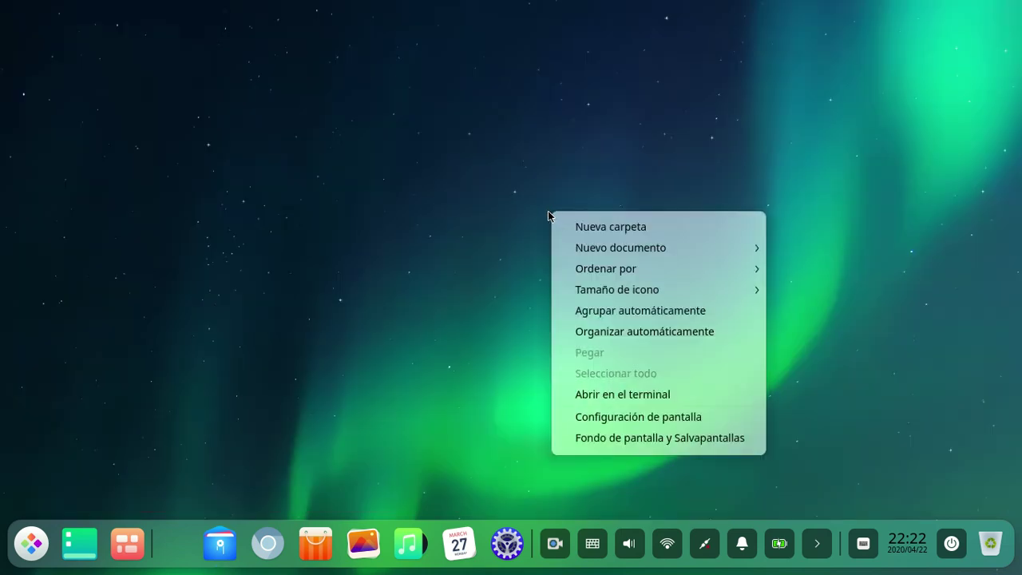
pyautogui.click(456, 239)
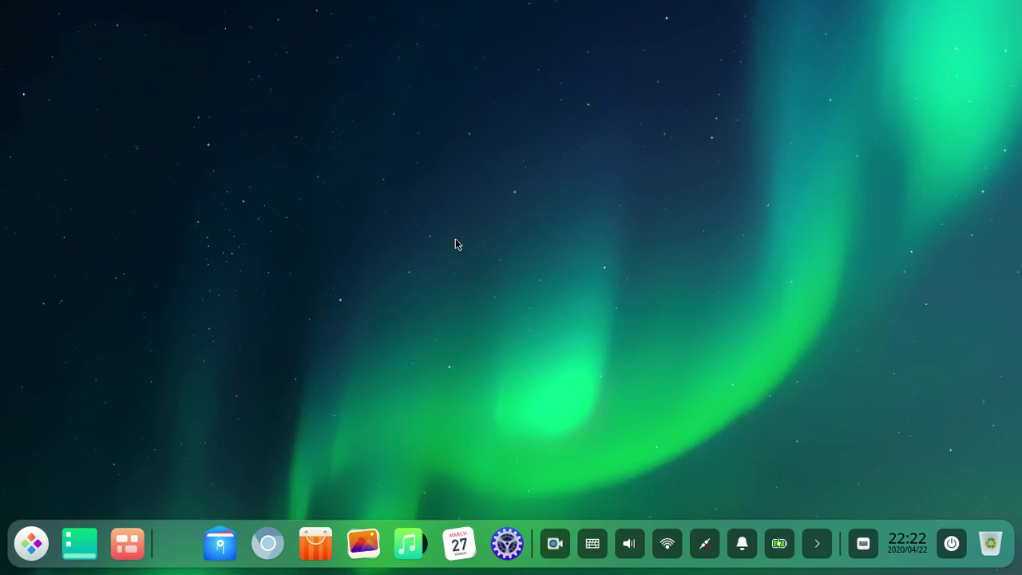
pyautogui.rightClick(456, 239)
pyautogui.click(520, 172)
pyautogui.rightClick(535, 206)
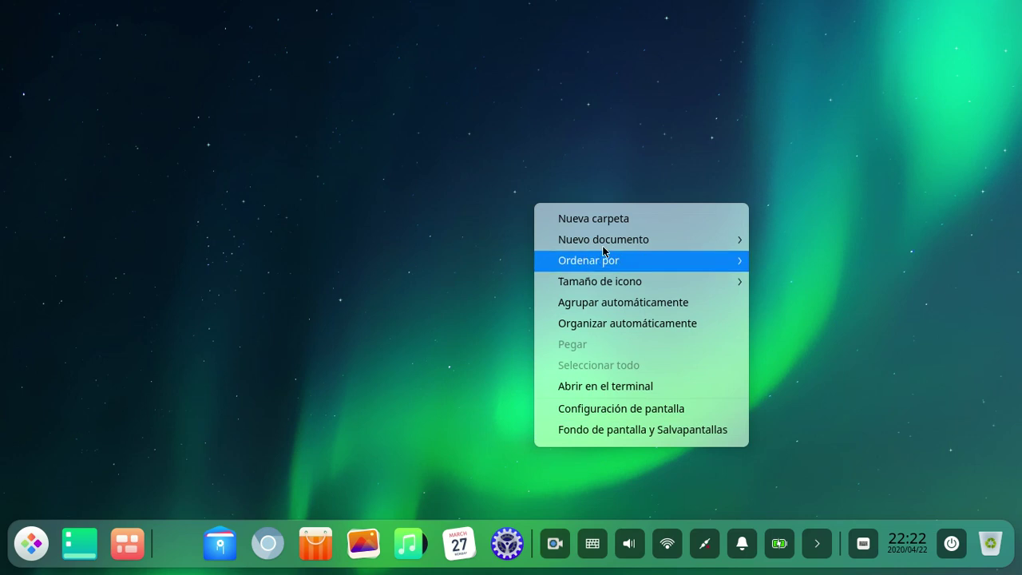
pyautogui.click(478, 140)
# Create a new presentation document on the desktop and name it hoja.ppt
pyautogui.rightClick(477, 138)
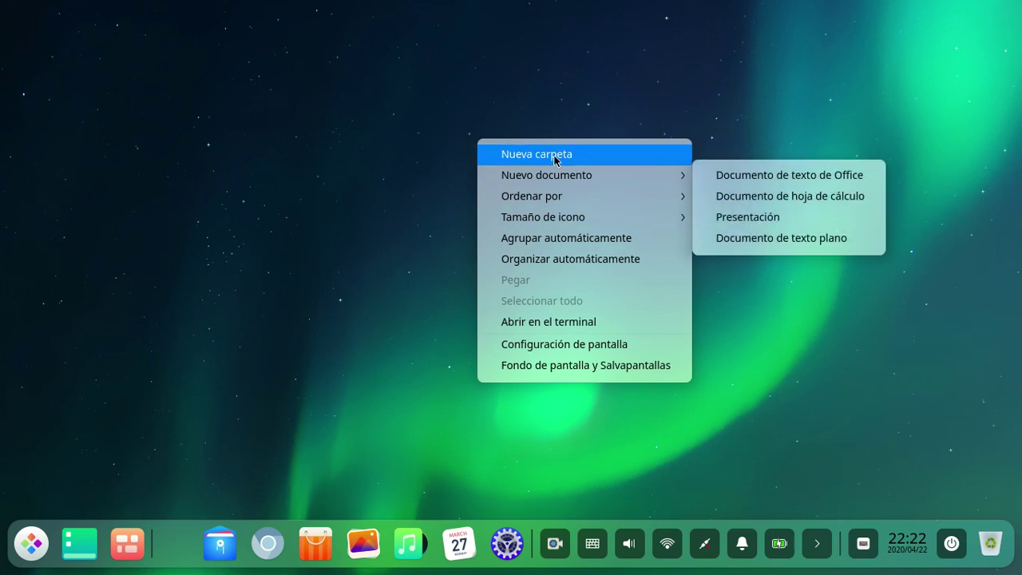
pyautogui.moveTo(589, 176)
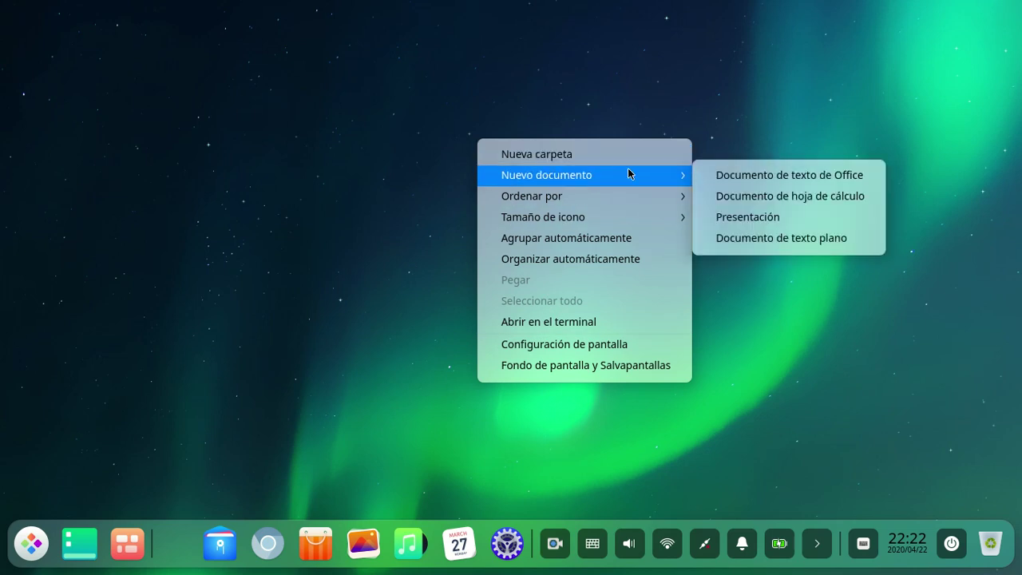
pyautogui.click(755, 226)
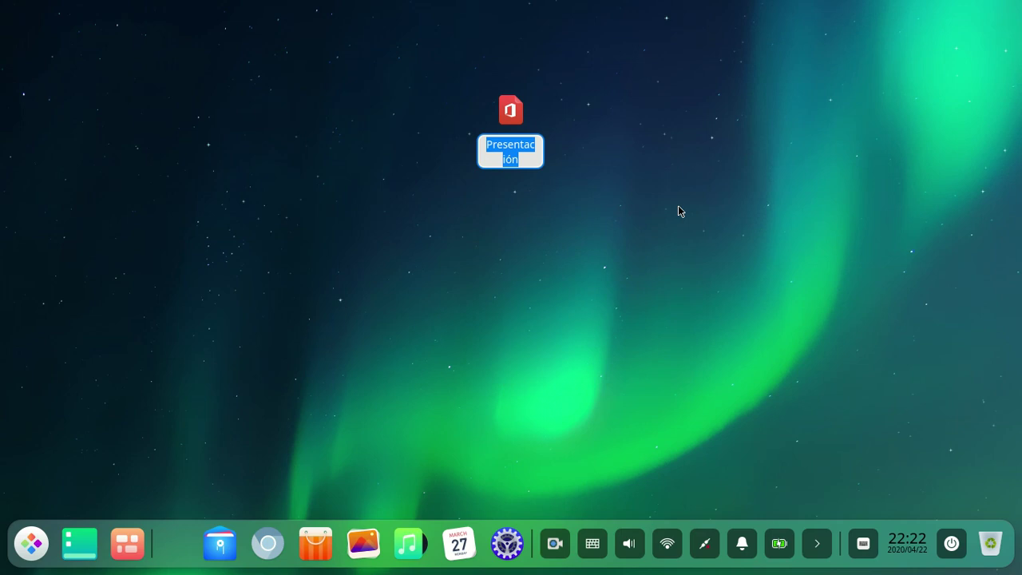
pyautogui.write('hoja.ppt')
pyautogui.press('Return')
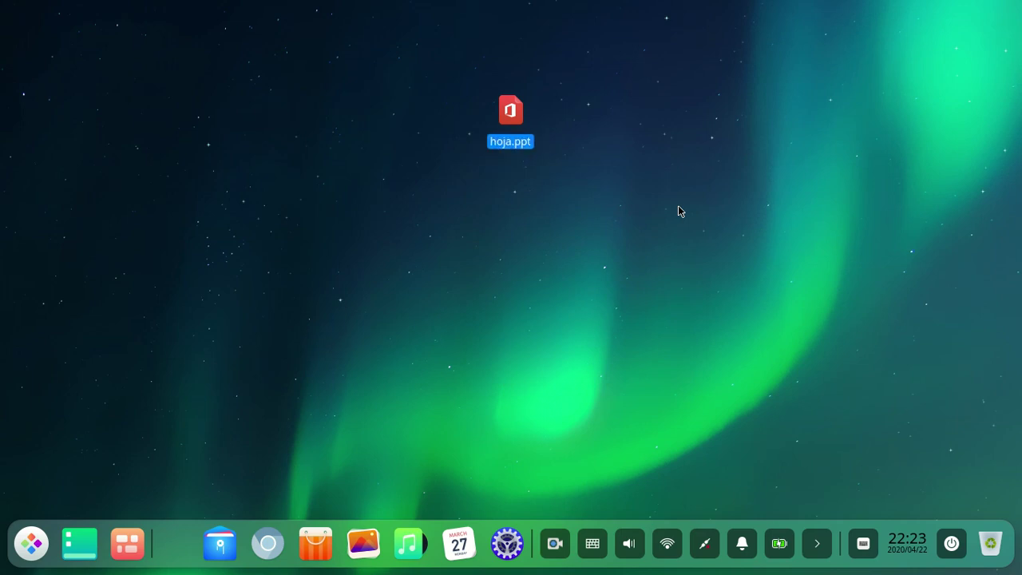
# Try to open hoja.ppt, look through the applications offered for it, and cancel the choice
pyautogui.rightClick(515, 120)
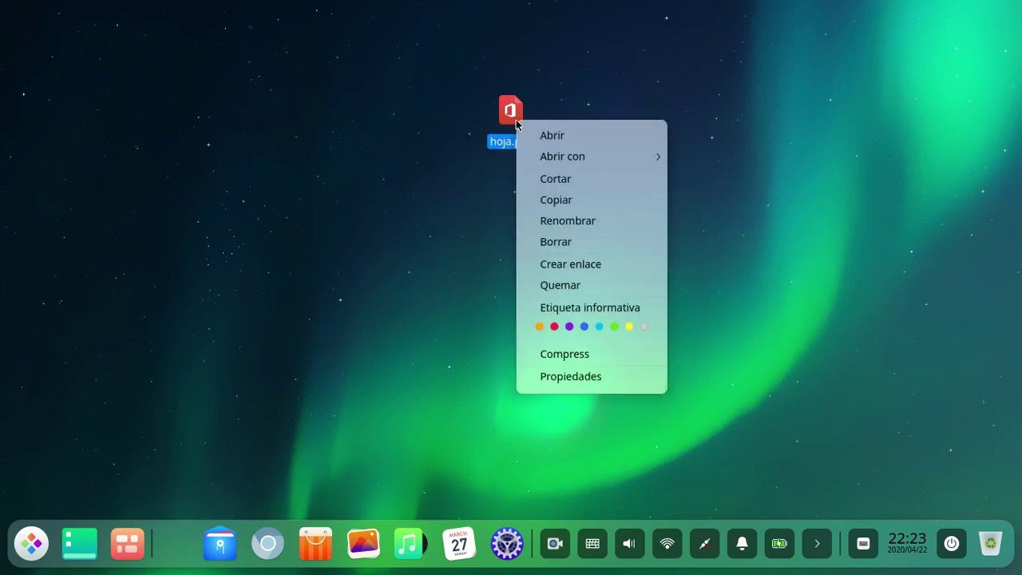
pyautogui.moveTo(563, 159)
pyautogui.click(549, 134)
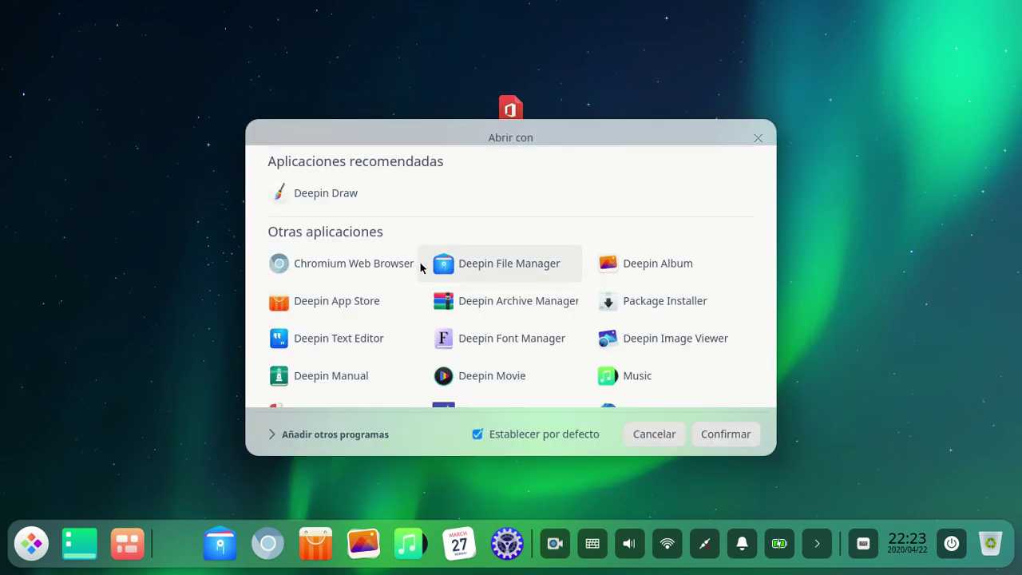
pyautogui.scroll(-2, 551, 395)
pyautogui.scroll(2, 491, 316)
pyautogui.click(636, 435)
# Create a new Office text document on the desktop named hola and deselect it
pyautogui.rightClick(524, 185)
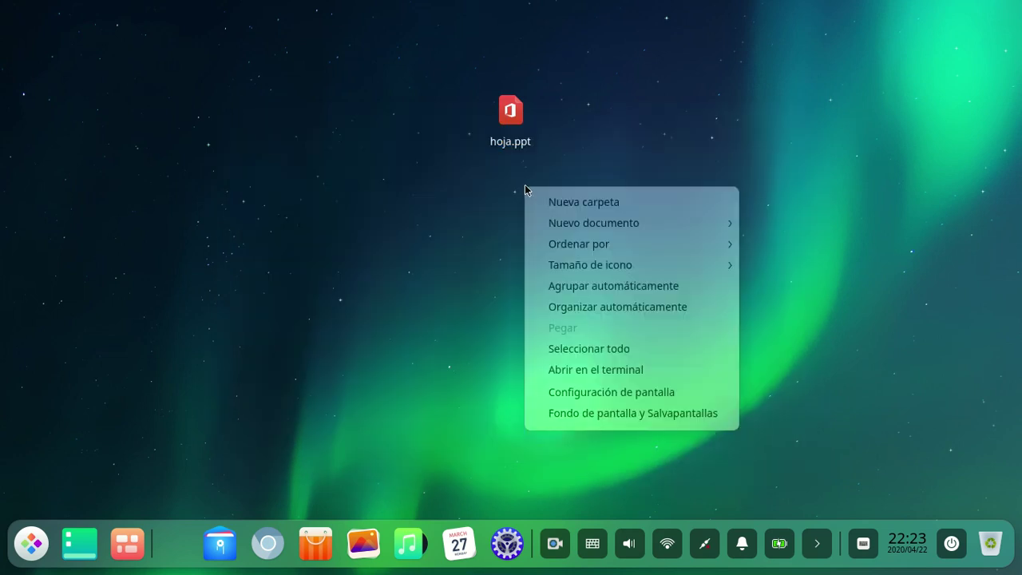
pyautogui.moveTo(706, 225)
pyautogui.click(769, 227)
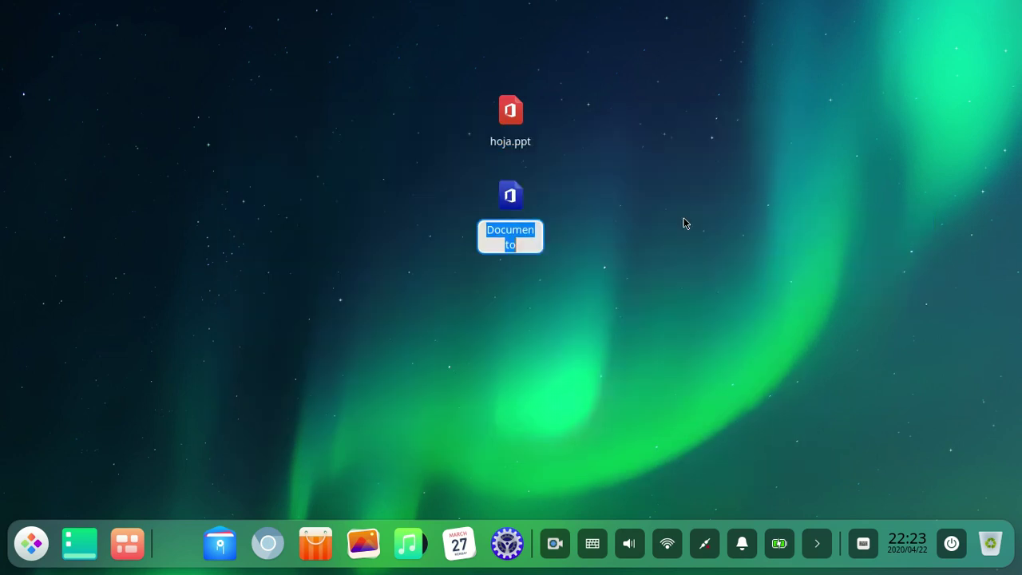
pyautogui.write('hola')
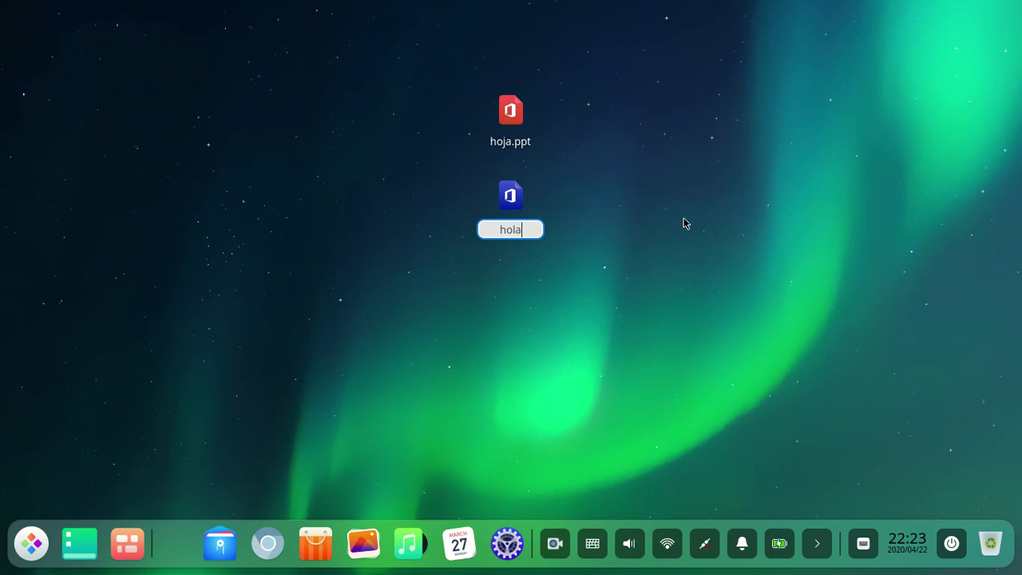
pyautogui.press('Return')
pyautogui.click(643, 221)
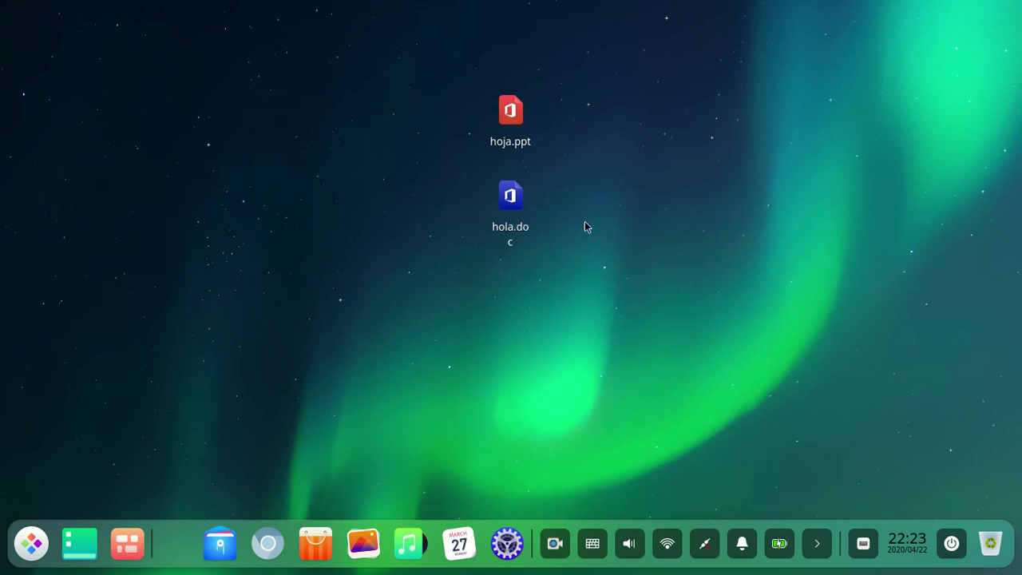
# Move hola.doc beside hoja.ppt on the desktop and sort the desktop icons by name
pyautogui.click(519, 236)
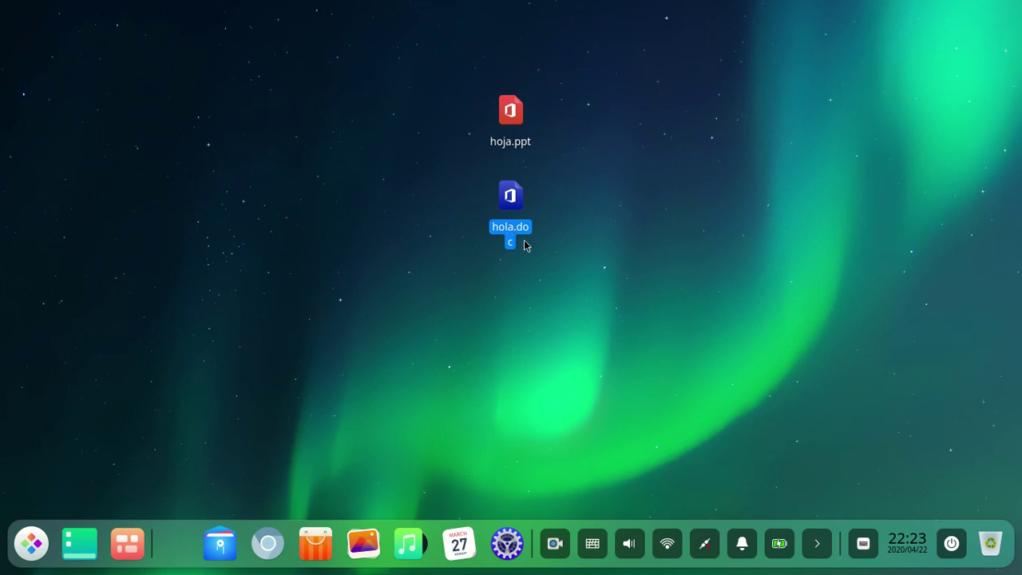
pyautogui.moveTo(528, 192); pyautogui.dragTo(578, 118)
pyautogui.rightClick(437, 315)
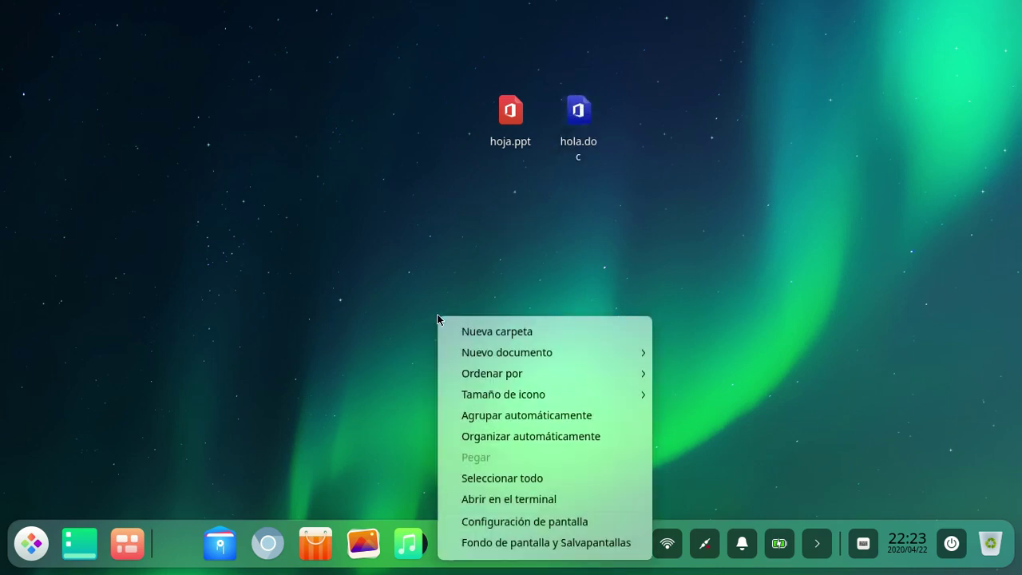
pyautogui.rightClick(455, 212)
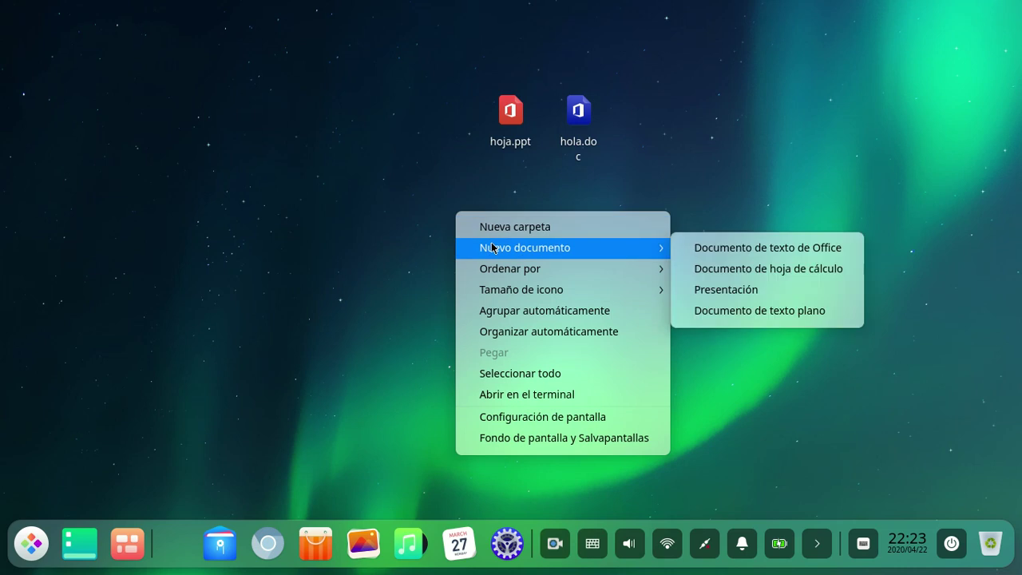
pyautogui.moveTo(492, 267)
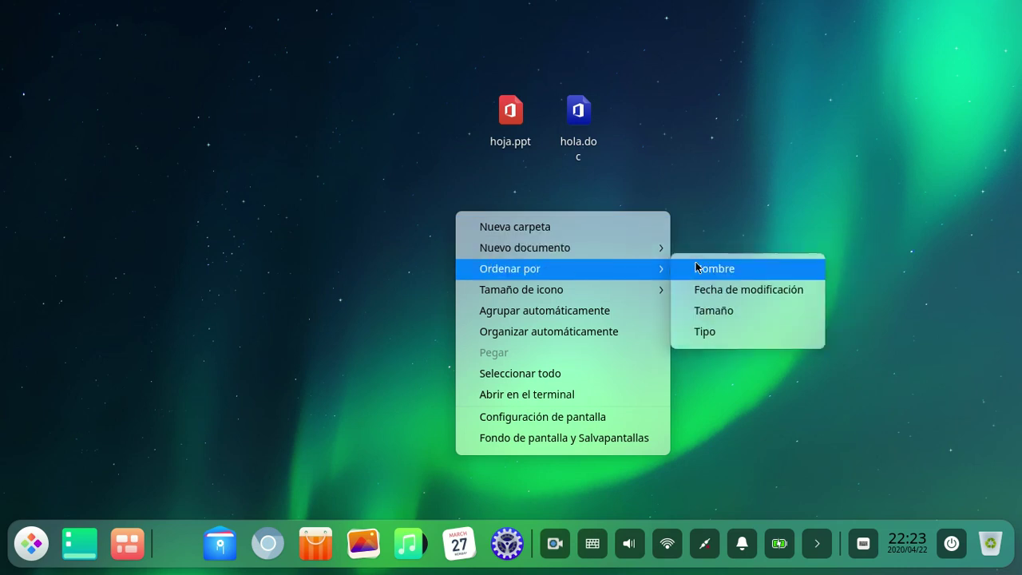
pyautogui.click(744, 269)
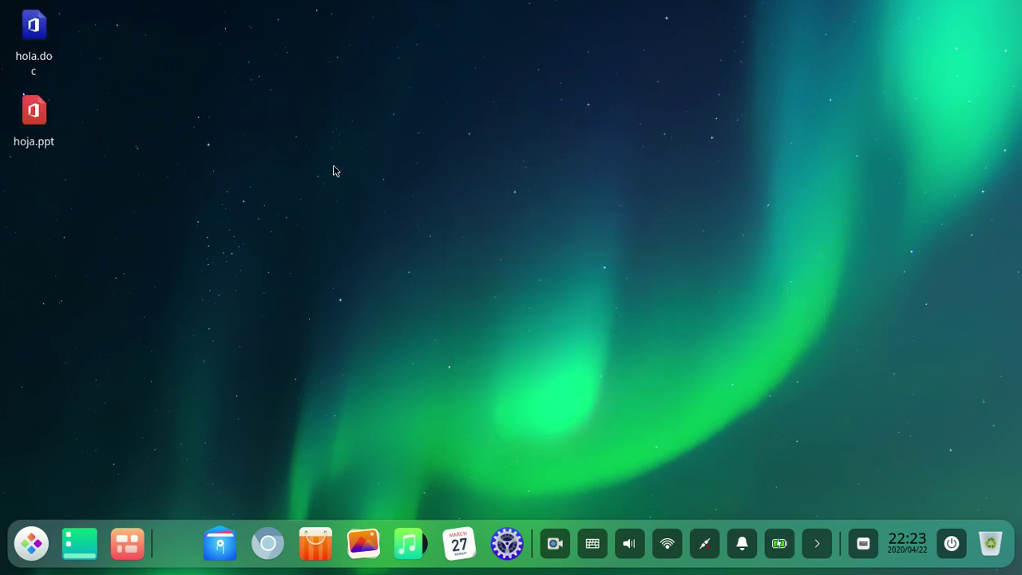
# Turn automatic grouping of the desktop files on and off twice
pyautogui.rightClick(509, 182)
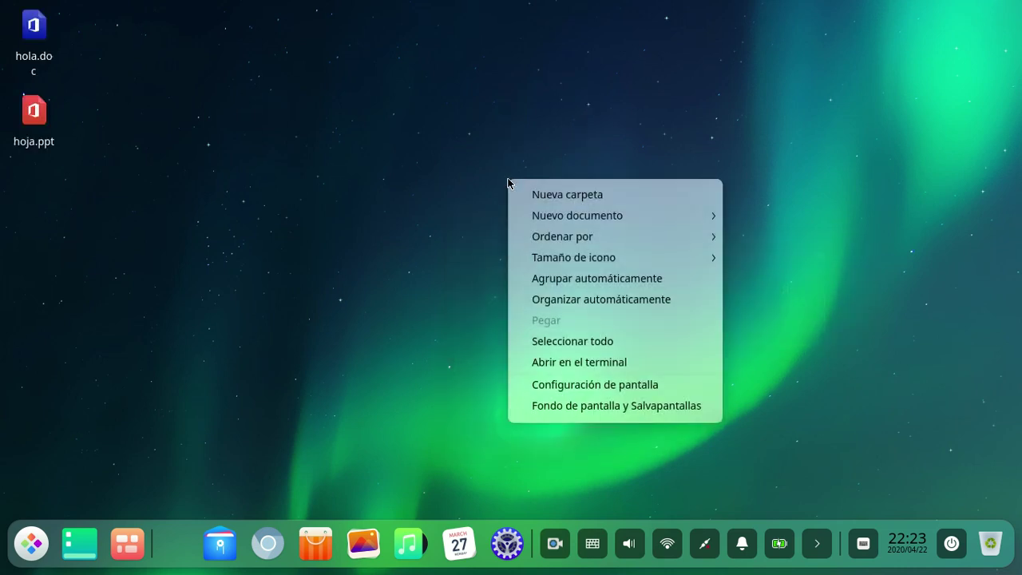
pyautogui.click(537, 279)
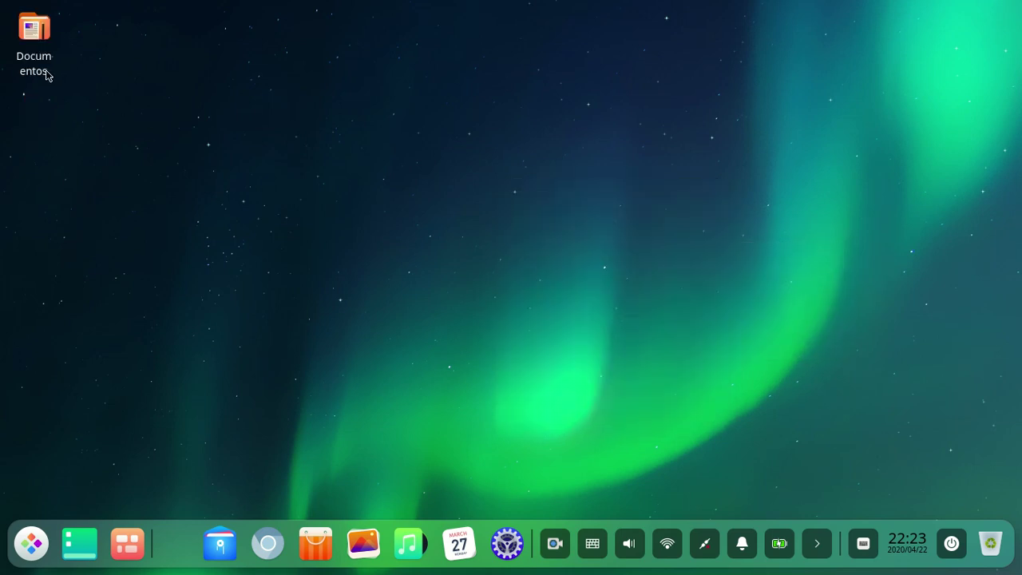
pyautogui.rightClick(252, 127)
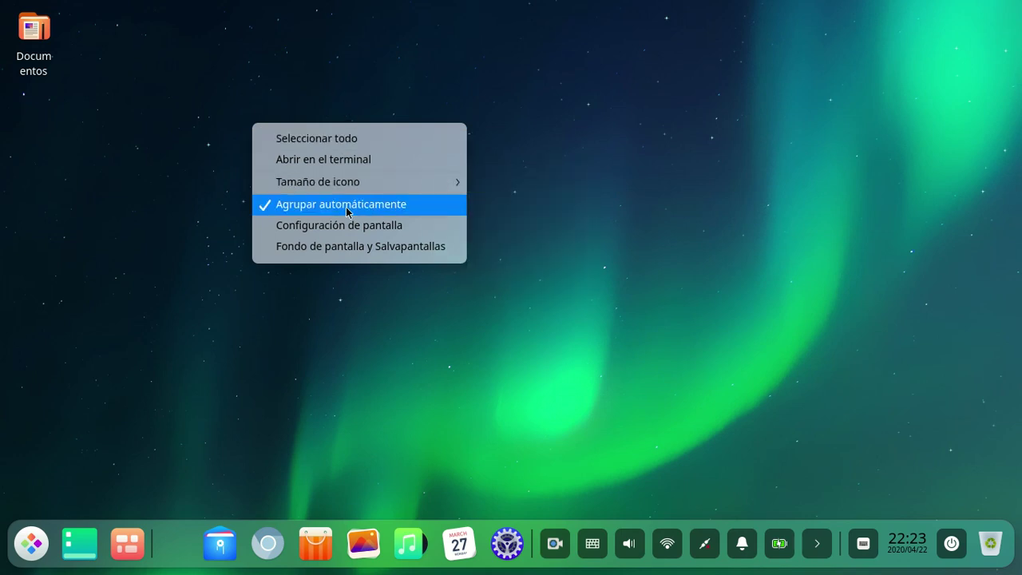
pyautogui.click(347, 208)
pyautogui.rightClick(345, 206)
pyautogui.rightClick(236, 99)
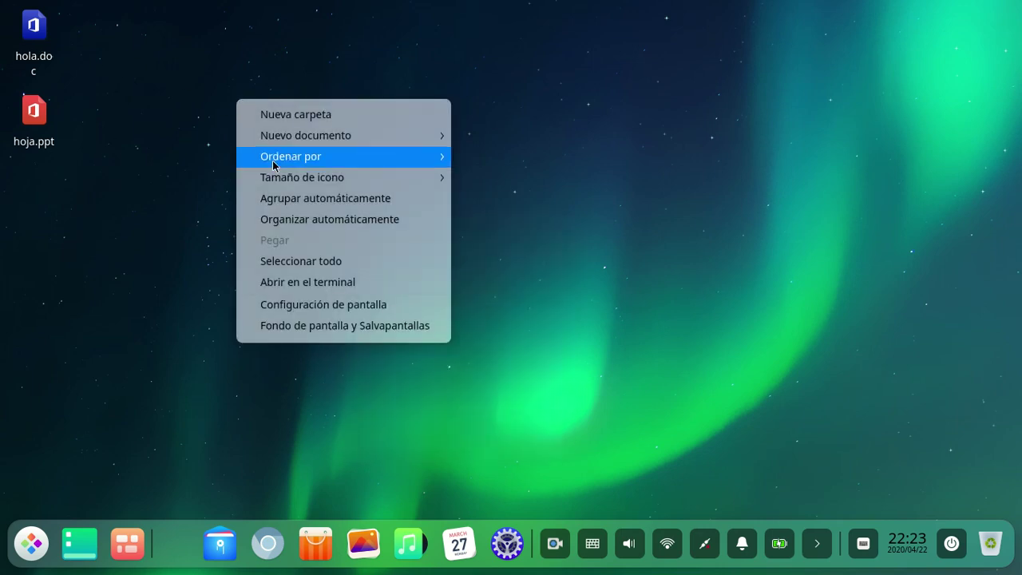
pyautogui.click(302, 205)
pyautogui.rightClick(301, 201)
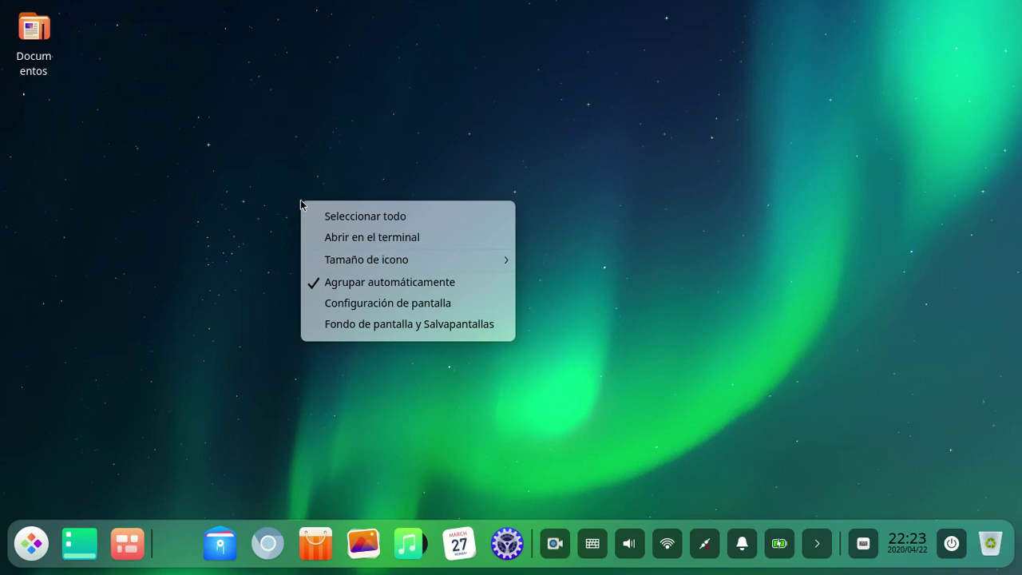
pyautogui.click(319, 282)
# Open a terminal in the desktop folder, move its window up slightly, look through its main options, and close it
pyautogui.rightClick(425, 159)
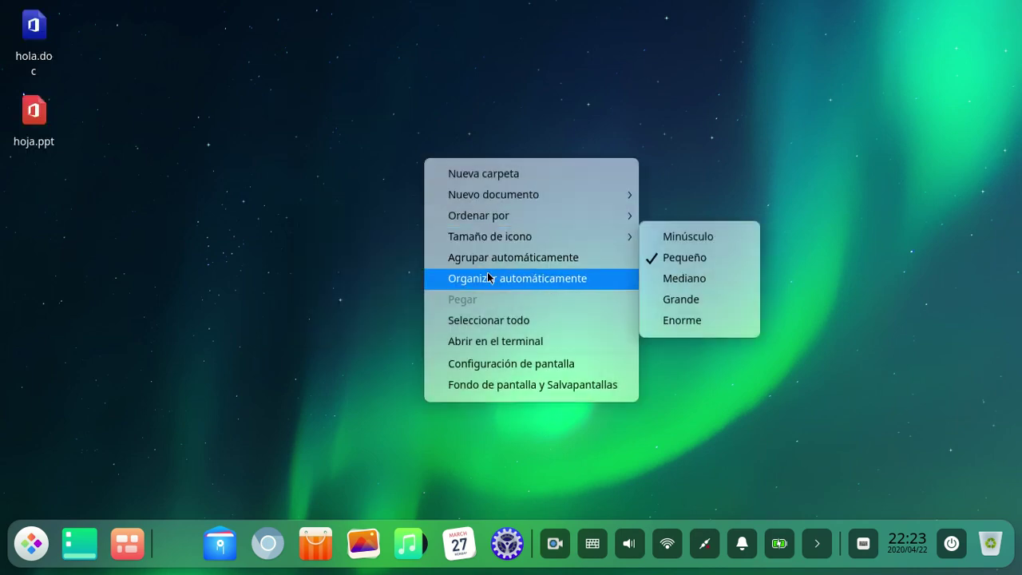
pyautogui.click(490, 348)
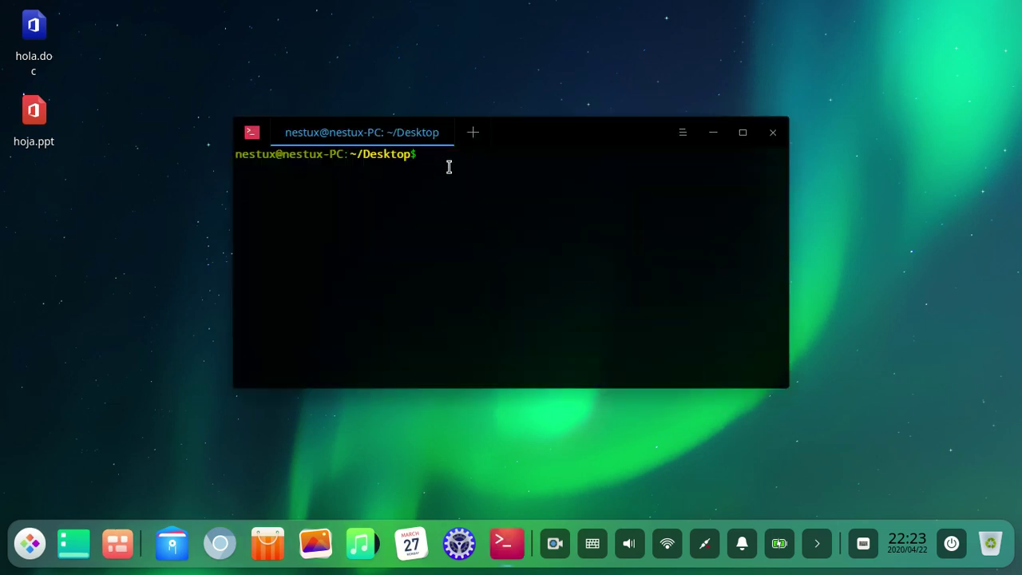
pyautogui.moveTo(559, 144); pyautogui.dragTo(559, 125)
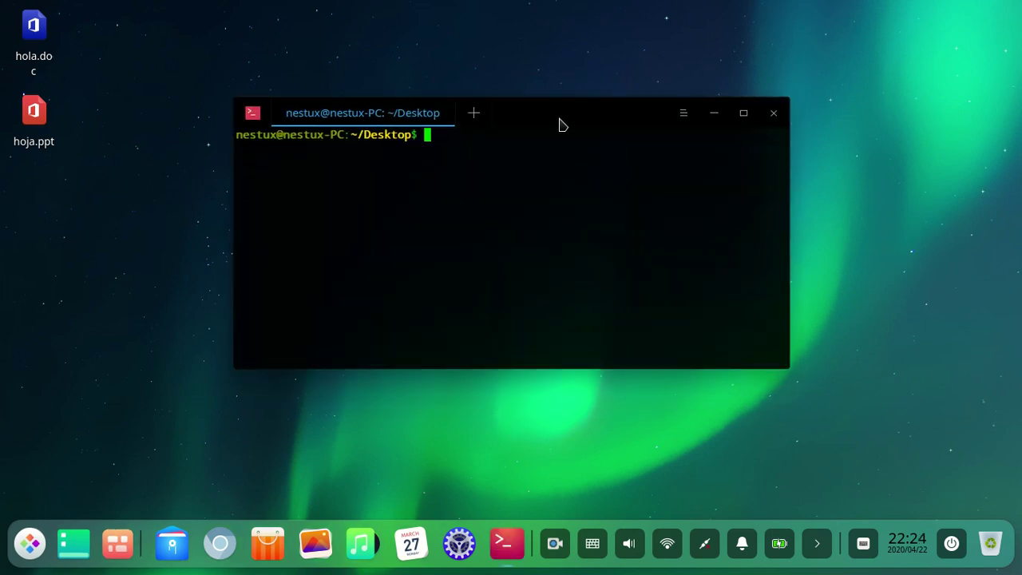
pyautogui.click(679, 120)
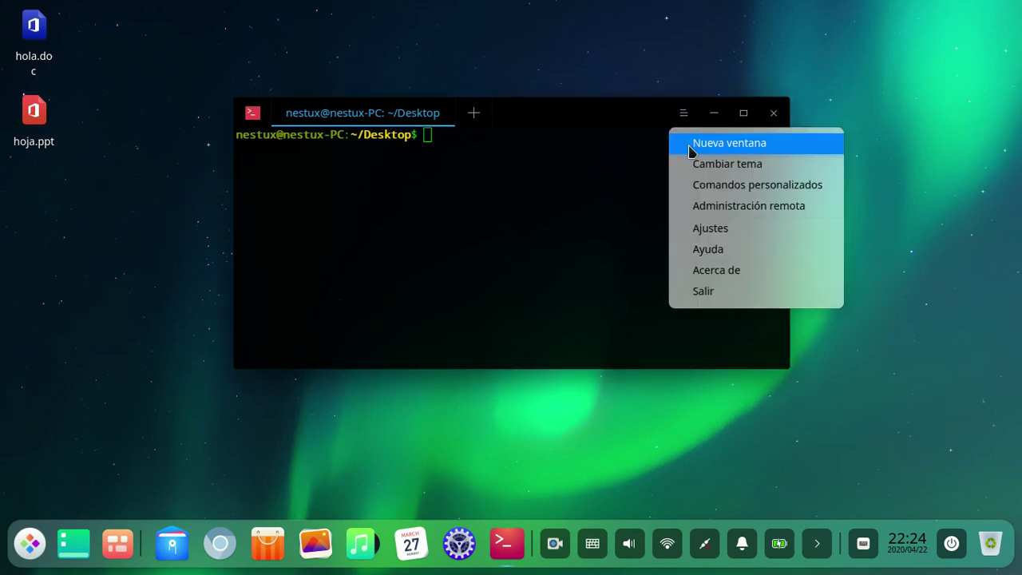
pyautogui.click(652, 226)
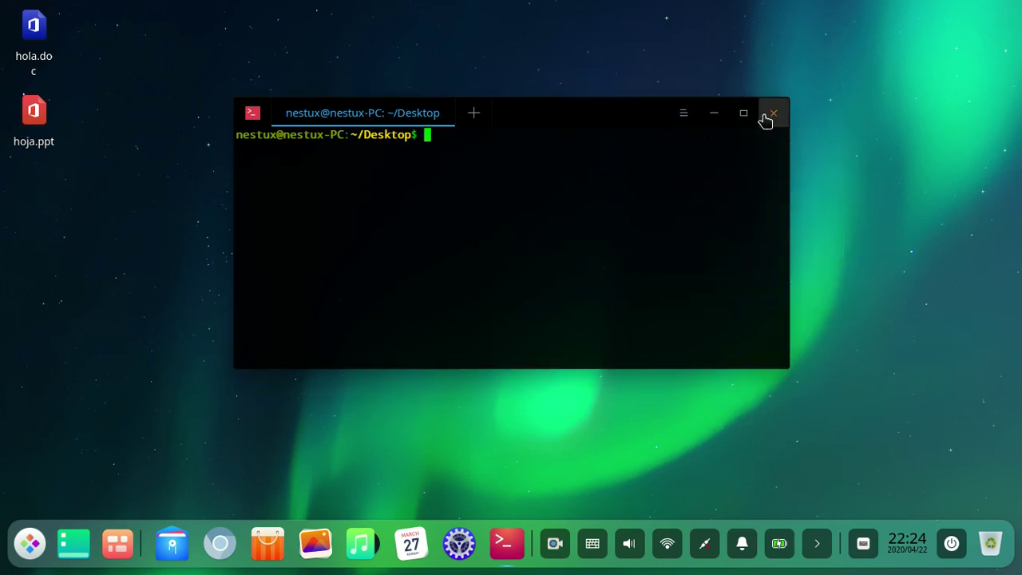
pyautogui.click(770, 119)
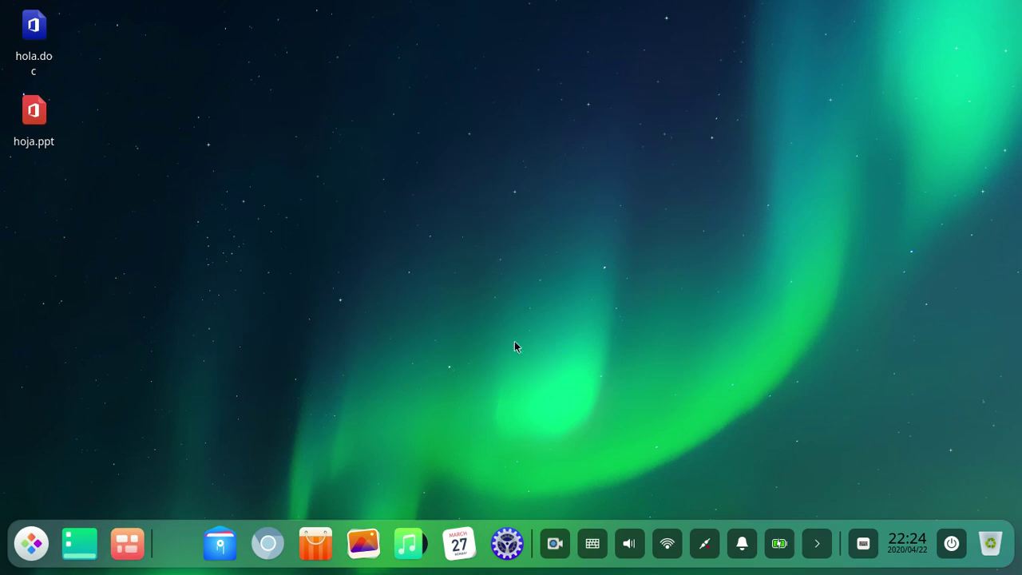
# Open the display settings from the desktop, view the resolution options, and close them
pyautogui.rightClick(435, 210)
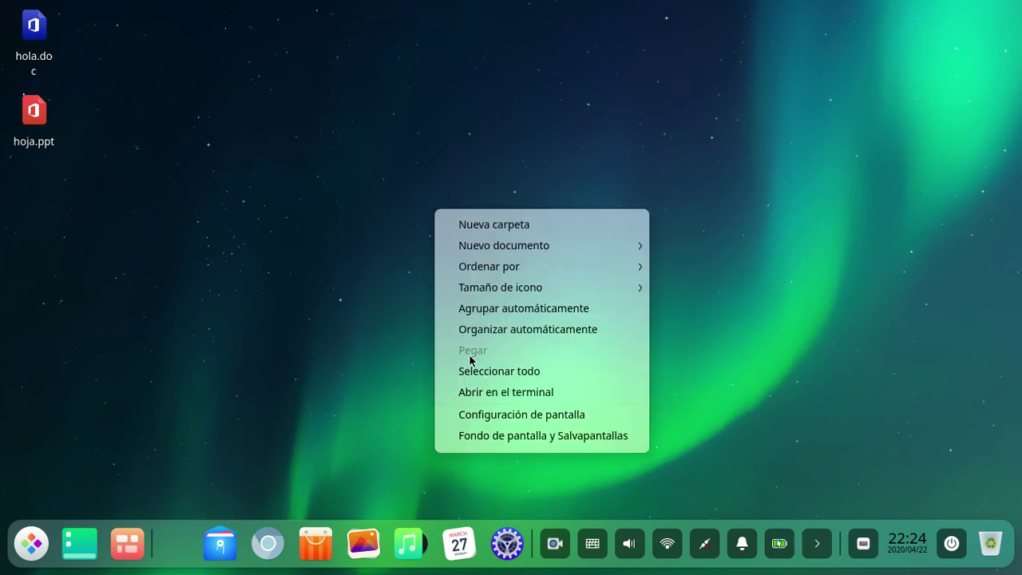
pyautogui.click(468, 415)
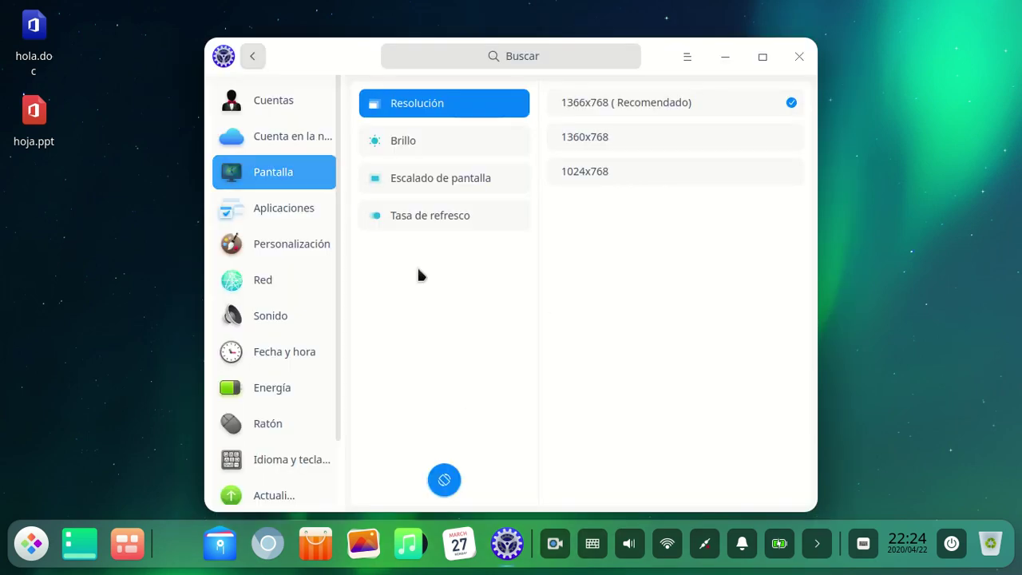
pyautogui.click(799, 57)
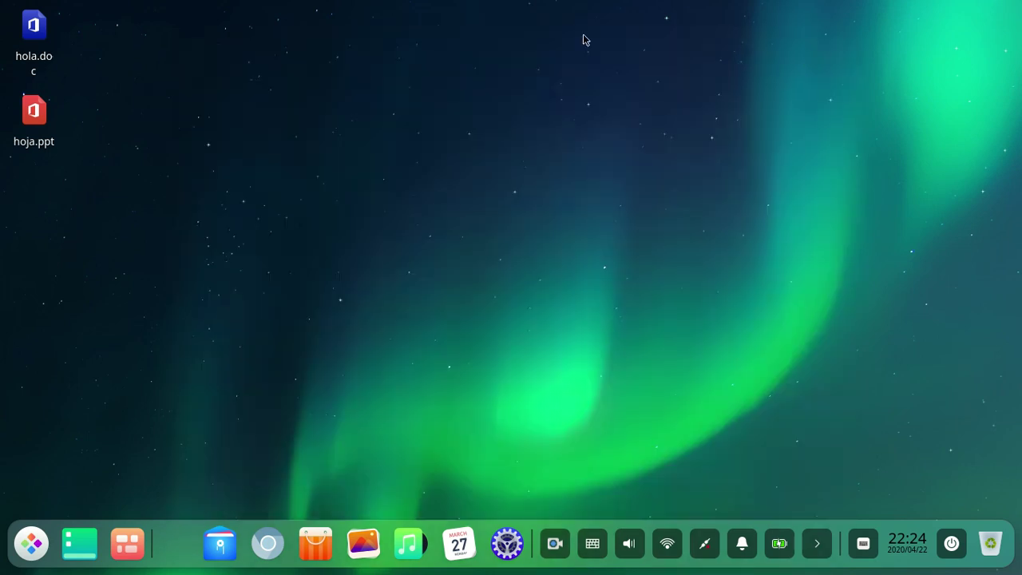
# Open the wallpaper chooser and preview the hummingbird, colourful abstract and bird-over-waterfall wallpapers
pyautogui.rightClick(498, 244)
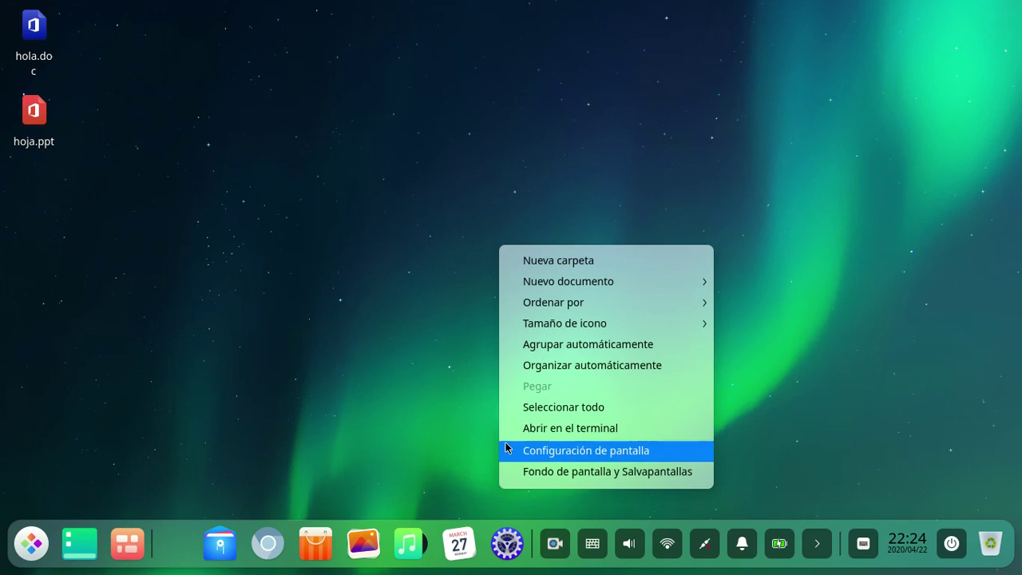
pyautogui.click(523, 471)
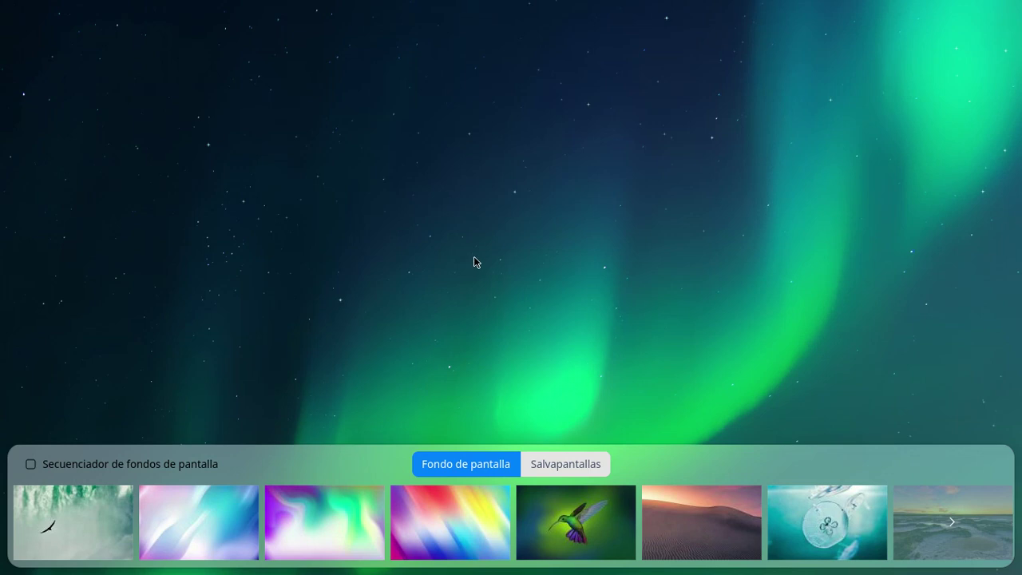
pyautogui.click(556, 530)
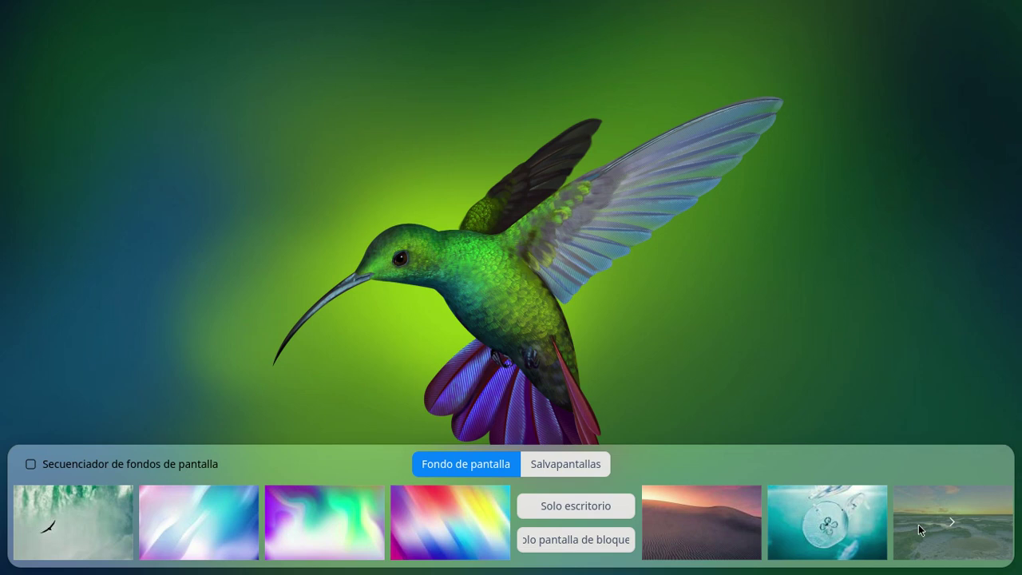
pyautogui.click(468, 514)
pyautogui.click(337, 502)
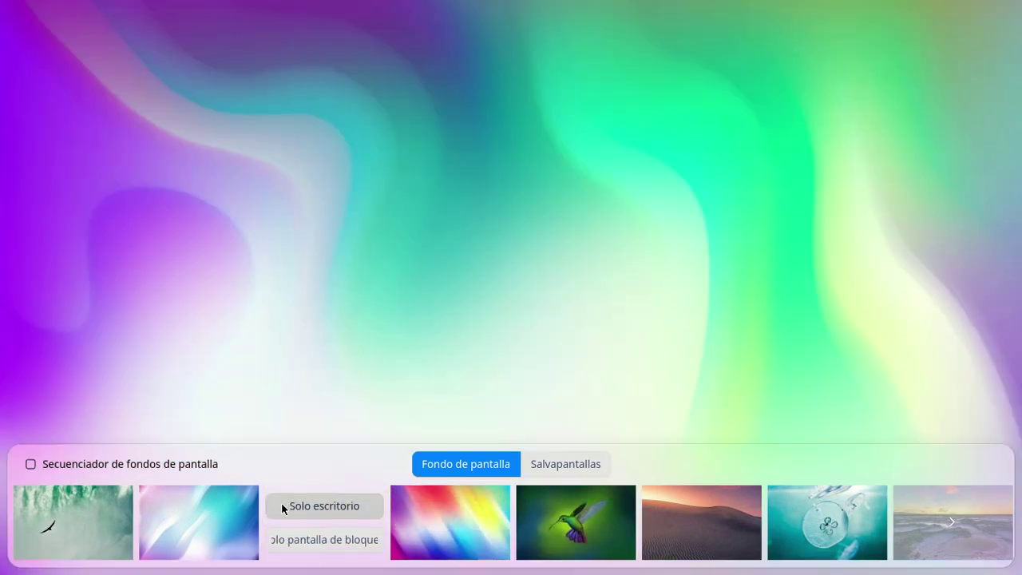
pyautogui.click(212, 507)
pyautogui.click(77, 519)
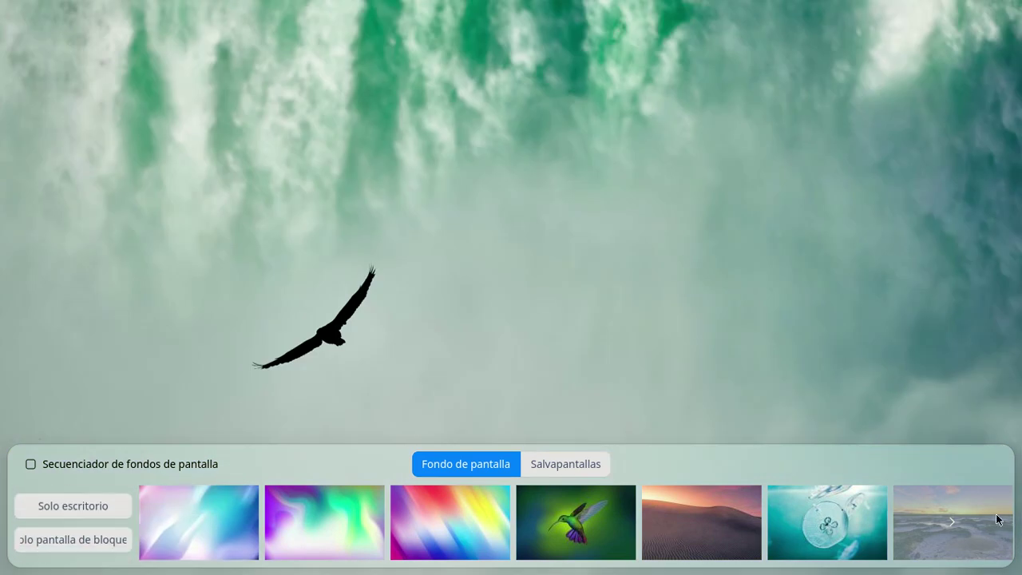
# Browse further wallpapers and preview the cartoon whale, misty forest, night dune, pale blue abstract and snowy mountain images
pyautogui.click(950, 524)
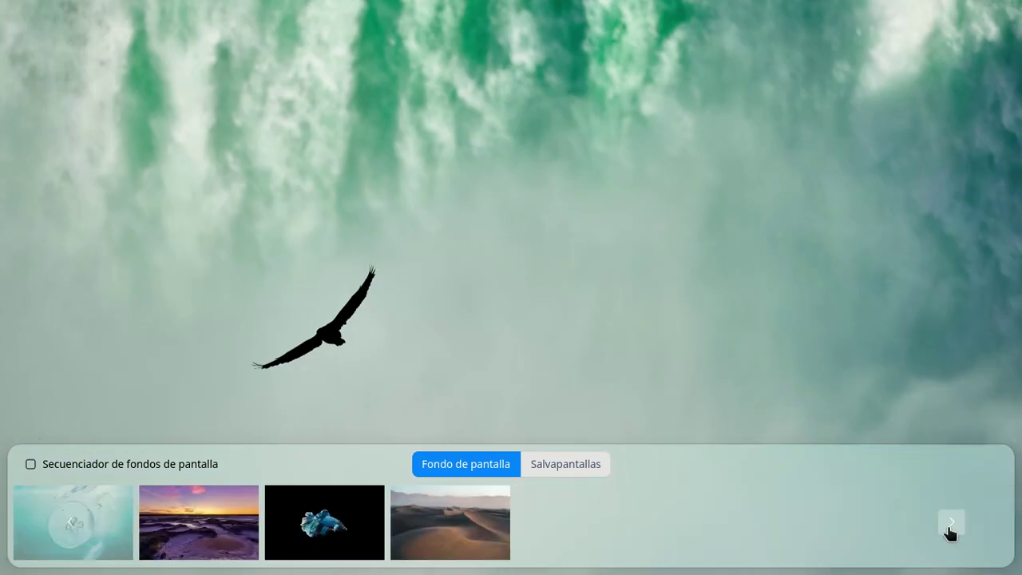
pyautogui.click(601, 519)
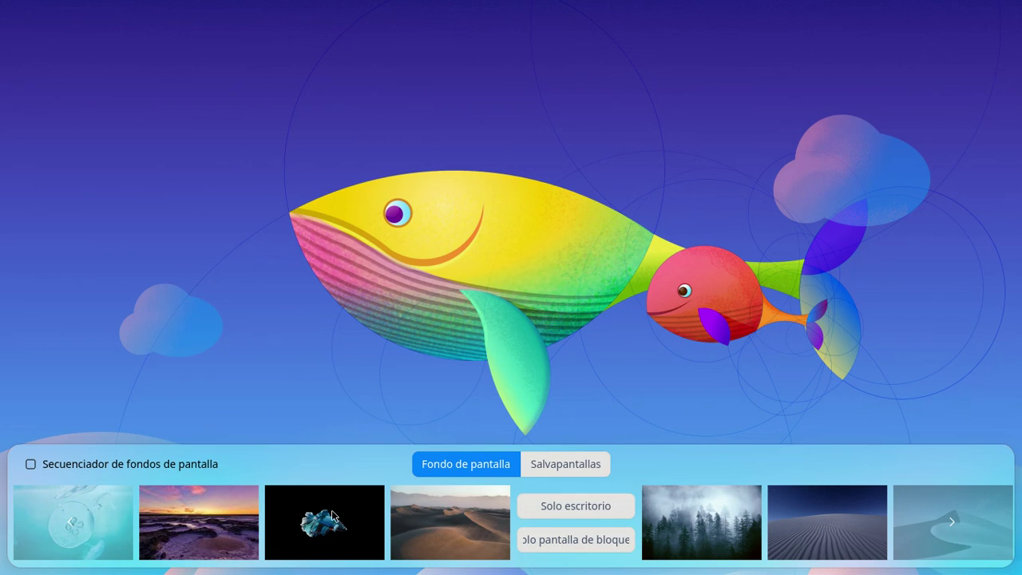
pyautogui.click(724, 527)
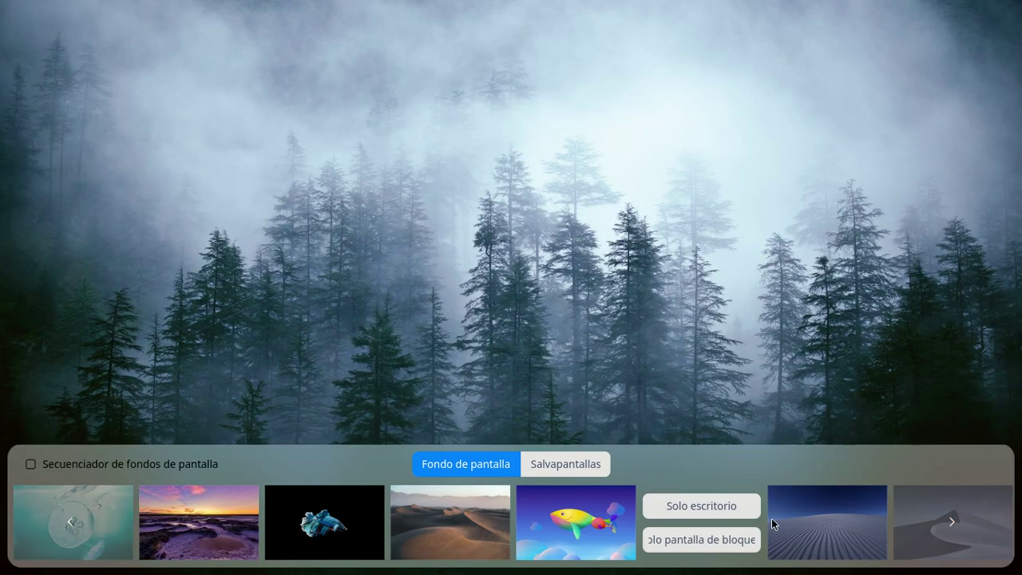
pyautogui.click(799, 516)
pyautogui.click(942, 519)
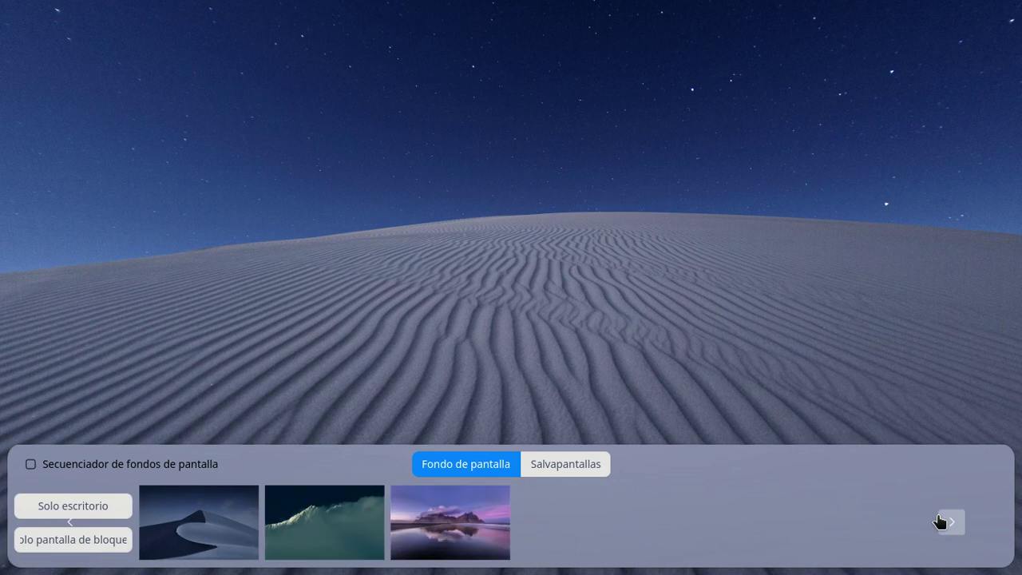
pyautogui.click(597, 512)
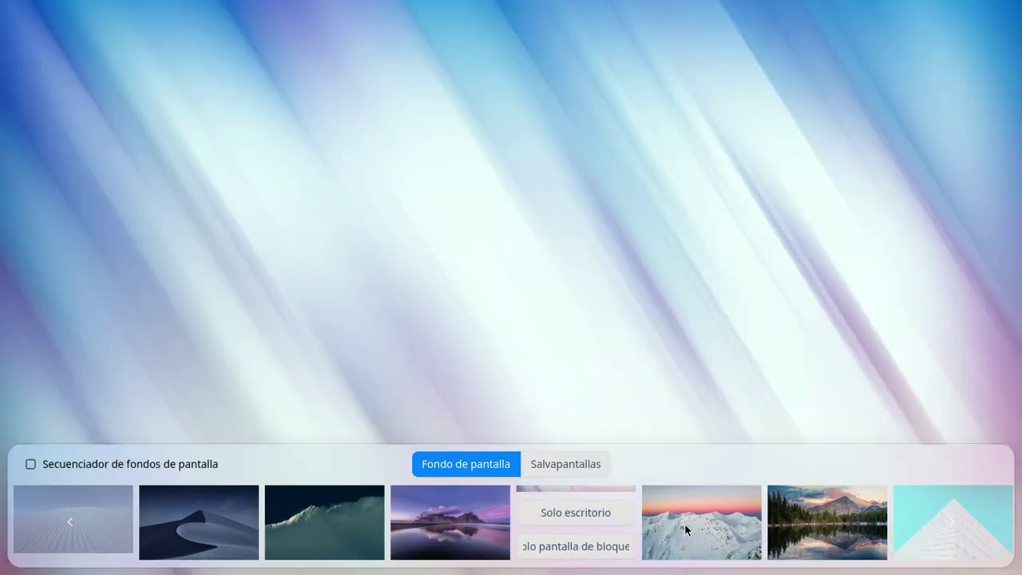
pyautogui.click(717, 522)
# Find the cartoon whale wallpaper again and apply it to the desktop only
pyautogui.click(70, 525)
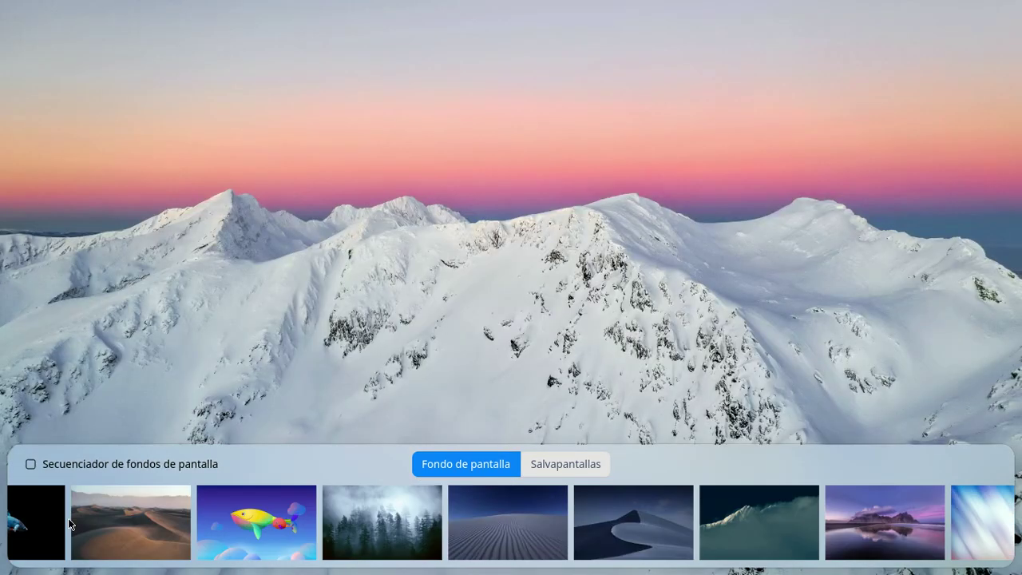
pyautogui.click(69, 525)
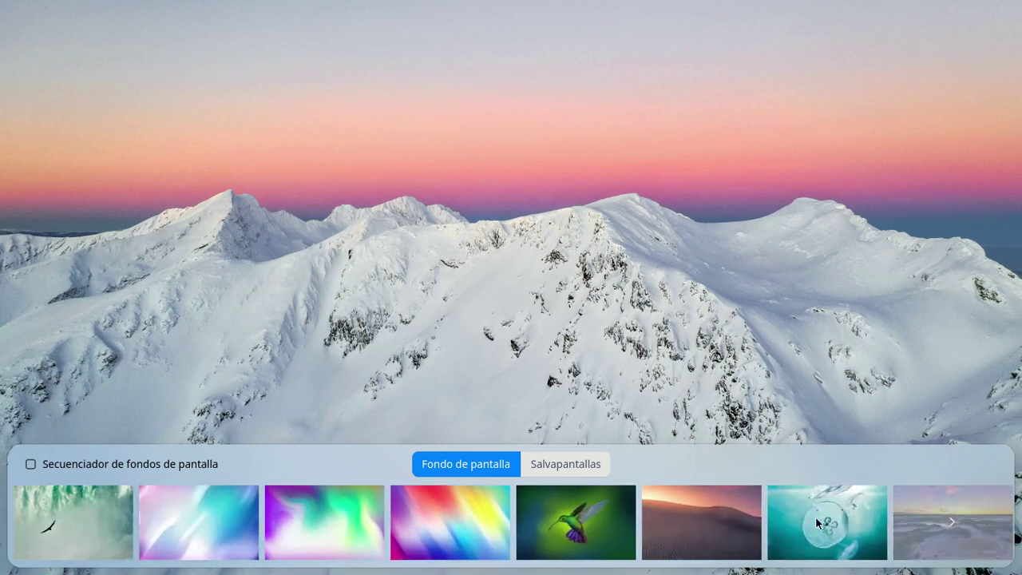
pyautogui.scroll(-5, 648, 519)
pyautogui.click(609, 515)
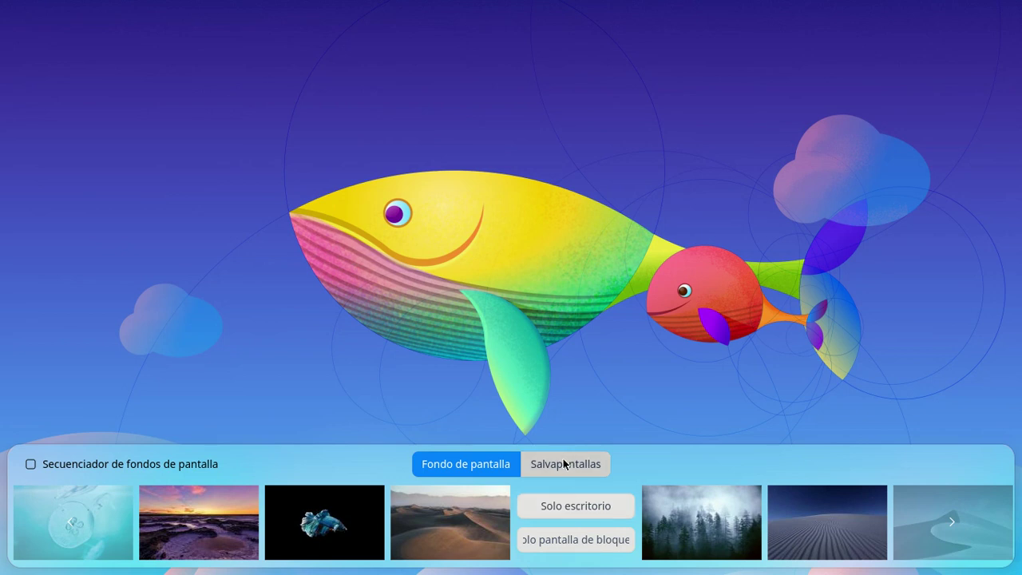
pyautogui.click(572, 503)
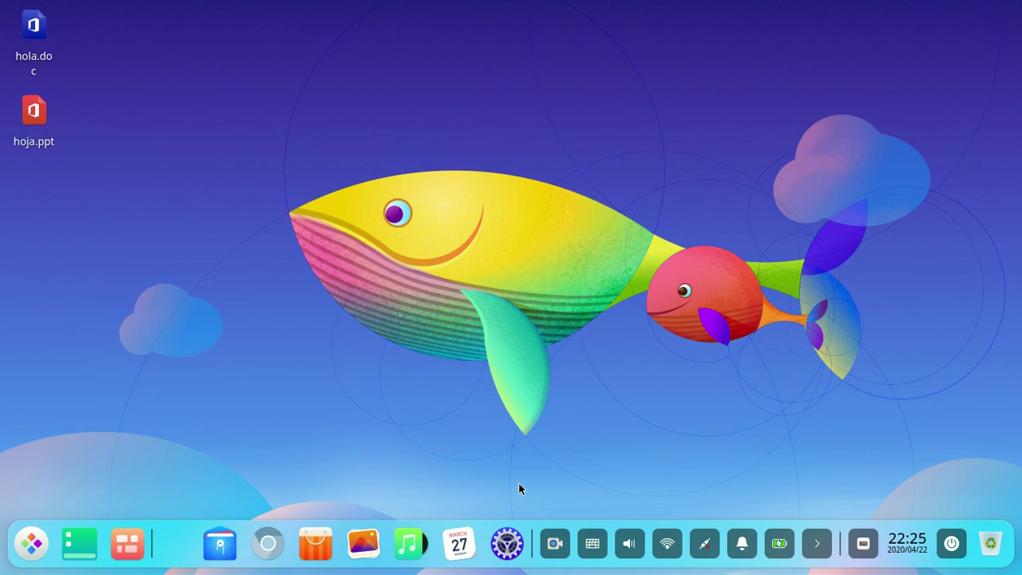
# Open the screensaver chooser from the desktop and preview the starfield, red-and-blue dots, wireframe cube and mirror ball screensavers
pyautogui.rightClick(492, 465)
pyautogui.click(543, 452)
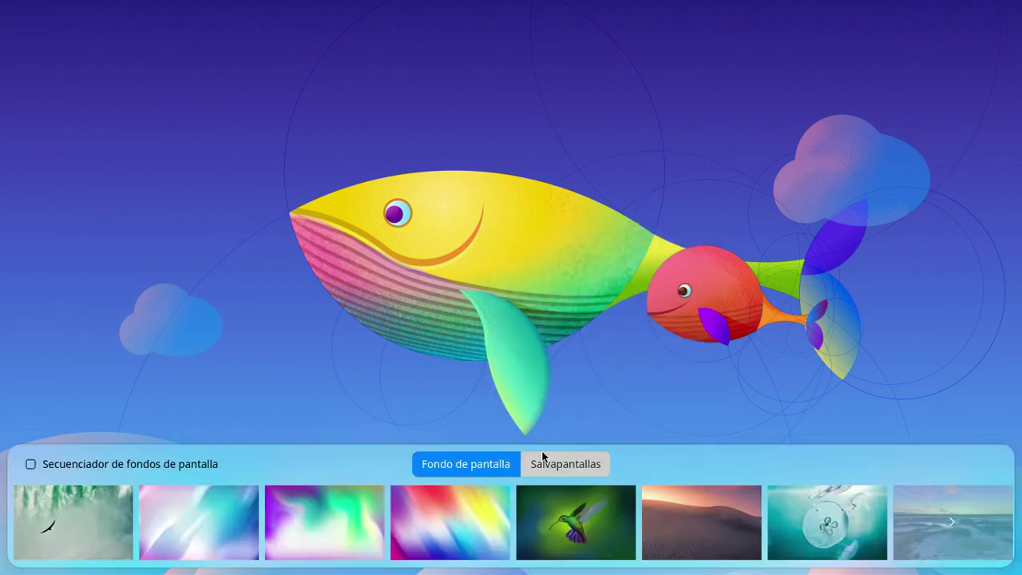
pyautogui.click(547, 467)
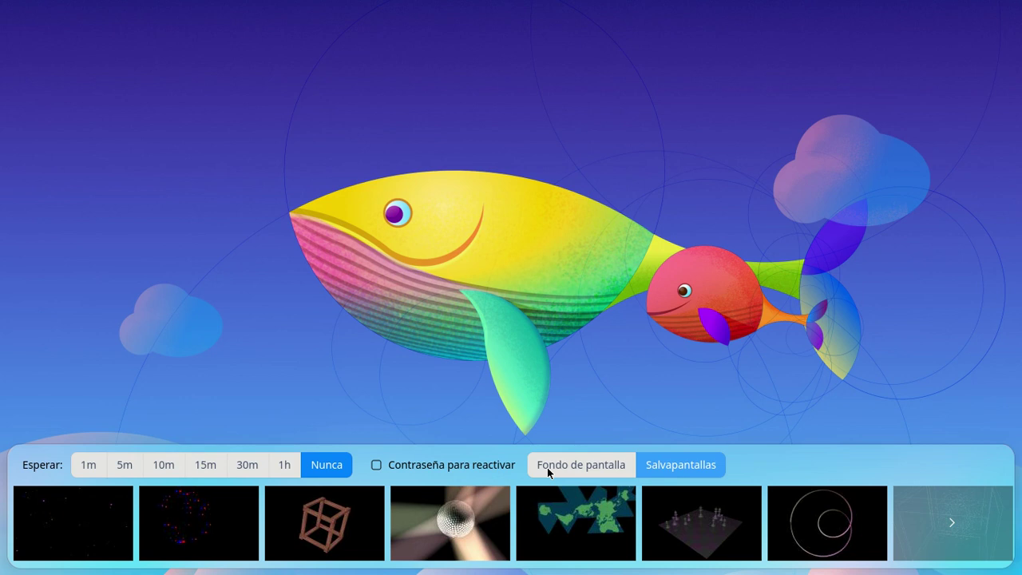
pyautogui.click(100, 527)
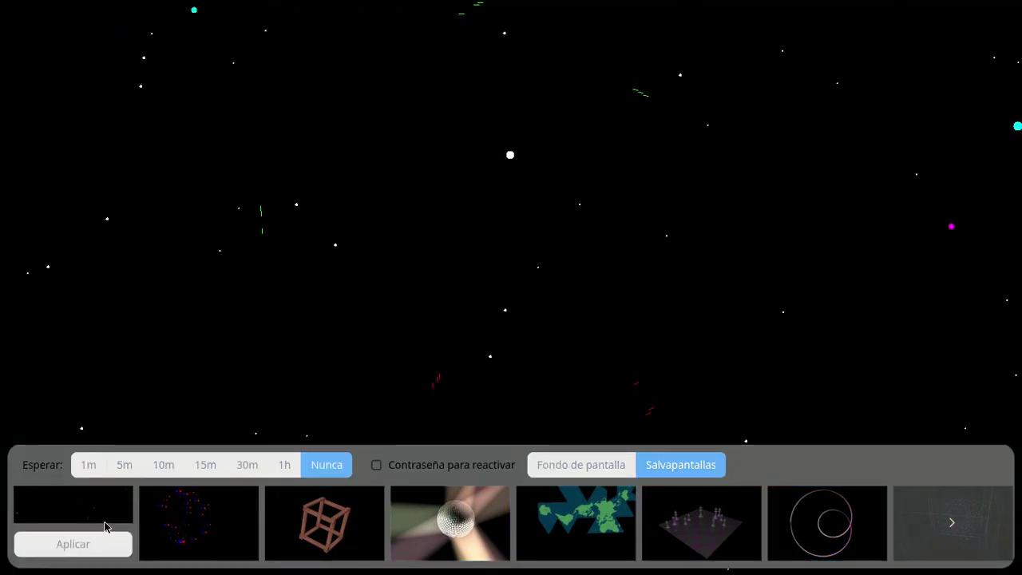
pyautogui.click(147, 527)
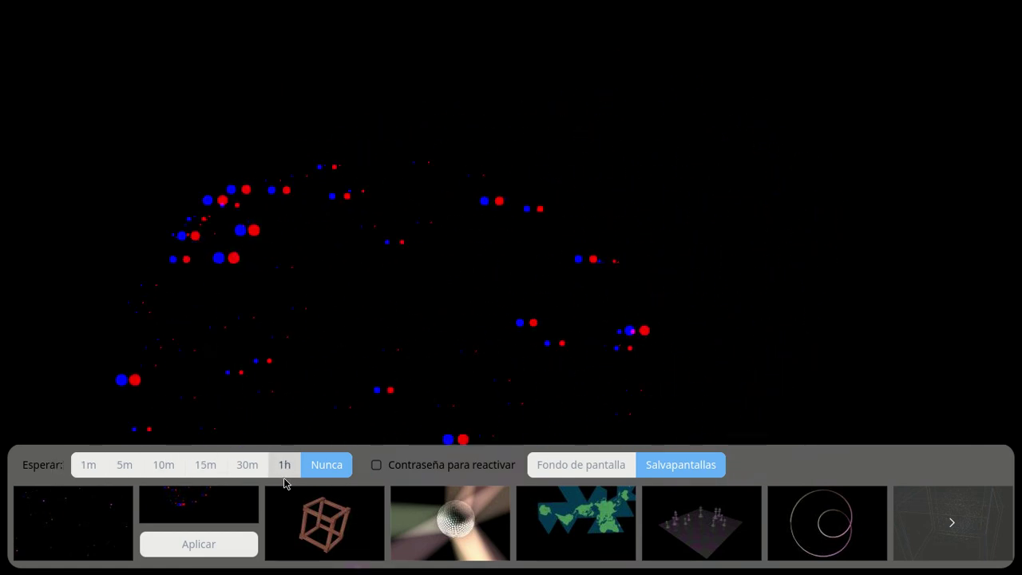
pyautogui.click(324, 521)
pyautogui.click(461, 525)
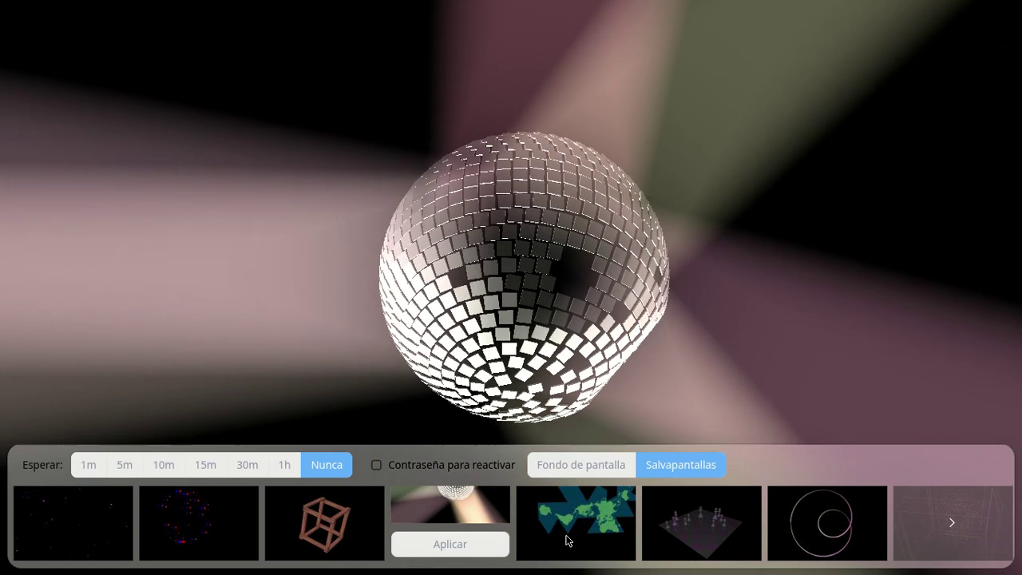
# Preview the world map, chessboard and looping-line screensavers, and close the chooser without applying any
pyautogui.click(567, 541)
pyautogui.click(687, 531)
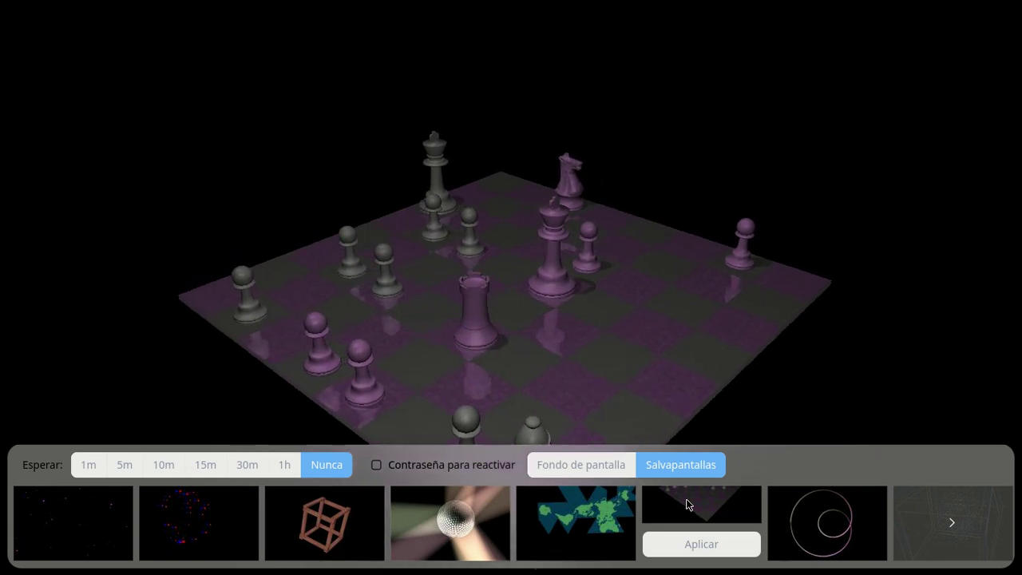
pyautogui.click(798, 526)
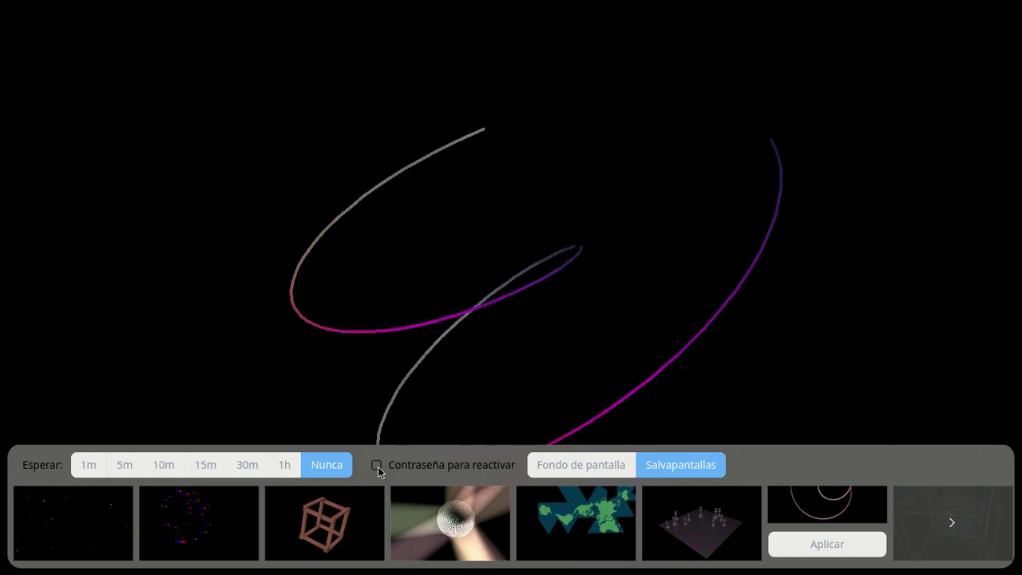
pyautogui.click(582, 471)
pyautogui.click(721, 403)
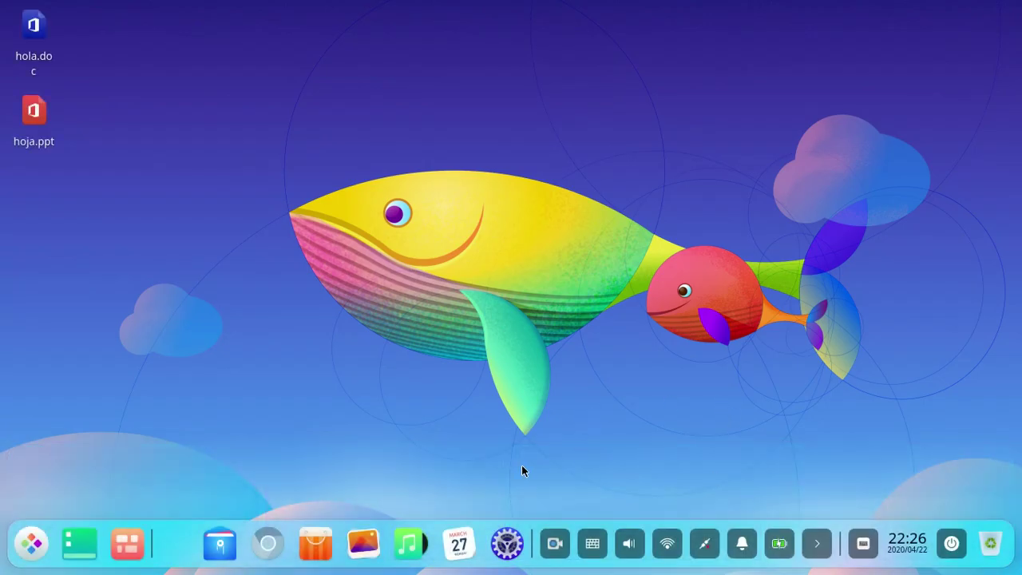
# View the dock's Complementos options and close them without changing anything
pyautogui.rightClick(176, 540)
pyautogui.click(153, 512)
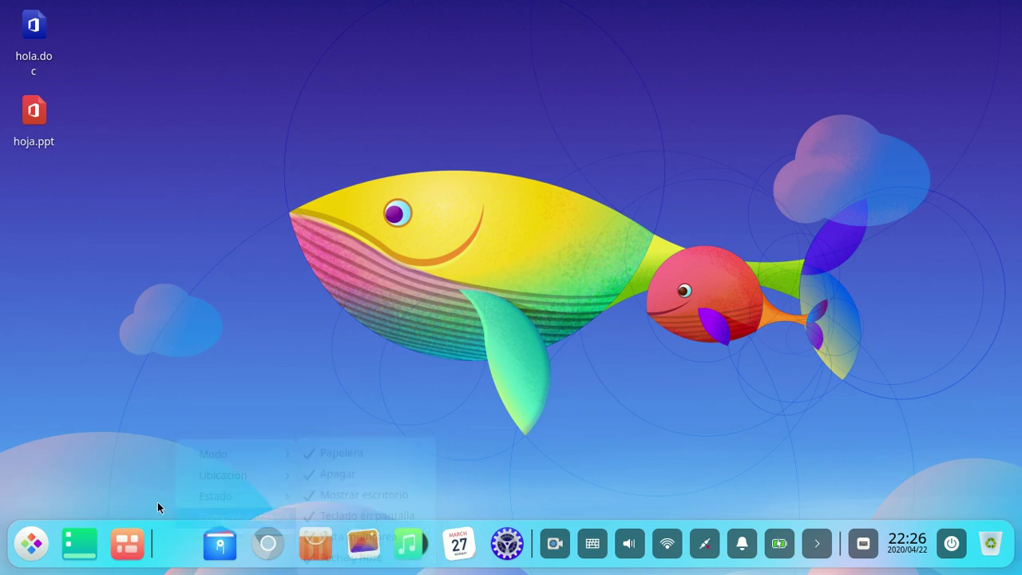
pyautogui.rightClick(174, 541)
pyautogui.moveTo(197, 524)
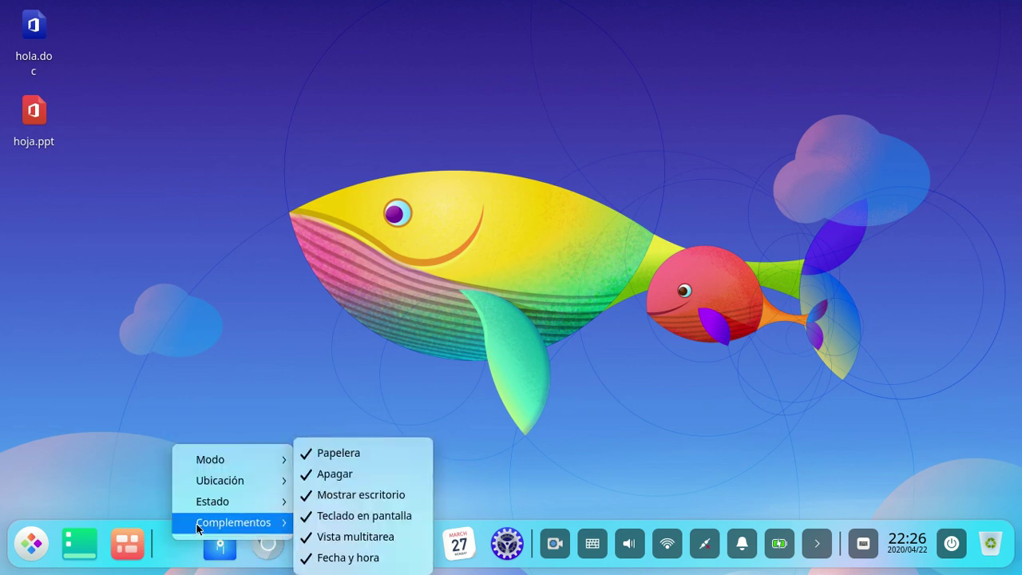
pyautogui.click(144, 496)
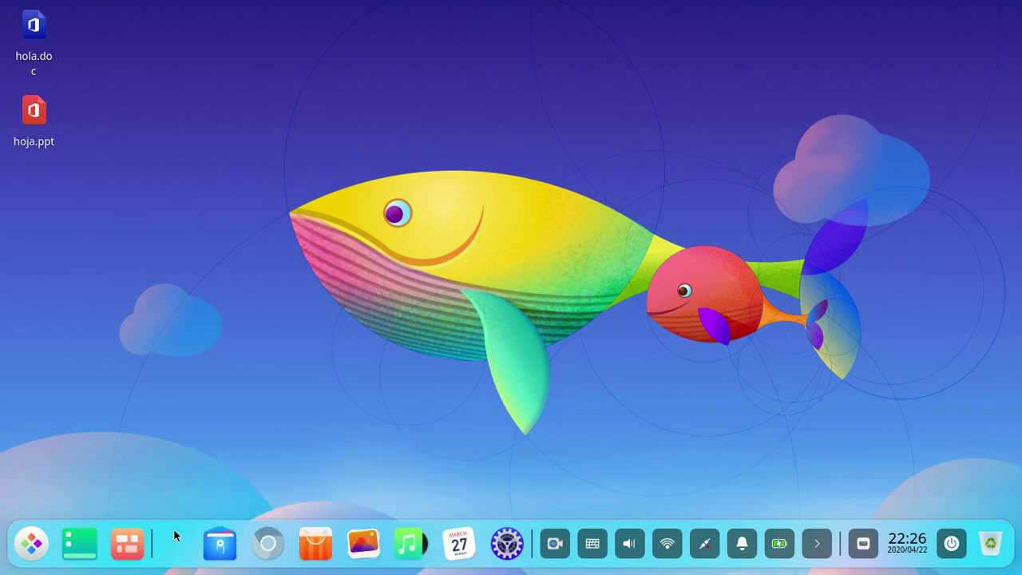
# Disable the Teclado en pantalla and Papelera plugins on the dock
pyautogui.rightClick(173, 528)
pyautogui.moveTo(200, 515)
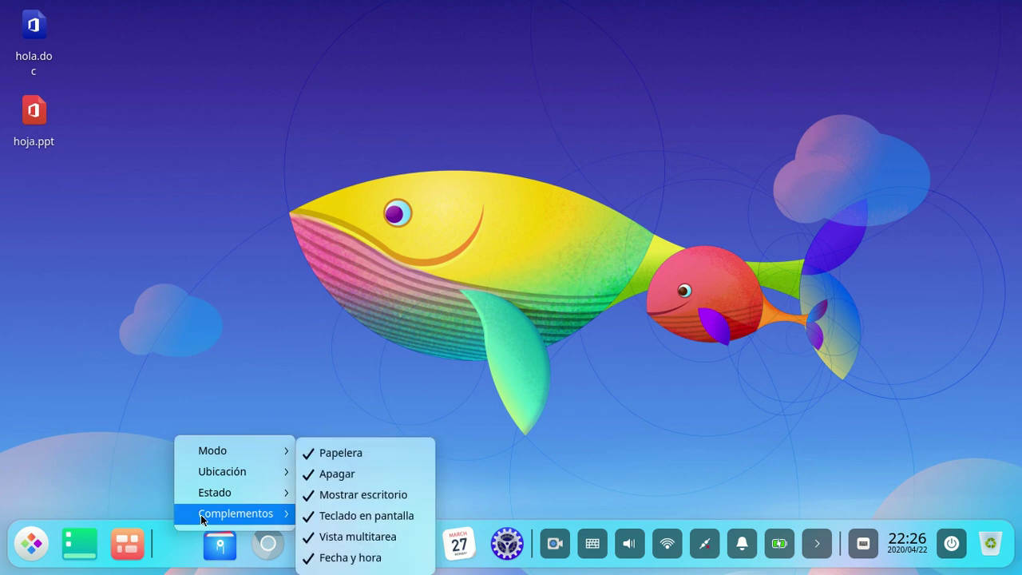
pyautogui.click(329, 523)
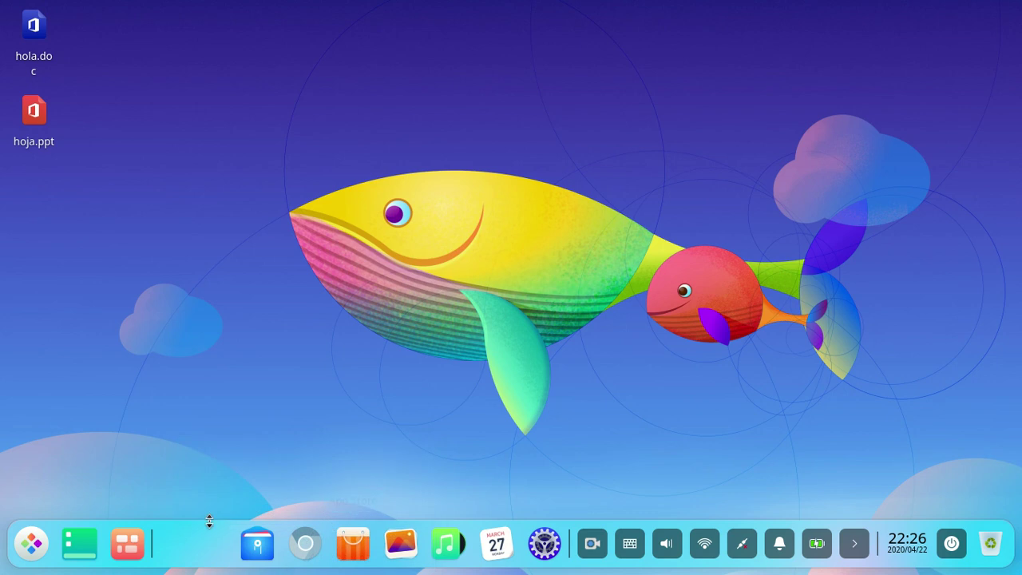
pyautogui.rightClick(198, 525)
pyautogui.moveTo(239, 511)
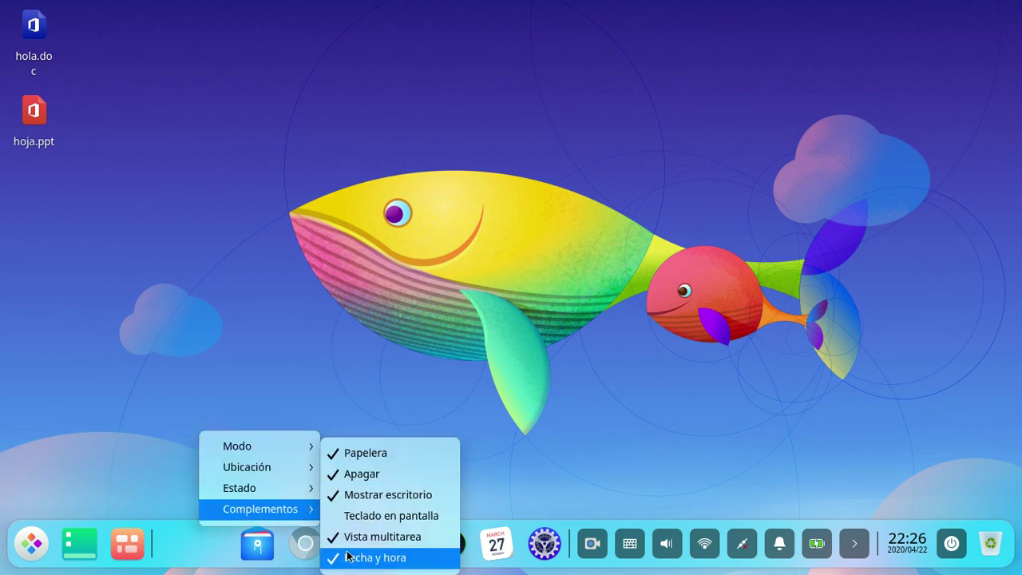
pyautogui.click(341, 457)
# Enable the Teclado en pantalla and Papelera plugins on the dock again
pyautogui.rightClick(234, 543)
pyautogui.moveTo(277, 522)
pyautogui.click(356, 519)
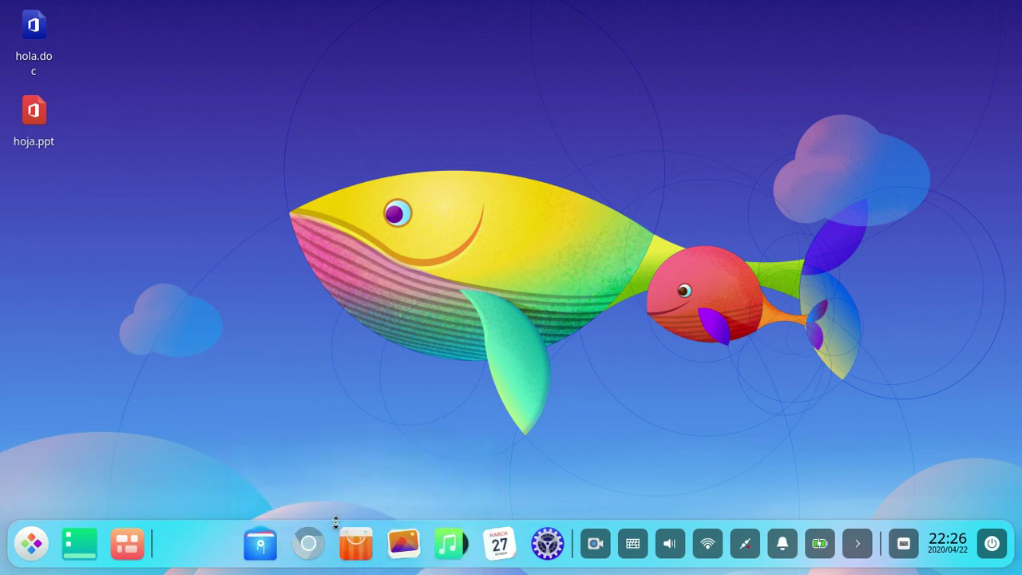
pyautogui.rightClick(236, 551)
pyautogui.moveTo(277, 531)
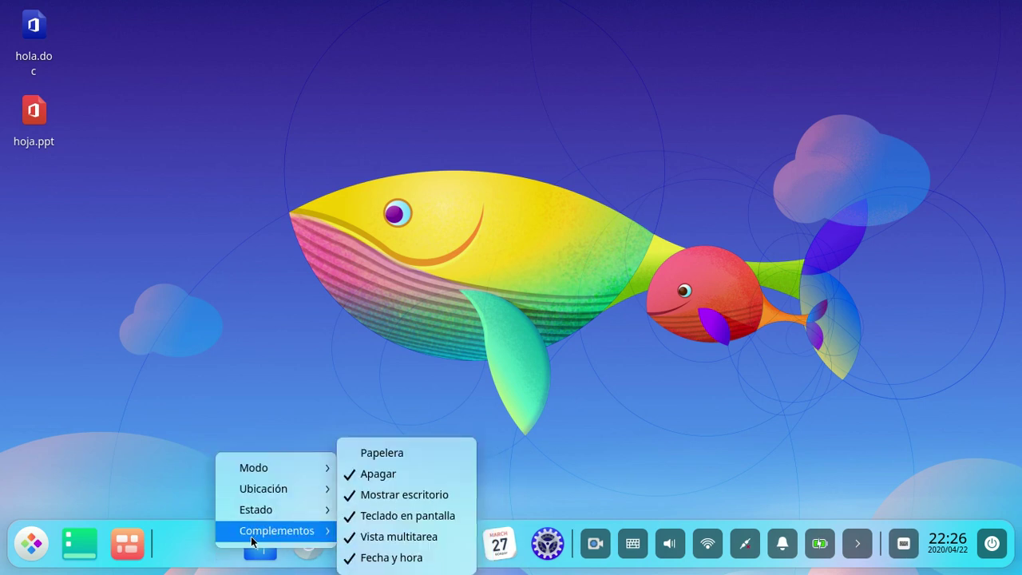
pyautogui.click(361, 453)
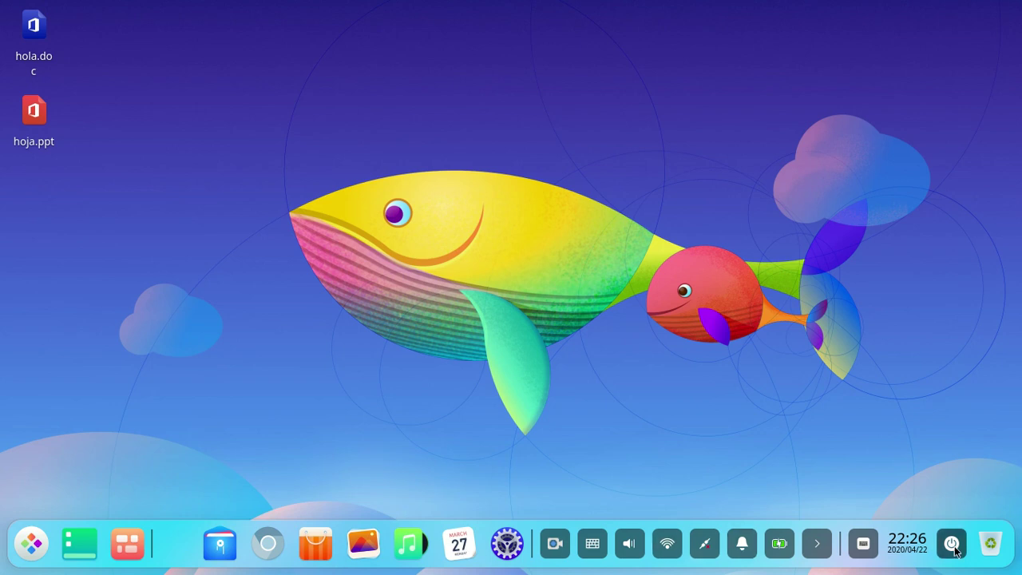
# View the dock's Estado visibility options and close them without changing anything
pyautogui.moveTo(864, 544)
pyautogui.mouseDown()
pyautogui.moveTo(913, 545)
pyautogui.moveTo(859, 546)
pyautogui.moveTo(902, 547)
pyautogui.moveTo(868, 546)
pyautogui.mouseUp()
pyautogui.rightClick(171, 556)
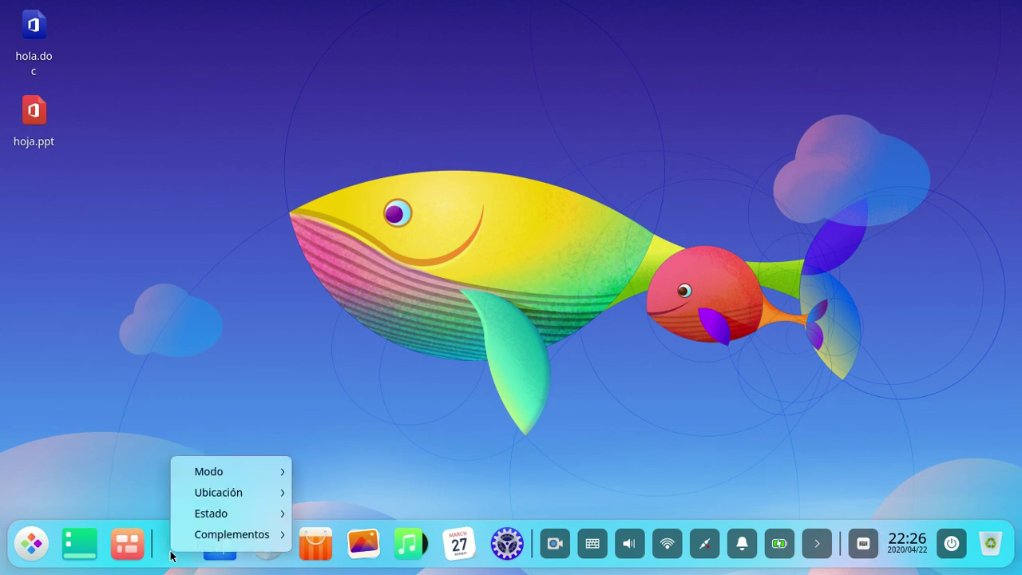
pyautogui.moveTo(208, 521)
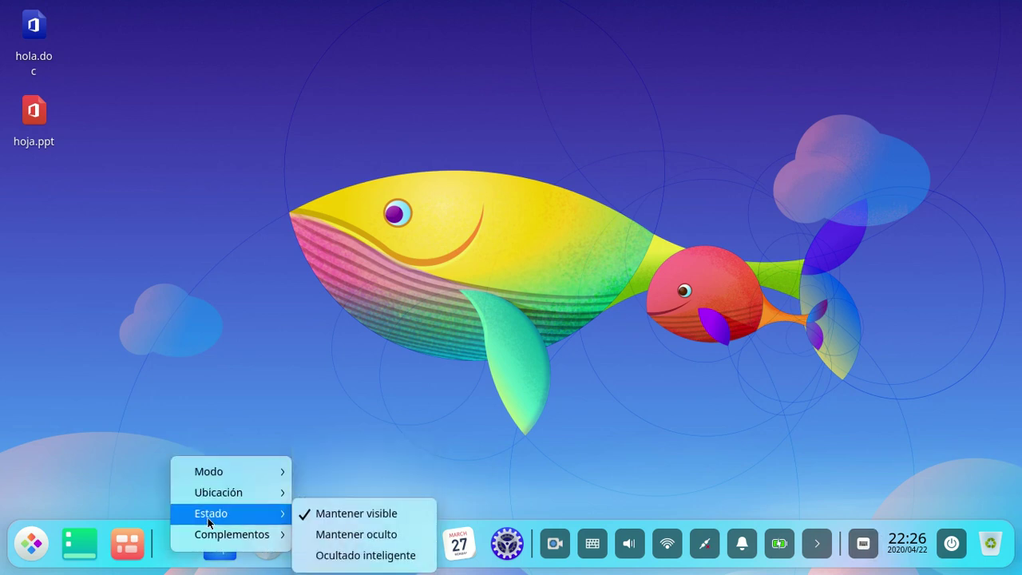
pyautogui.click(108, 391)
# Set the dock's state to Ocultado inteligente and test it with the file manager window maximized and restored
pyautogui.click(219, 543)
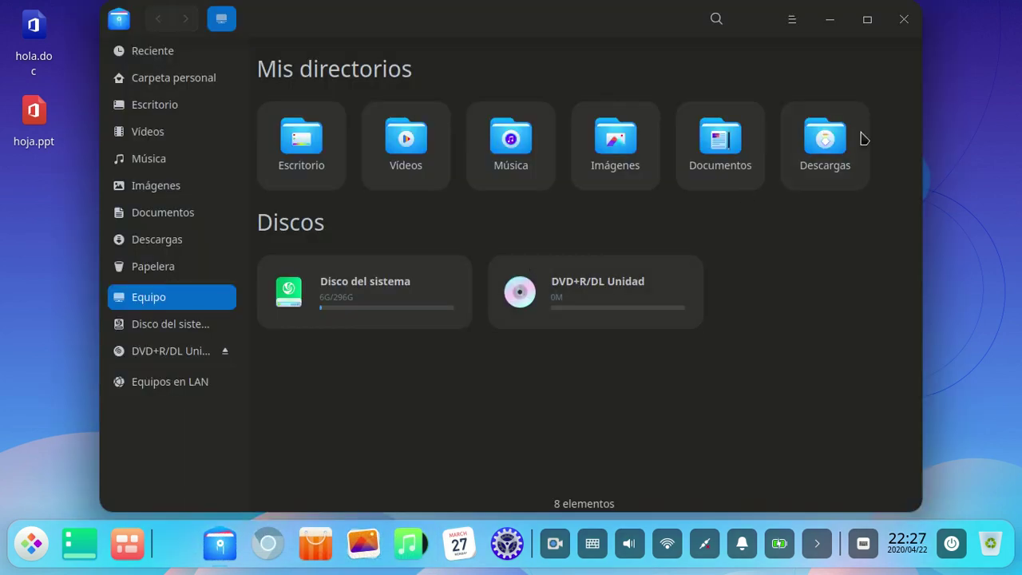
pyautogui.click(867, 23)
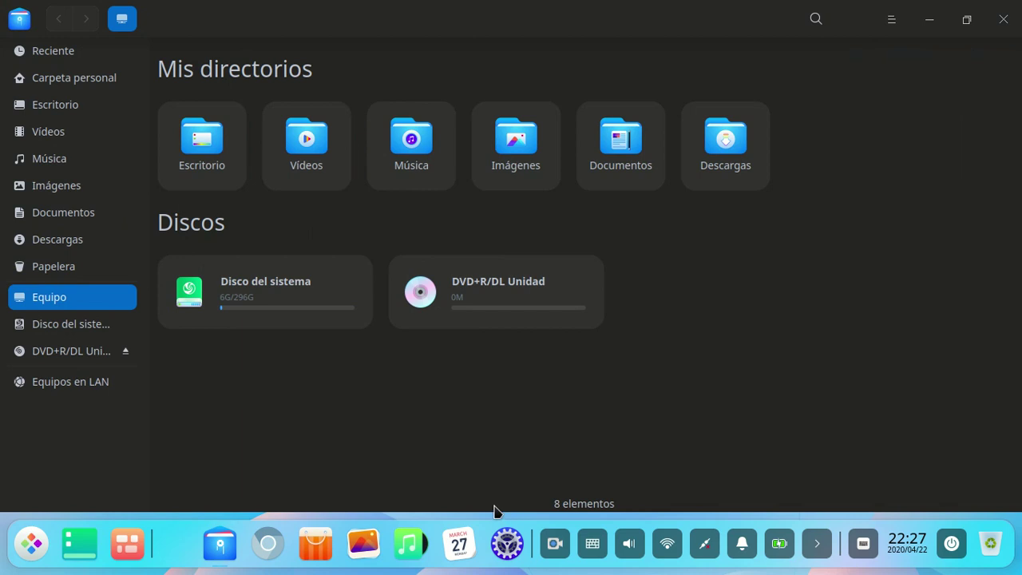
pyautogui.rightClick(164, 542)
pyautogui.moveTo(212, 512)
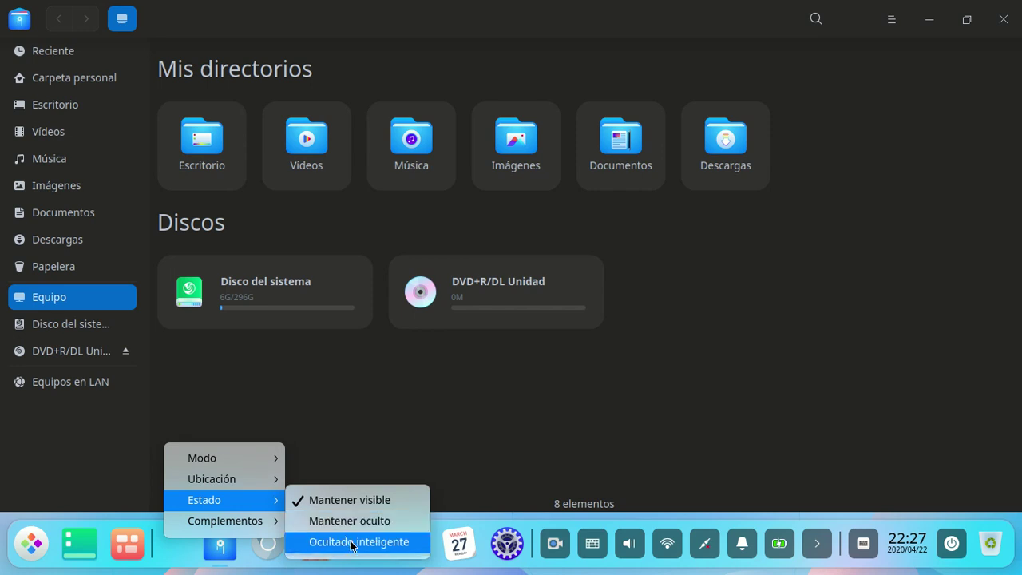
pyautogui.click(355, 542)
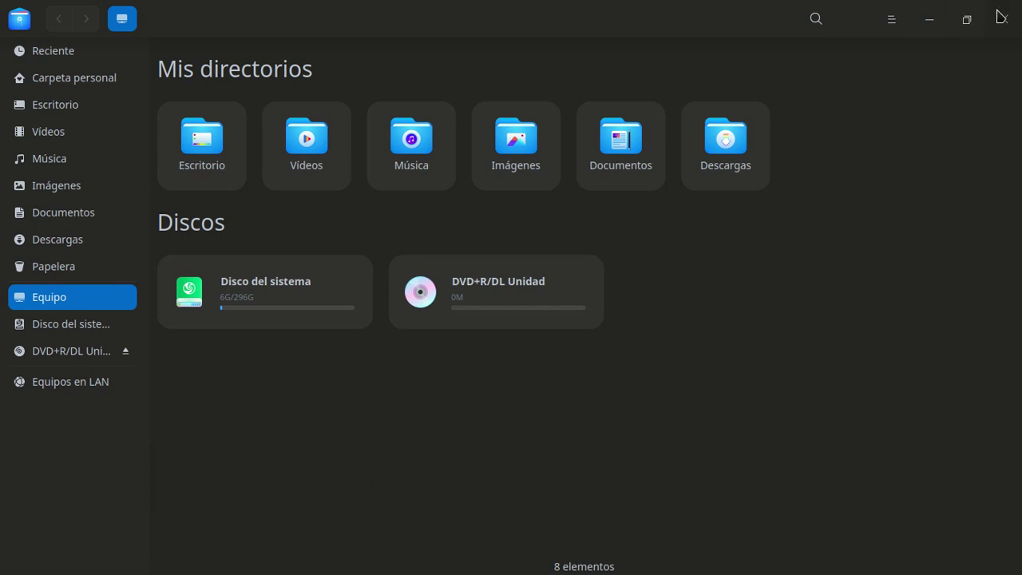
pyautogui.click(966, 19)
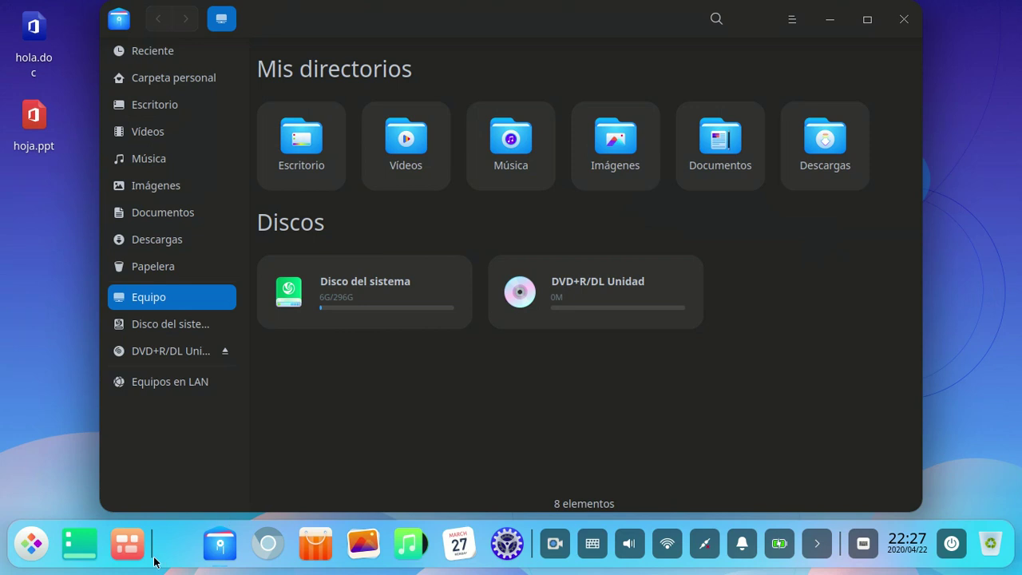
# Change the dock's location to Arriba, reveal it there, and switch its location to Izquierda
pyautogui.rightClick(185, 545)
pyautogui.moveTo(223, 488)
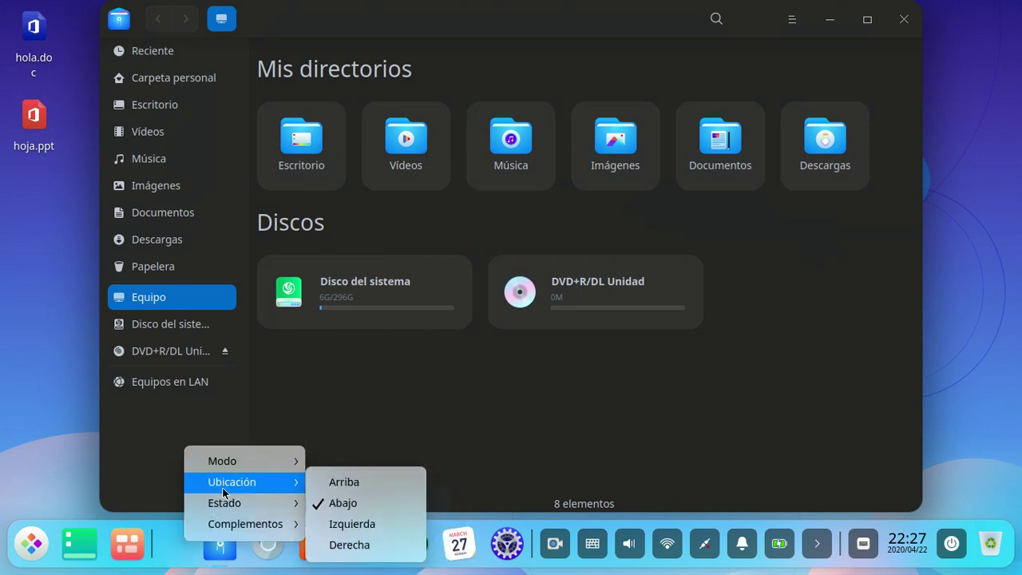
pyautogui.click(344, 482)
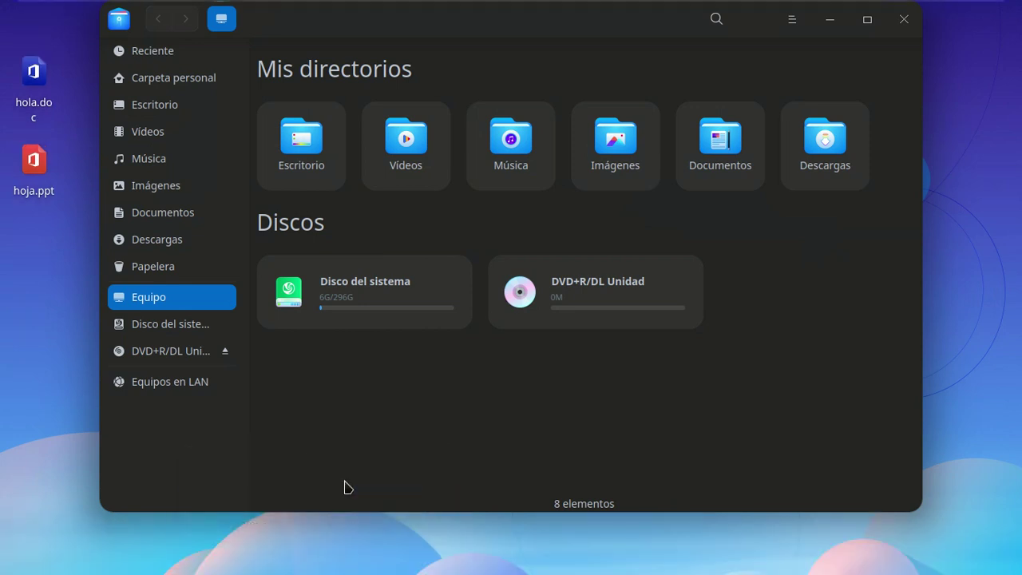
pyautogui.moveTo(516, 4)
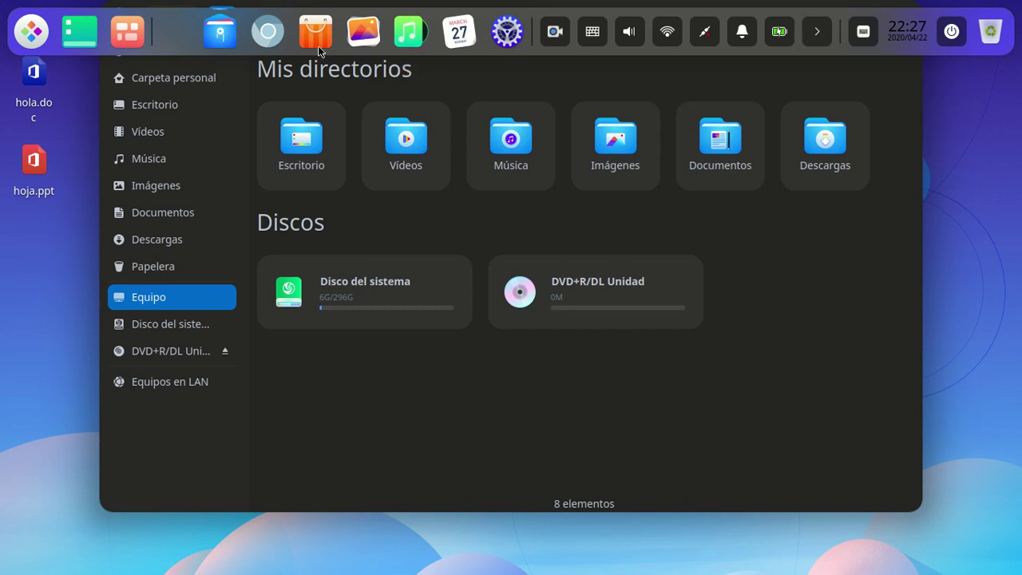
pyautogui.rightClick(170, 36)
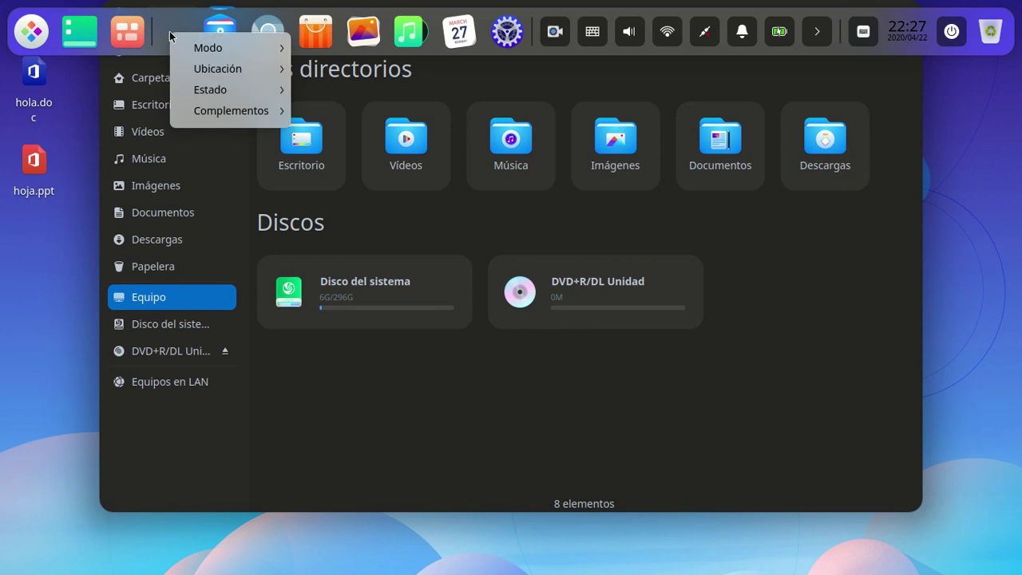
pyautogui.moveTo(196, 69)
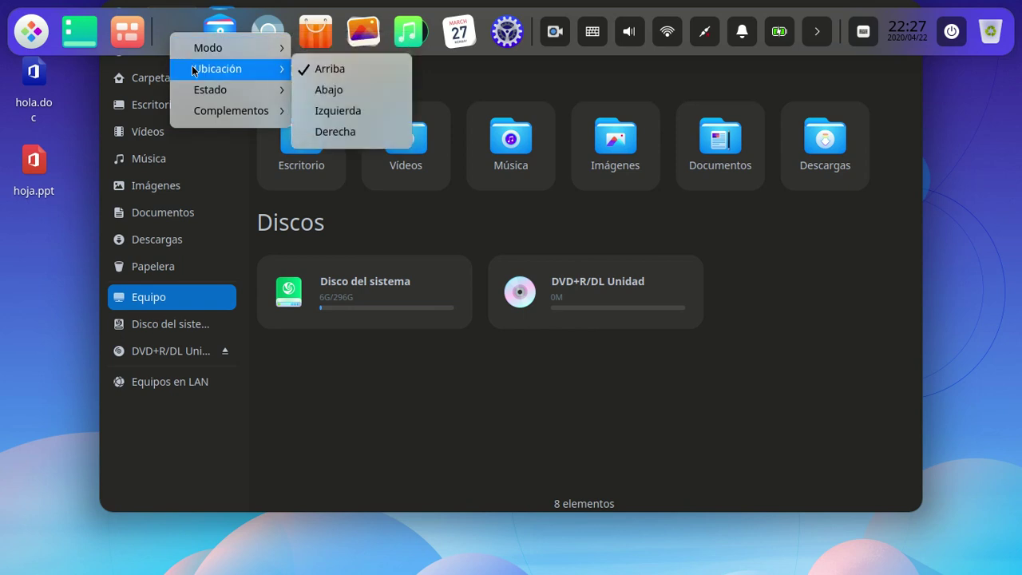
pyautogui.click(313, 109)
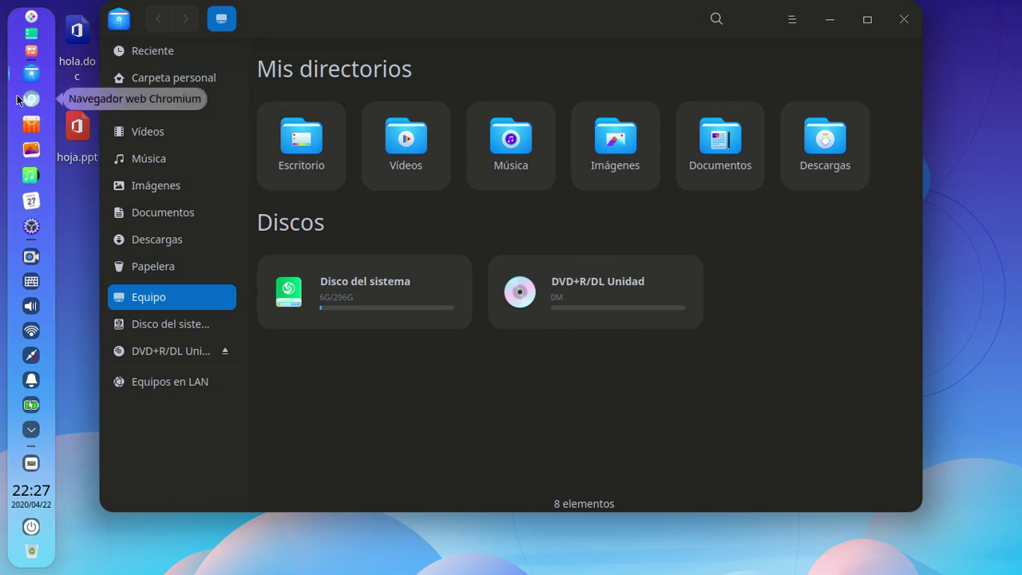
# Change the dock's location to Derecha and return it to Abajo
pyautogui.rightClick(22, 63)
pyautogui.moveTo(54, 102)
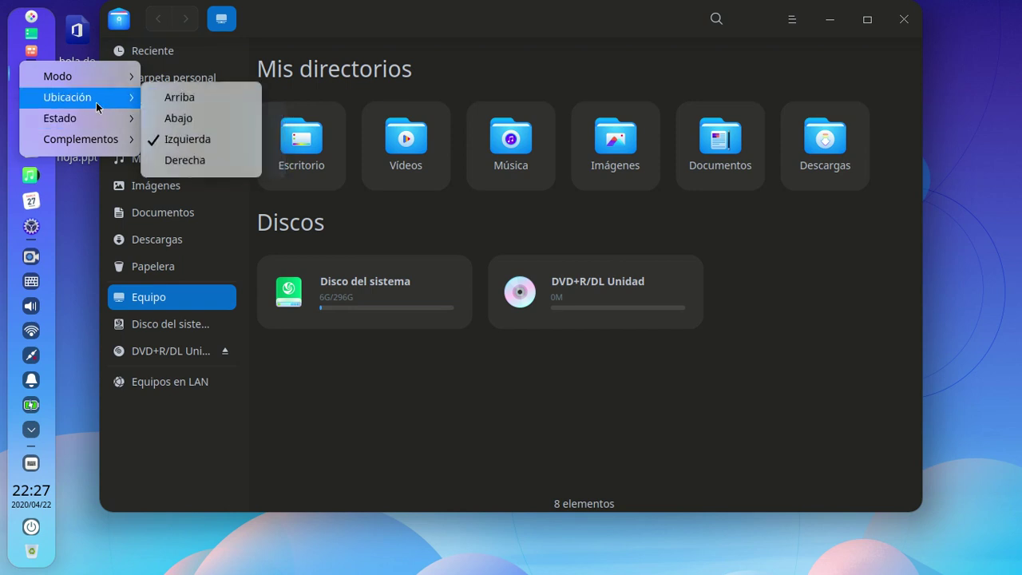
pyautogui.click(218, 160)
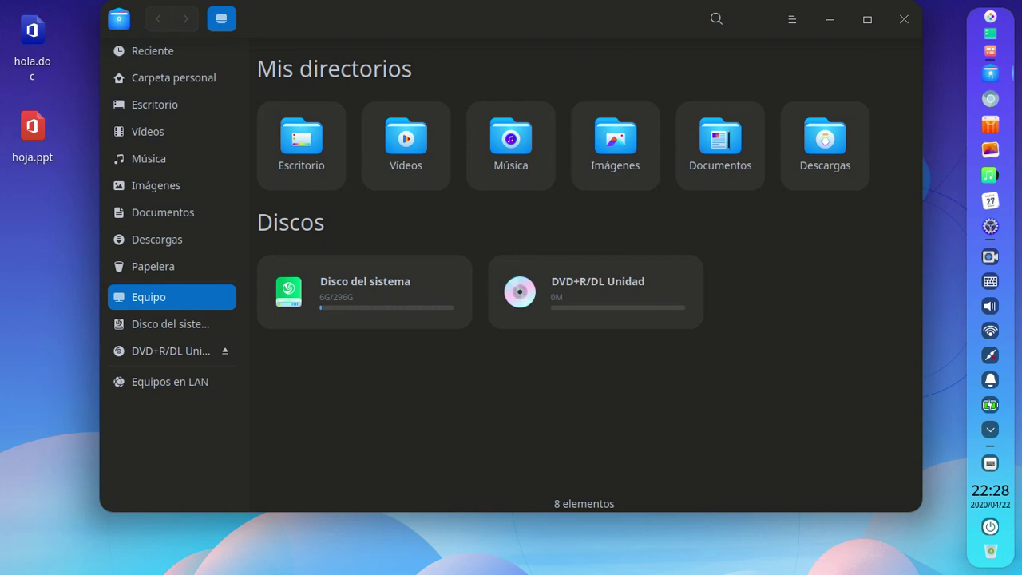
pyautogui.rightClick(1007, 246)
pyautogui.moveTo(983, 273)
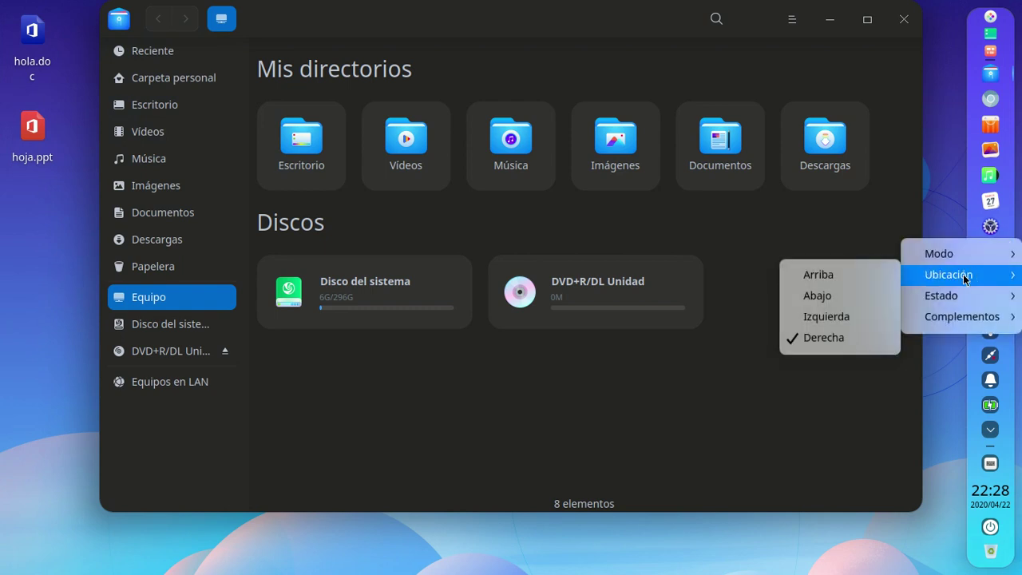
pyautogui.click(816, 295)
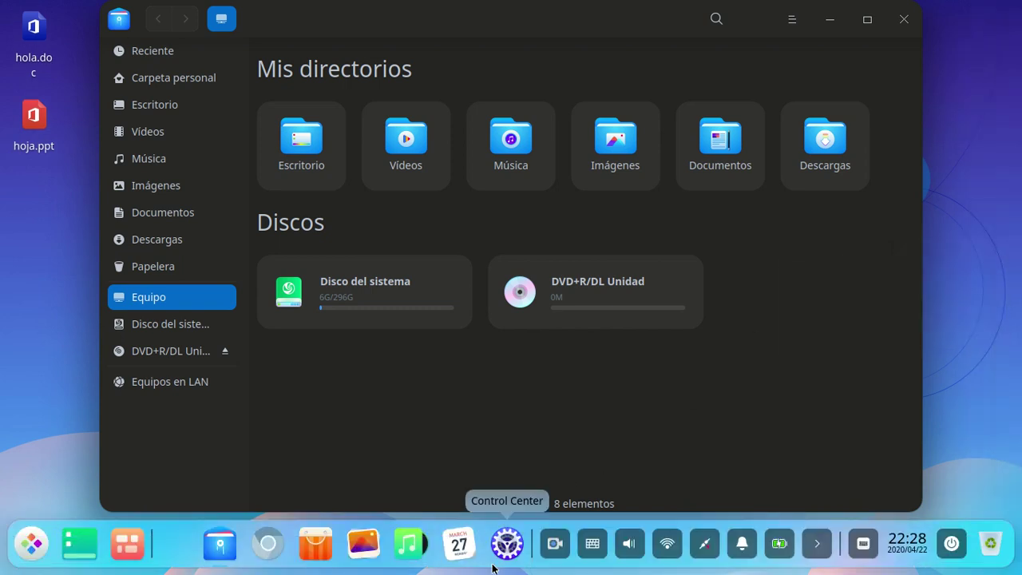
# Set the dock's mode to Modo eficiente
pyautogui.rightClick(159, 551)
pyautogui.moveTo(201, 496)
pyautogui.moveTo(201, 470)
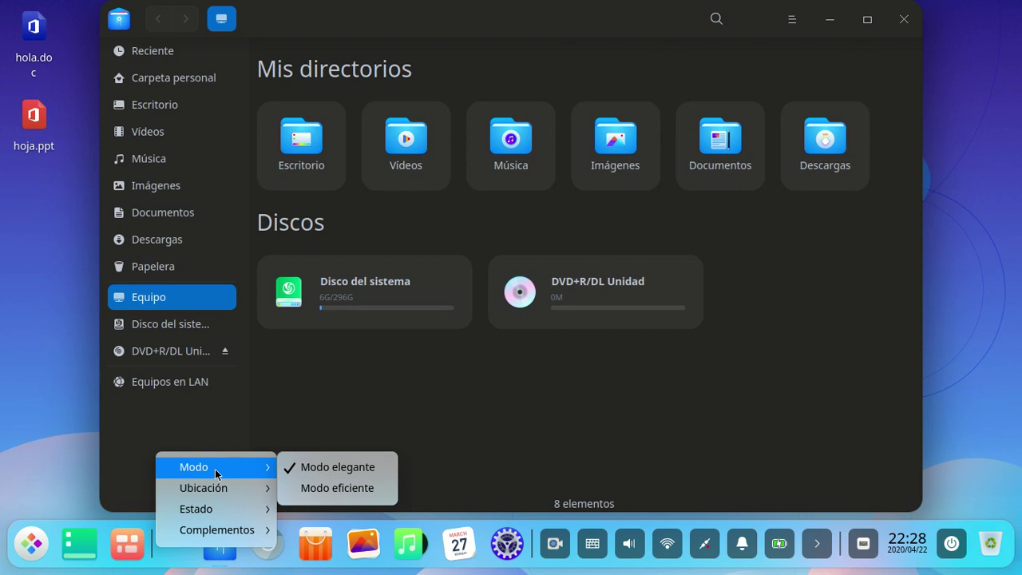
pyautogui.click(304, 489)
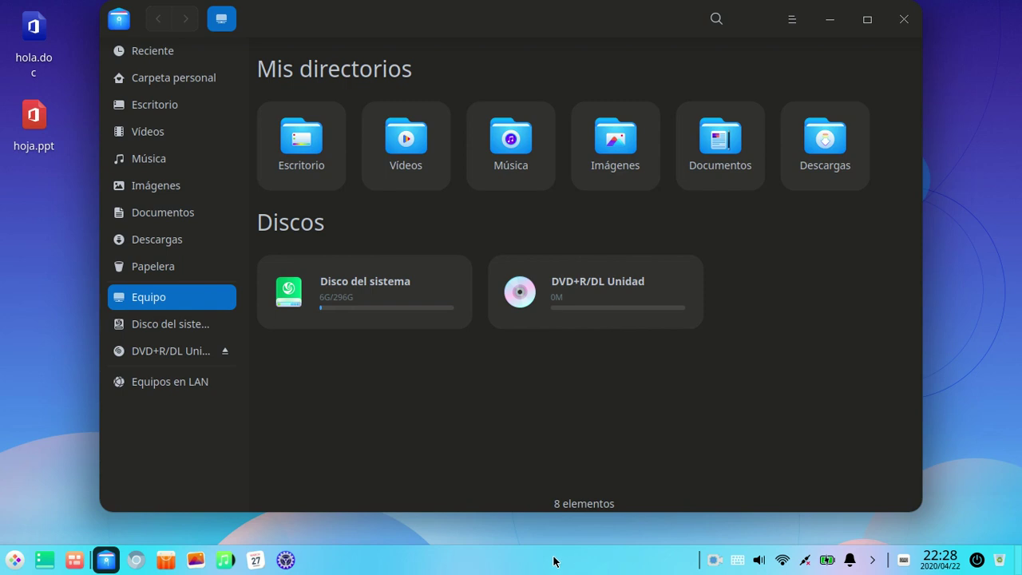
# Open the compact launcher menu and close it again, repeating this a few times
pyautogui.click(15, 561)
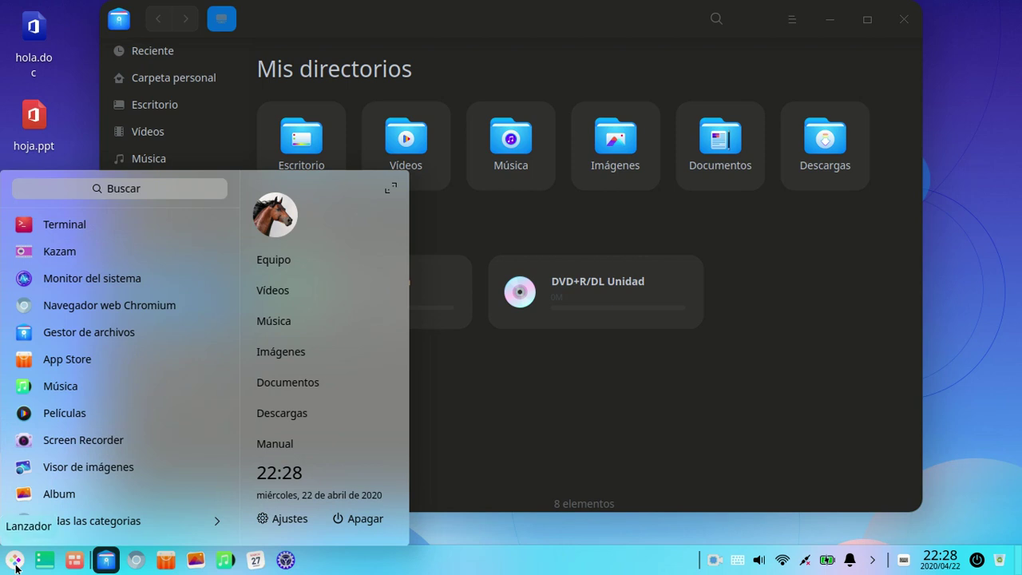
pyautogui.click(14, 562)
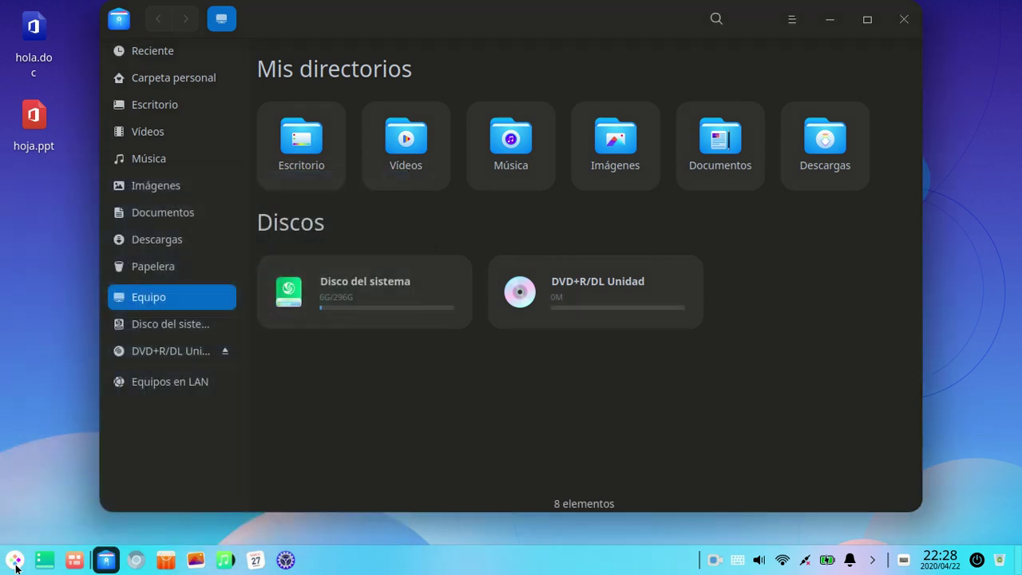
pyautogui.click(15, 562)
pyautogui.click(15, 561)
pyautogui.click(14, 562)
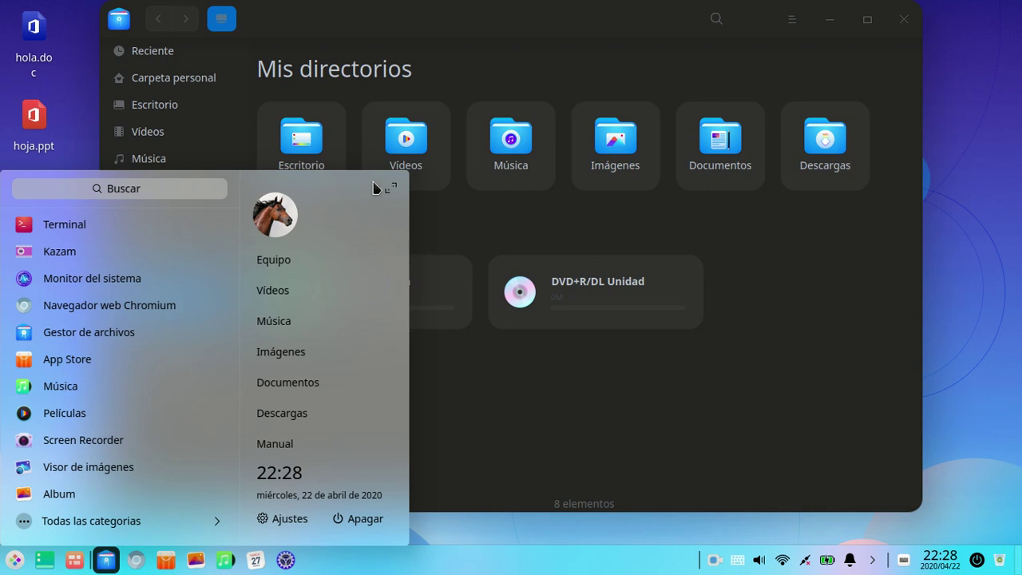
pyautogui.click(405, 556)
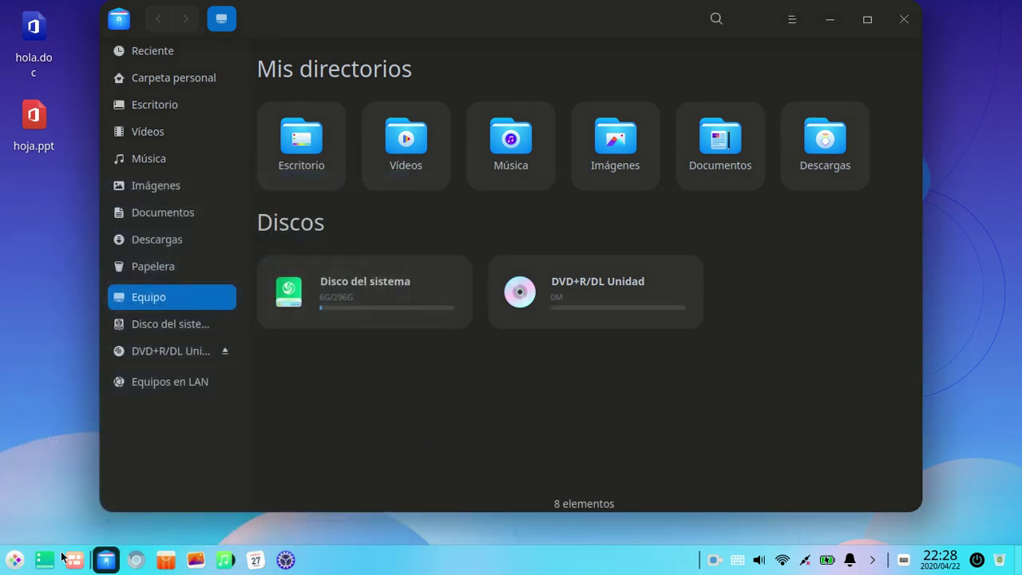
# Open the launcher, switch it to full-screen view and look through its application grid
pyautogui.click(14, 560)
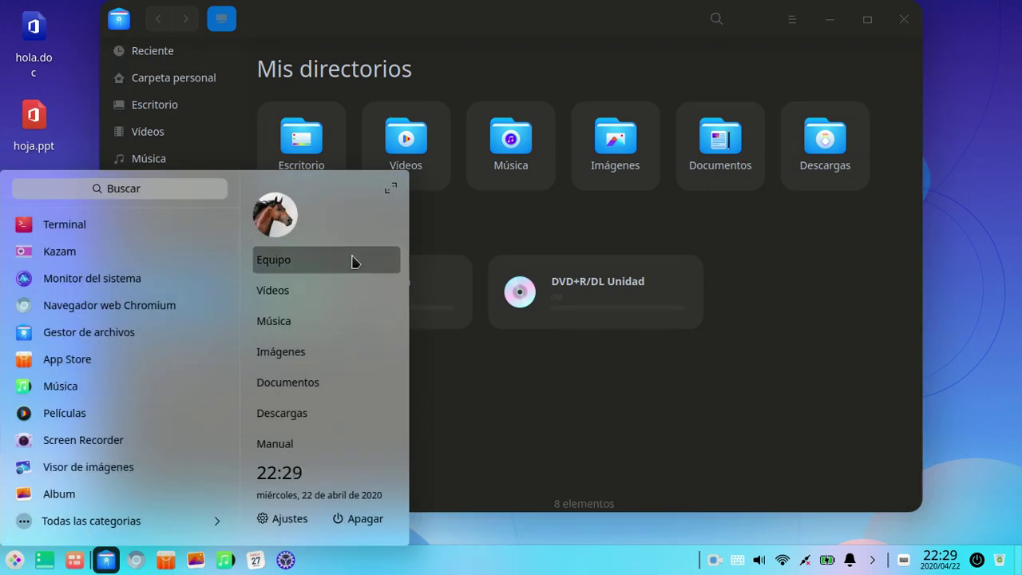
pyautogui.click(389, 186)
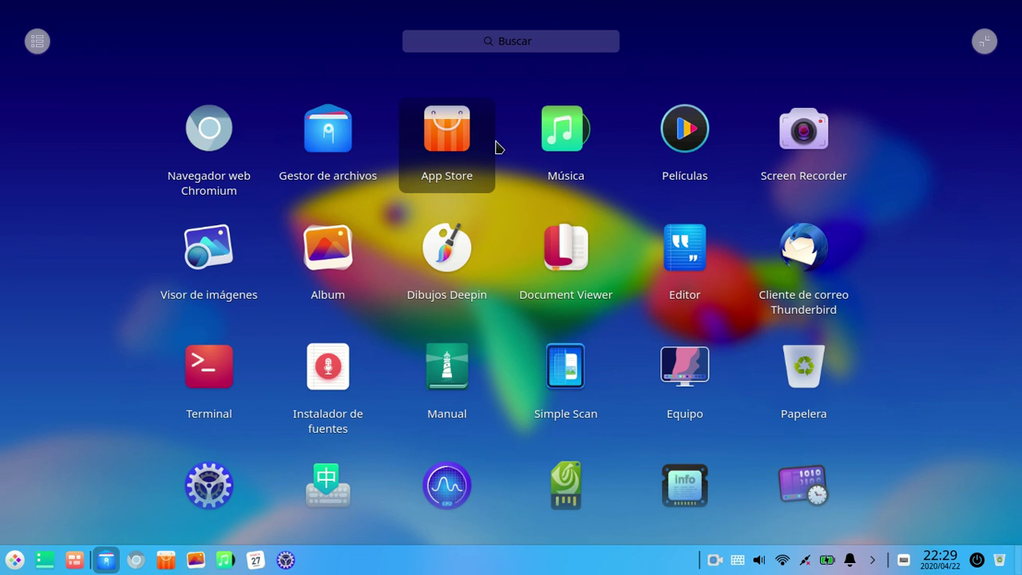
pyautogui.scroll(-4, 549, 208)
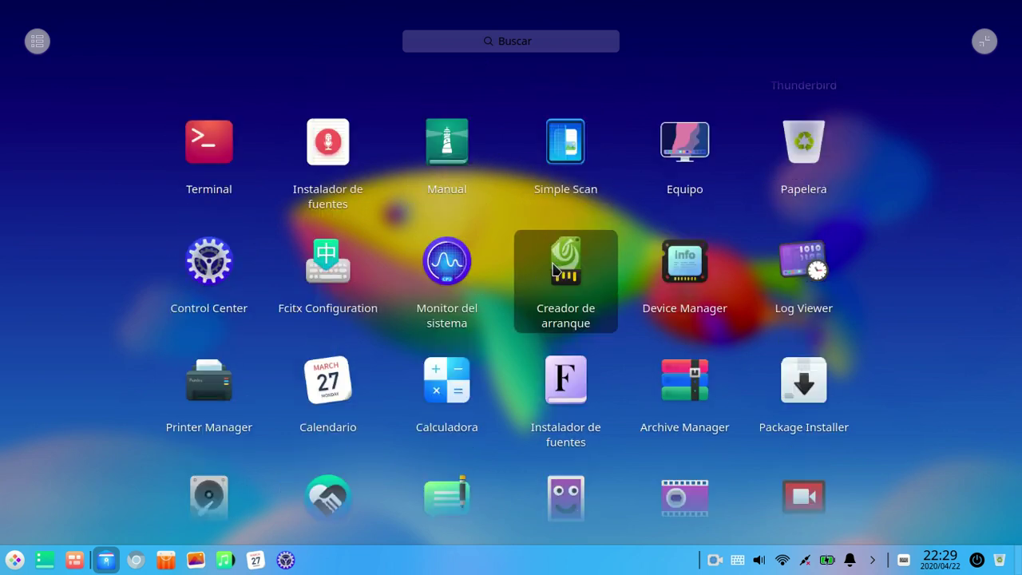
pyautogui.scroll(4, 553, 269)
# Search the full-screen launcher for "monit" and clear the search
pyautogui.click(507, 40)
pyautogui.write('monit')
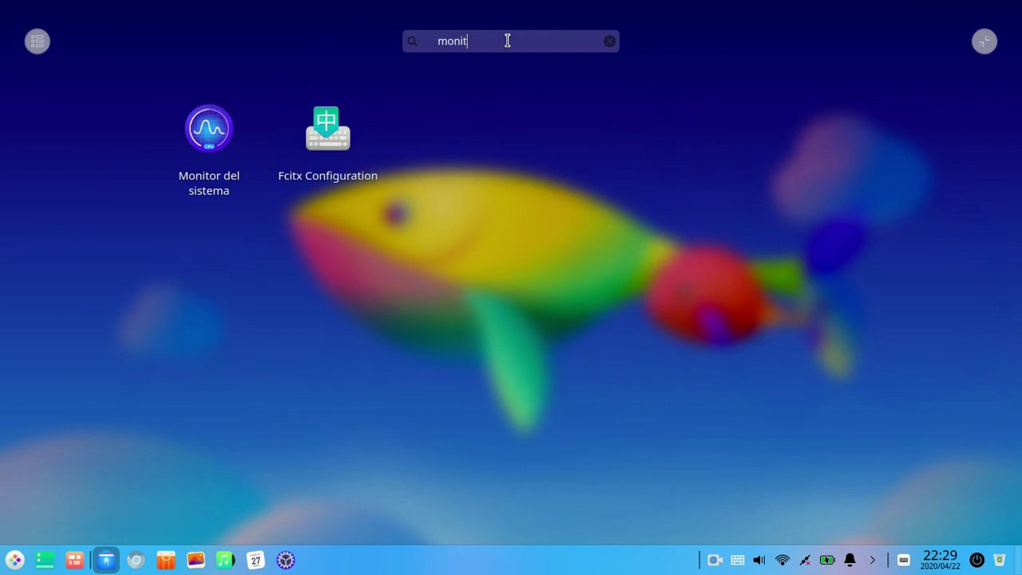
pyautogui.press('BackSpace')
pyautogui.press('BackSpace')
pyautogui.press('BackSpace')
pyautogui.press('BackSpace')
pyautogui.press('BackSpace')
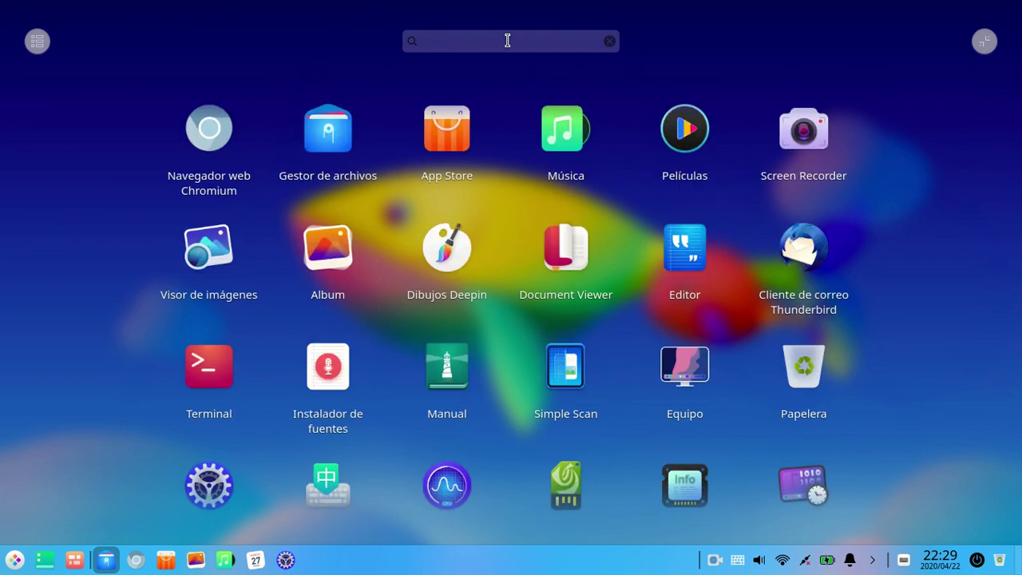
# Search the launcher for "chr", and replace that search with "kazam"
pyautogui.write('chr')
pyautogui.press('BackSpace')
pyautogui.press('BackSpace')
pyautogui.press('BackSpace')
pyautogui.write('kazam')
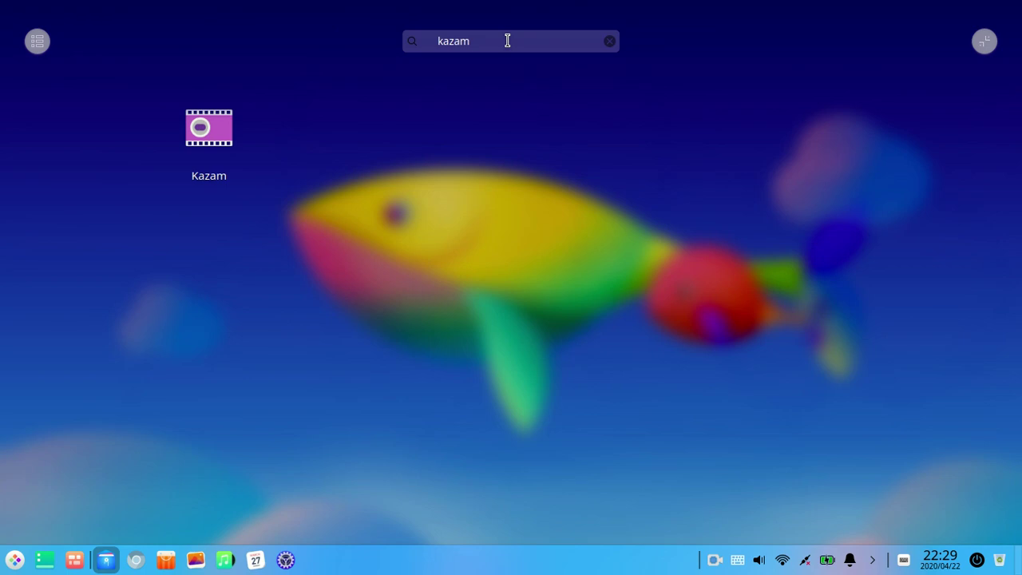
# Show the launcher's applications by category and visit Gráficos, Sistema, Vídeo, Música and Internet
pyautogui.click(37, 44)
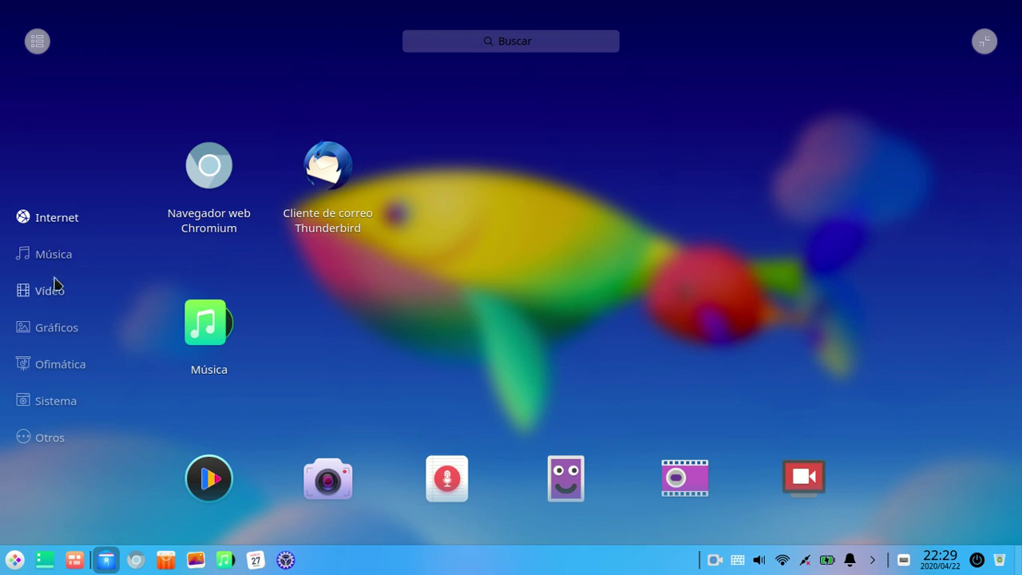
pyautogui.click(44, 339)
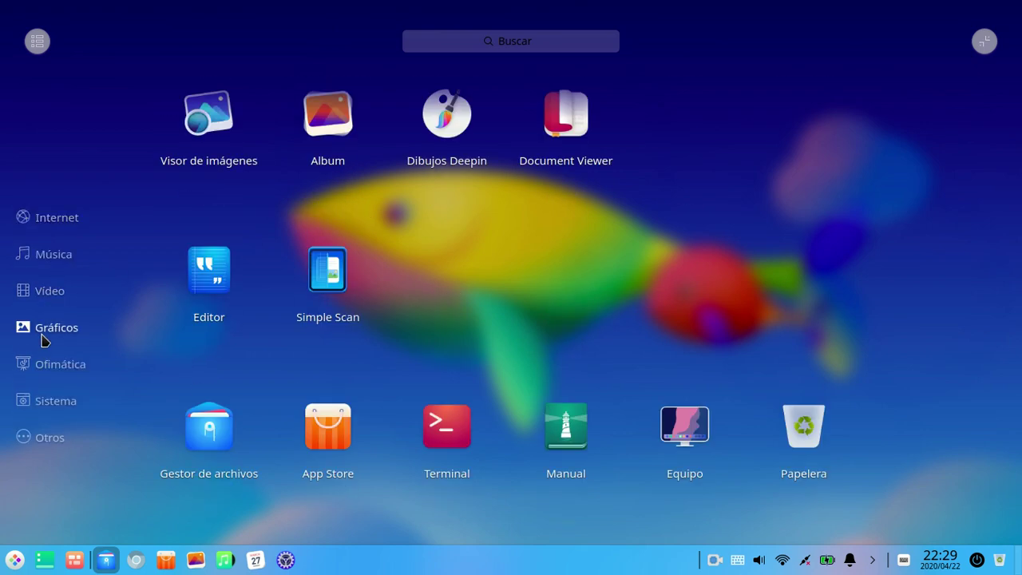
pyautogui.click(46, 408)
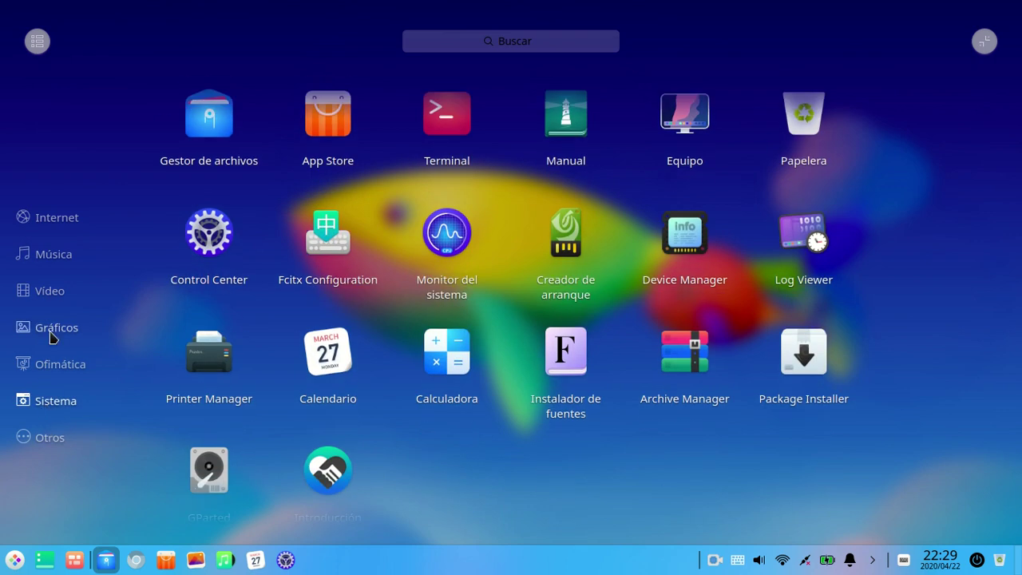
pyautogui.click(49, 287)
pyautogui.click(55, 248)
pyautogui.click(54, 223)
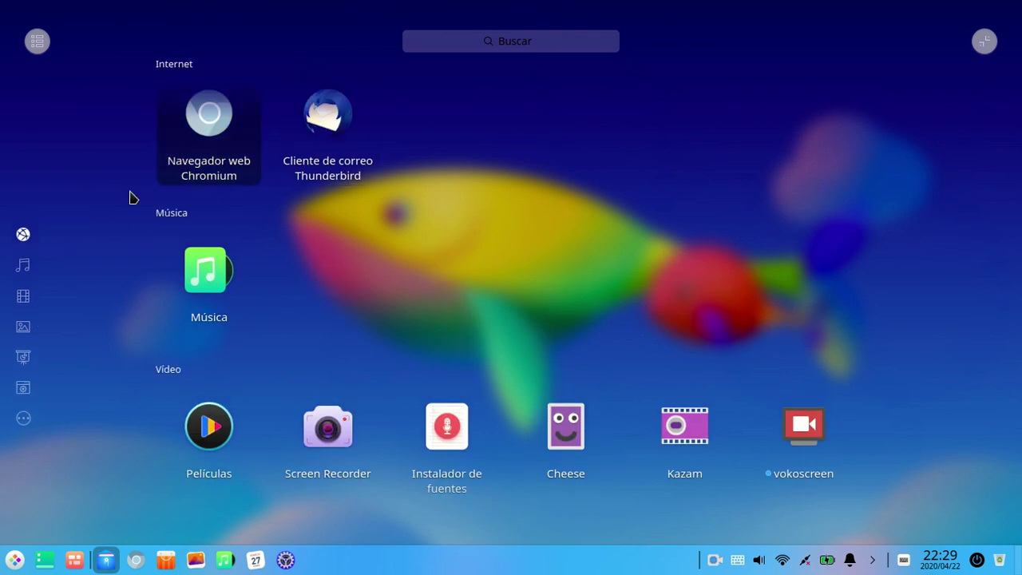
# Close and reopen the launcher several times while it is in category view
pyautogui.moveTo(8, 296)
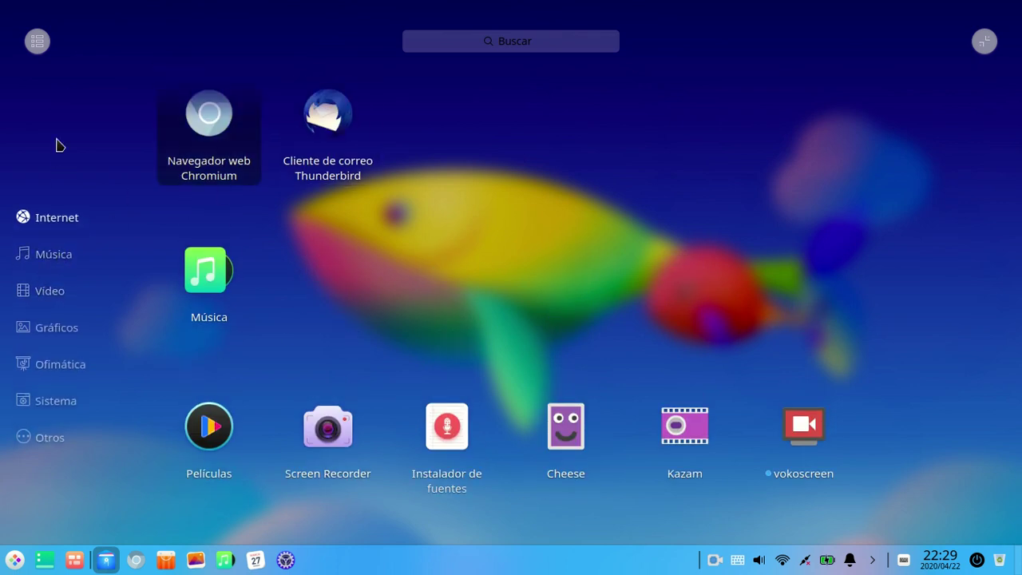
pyautogui.press('super')
pyautogui.press('super')
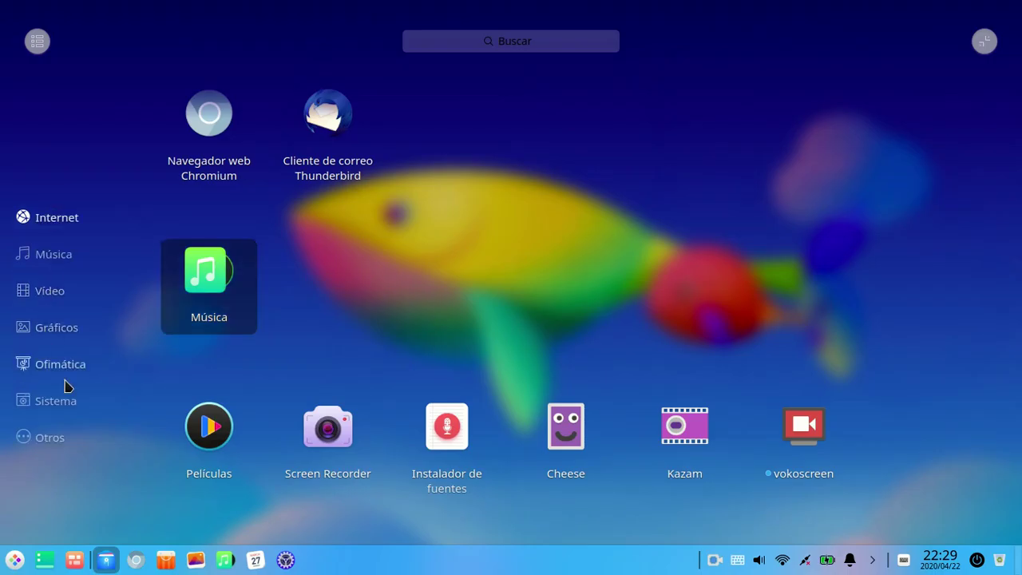
pyautogui.click(95, 339)
pyautogui.press('super')
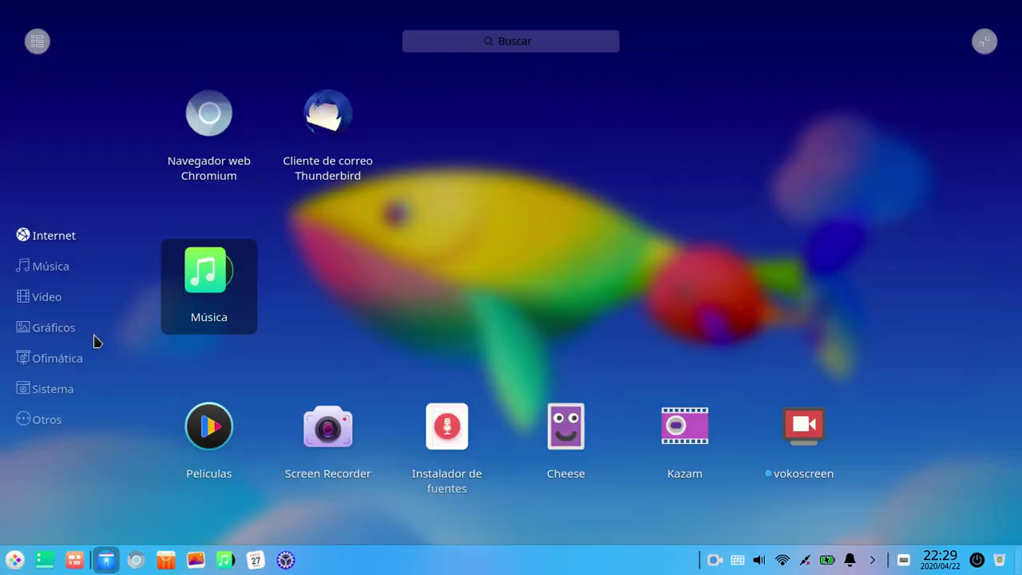
pyautogui.click(15, 559)
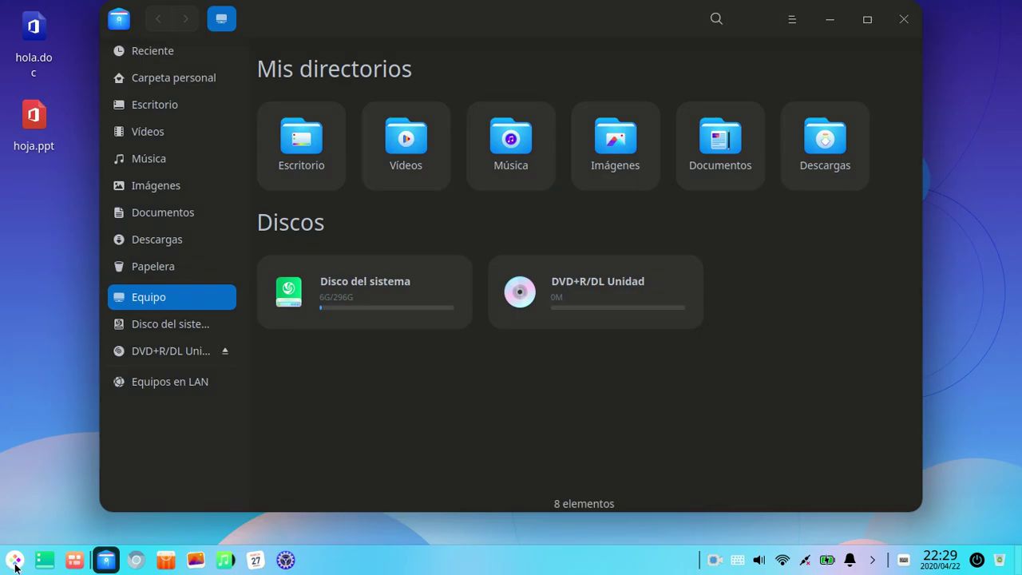
pyautogui.click(15, 559)
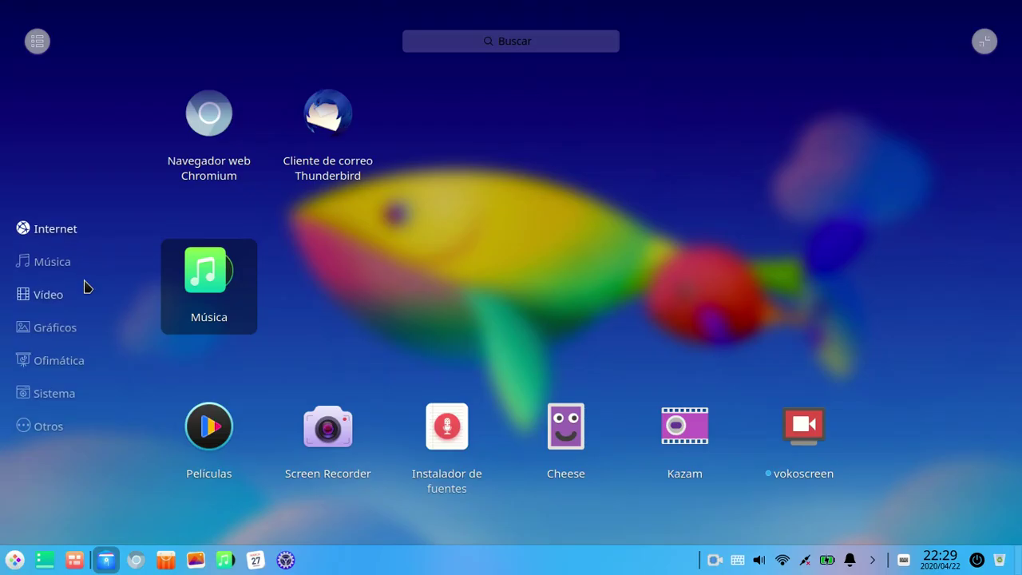
# Return the launcher to the uncategorized grid, toggle it to compact and back to full screen, and close it
pyautogui.click(42, 48)
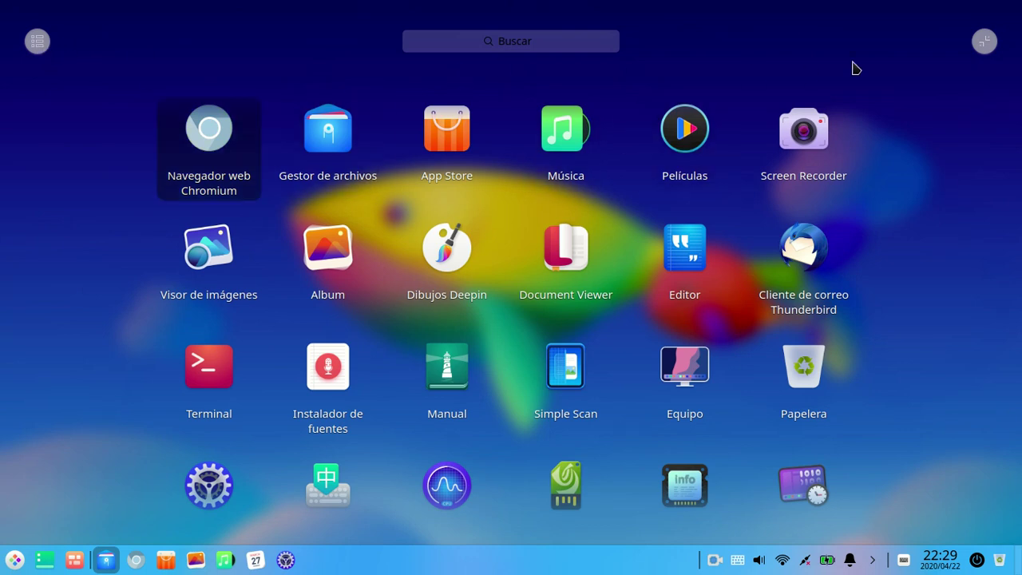
pyautogui.click(987, 48)
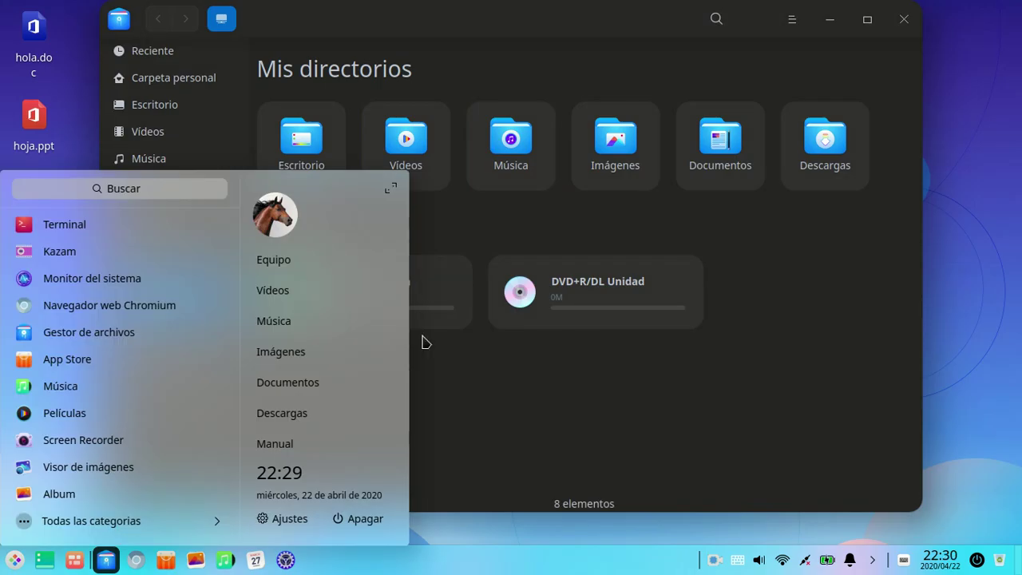
pyautogui.click(390, 189)
pyautogui.click(501, 375)
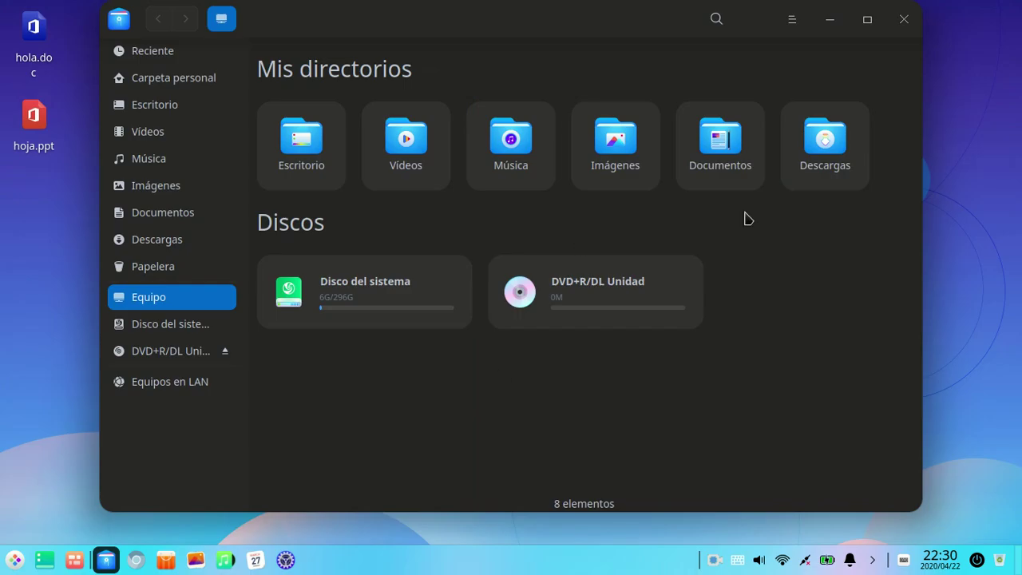
# Minimize the file manager window, and open and close the full-screen launcher over the empty desktop
pyautogui.click(829, 19)
pyautogui.press('super')
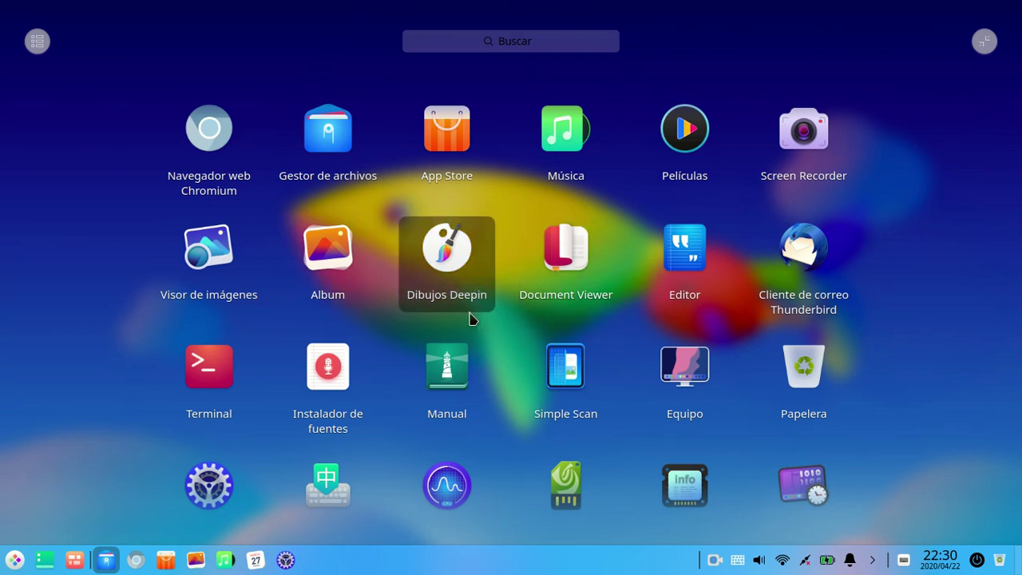
pyautogui.click(548, 345)
# Set the dock's mode to Modo elegante and adjust the dock's height, shrinking it and enlarging it slightly
pyautogui.rightClick(362, 572)
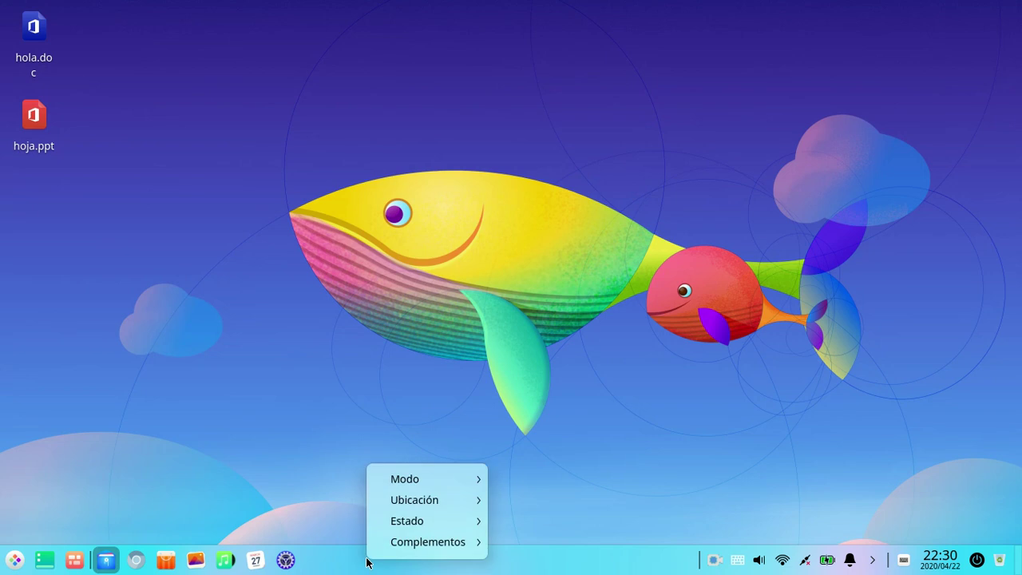
pyautogui.moveTo(421, 478)
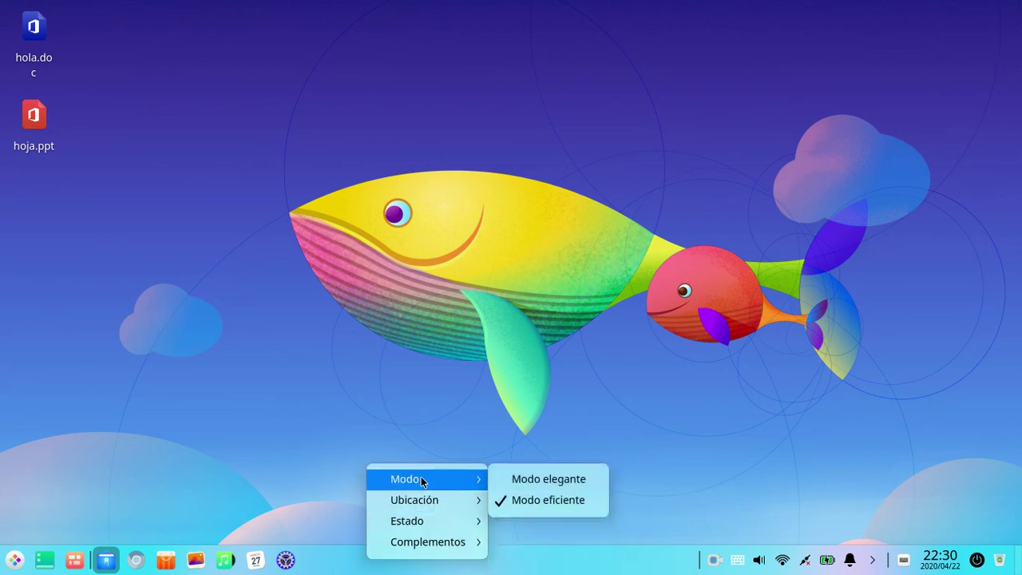
pyautogui.click(524, 478)
pyautogui.moveTo(443, 520); pyautogui.dragTo(443, 532)
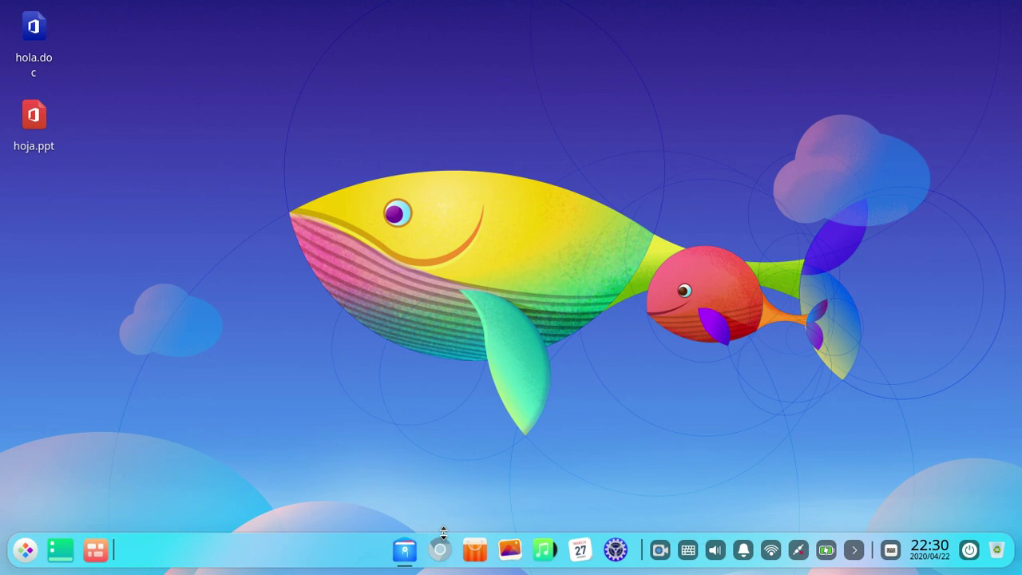
pyautogui.moveTo(443, 531)
pyautogui.mouseDown()
pyautogui.moveTo(447, 471)
pyautogui.moveTo(465, 555)
pyautogui.moveTo(459, 526)
pyautogui.mouseUp()
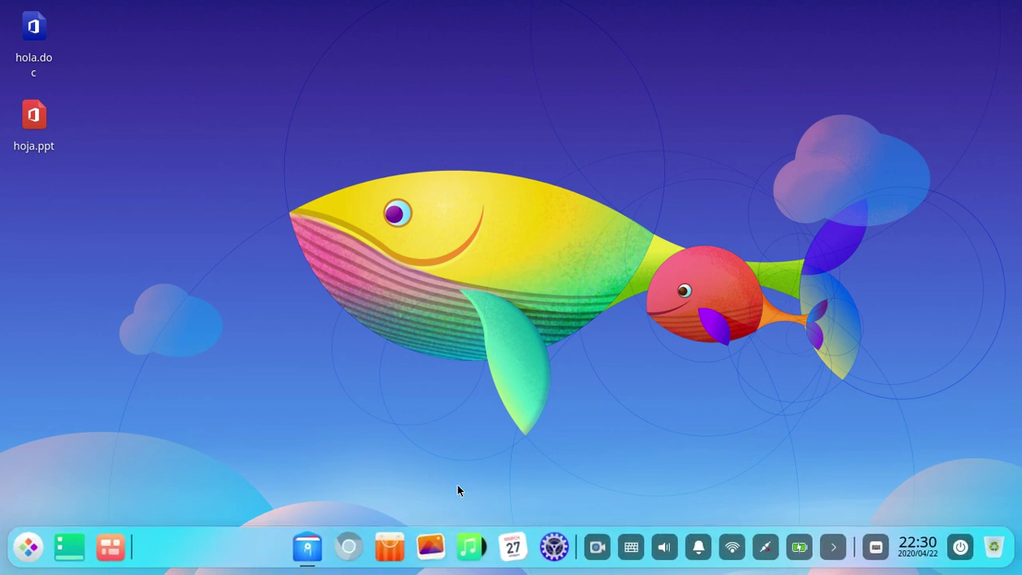
# Test the dock with the file manager window maximized, minimized and restored, and close the window
pyautogui.click(307, 547)
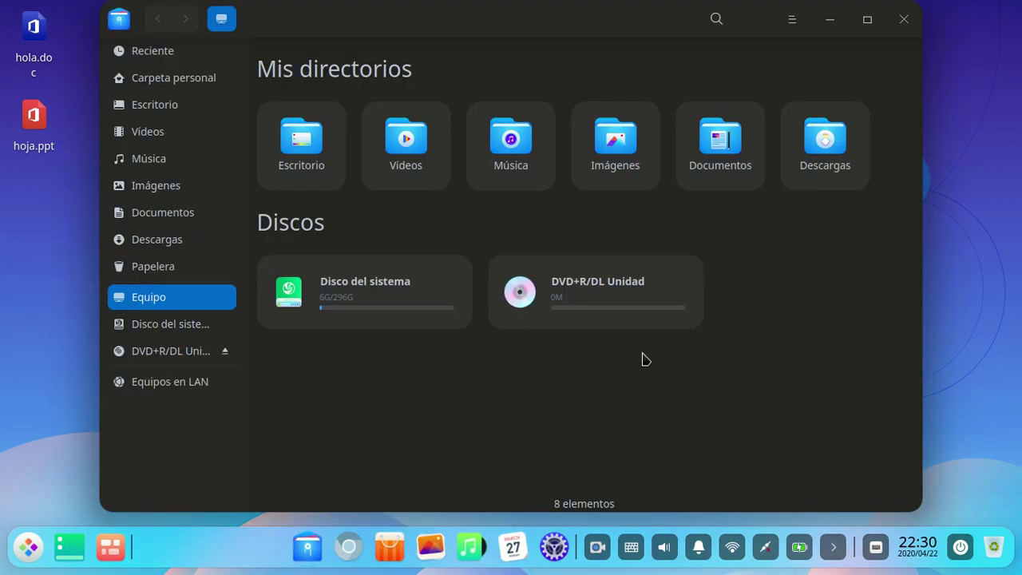
pyautogui.click(867, 19)
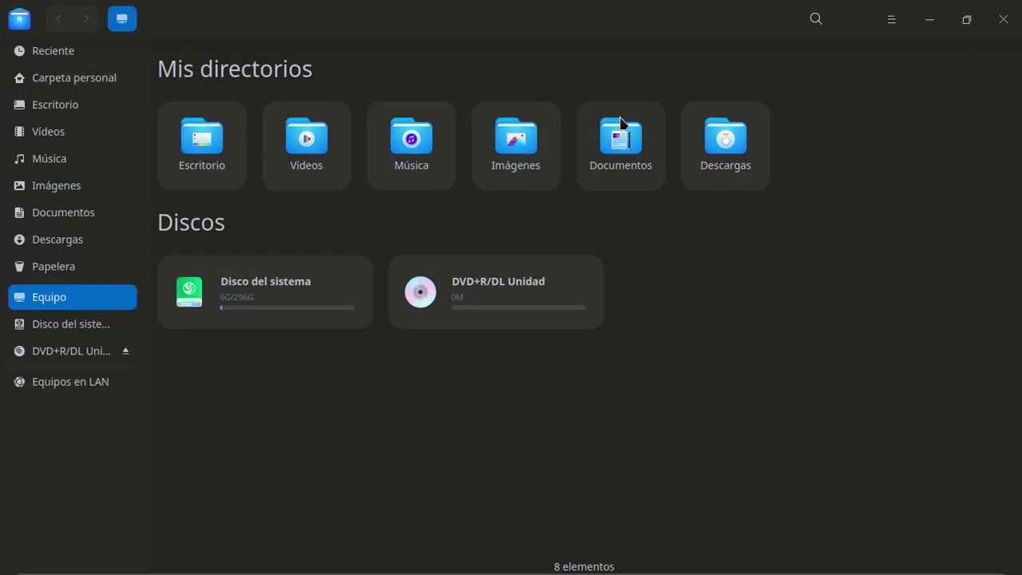
pyautogui.click(933, 26)
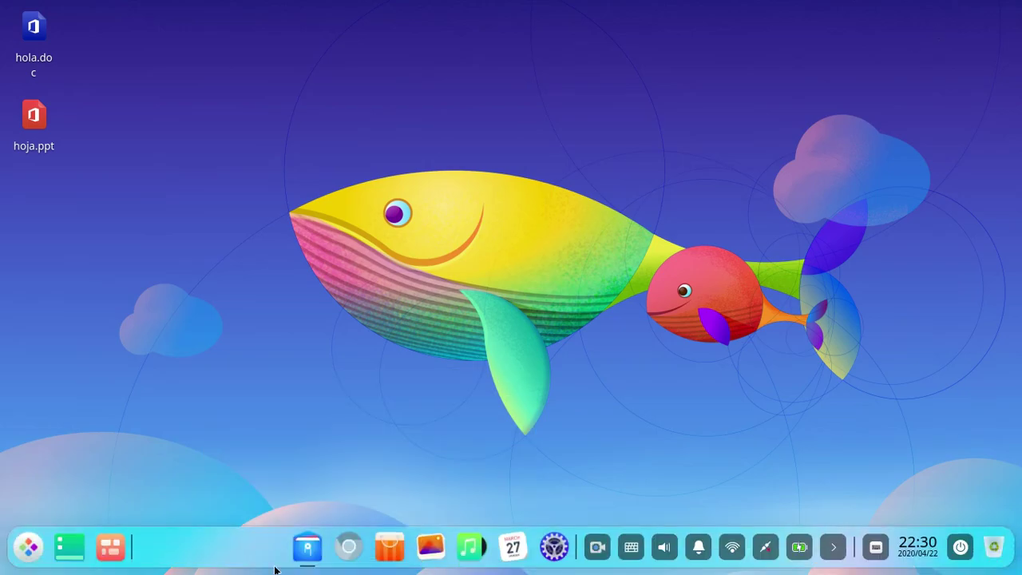
pyautogui.click(308, 549)
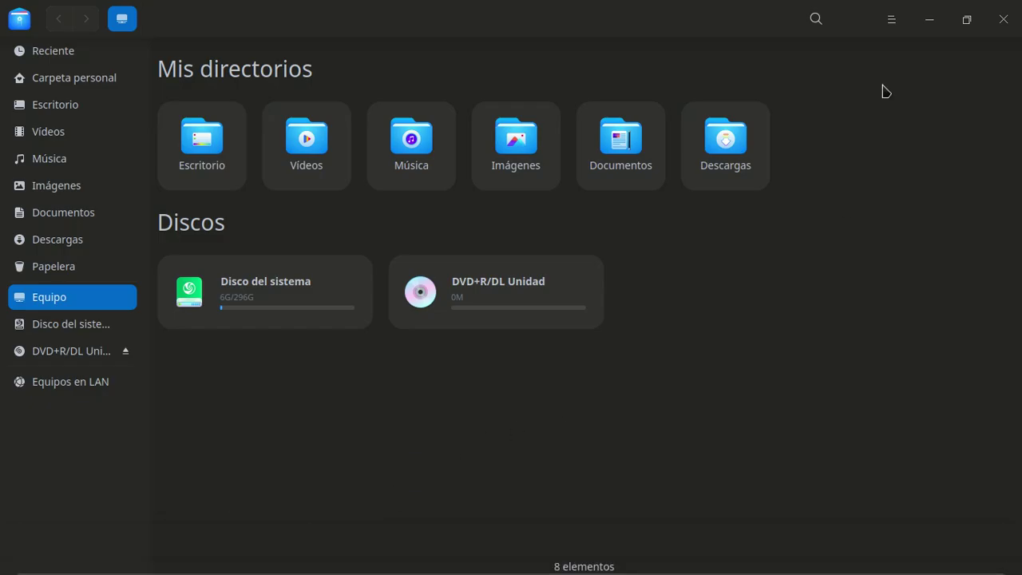
pyautogui.click(968, 20)
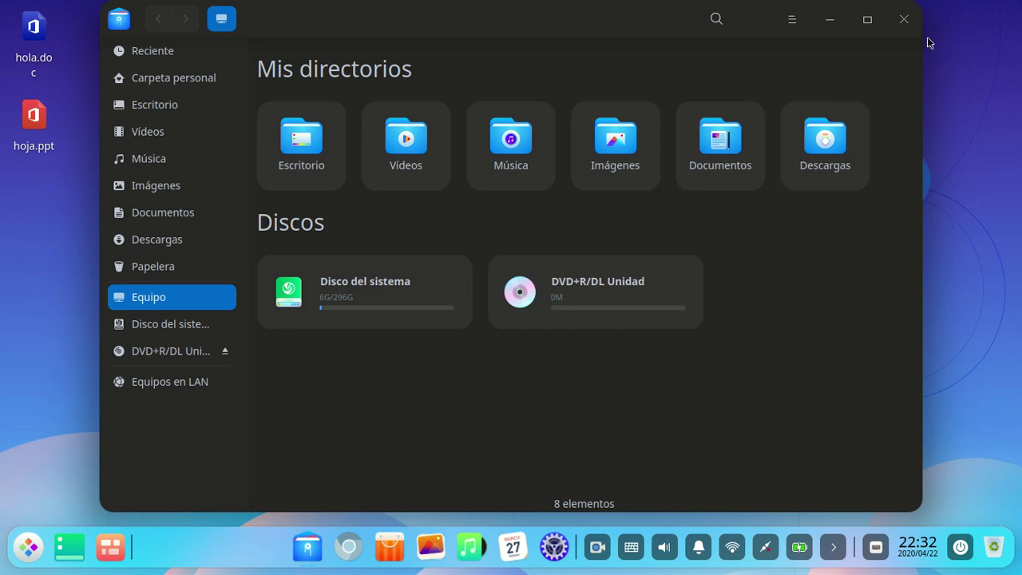
pyautogui.click(907, 20)
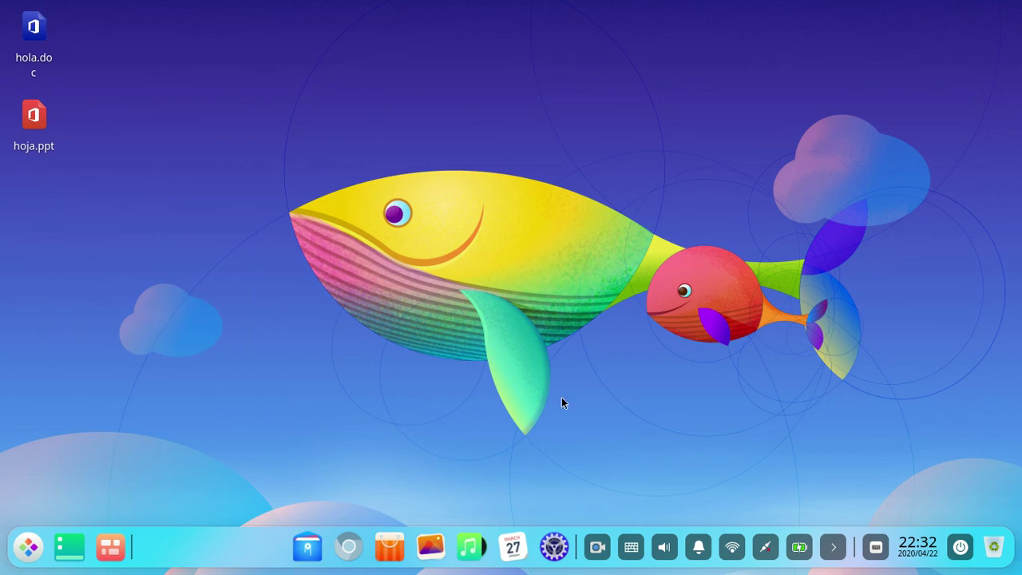
# Open the control center, reposition its window, and test maximizing and restoring it, leaving it maximized
pyautogui.click(543, 551)
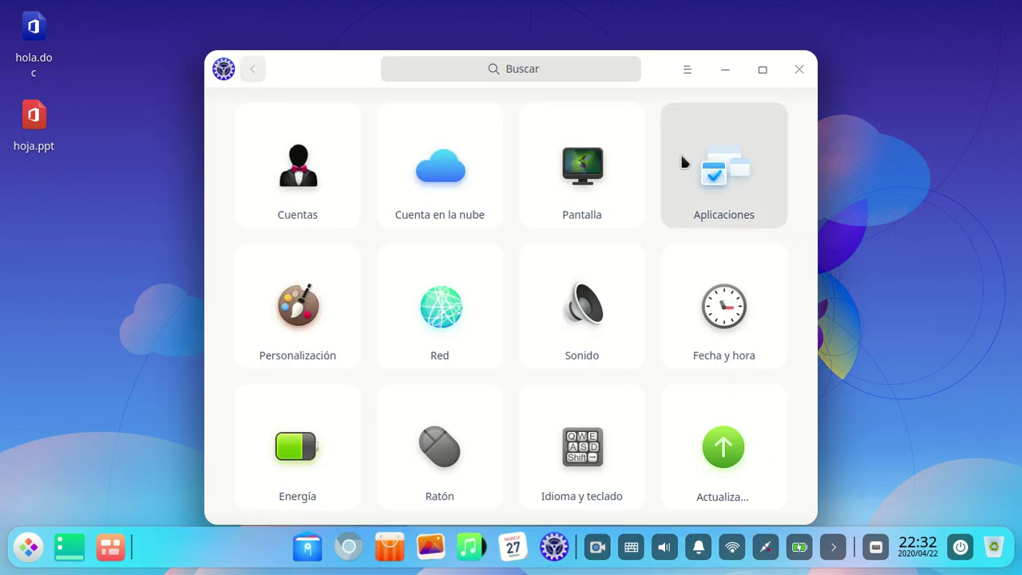
pyautogui.moveTo(653, 70); pyautogui.dragTo(656, 53)
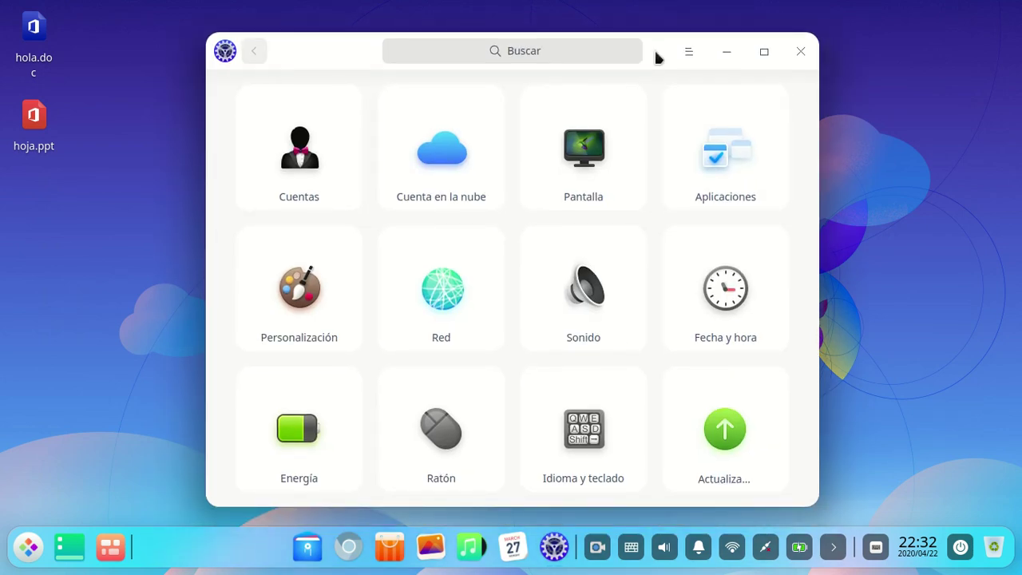
pyautogui.click(764, 51)
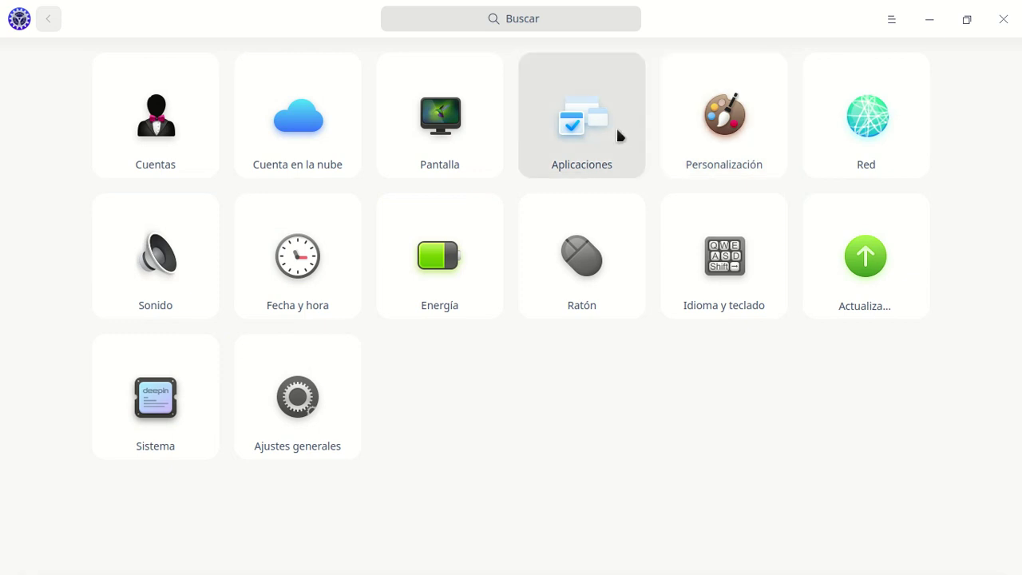
pyautogui.click(967, 19)
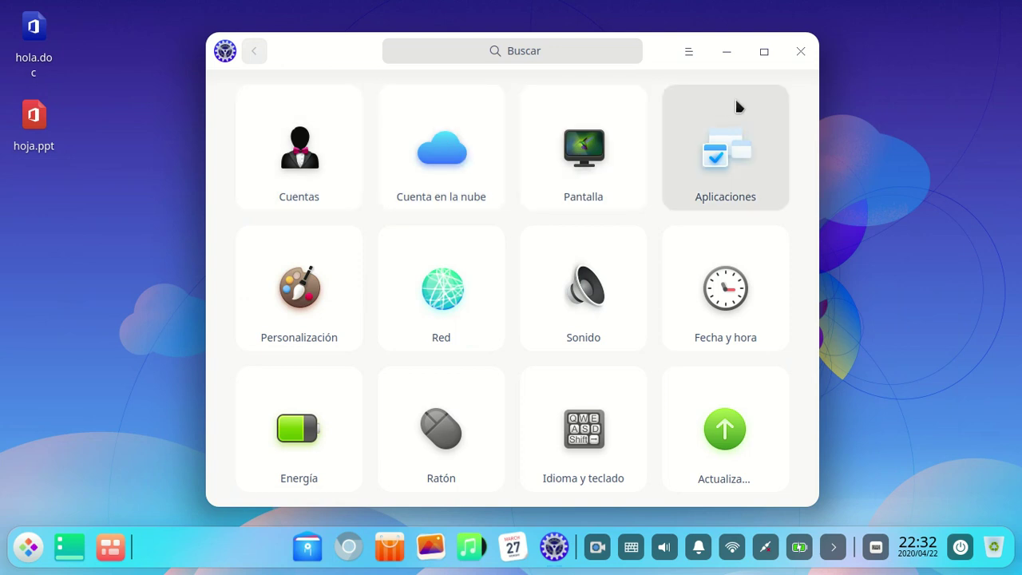
pyautogui.click(758, 55)
# Set the control center's own theme to Tema claro, then view its theme choices again and dismiss them
pyautogui.click(890, 21)
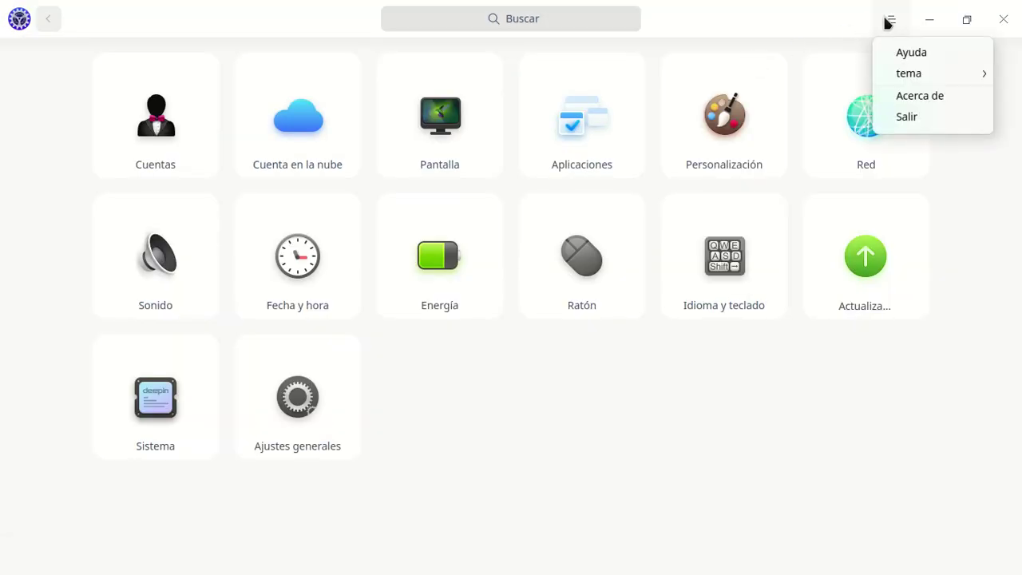
pyautogui.moveTo(901, 78)
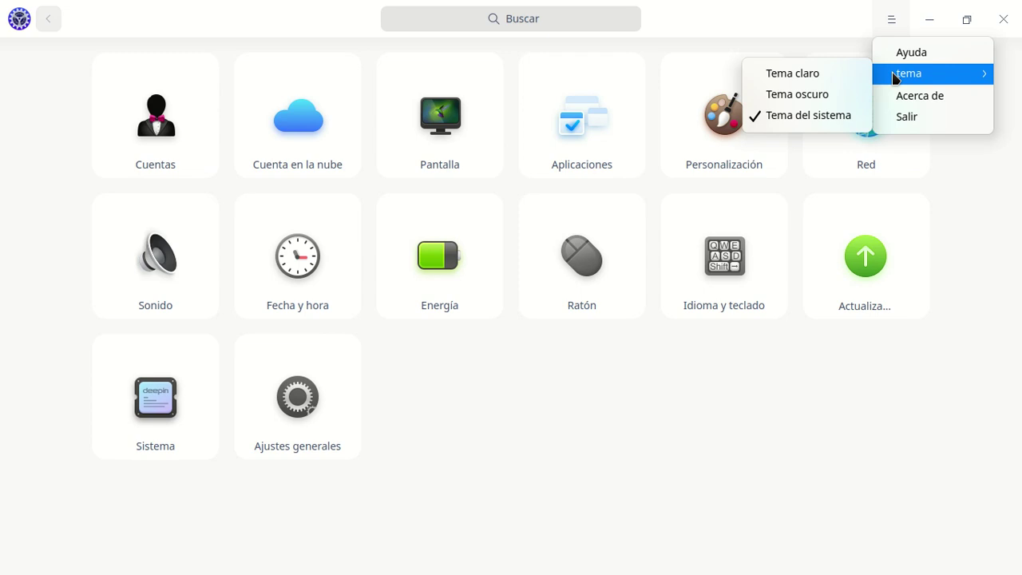
pyautogui.click(840, 73)
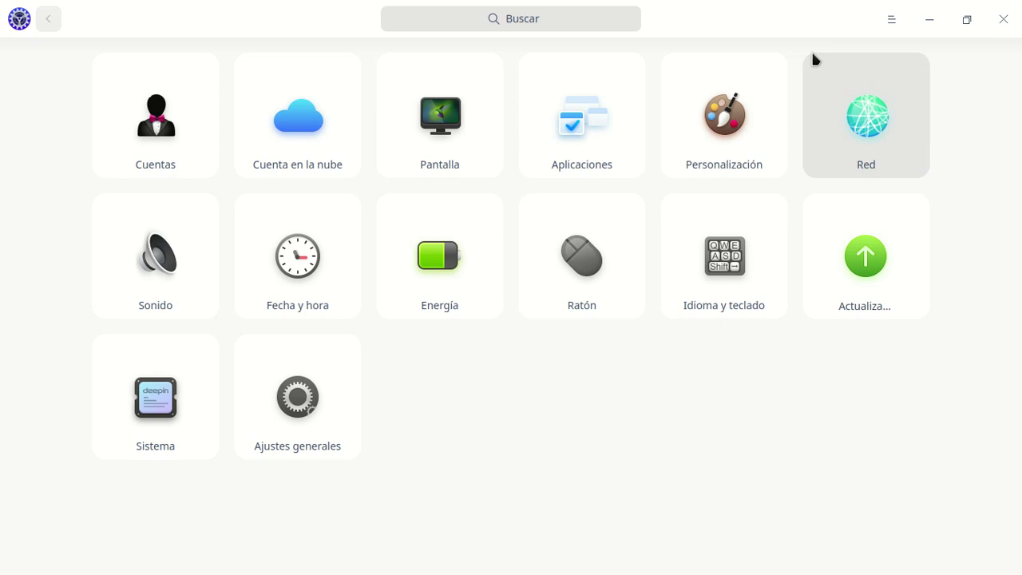
pyautogui.click(892, 20)
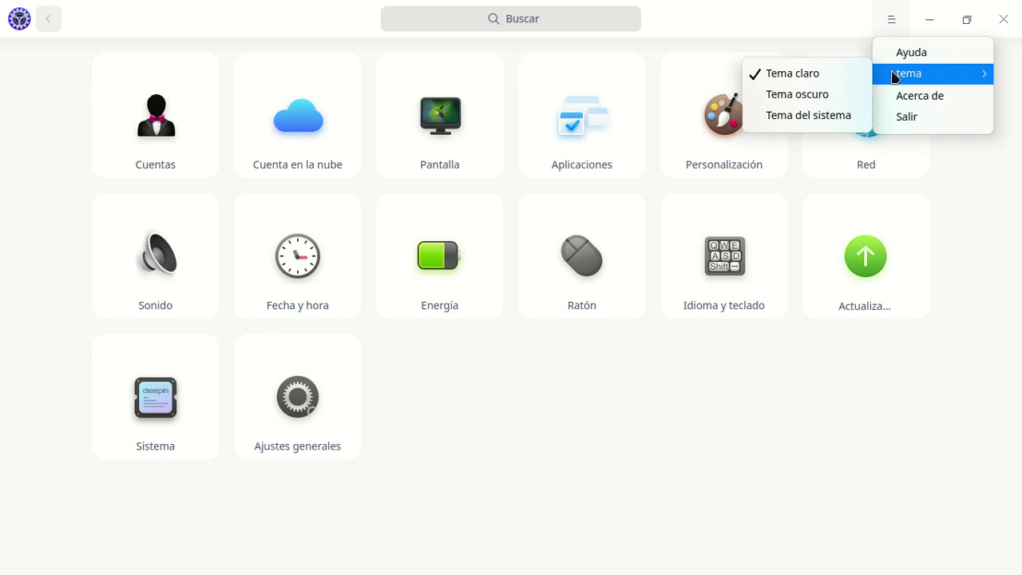
pyautogui.moveTo(931, 75)
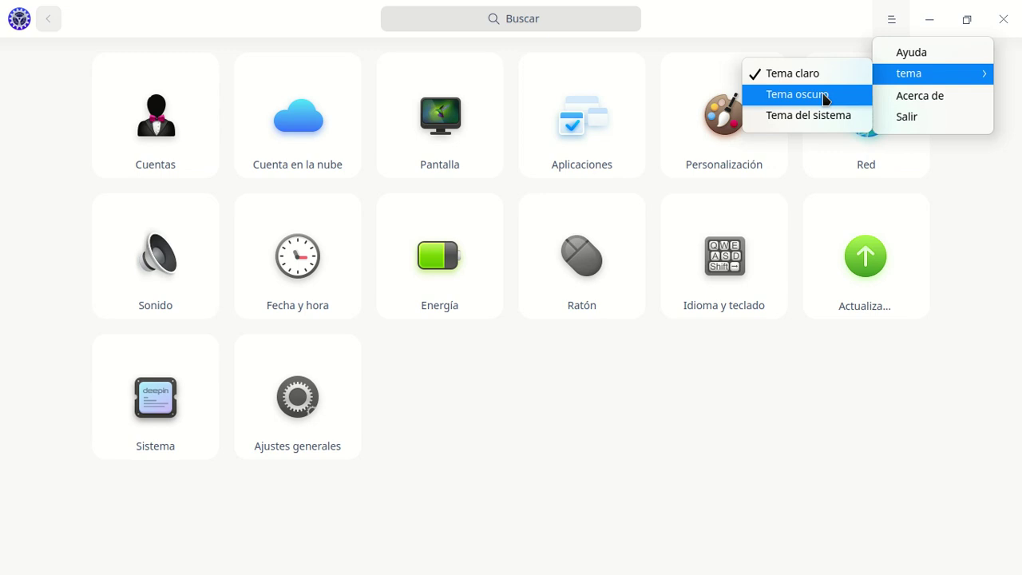
pyautogui.click(796, 25)
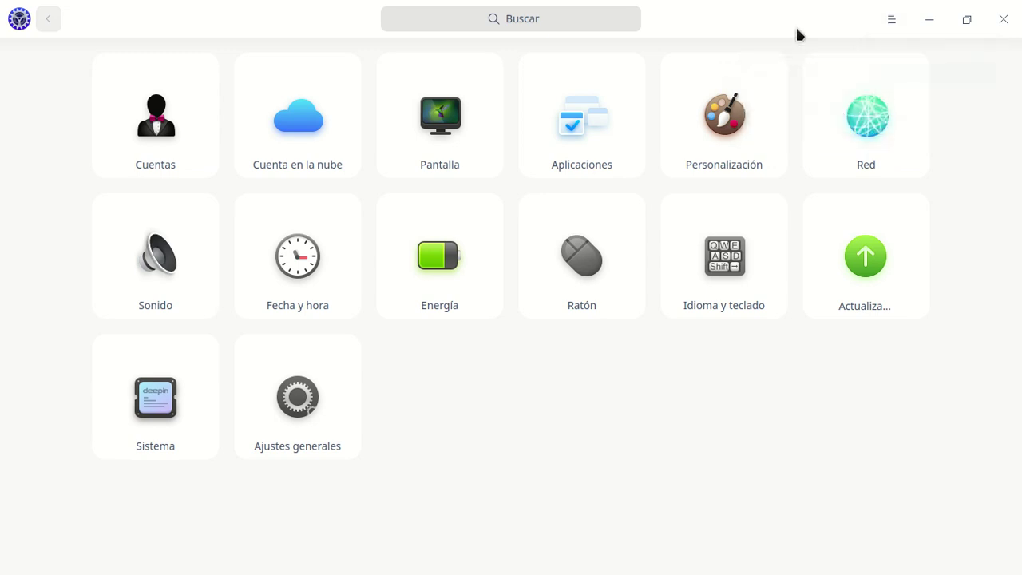
# Look through the Cuentas, Cuenta en la nube and Pantalla sections of the control center
pyautogui.click(172, 152)
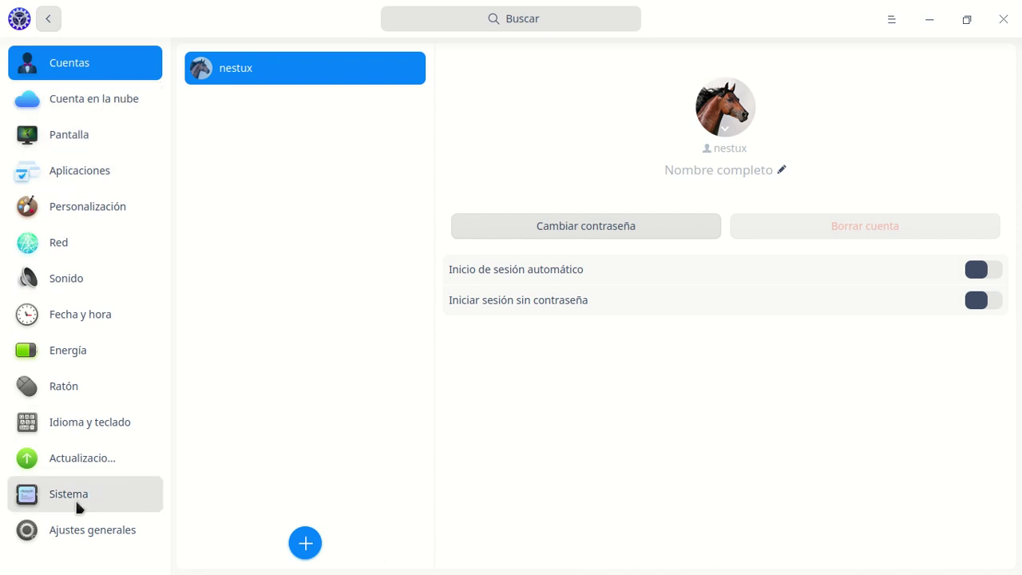
pyautogui.click(79, 96)
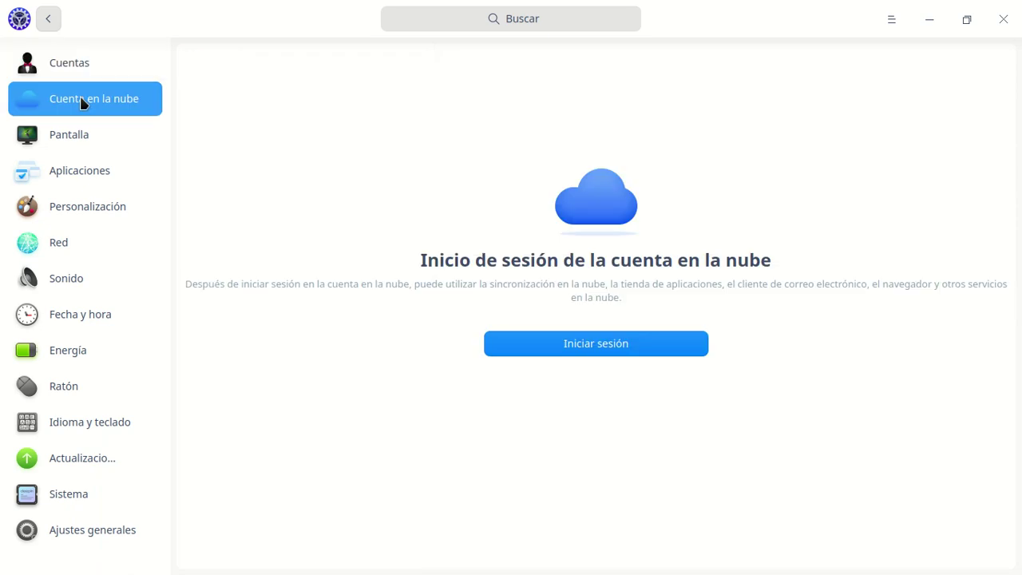
pyautogui.click(80, 135)
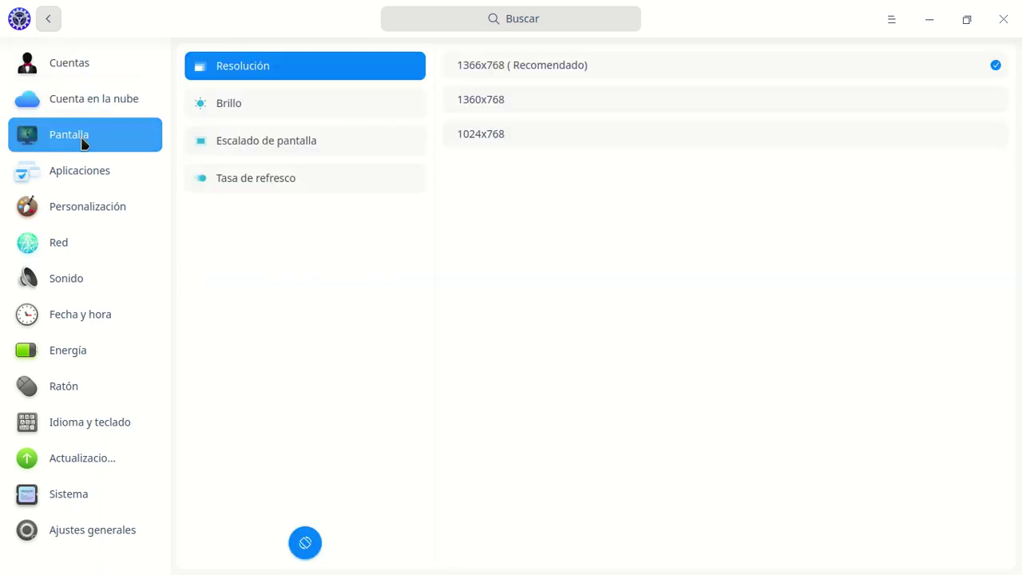
# Return to the control center overview, reopen Pantalla, and review its resolution, brightness, scaling and refresh rate settings
pyautogui.click(48, 19)
pyautogui.click(440, 119)
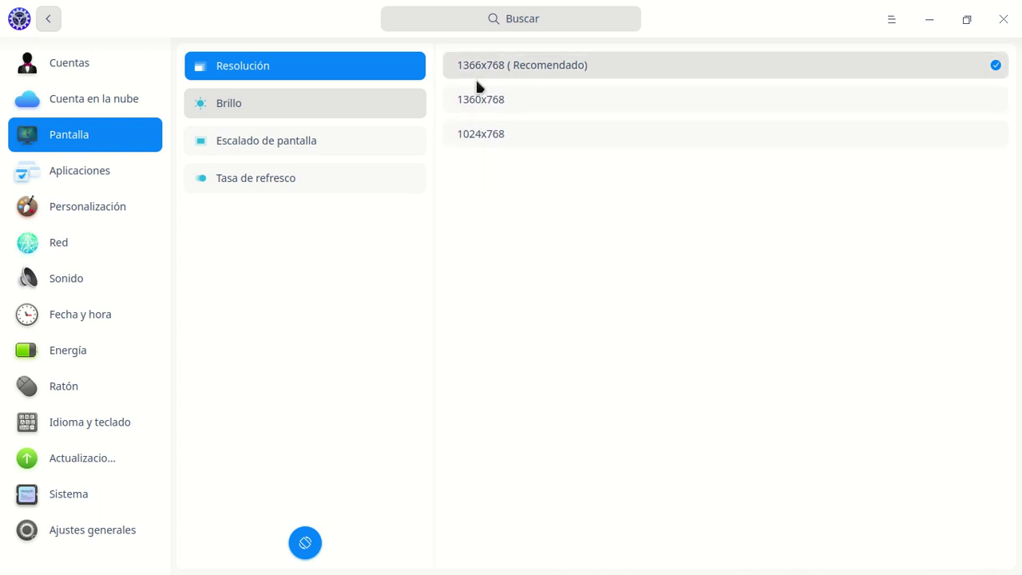
pyautogui.click(360, 107)
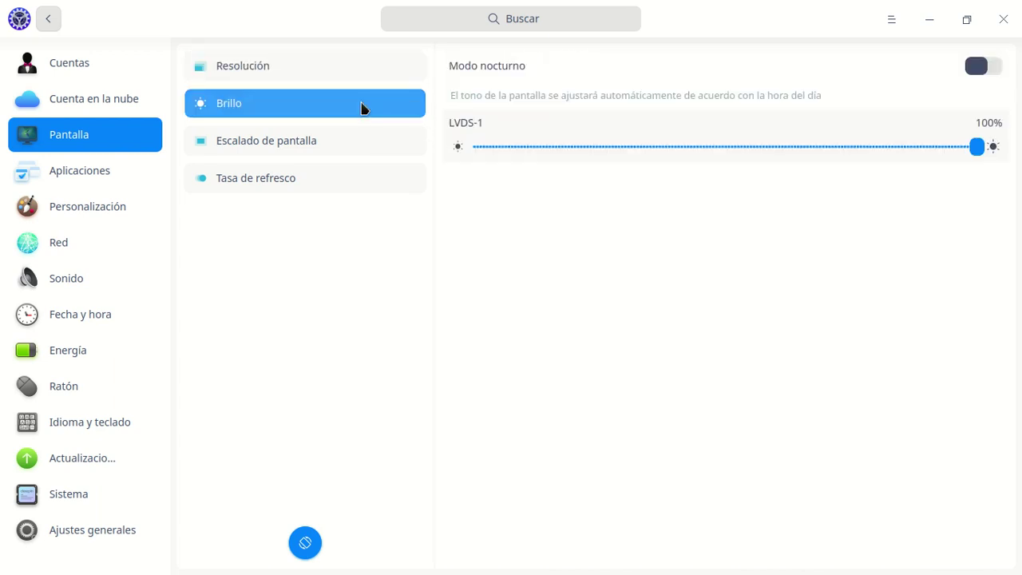
pyautogui.moveTo(976, 149)
pyautogui.mouseDown()
pyautogui.moveTo(911, 157)
pyautogui.moveTo(981, 157)
pyautogui.mouseUp()
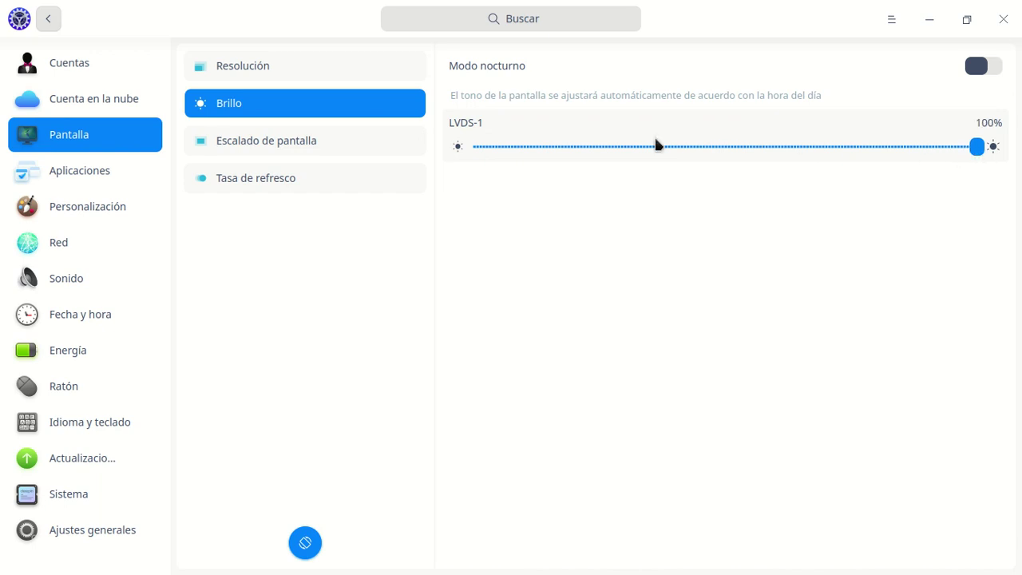
pyautogui.click(292, 146)
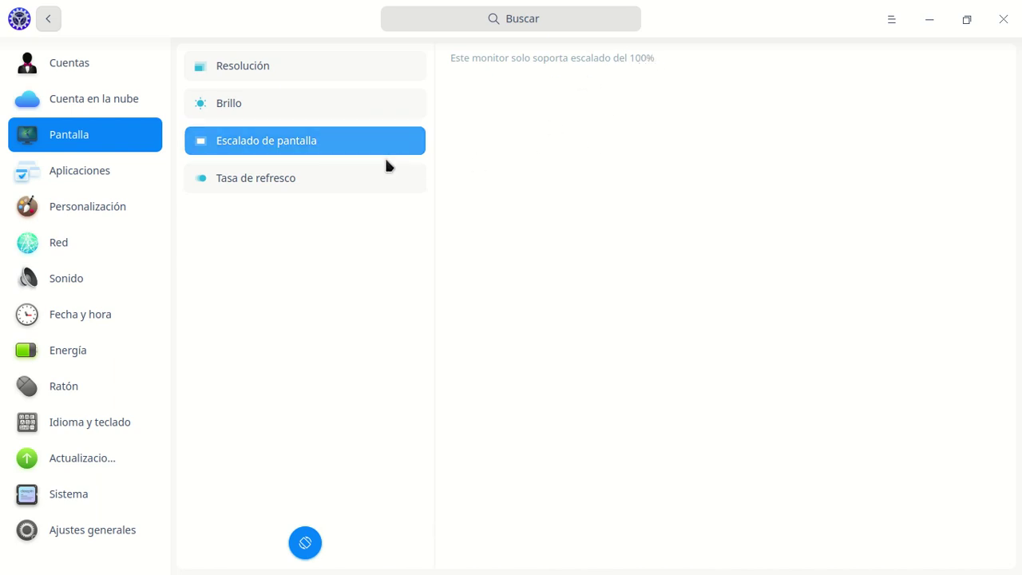
pyautogui.click(349, 178)
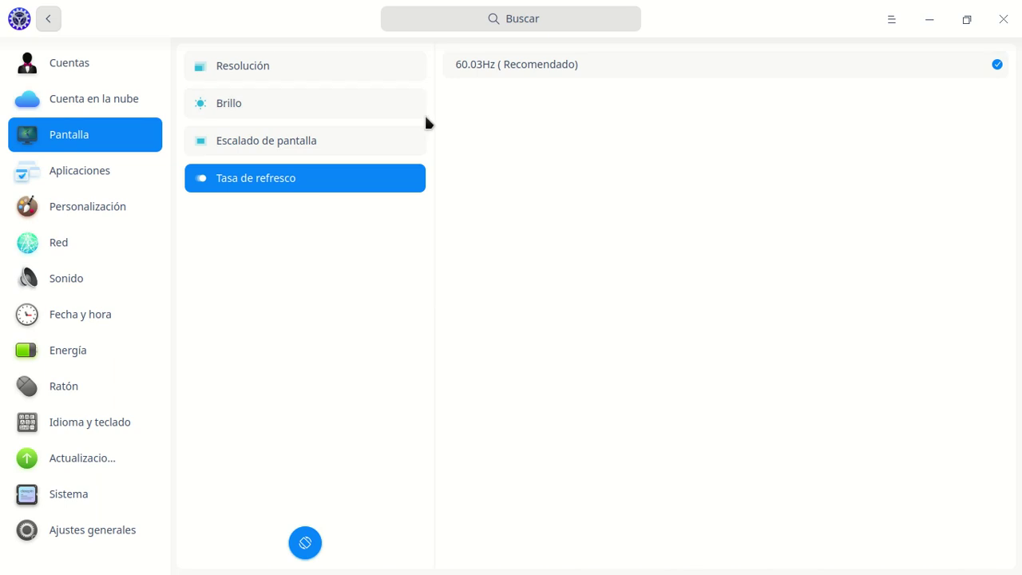
# Review the default applications in Aplicaciones for music, video, images and terminal
pyautogui.click(79, 177)
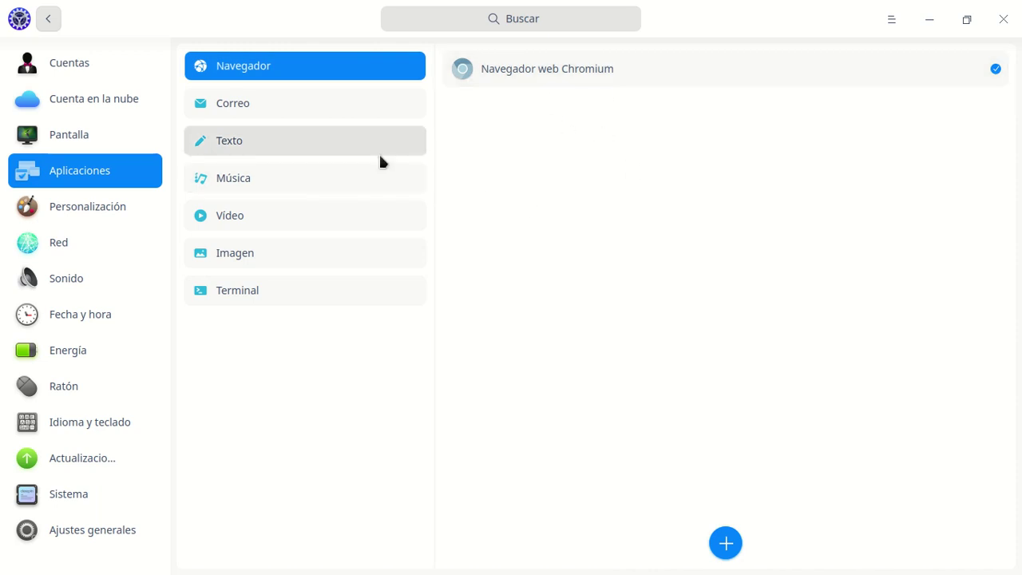
pyautogui.click(264, 175)
pyautogui.click(266, 217)
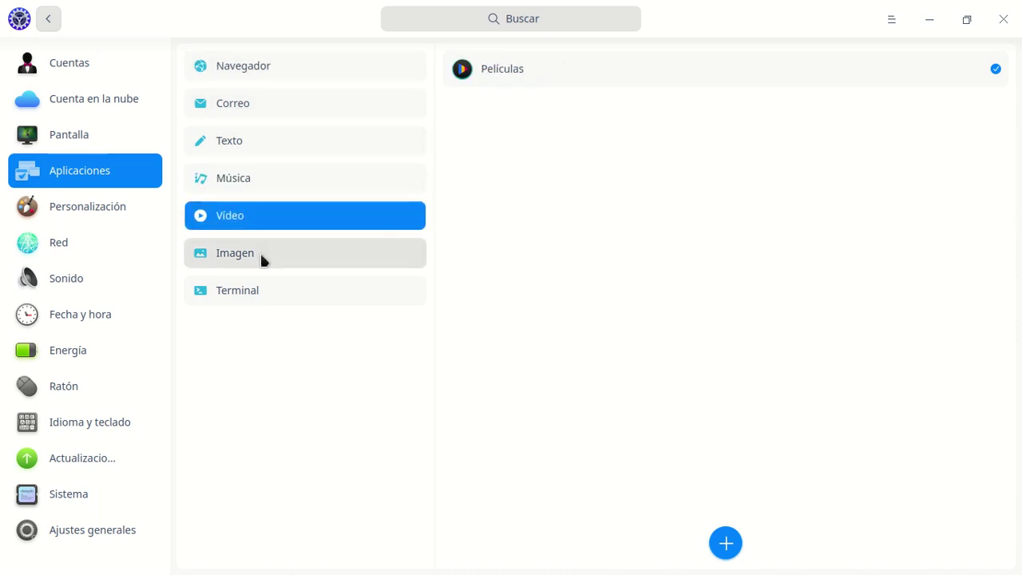
pyautogui.click(266, 260)
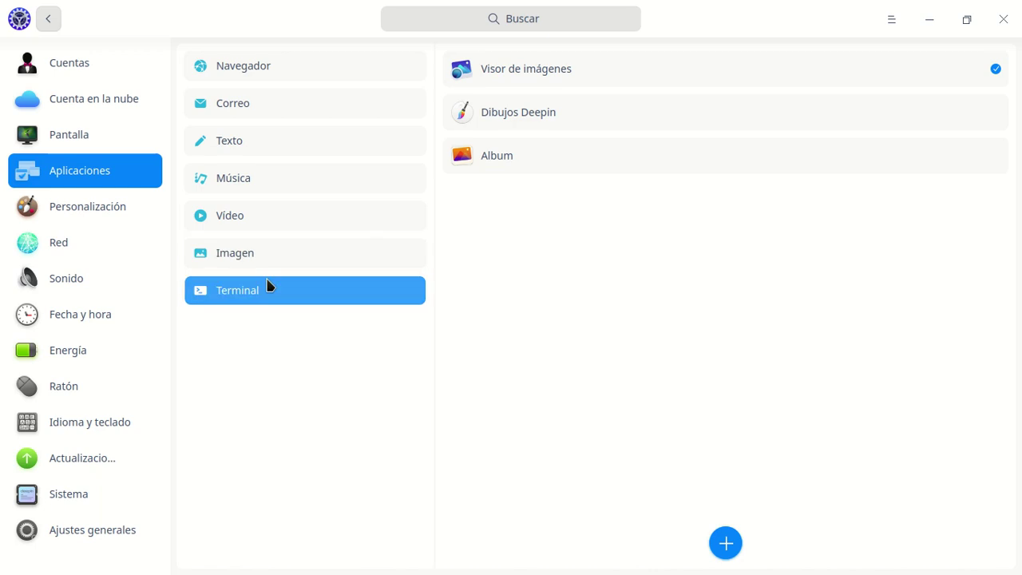
pyautogui.click(269, 286)
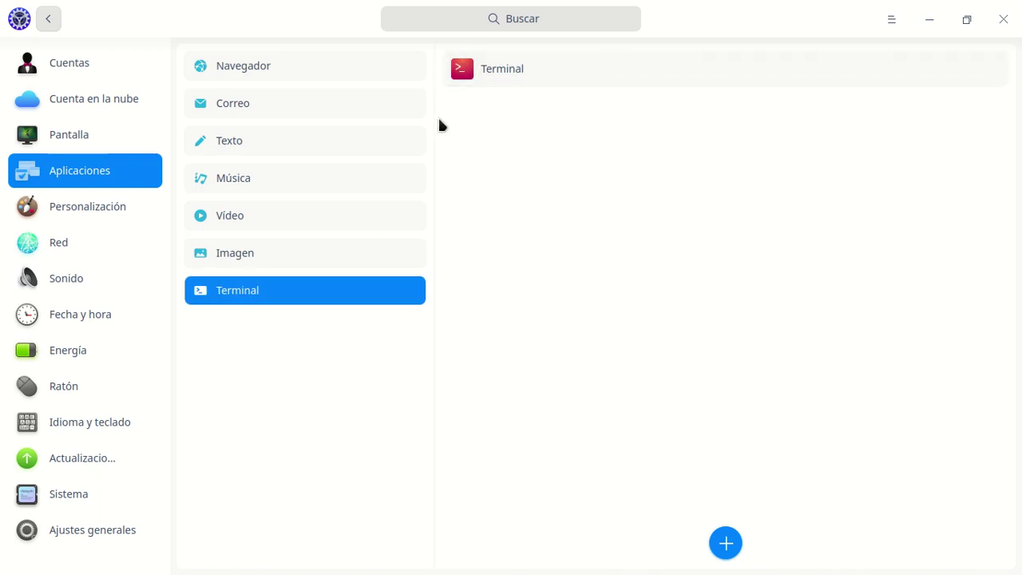
# Set the system theme to Oscuro in Personalización, close the control center, and open the file manager to check the theme
pyautogui.click(99, 212)
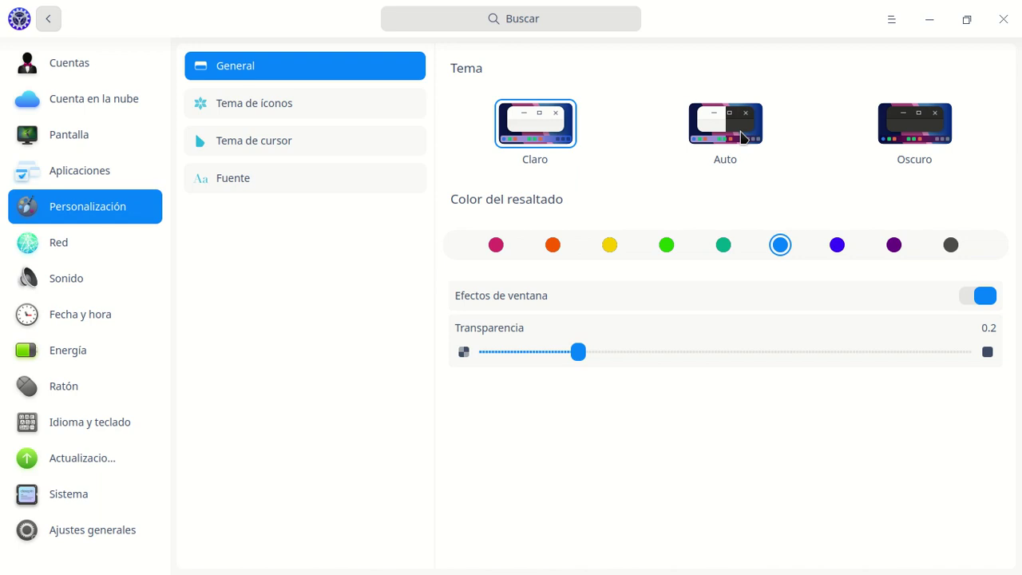
pyautogui.click(907, 139)
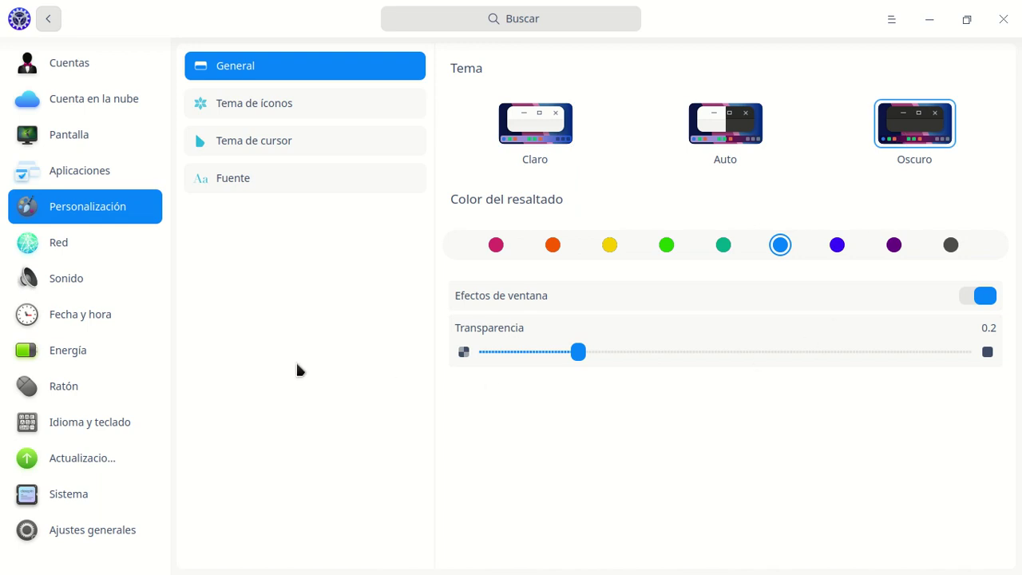
pyautogui.click(1004, 19)
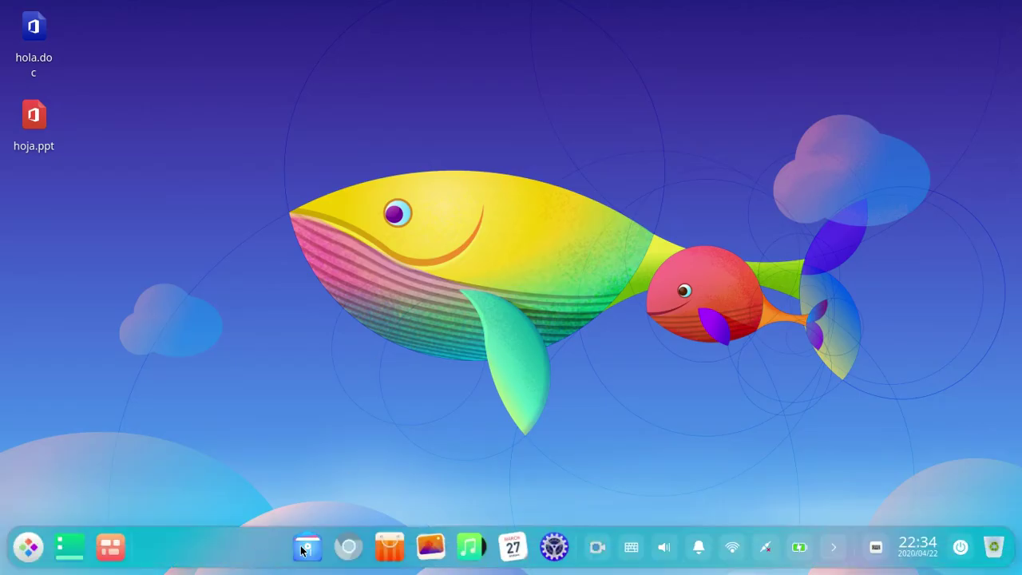
pyautogui.click(310, 547)
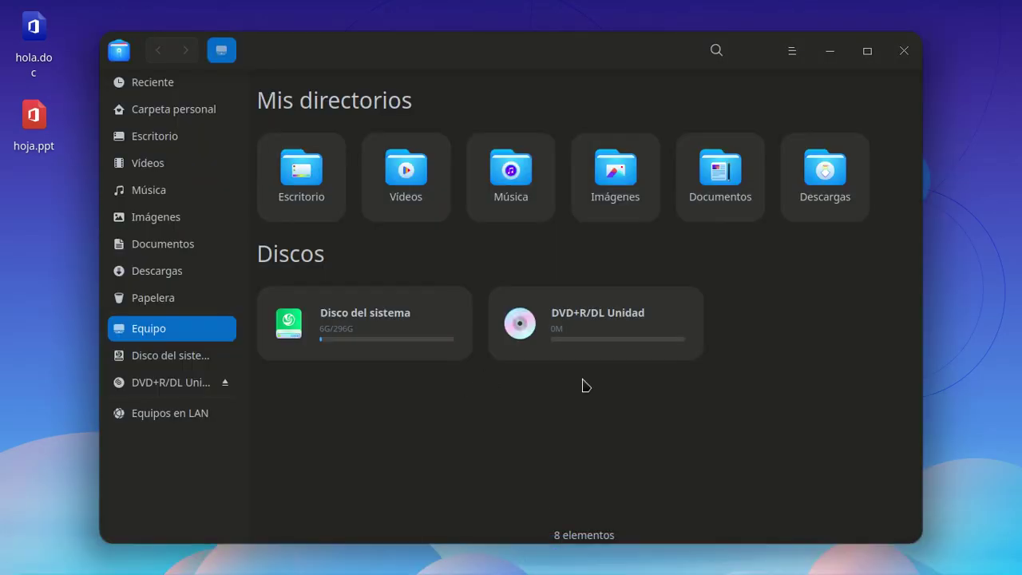
# Reopen the control center's Personalización section and switch the system theme to Claro and back to Oscuro
pyautogui.click(556, 547)
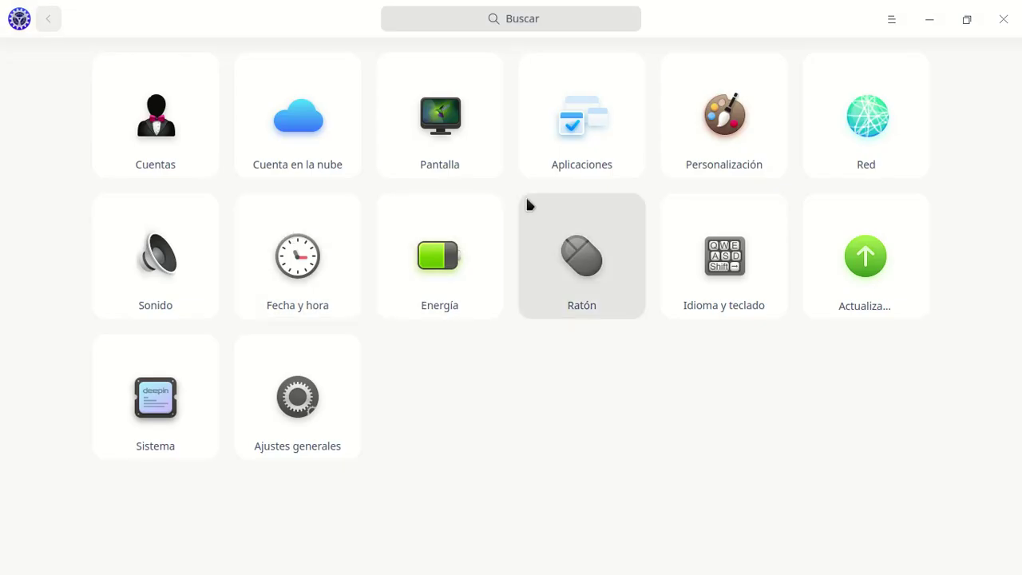
pyautogui.click(690, 147)
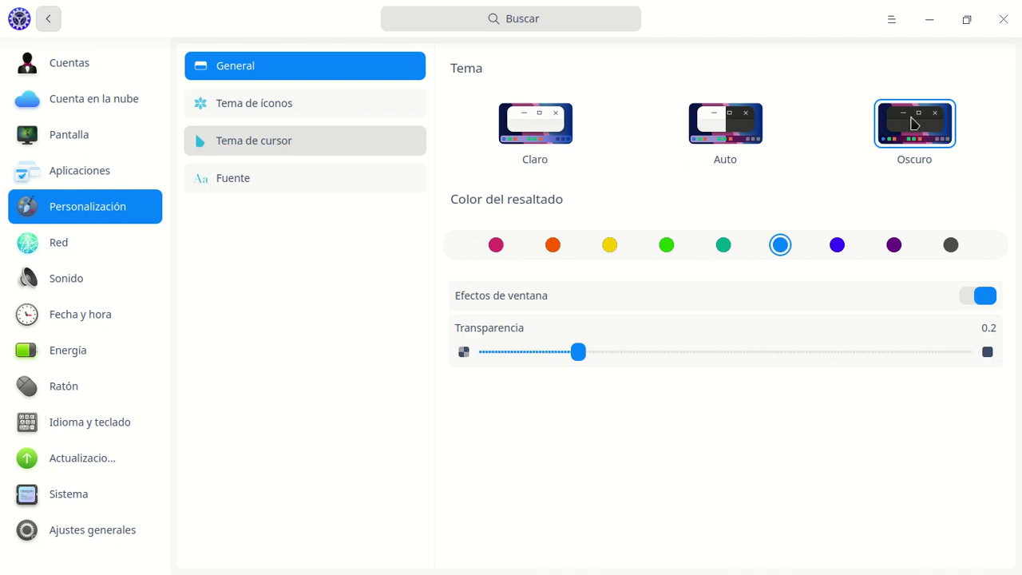
pyautogui.click(535, 121)
pyautogui.click(898, 130)
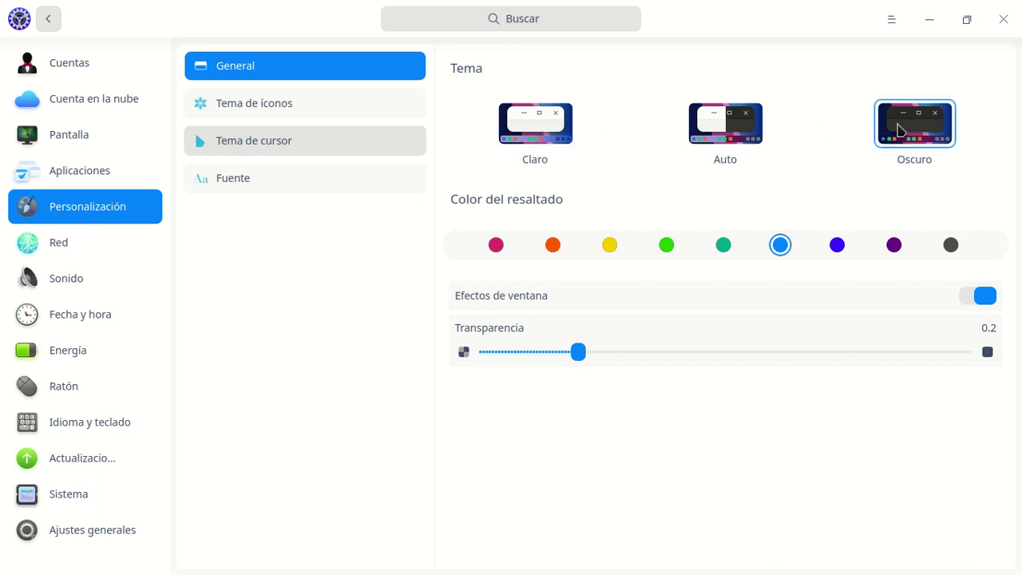
# Switch the control center's own theme to Tema oscuro and back to Tema claro
pyautogui.click(891, 19)
pyautogui.moveTo(904, 78)
pyautogui.click(834, 94)
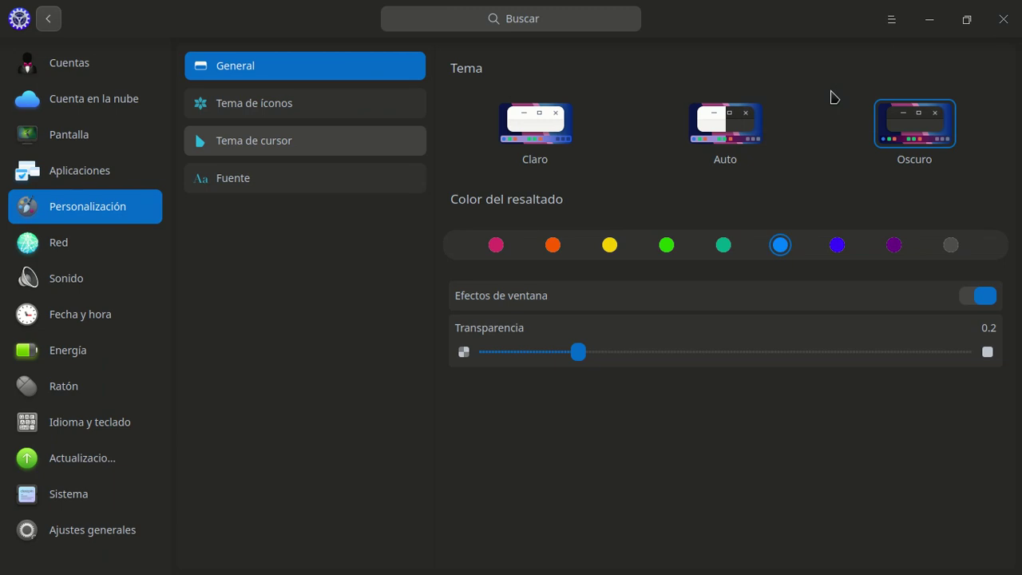
pyautogui.click(893, 29)
pyautogui.moveTo(897, 76)
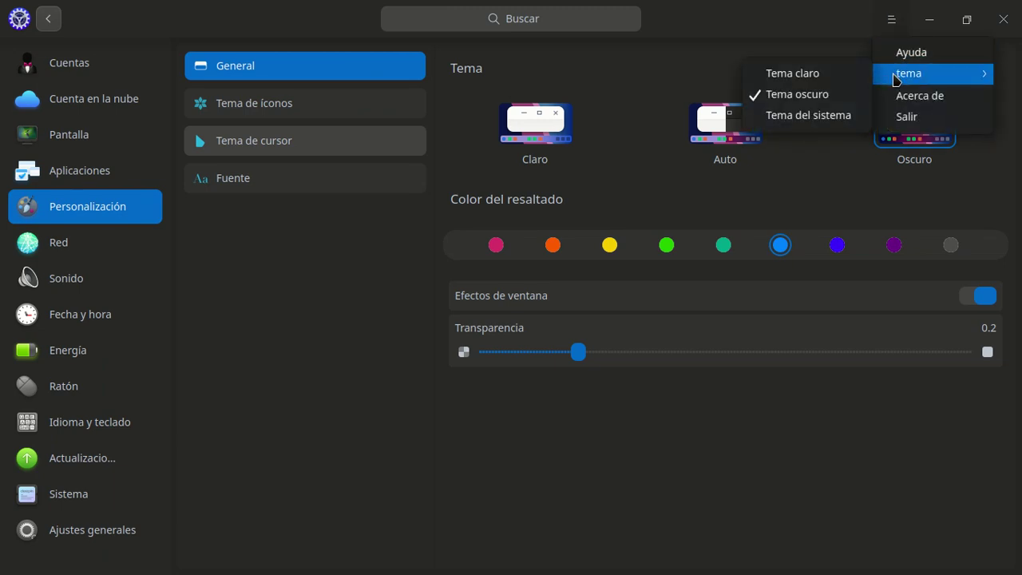
pyautogui.click(831, 77)
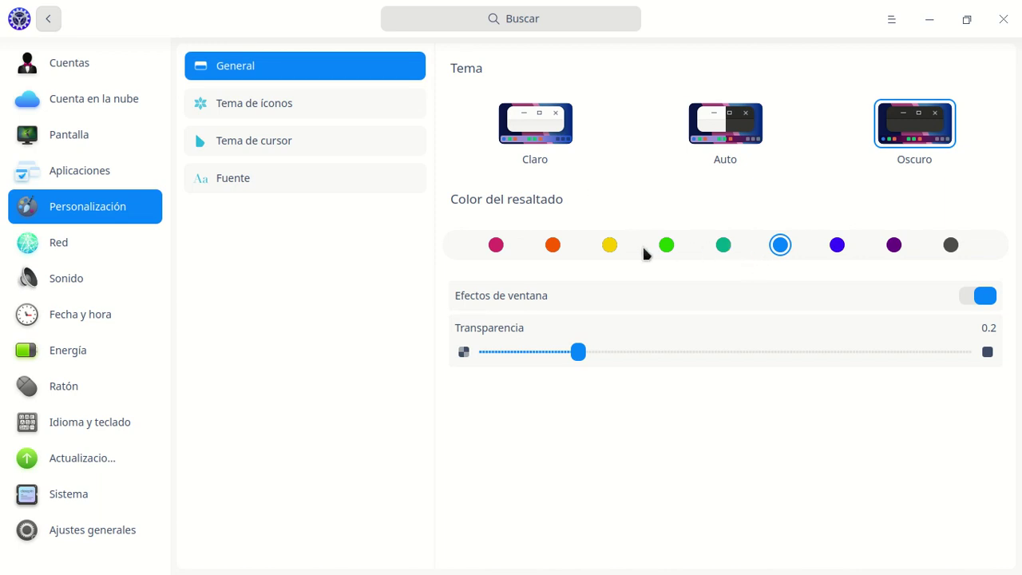
# Try the orange, pink and teal highlight colours, then set Color del resaltado to indigo
pyautogui.click(553, 245)
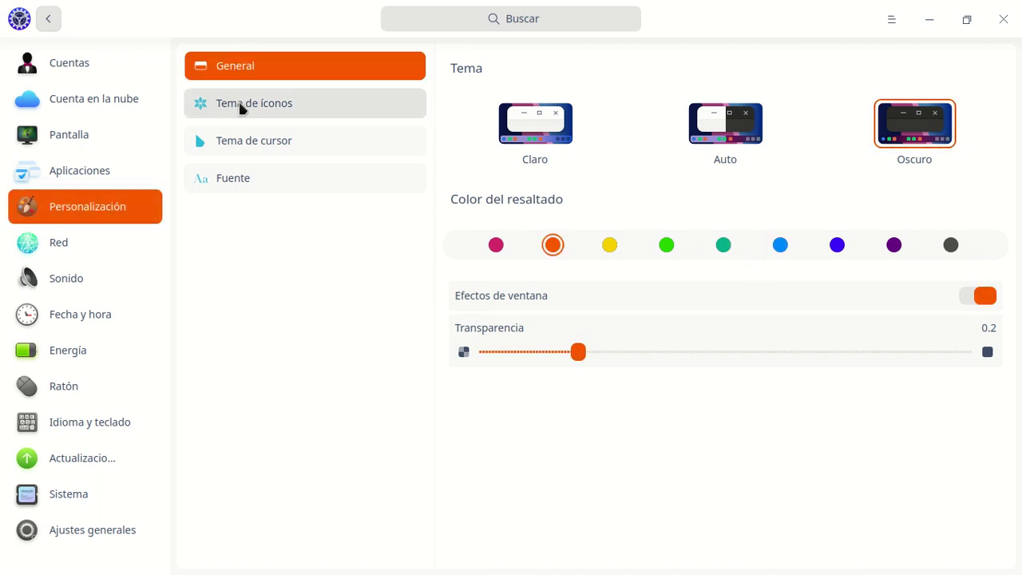
pyautogui.click(497, 246)
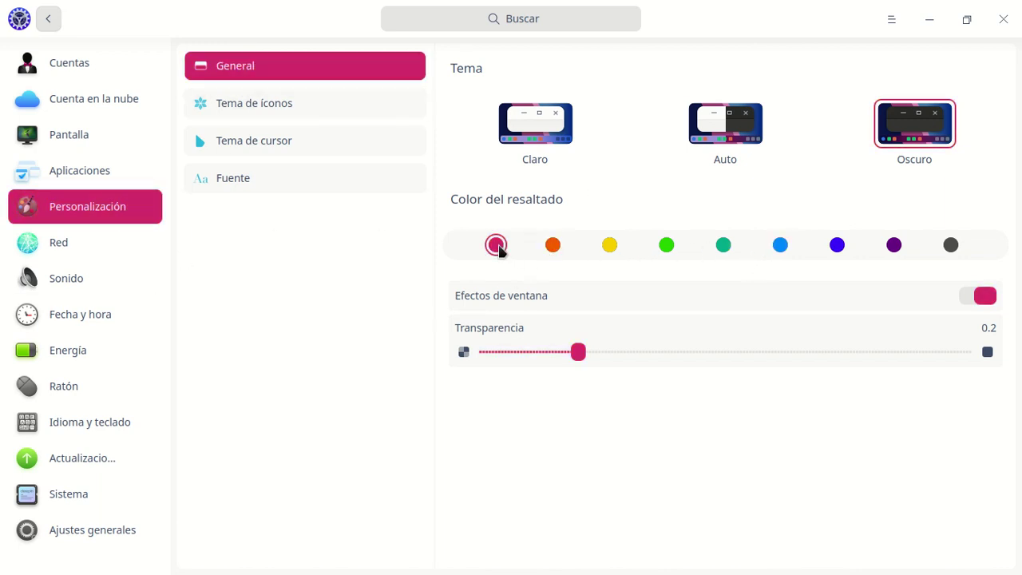
pyautogui.click(724, 245)
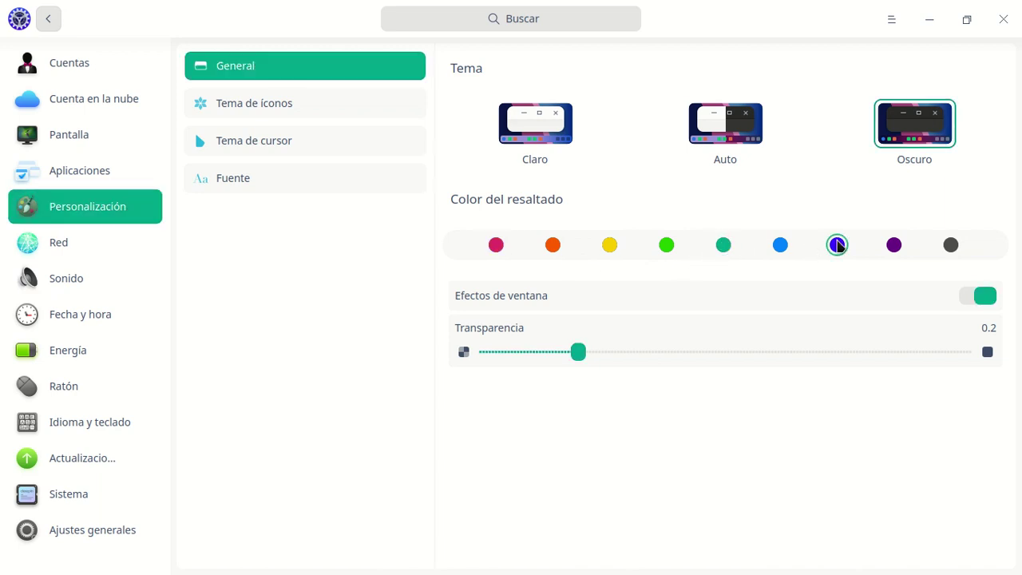
pyautogui.click(837, 245)
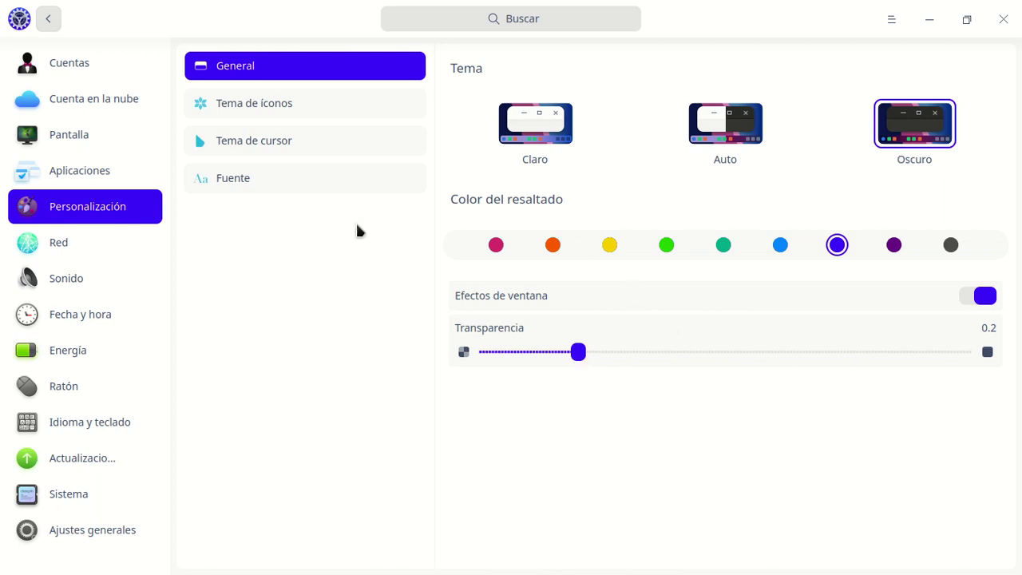
# Set the icon theme to bloom-dark in the Tema de íconos settings
pyautogui.click(297, 105)
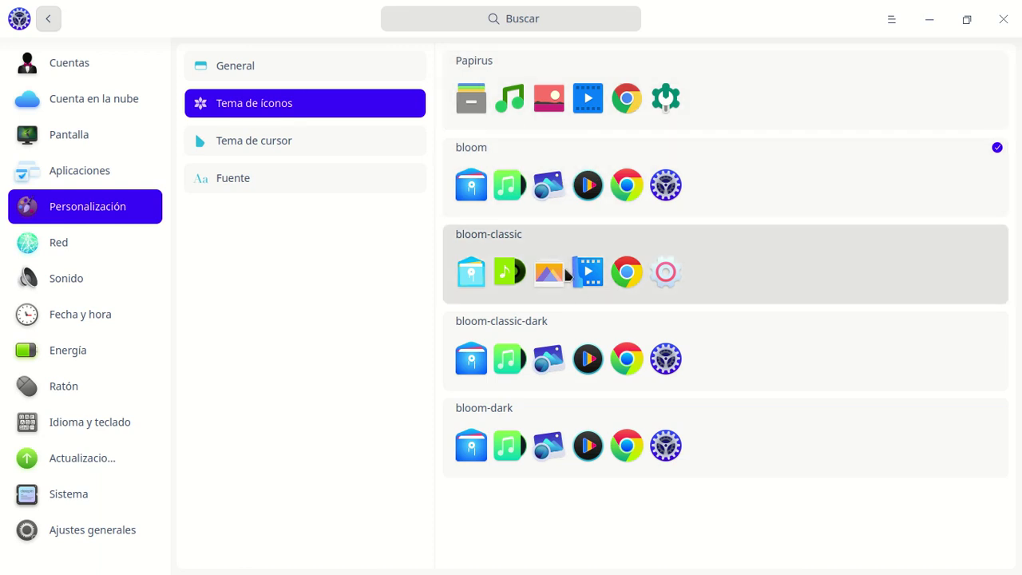
pyautogui.click(563, 416)
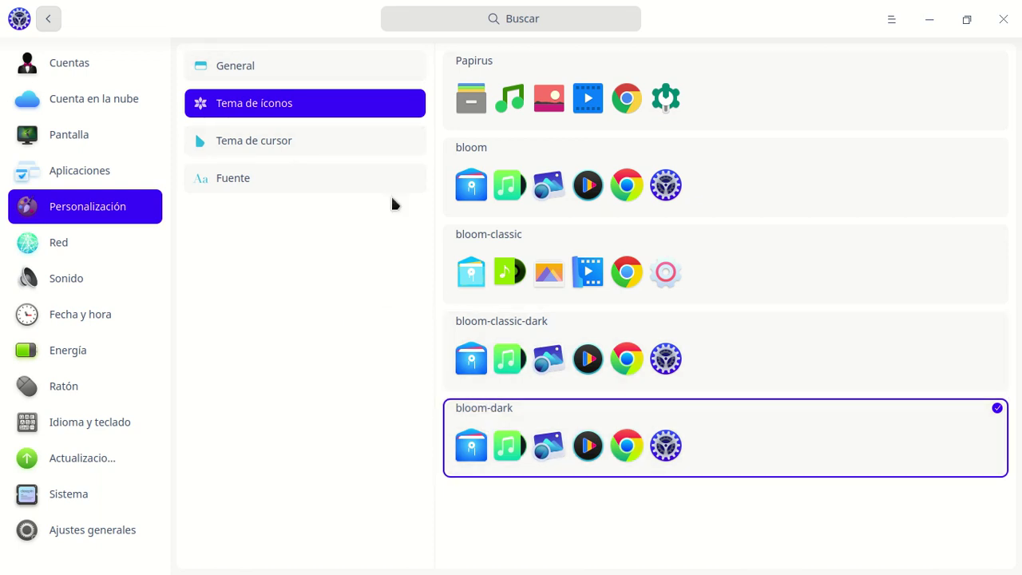
# Review Personalización's General page, the available cursor themes, and the font size and typeface settings
pyautogui.click(333, 74)
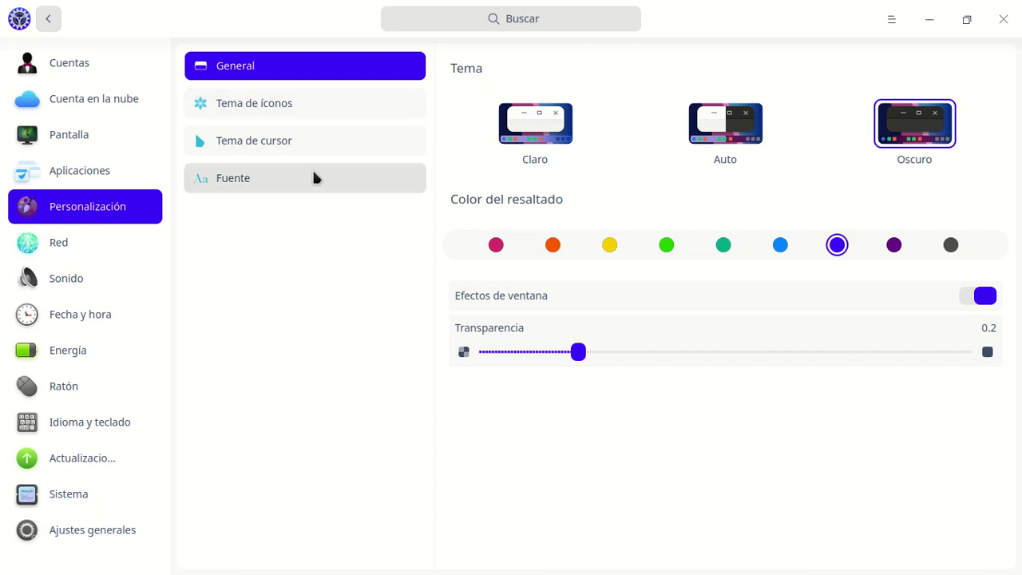
pyautogui.click(284, 150)
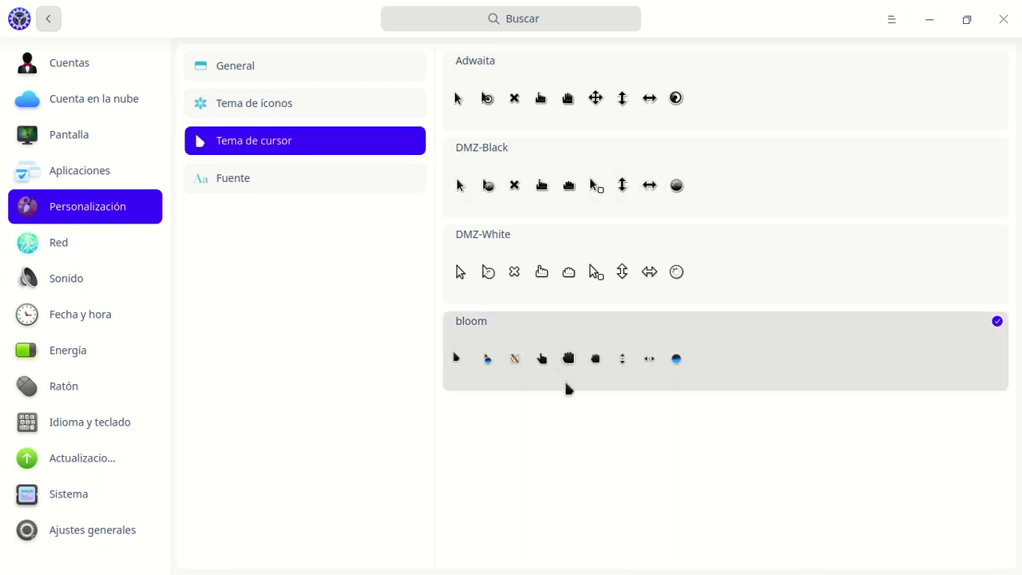
pyautogui.click(346, 184)
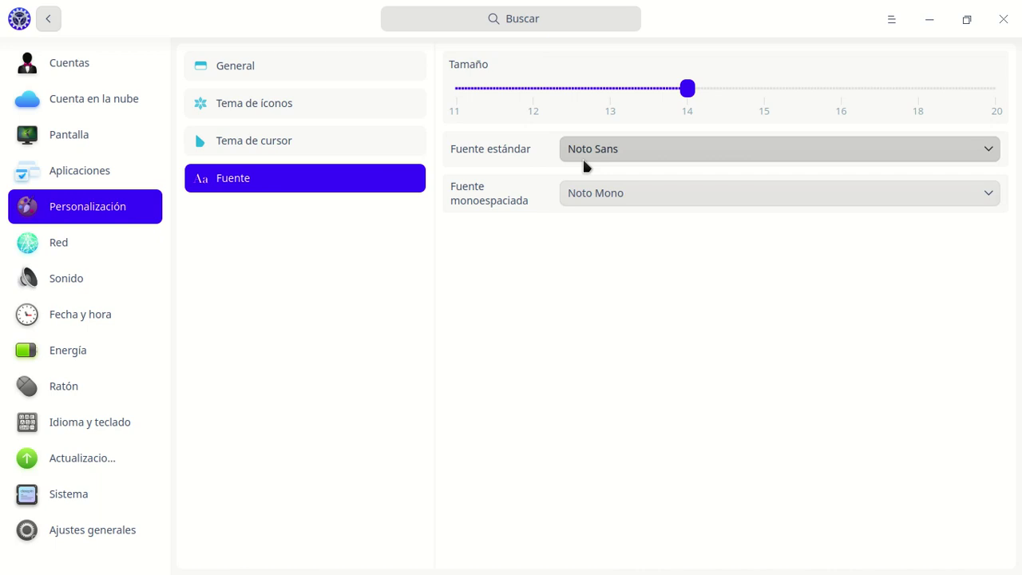
# Open the Red section and examine the connected wireless network's general, security, IPv4, IPv6 and WLAN settings
pyautogui.click(80, 256)
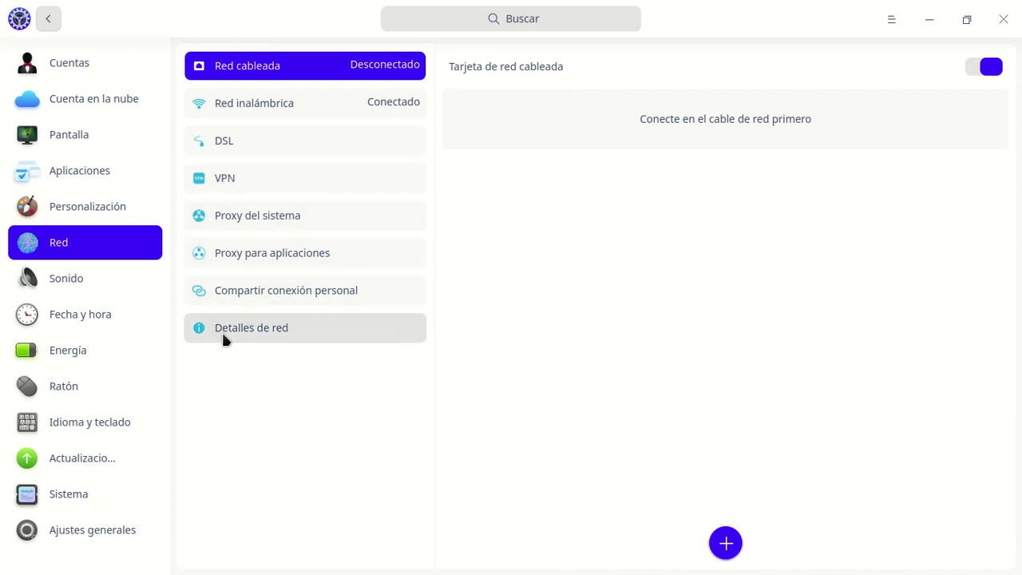
pyautogui.click(335, 97)
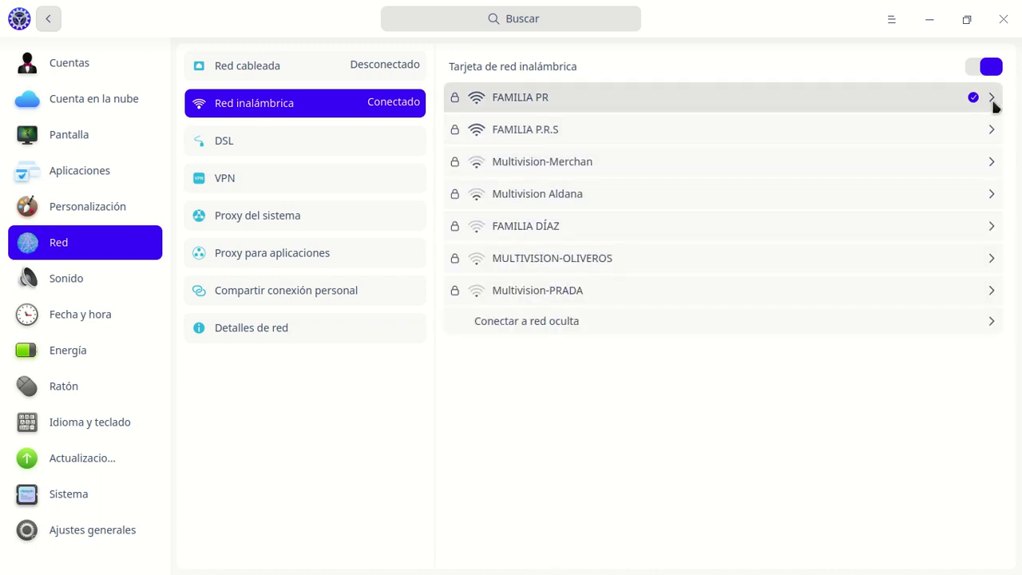
pyautogui.click(863, 100)
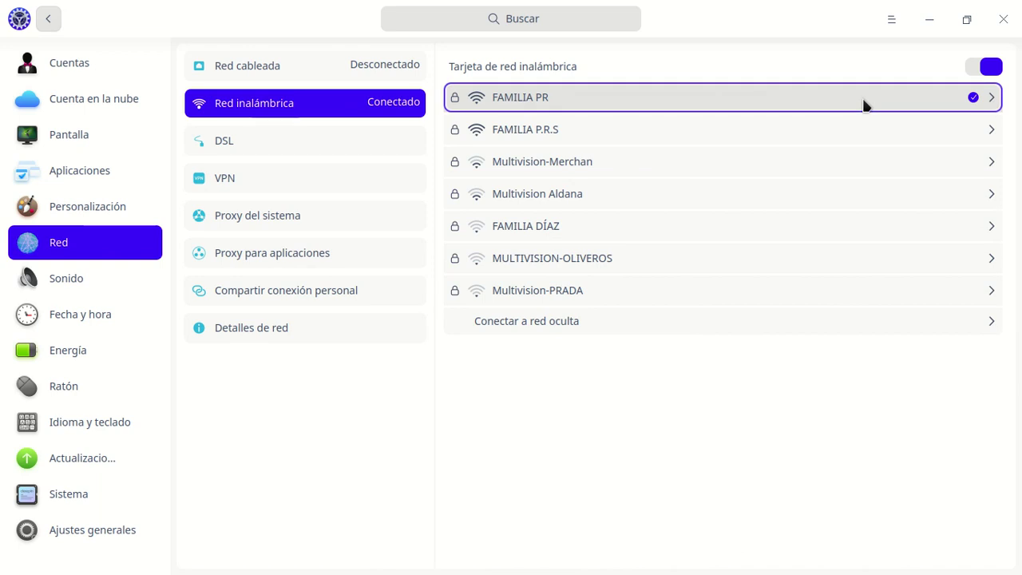
pyautogui.click(991, 103)
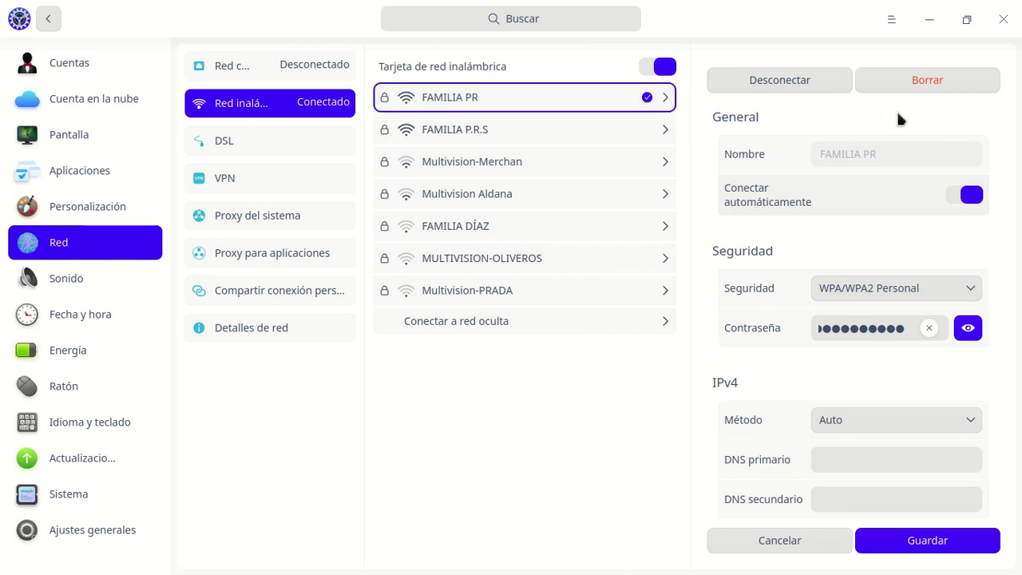
pyautogui.scroll(-5, 816, 302)
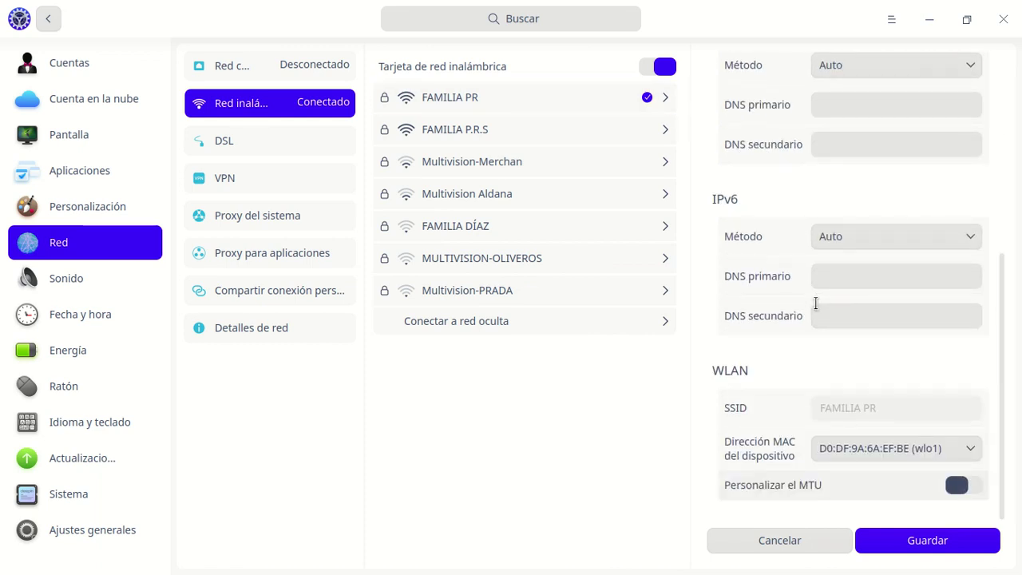
pyautogui.scroll(5, 817, 314)
pyautogui.scroll(-2, 800, 380)
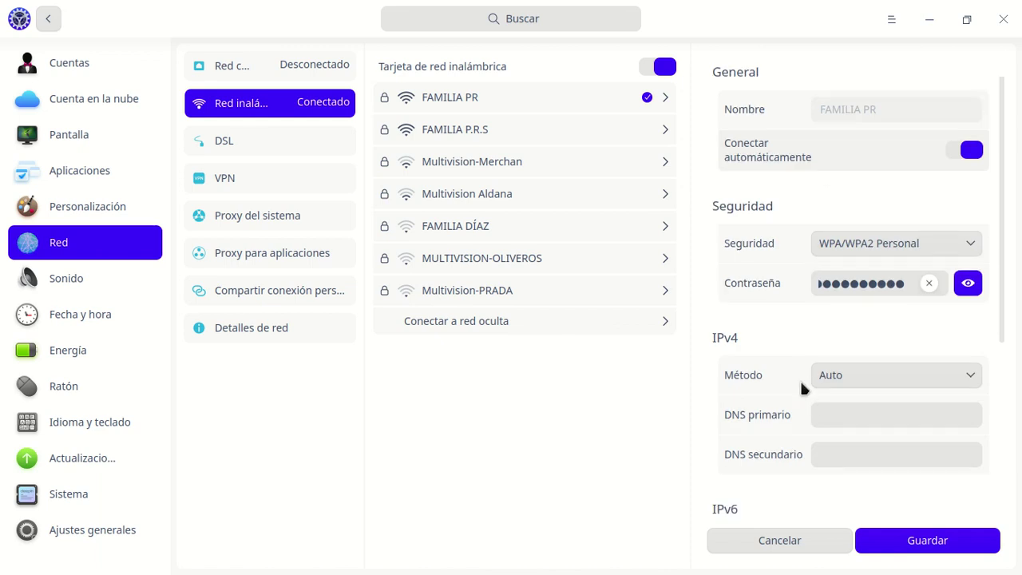
pyautogui.scroll(-3, 801, 383)
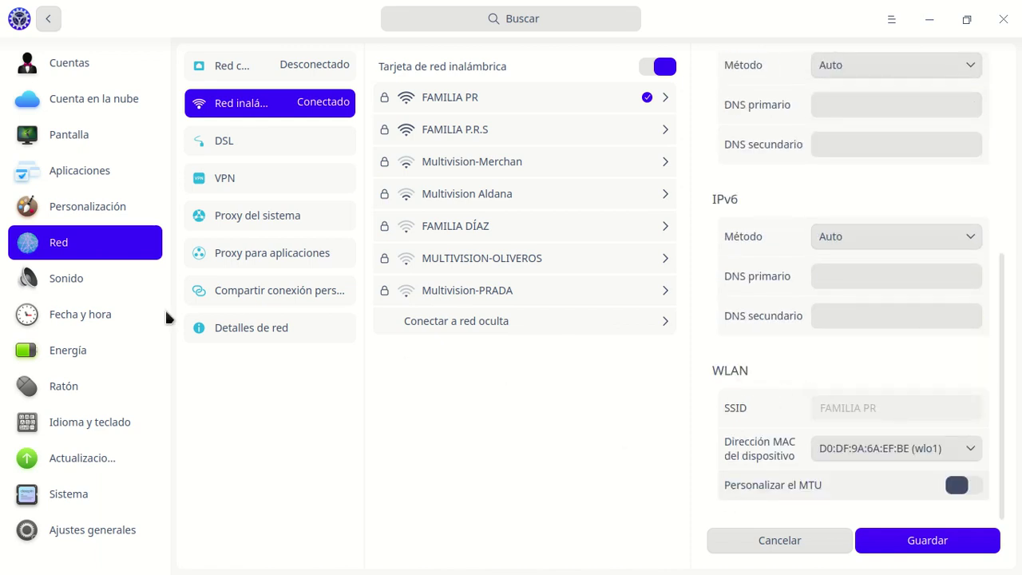
# Review the Sonido section's Altavoz, Micrófono, Avanzado and Efectos de sonido settings
pyautogui.click(88, 278)
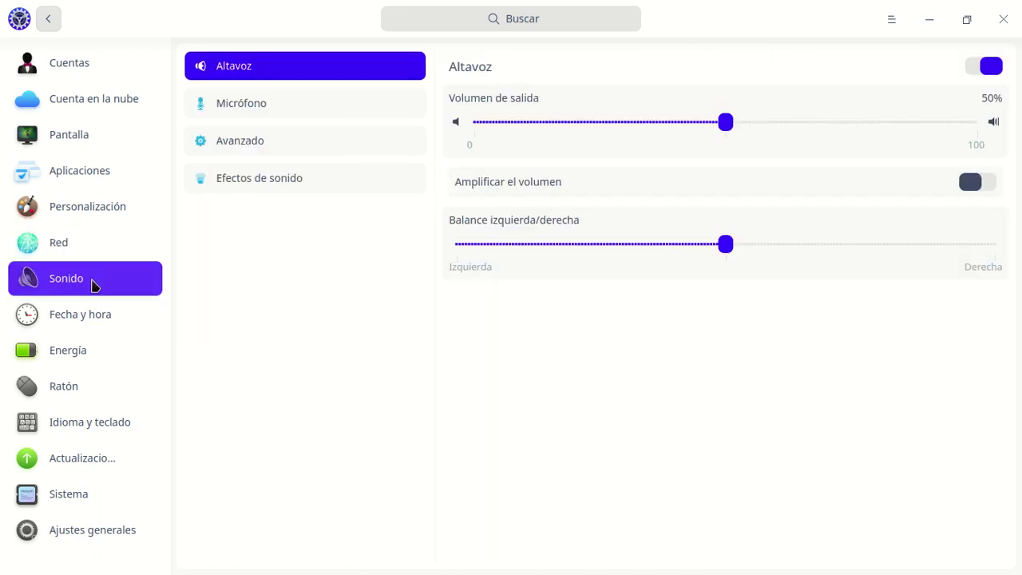
pyautogui.click(285, 104)
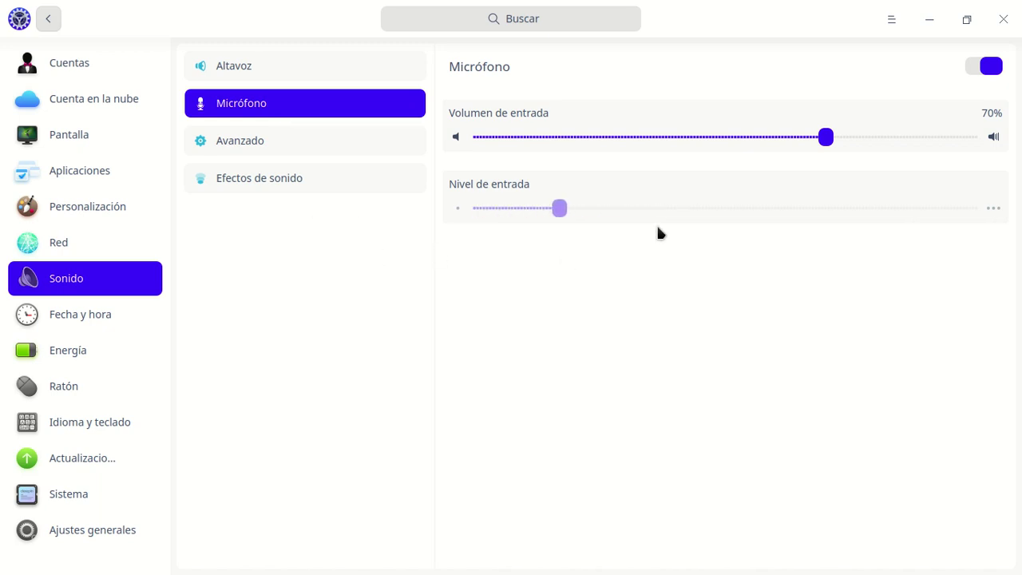
pyautogui.click(296, 146)
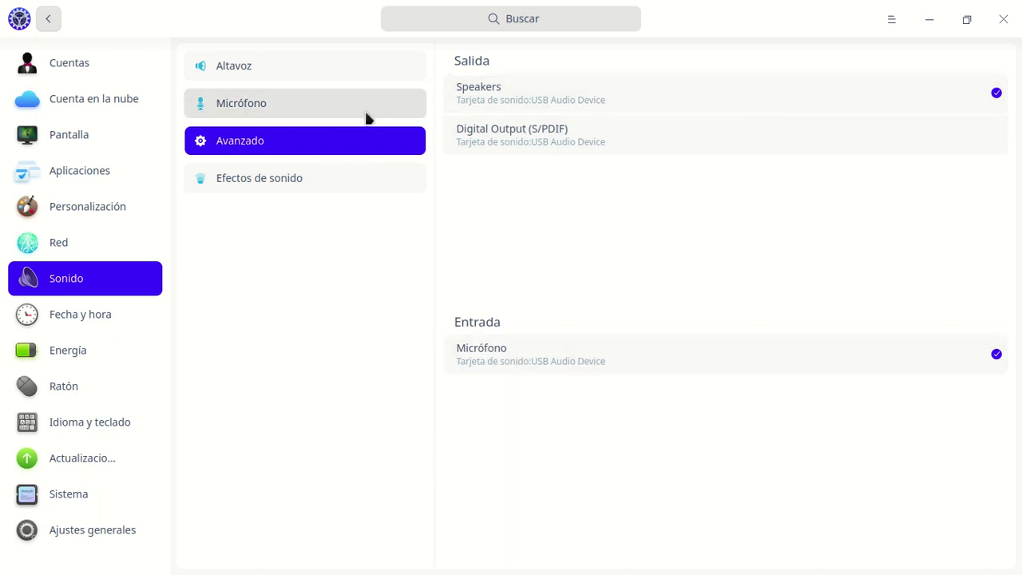
pyautogui.click(348, 176)
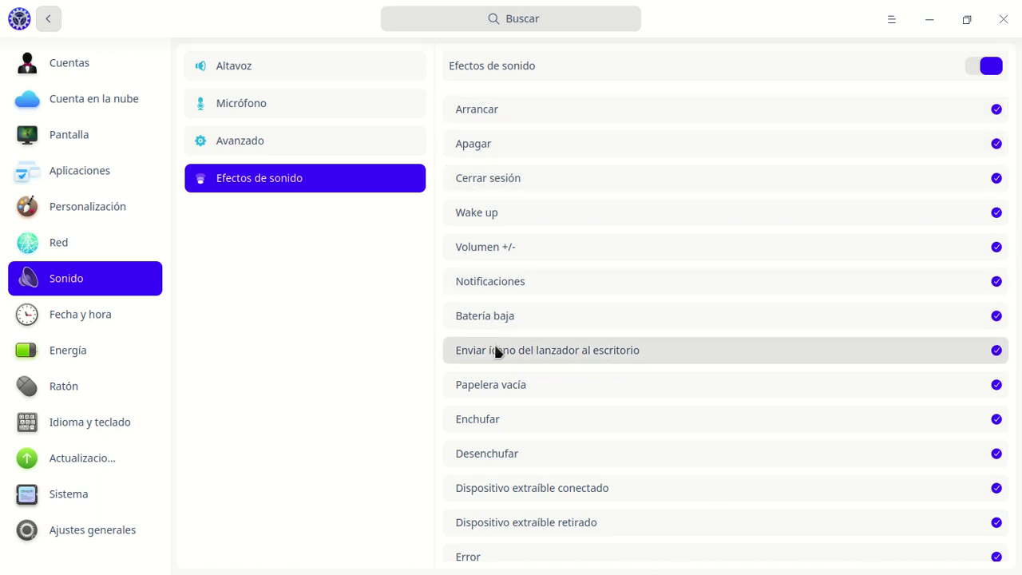
pyautogui.scroll(-1, 493, 346)
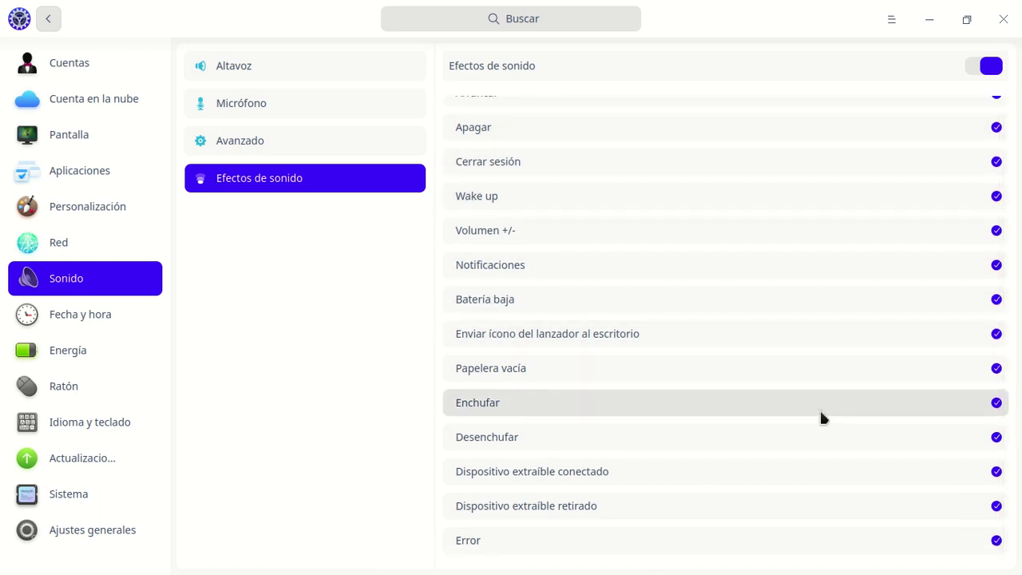
pyautogui.scroll(1, 879, 427)
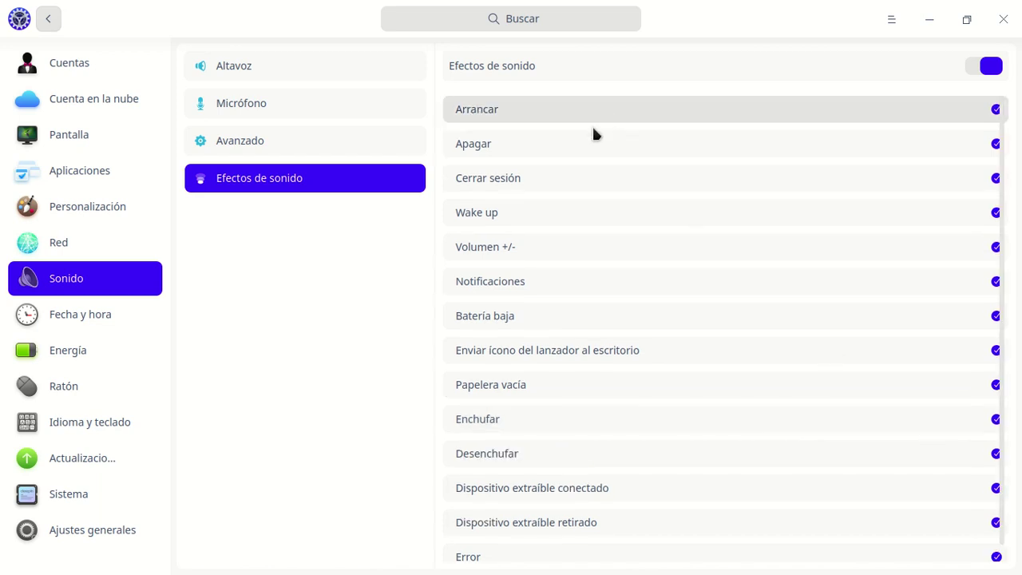
# Preview the Arrancar sound effect twice
pyautogui.click(554, 111)
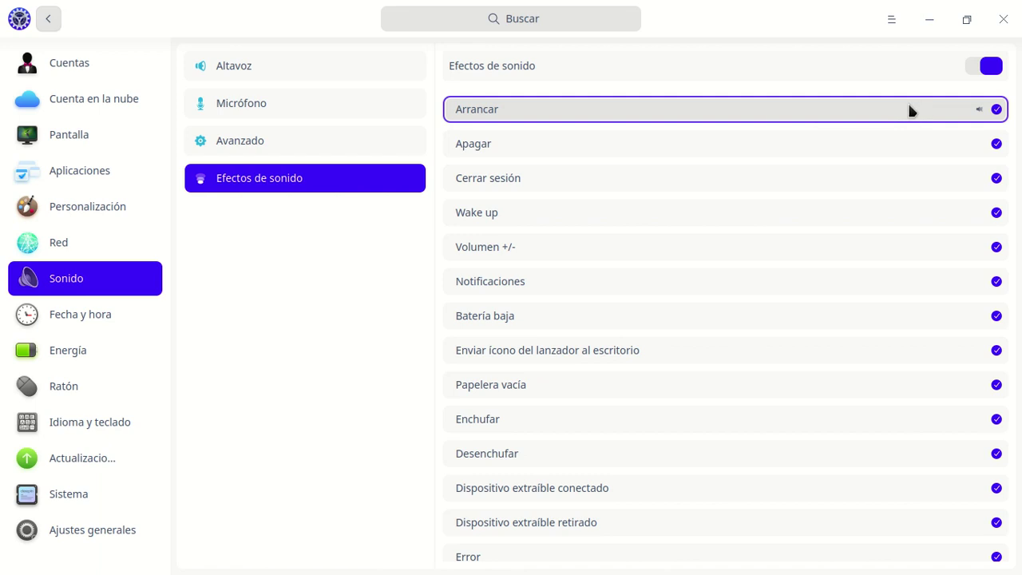
pyautogui.click(352, 254)
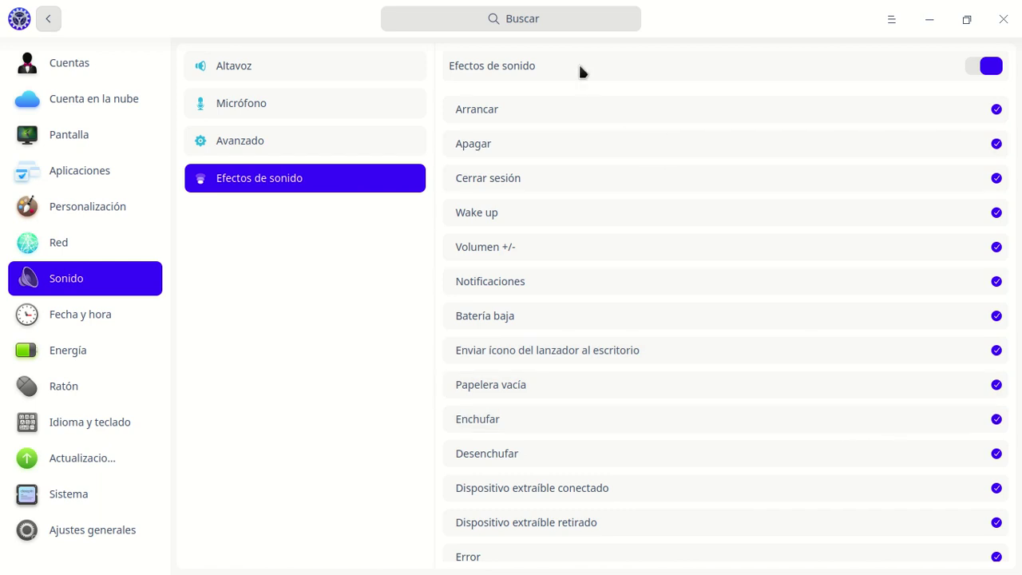
pyautogui.click(570, 112)
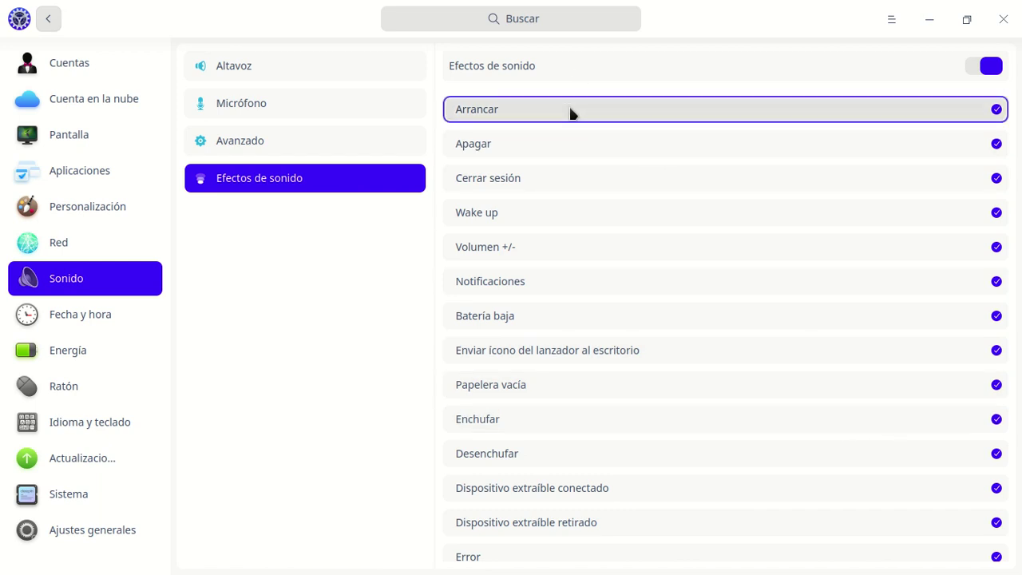
# Switch Efectos de sonido off and back on, and look through the rest of the effects list
pyautogui.click(993, 74)
pyautogui.click(993, 72)
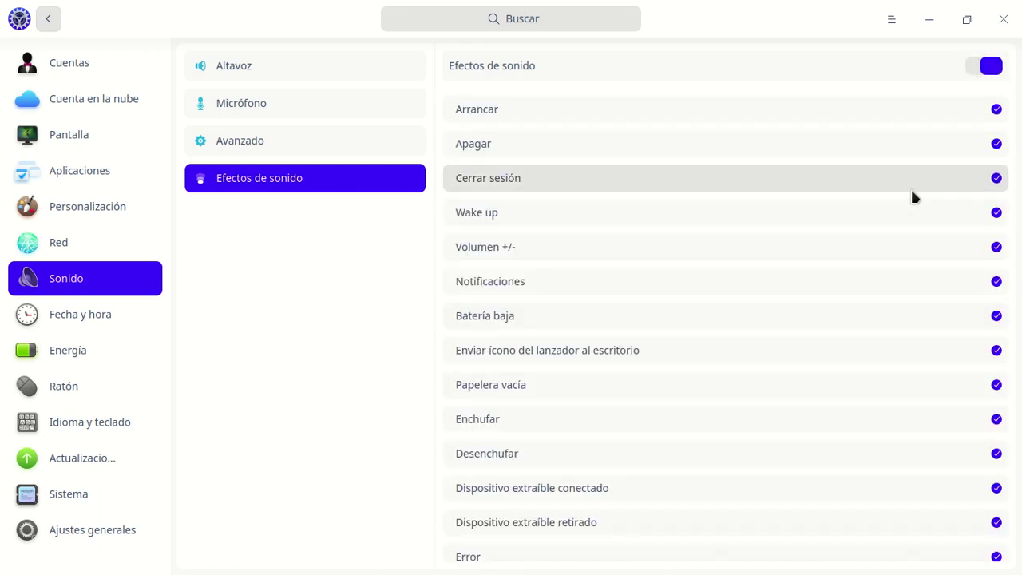
pyautogui.scroll(-1, 878, 224)
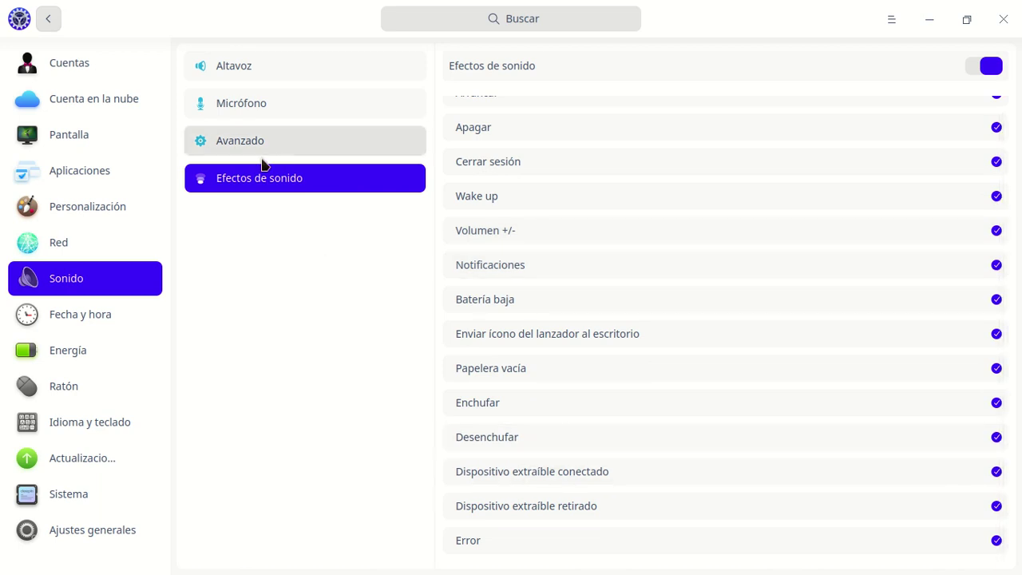
# Review the Fecha y hora section and Energía's General, Enchufado and Con batería settings
pyautogui.click(111, 320)
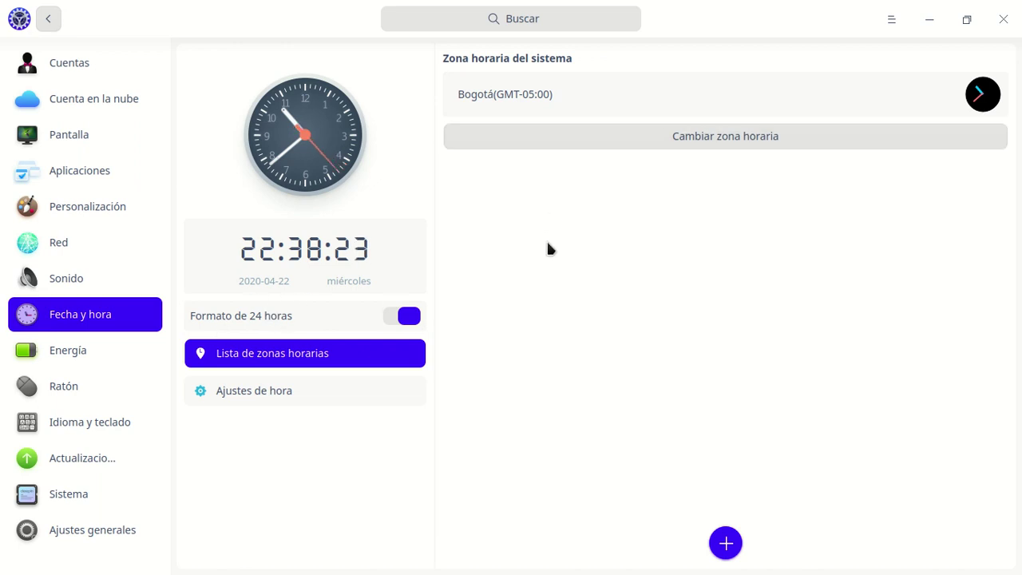
pyautogui.click(104, 350)
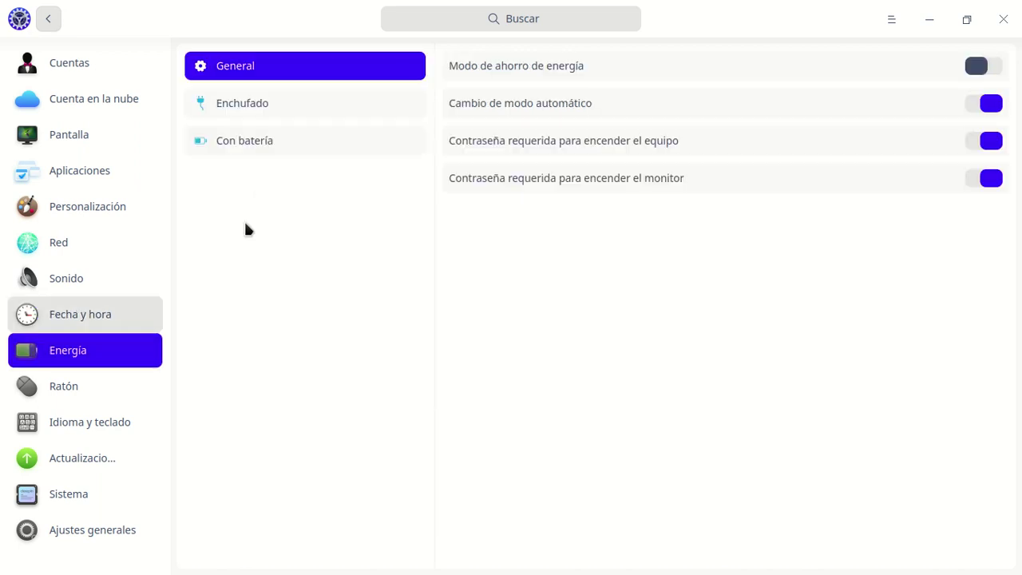
pyautogui.click(251, 107)
pyautogui.click(235, 142)
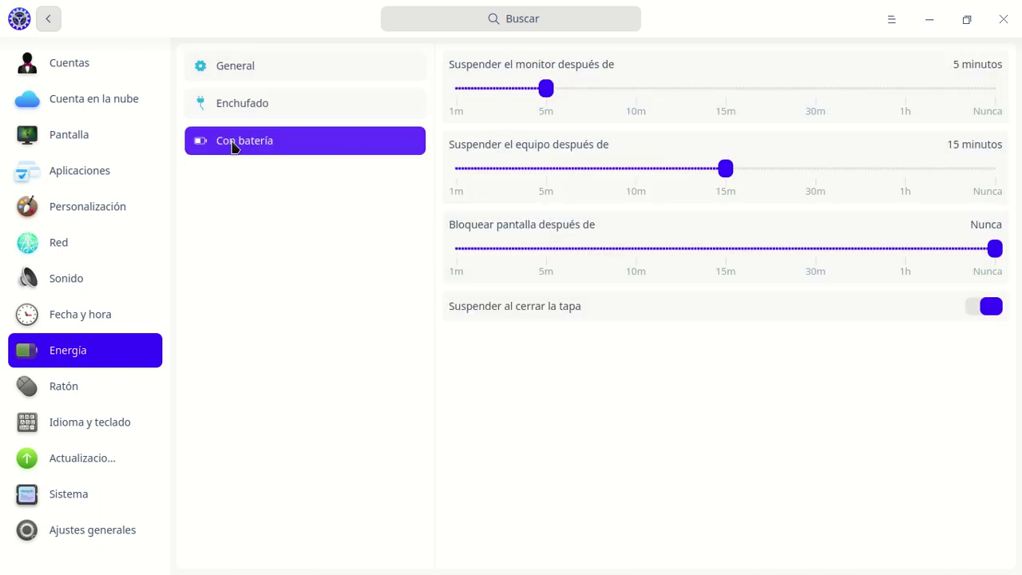
pyautogui.click(313, 118)
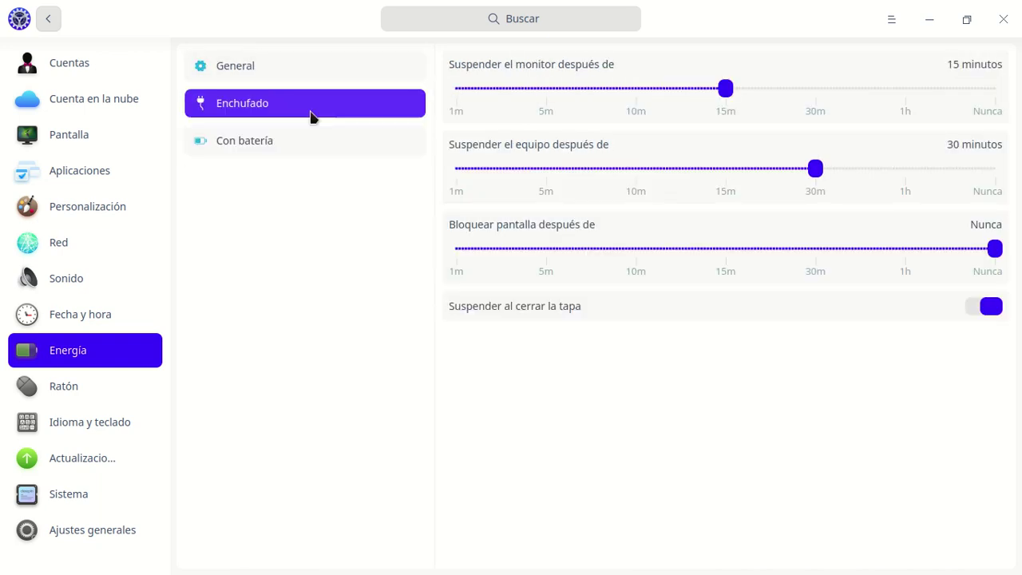
# Switch Cambio de modo automático off and back on in Energía's General settings
pyautogui.click(313, 75)
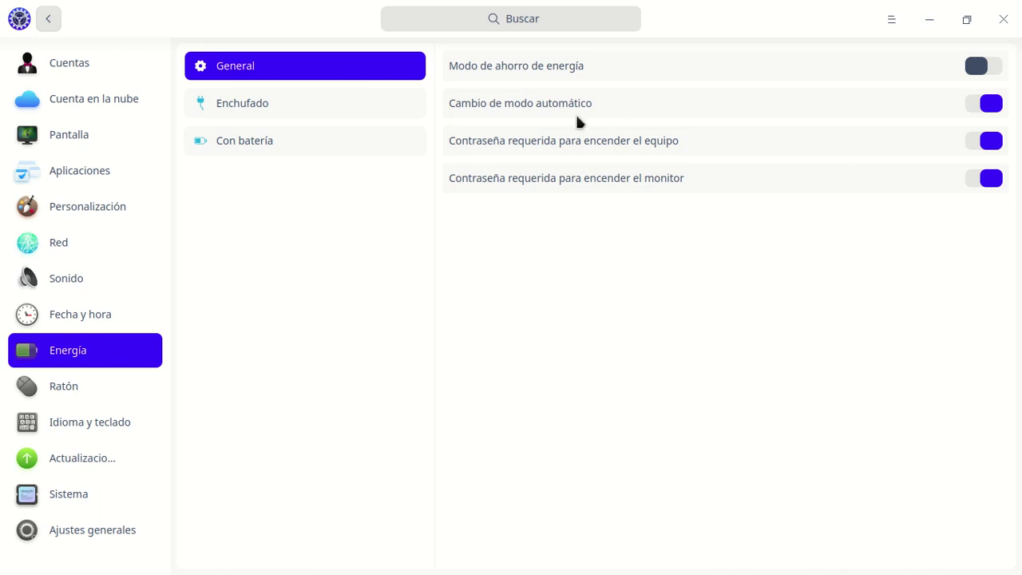
pyautogui.click(995, 106)
pyautogui.click(995, 105)
# Review the Ratón section's General, Ratón and Panel táctil settings
pyautogui.click(112, 382)
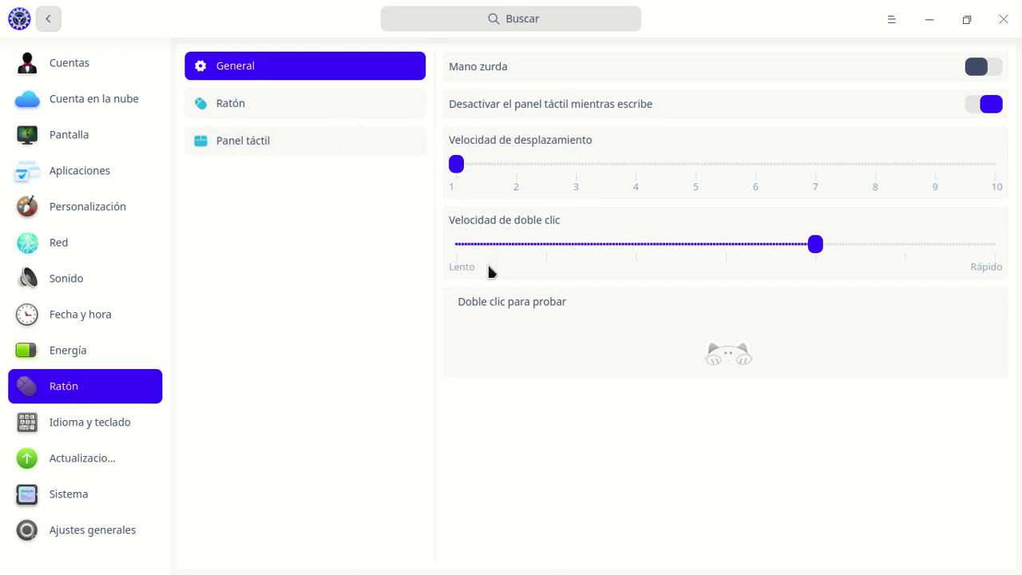
pyautogui.click(273, 116)
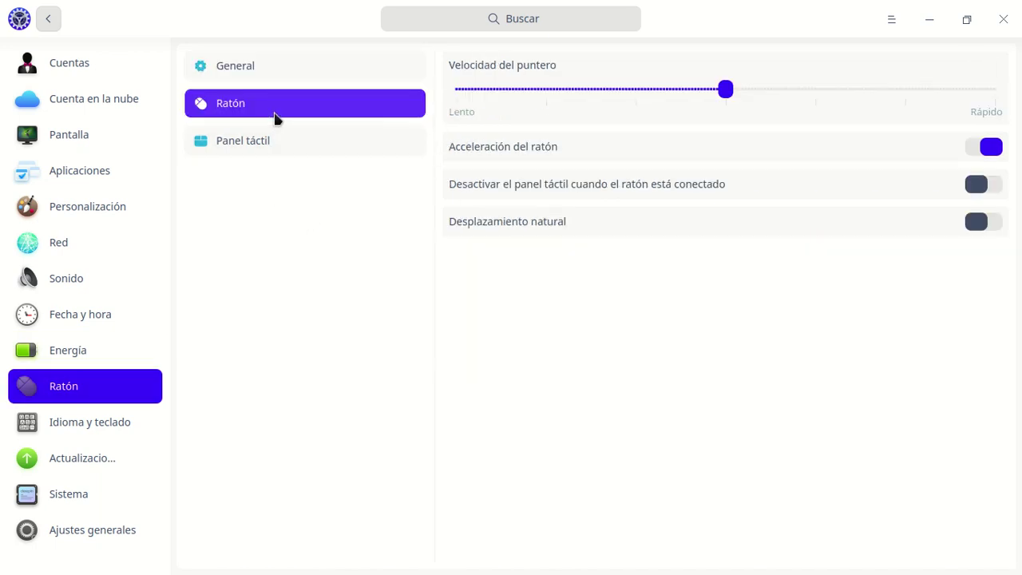
pyautogui.click(269, 140)
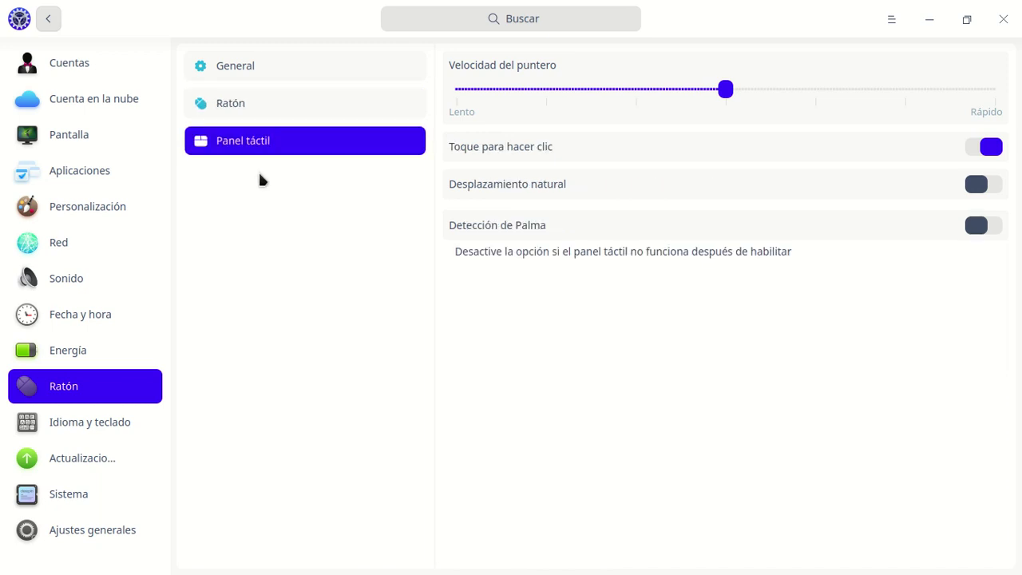
# Review the Idioma y teclado and Actualizaciones sections and Sistema's Acerca del equipo page
pyautogui.click(125, 423)
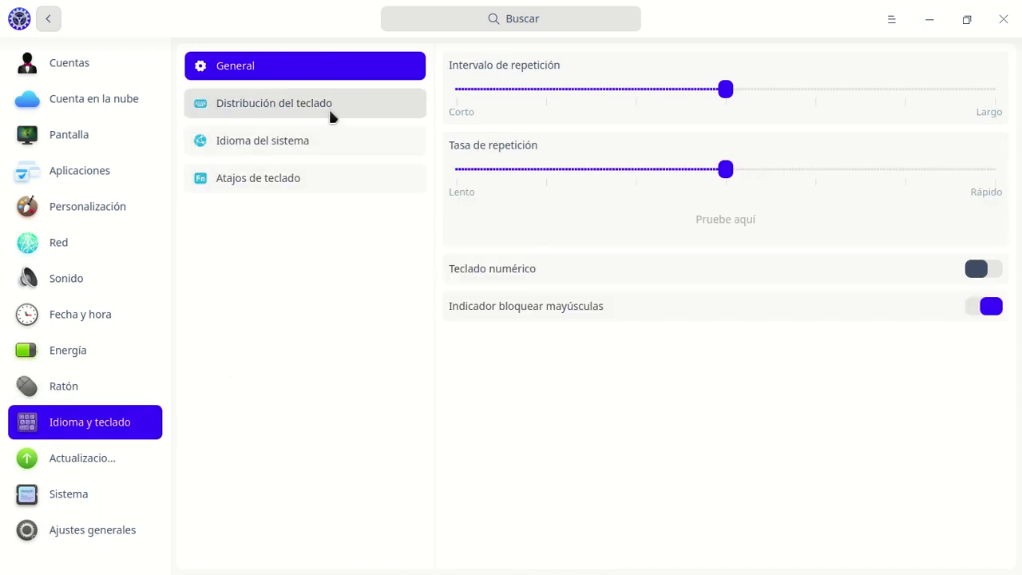
pyautogui.click(86, 459)
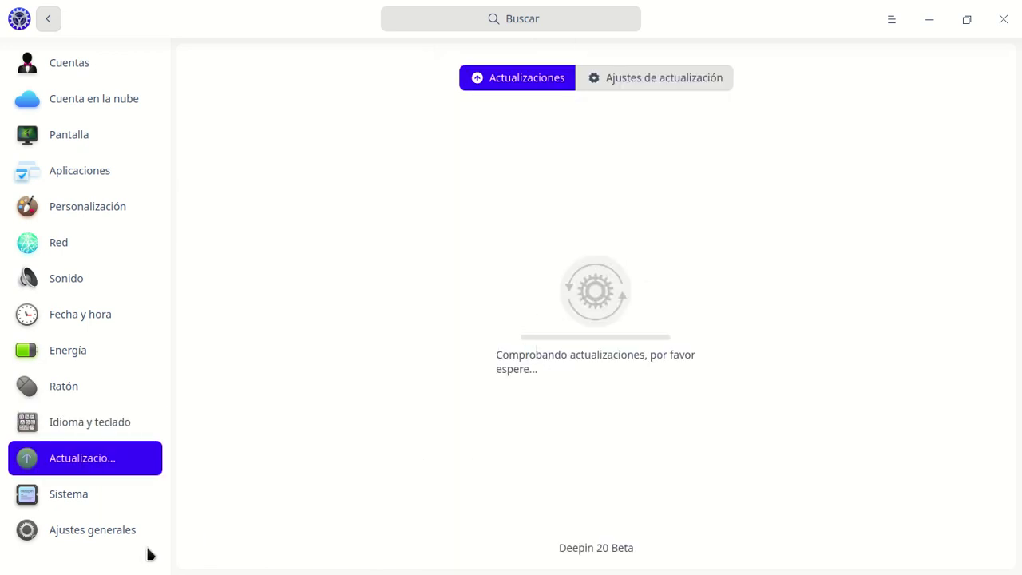
pyautogui.click(79, 498)
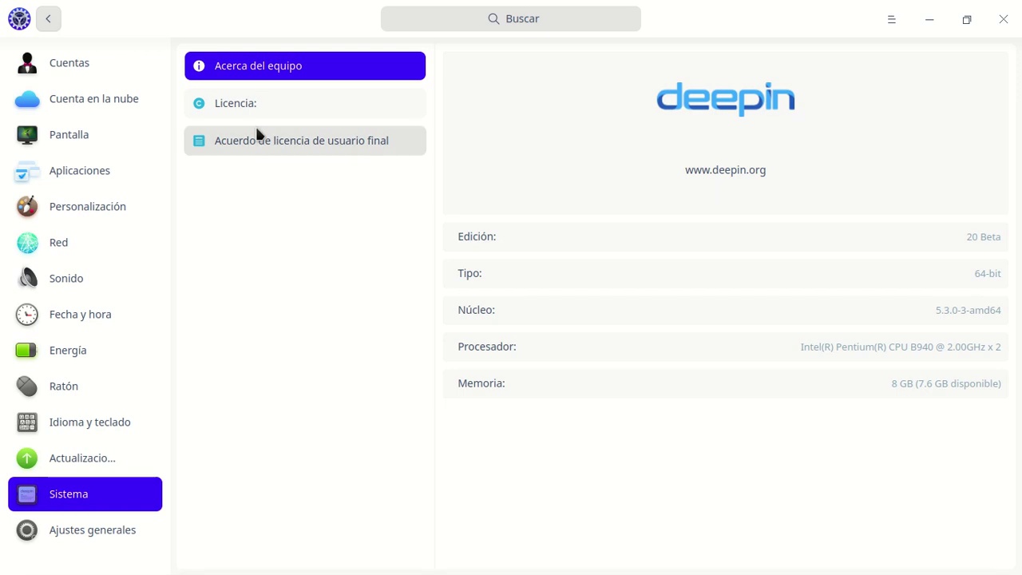
# Read through the GNU General Public License text in Sistema's Licencia page
pyautogui.click(262, 105)
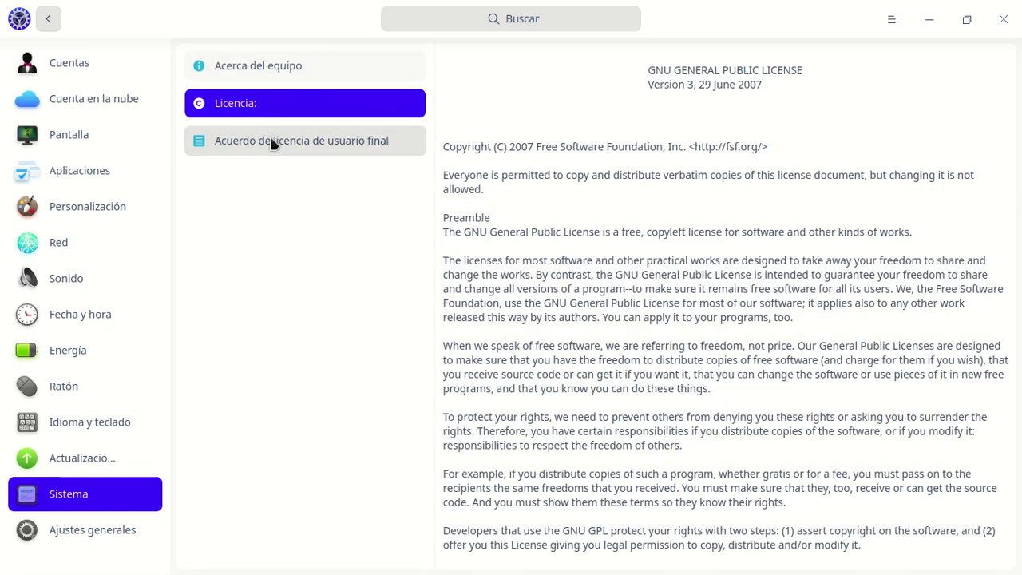
pyautogui.scroll(-10, 540, 235)
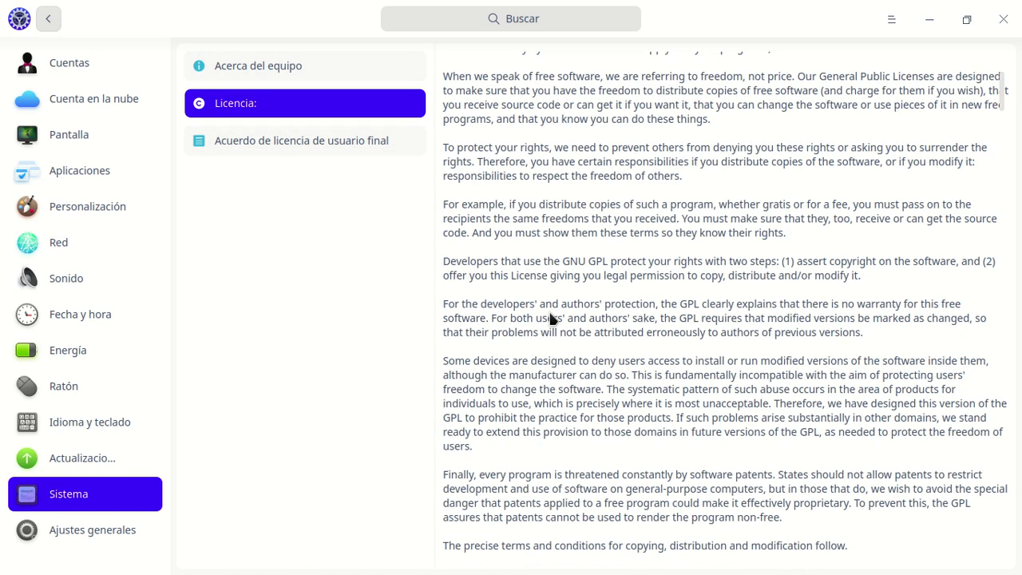
pyautogui.scroll(-15, 551, 319)
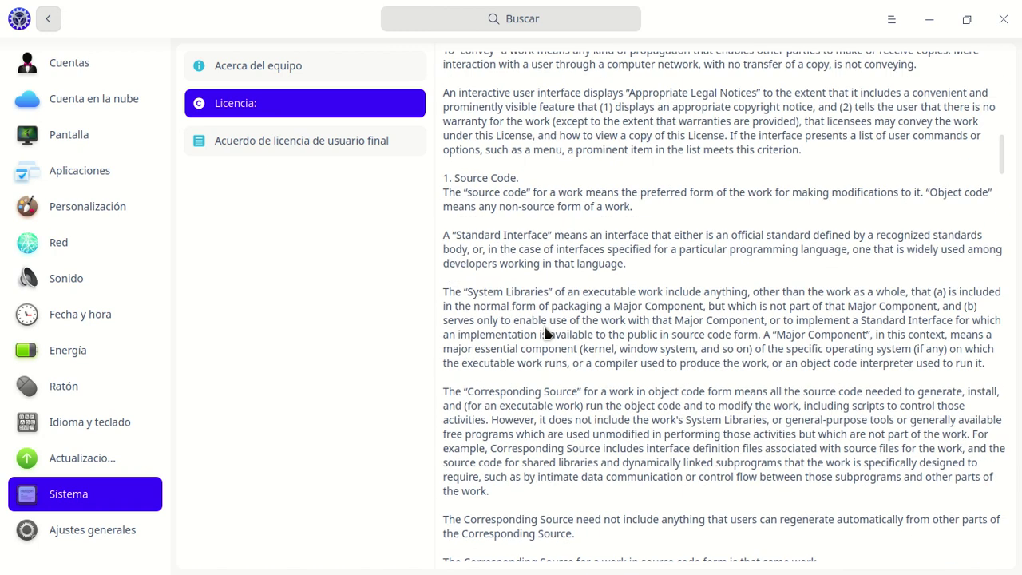
pyautogui.scroll(-8, 543, 327)
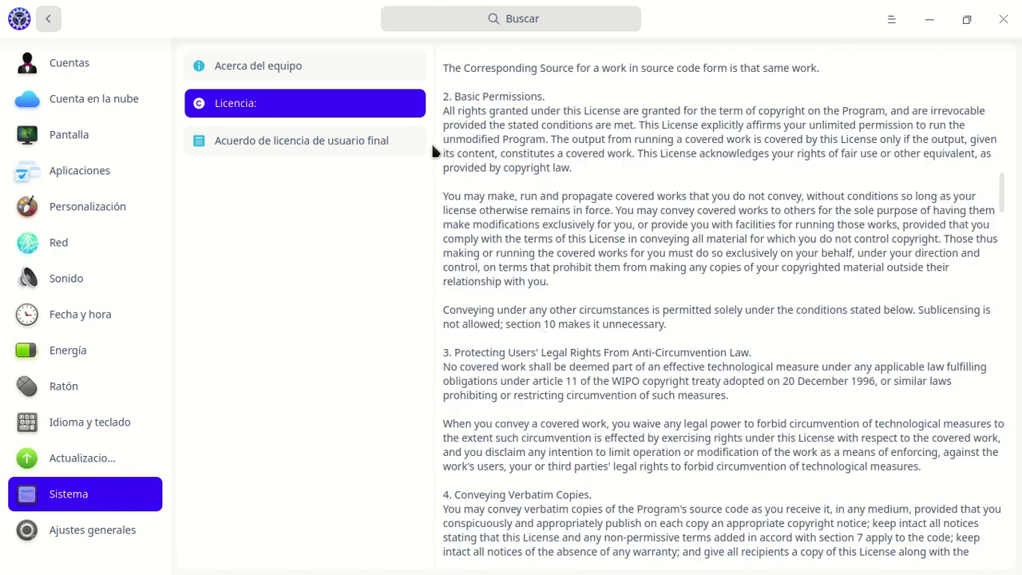
pyautogui.scroll(-10, 593, 263)
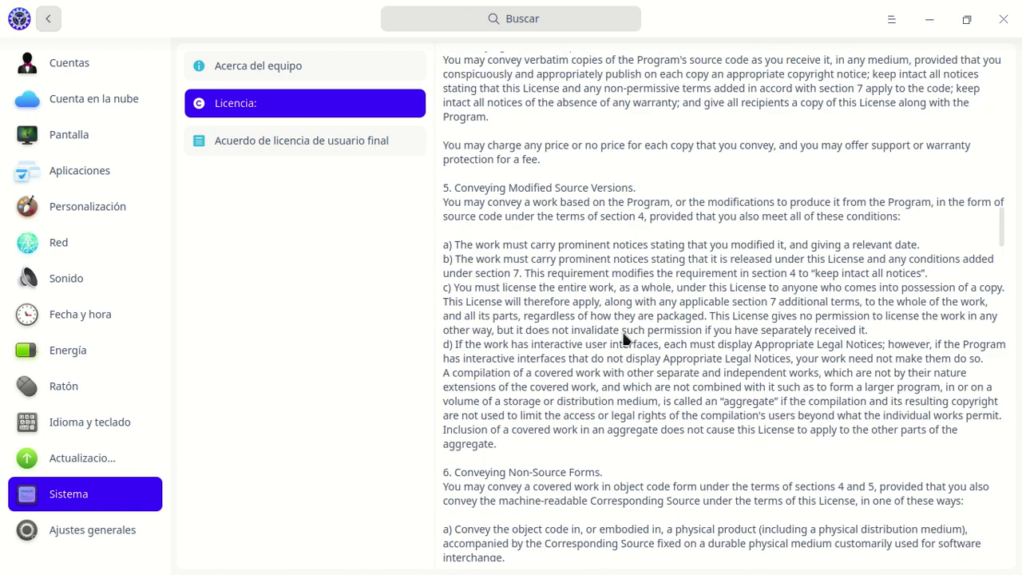
# Skim Sistema's Acuerdo de licencia de usuario final to its end and back towards its beginning
pyautogui.click(235, 140)
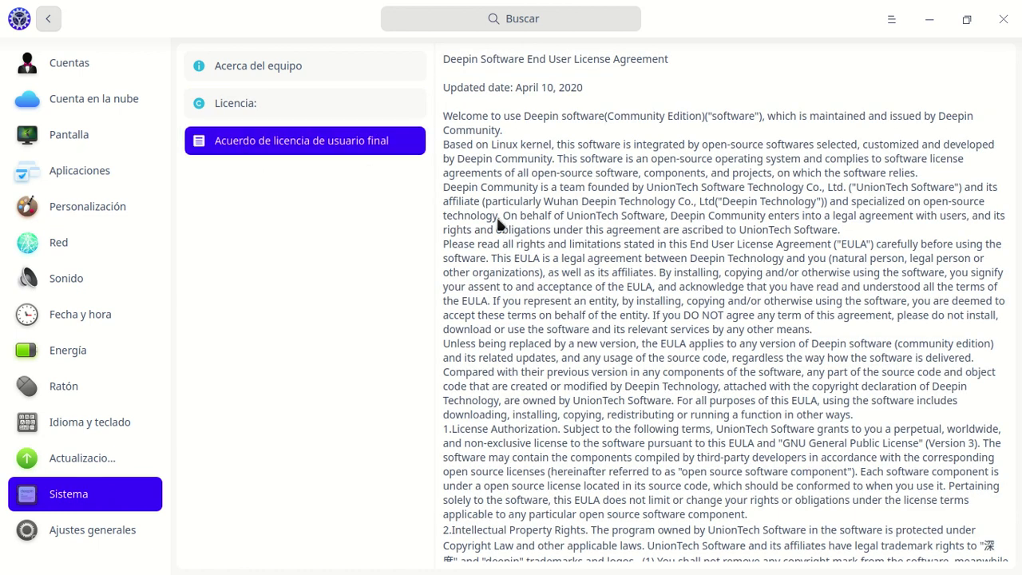
pyautogui.scroll(-6, 503, 231)
pyautogui.scroll(-20, 503, 232)
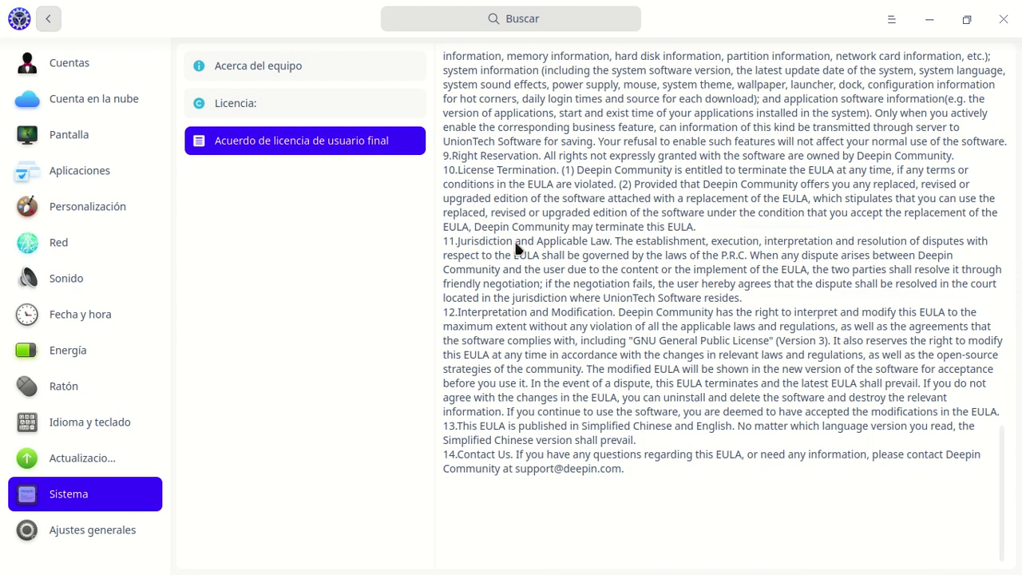
pyautogui.scroll(13, 515, 250)
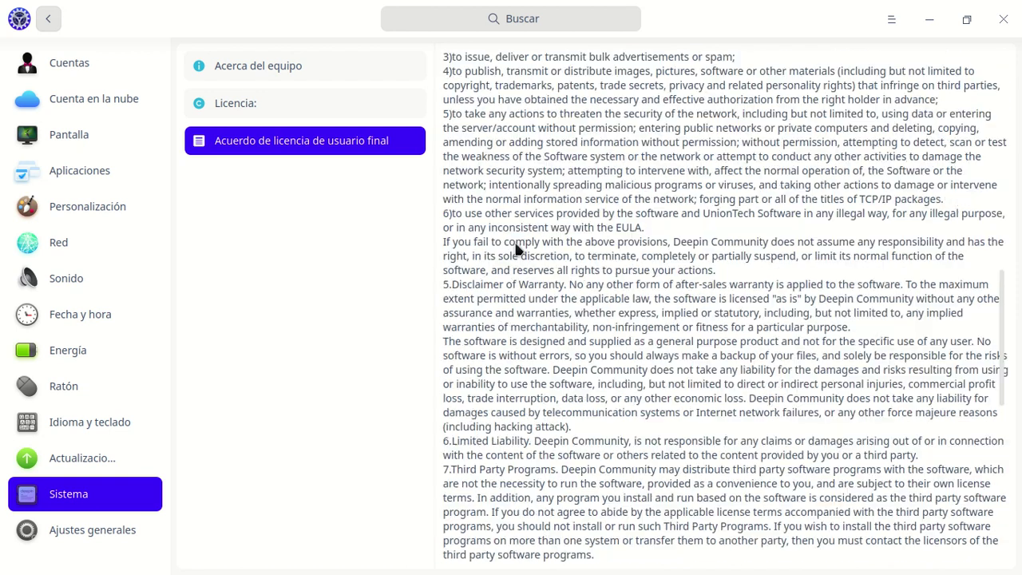
pyautogui.scroll(8, 559, 323)
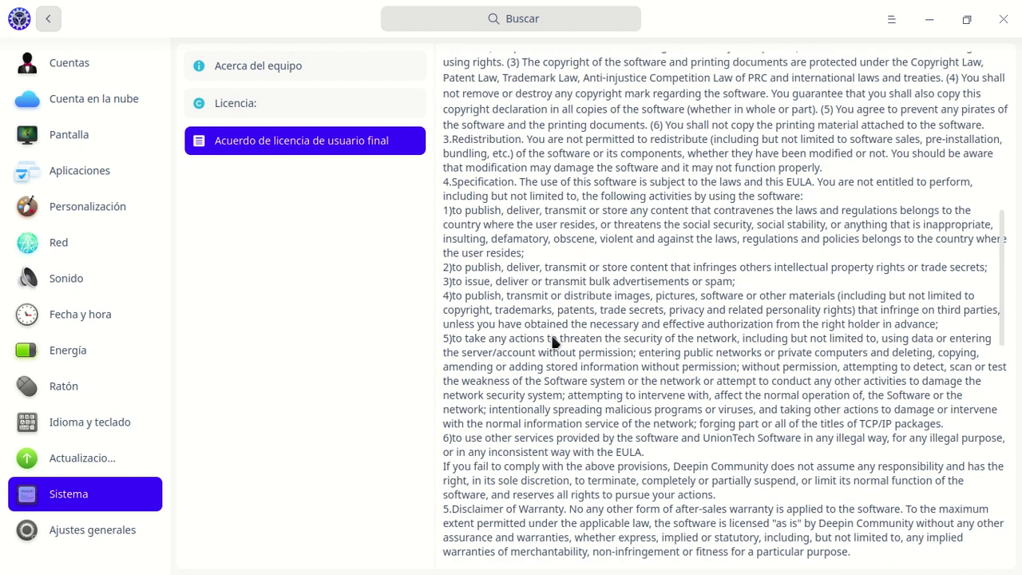
pyautogui.scroll(5, 548, 330)
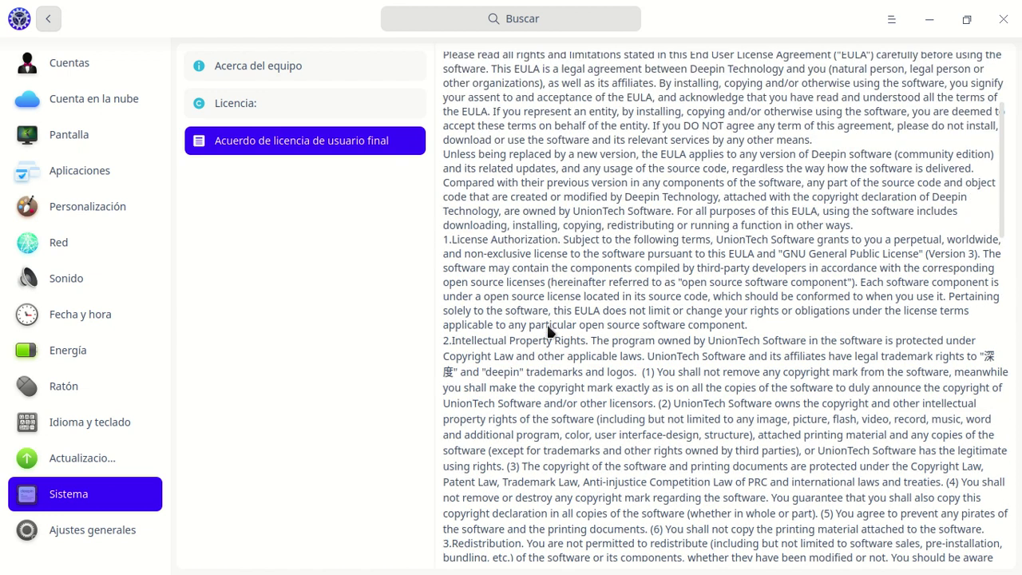
# Return to Sistema's Licencia page and reread the GPL preamble and opening terms
pyautogui.click(261, 112)
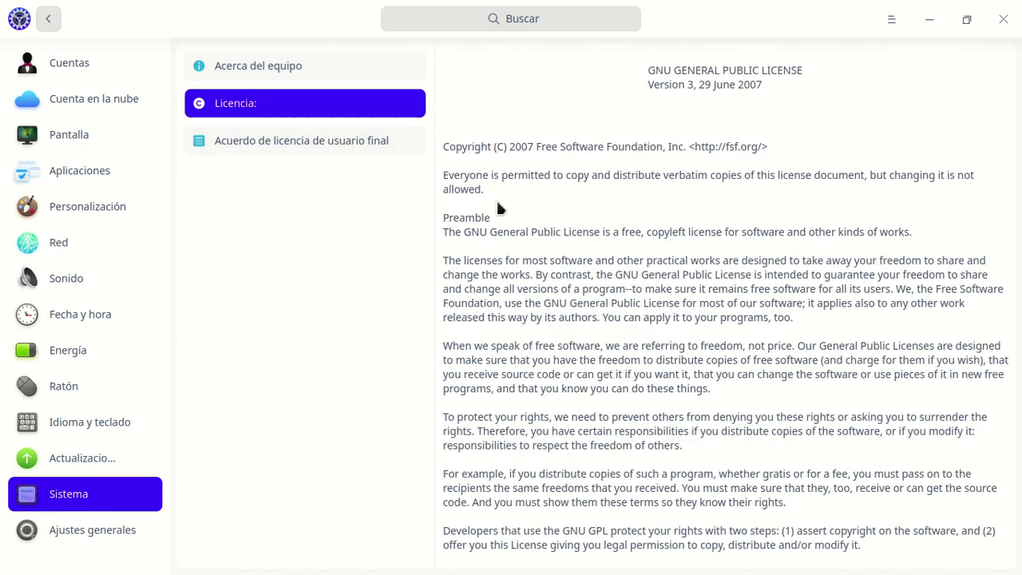
pyautogui.scroll(-5, 627, 308)
pyautogui.scroll(-6, 629, 316)
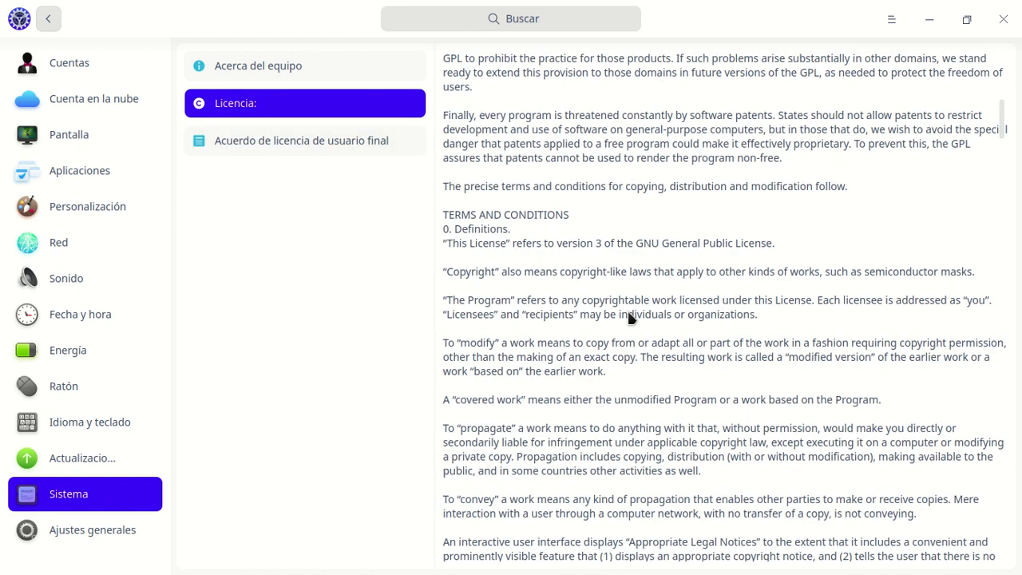
pyautogui.click(372, 143)
pyautogui.click(372, 116)
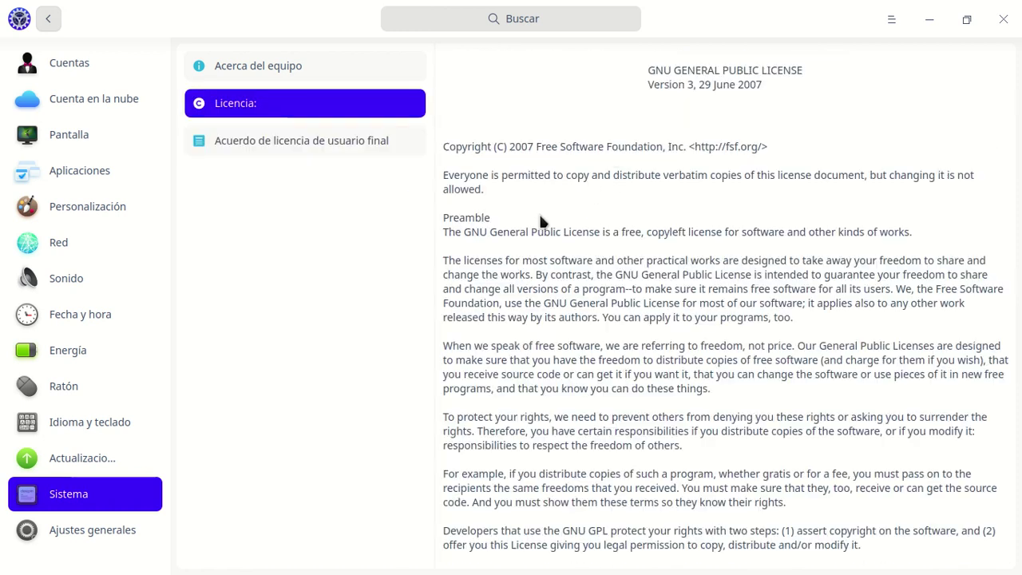
pyautogui.scroll(-5, 519, 318)
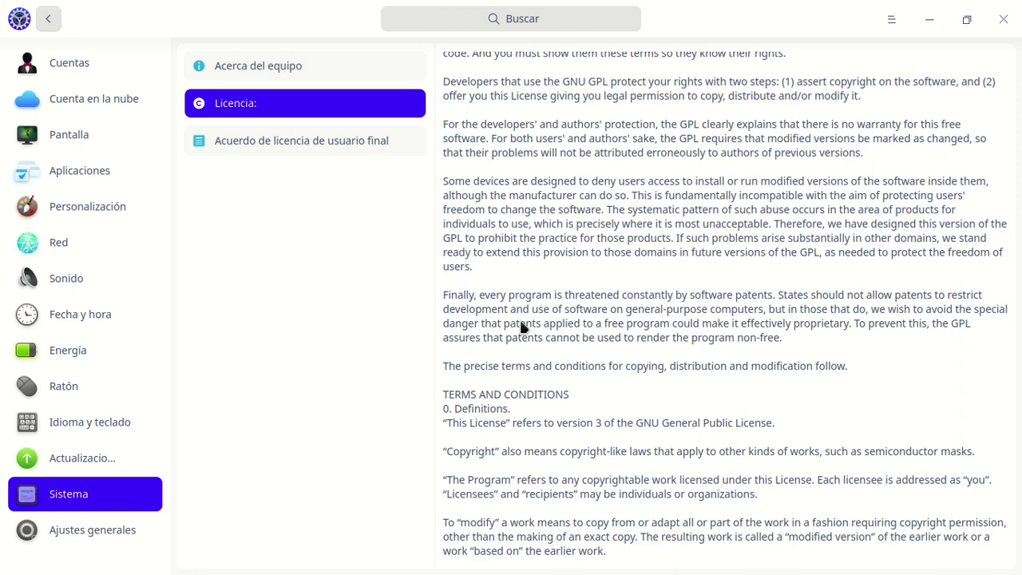
pyautogui.scroll(-4, 523, 327)
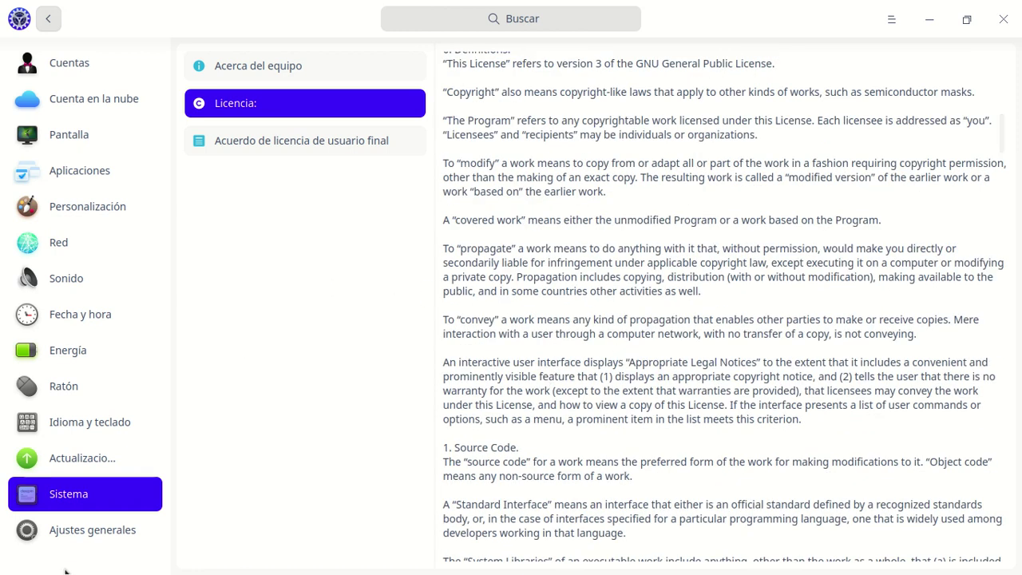
# Review the Menú de arranque settings in Ajustes generales and return to the control center's overview
pyautogui.click(78, 532)
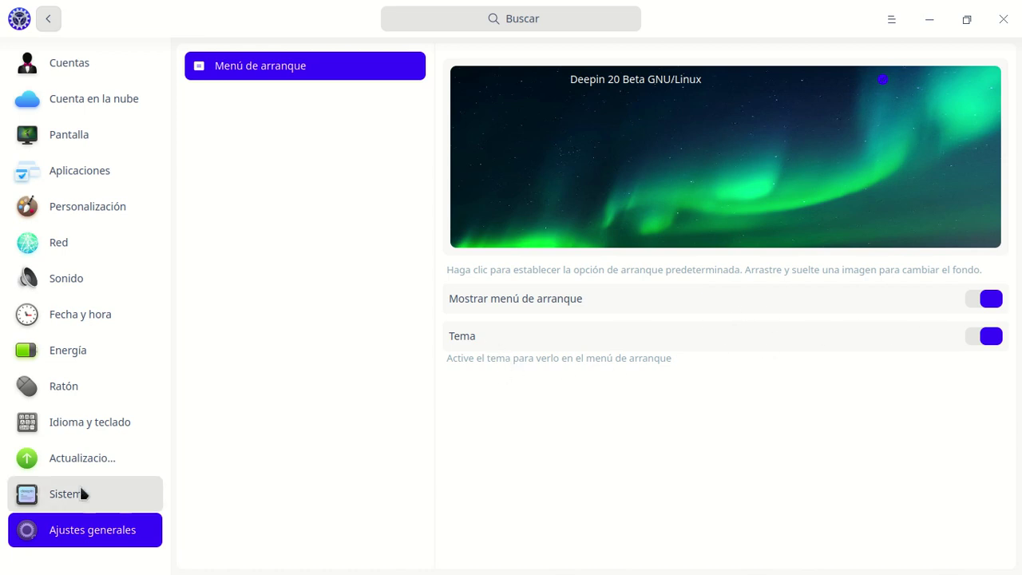
pyautogui.click(51, 24)
# Restore the control center window from full screen and shrink it as far as it allows
pyautogui.click(973, 25)
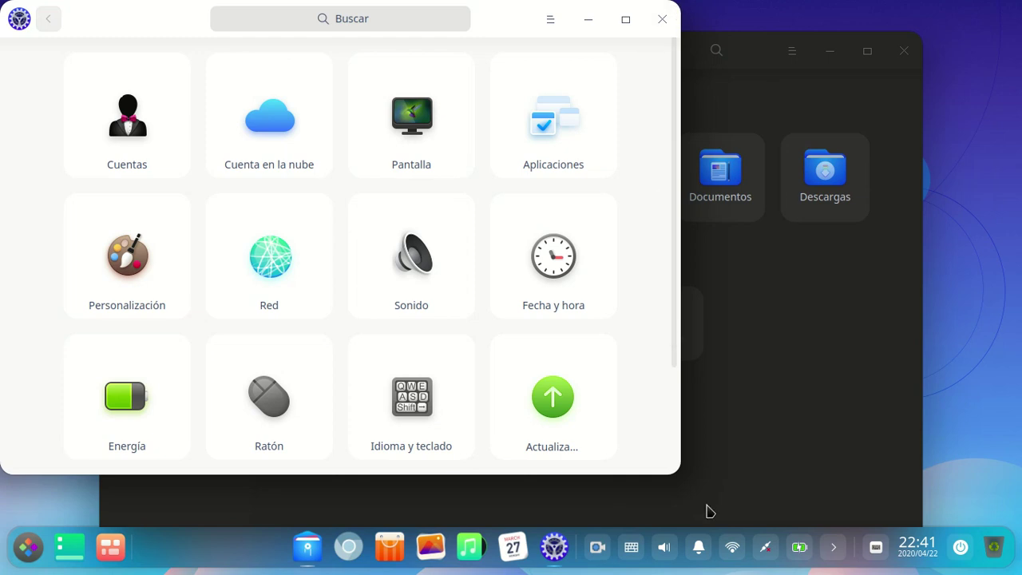
pyautogui.moveTo(677, 472); pyautogui.dragTo(475, 384)
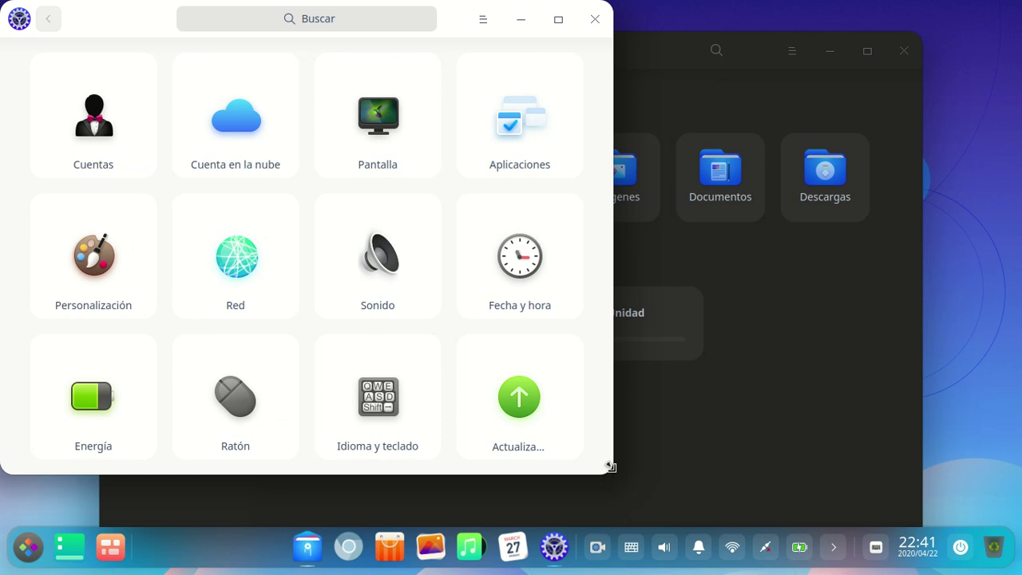
pyautogui.moveTo(601, 431); pyautogui.dragTo(303, 271)
# Bring the file manager to the front, shrink its window and move it over the right half of the desktop
pyautogui.click(762, 413)
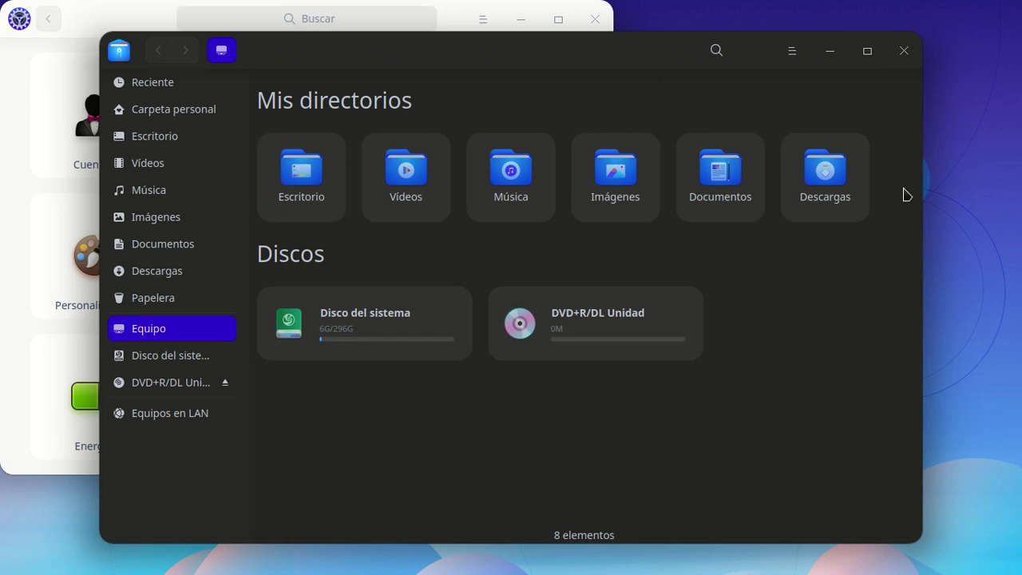
pyautogui.moveTo(920, 540); pyautogui.dragTo(429, 306)
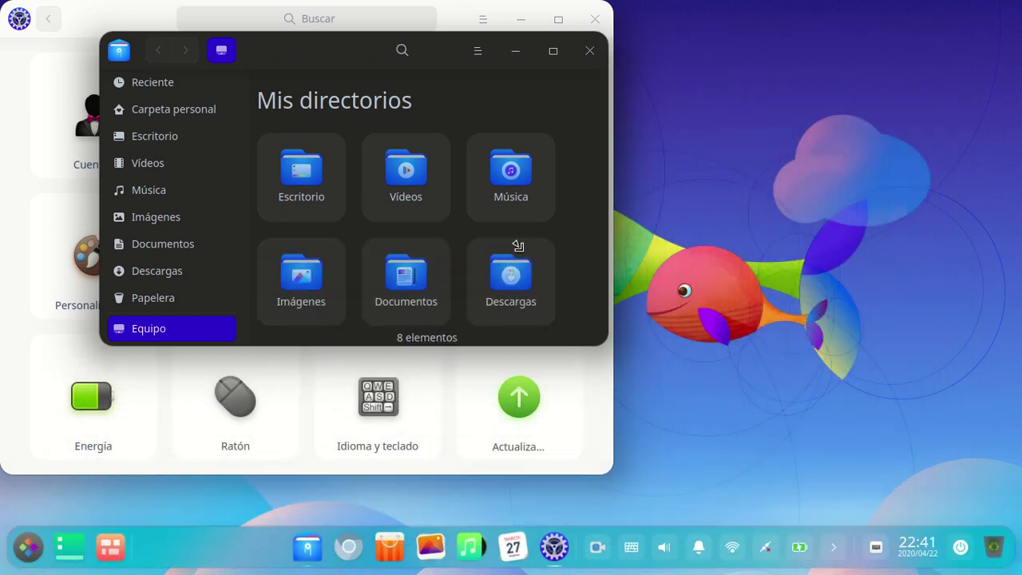
pyautogui.moveTo(363, 50); pyautogui.dragTo(712, 103)
# Maximize the file manager, toggle the desktop view on and off, and restore the window to its smaller size
pyautogui.doubleClick(711, 103)
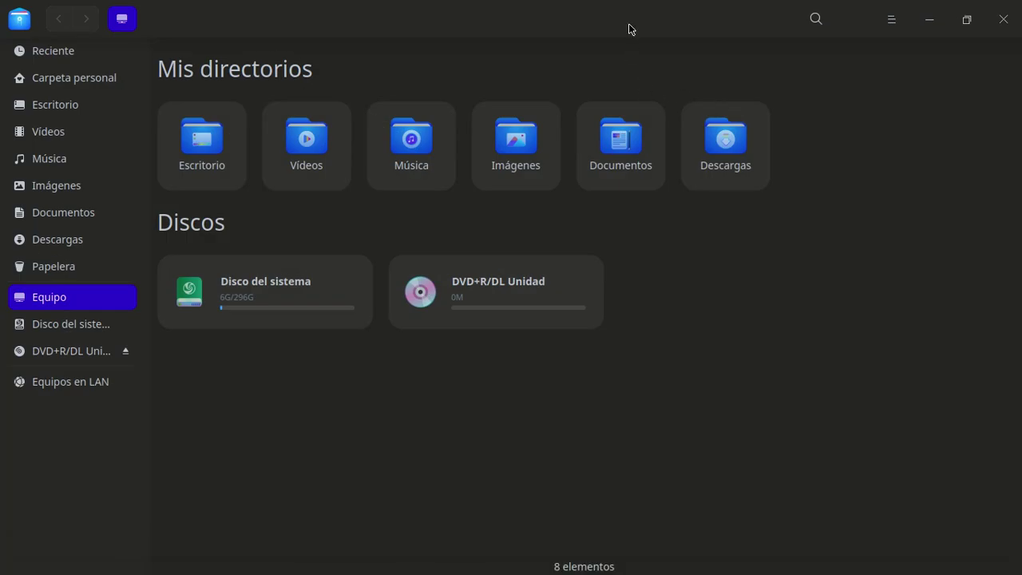
pyautogui.press('super+d')
pyautogui.press('super+d')
pyautogui.click(968, 20)
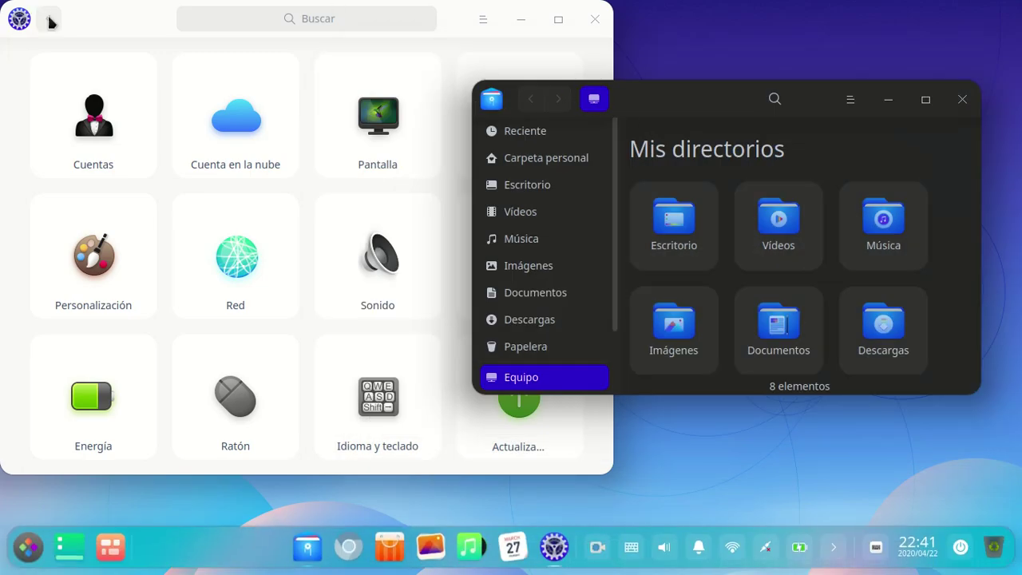
# Place the file manager along the screen's upper edge and extend its height to match the control center window
pyautogui.click(103, 20)
pyautogui.moveTo(685, 111); pyautogui.dragTo(660, 71)
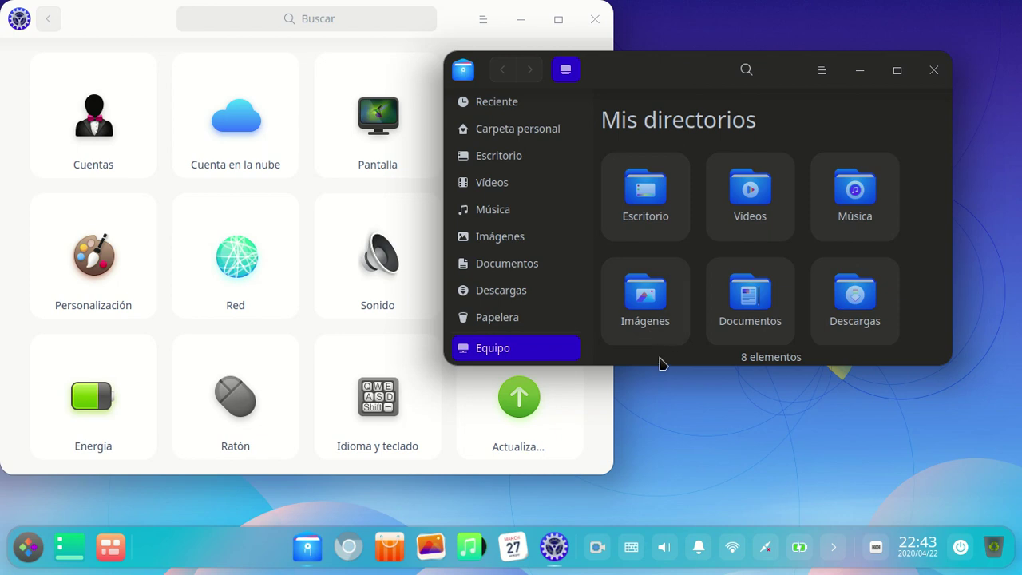
pyautogui.moveTo(663, 364); pyautogui.dragTo(668, 478)
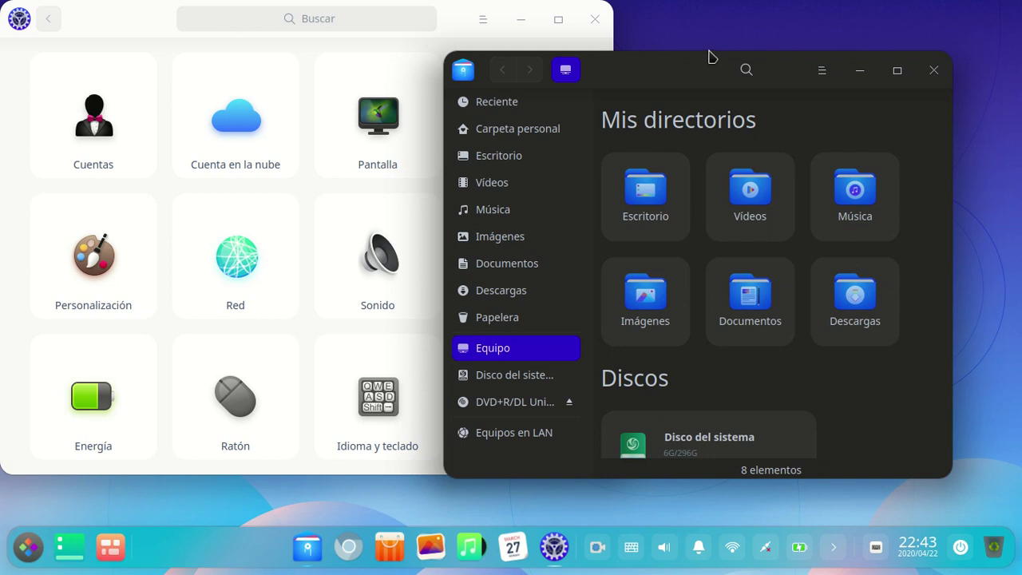
pyautogui.moveTo(710, 67); pyautogui.dragTo(713, 15)
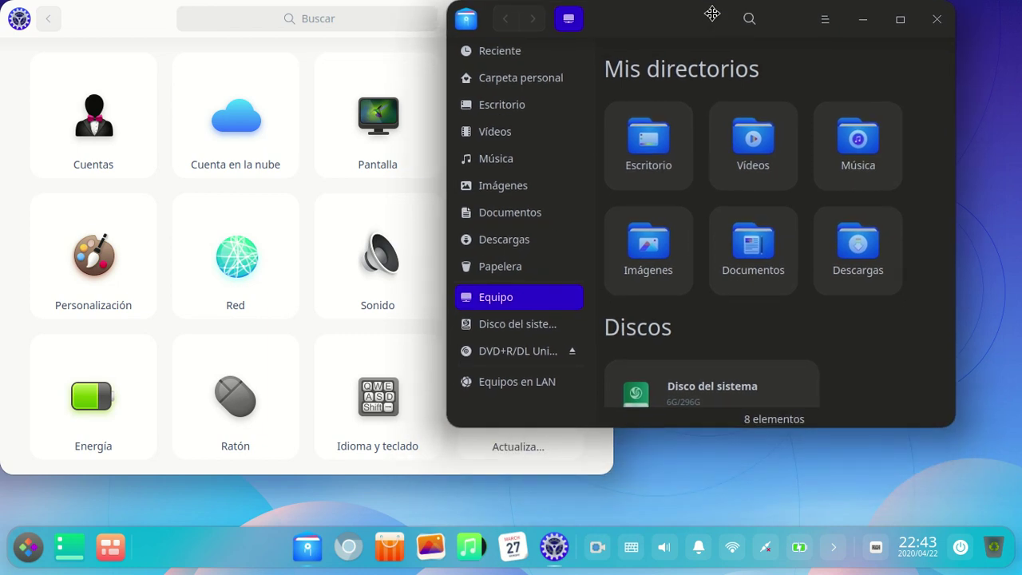
pyautogui.moveTo(852, 431); pyautogui.dragTo(854, 478)
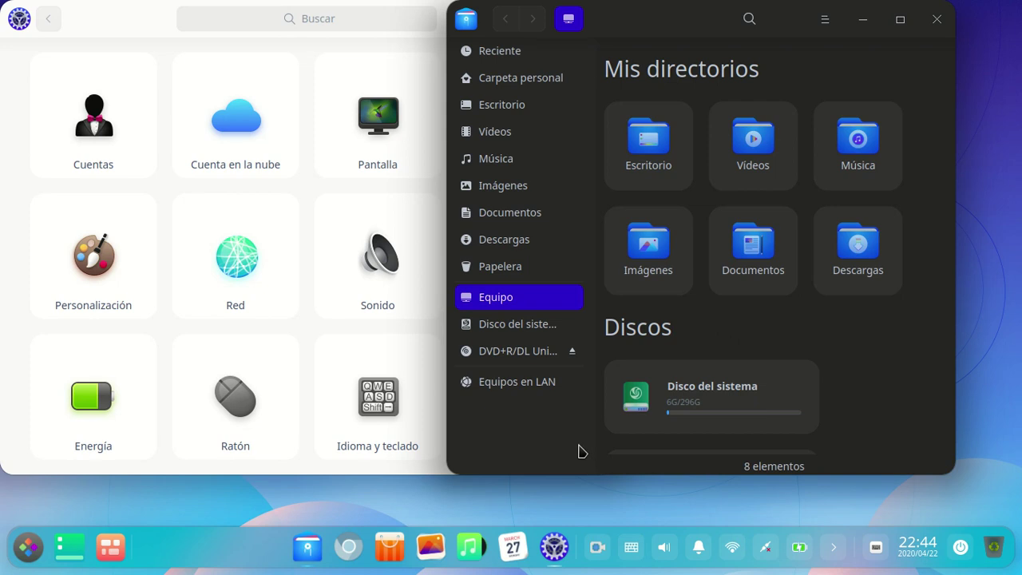
# Open the screen recorder's options for pausing or ending the recording
pyautogui.rightClick(595, 548)
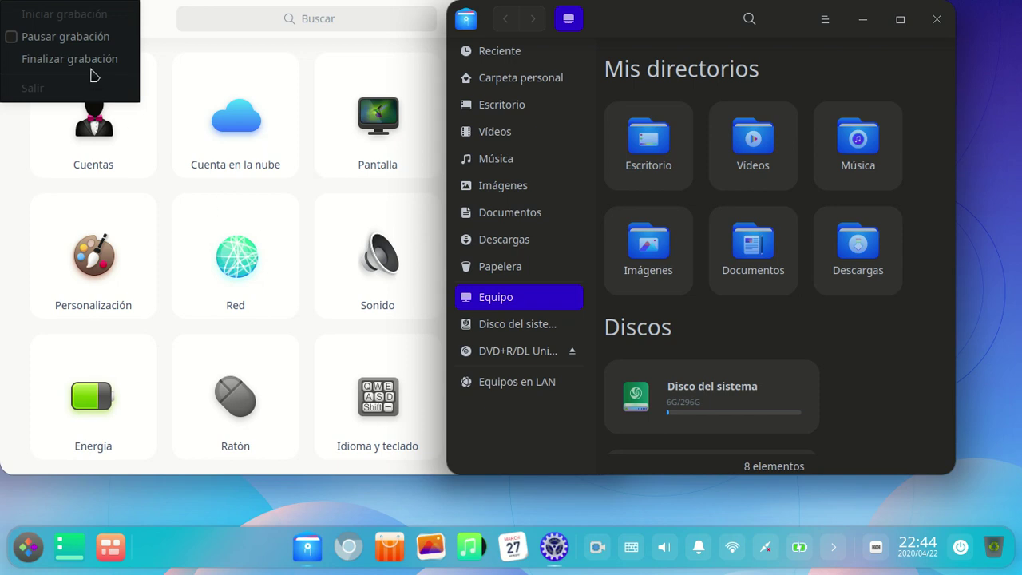